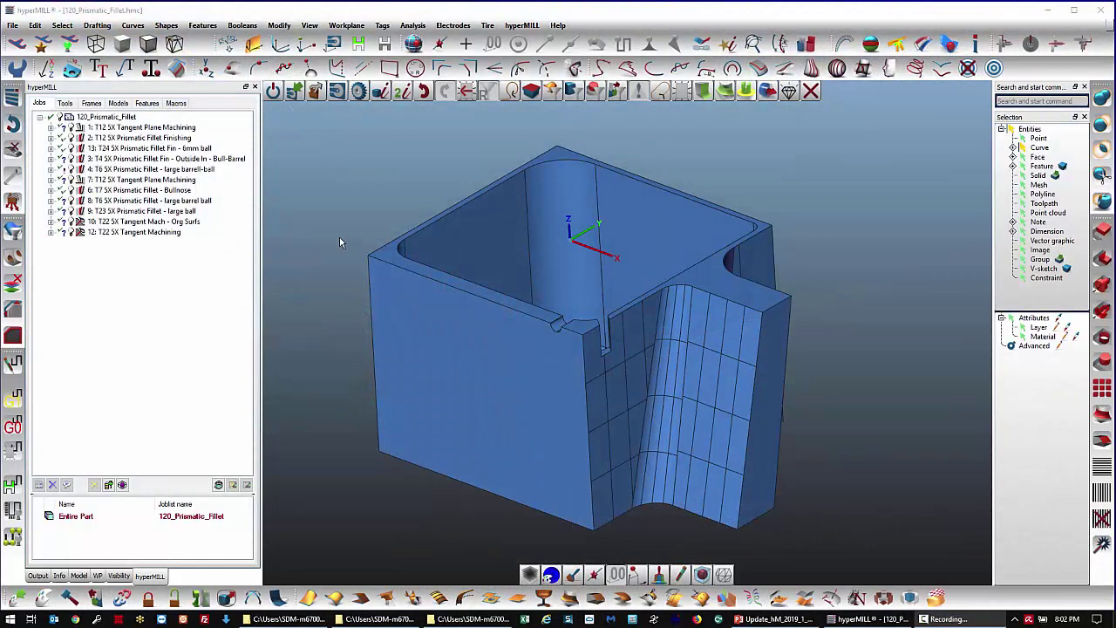
# - Preview the toolpaths of the T12 5X Prismatic Fillet Finishing and T12 5X Tangent Plane Machining jobs, and hide them again
pyautogui.click(169, 138)
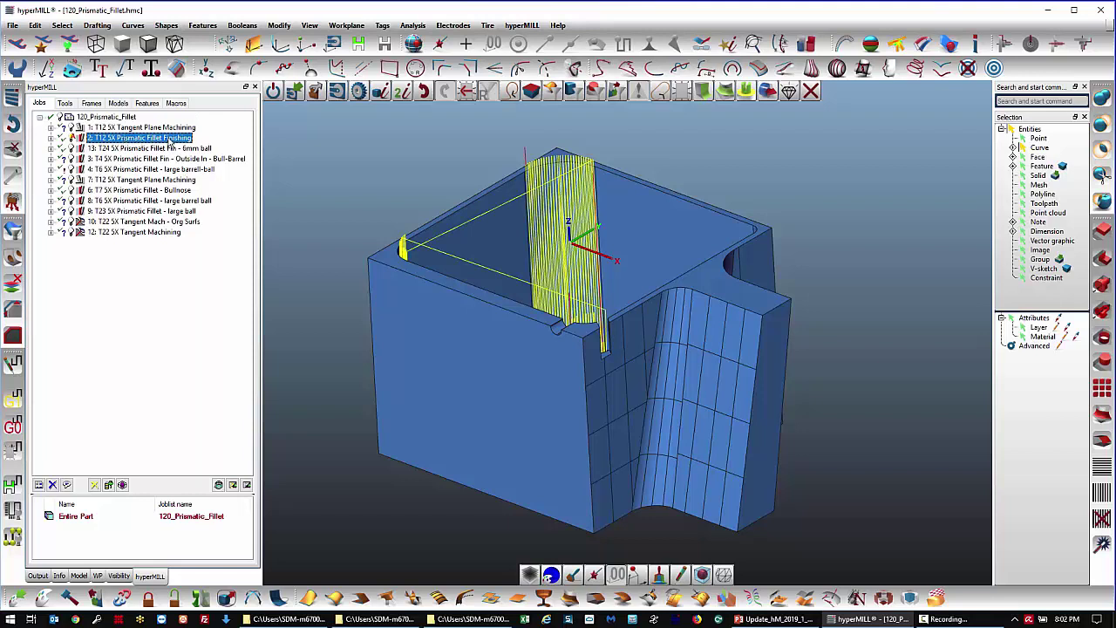
pyautogui.click(170, 130)
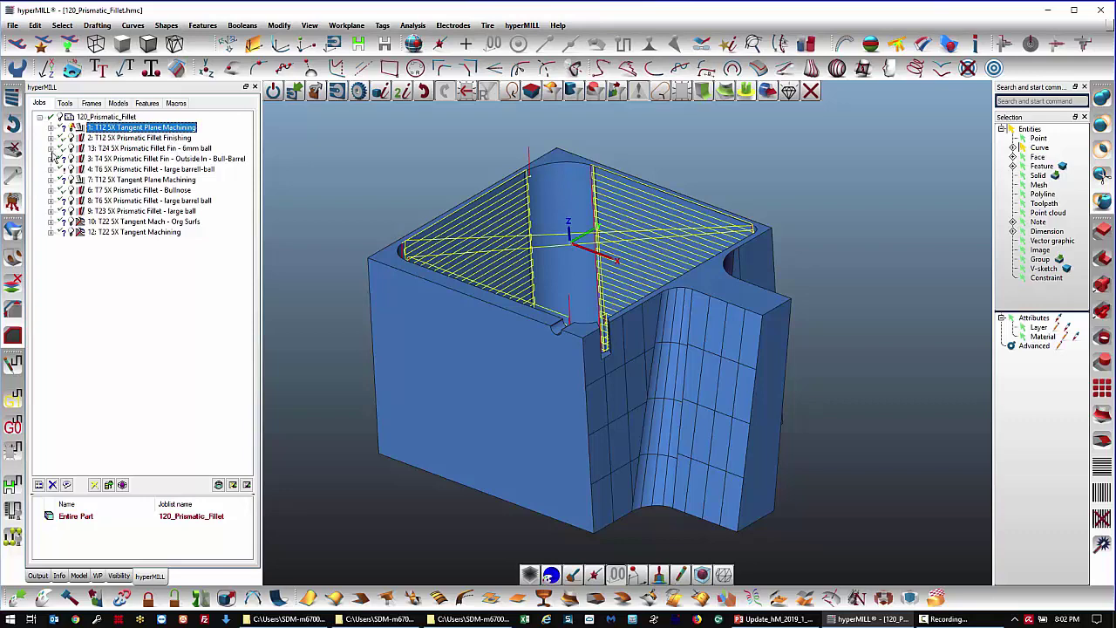
pyautogui.click(14, 149)
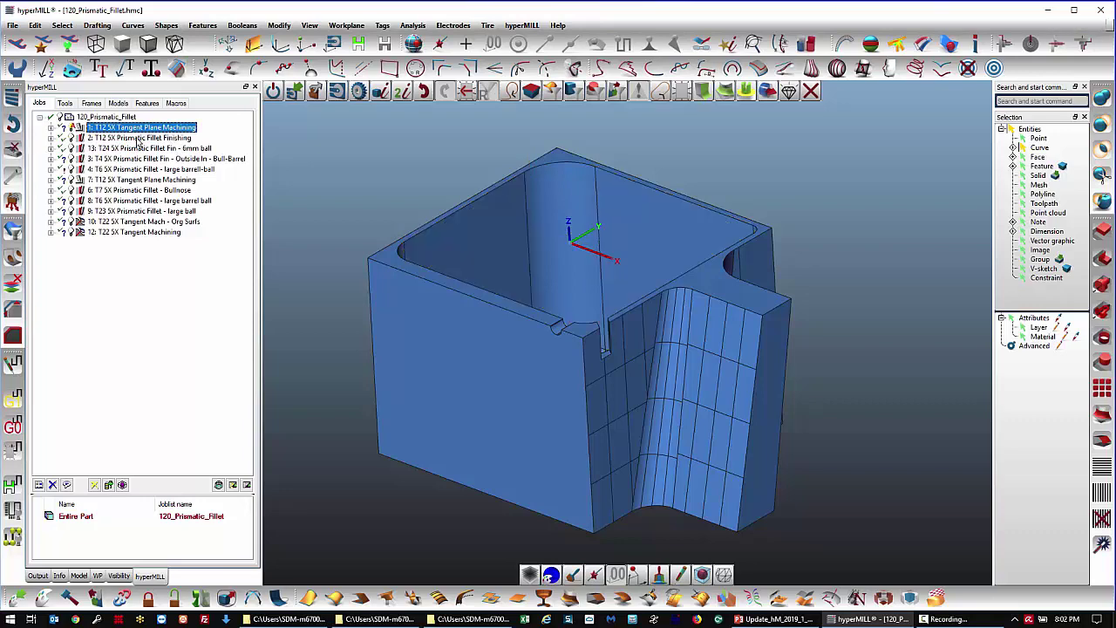
pyautogui.click(143, 130)
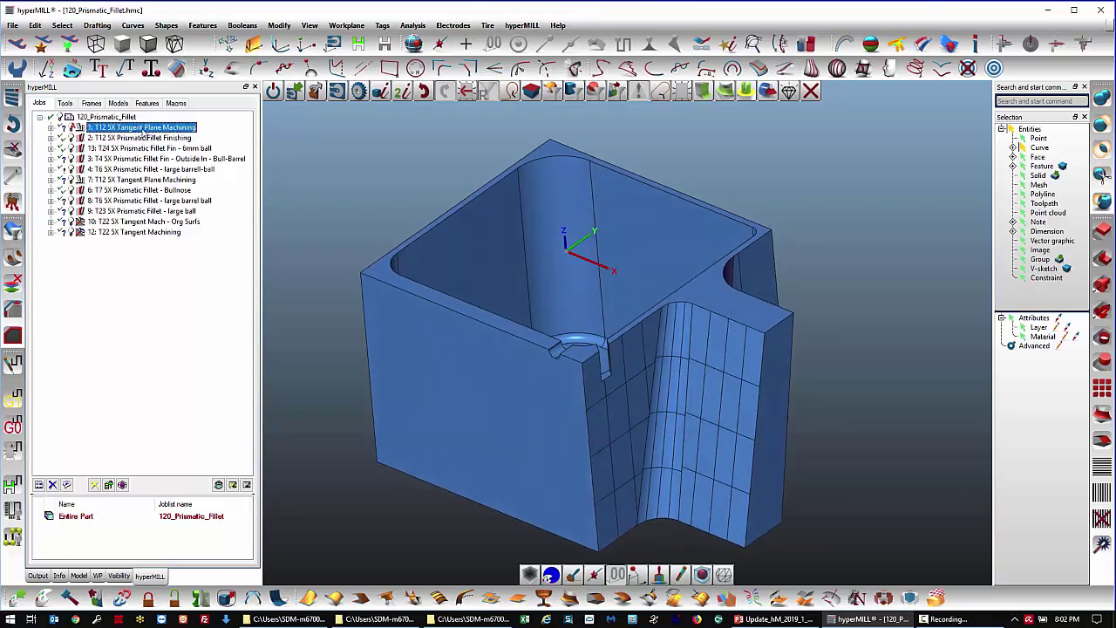
pyautogui.click(378, 188)
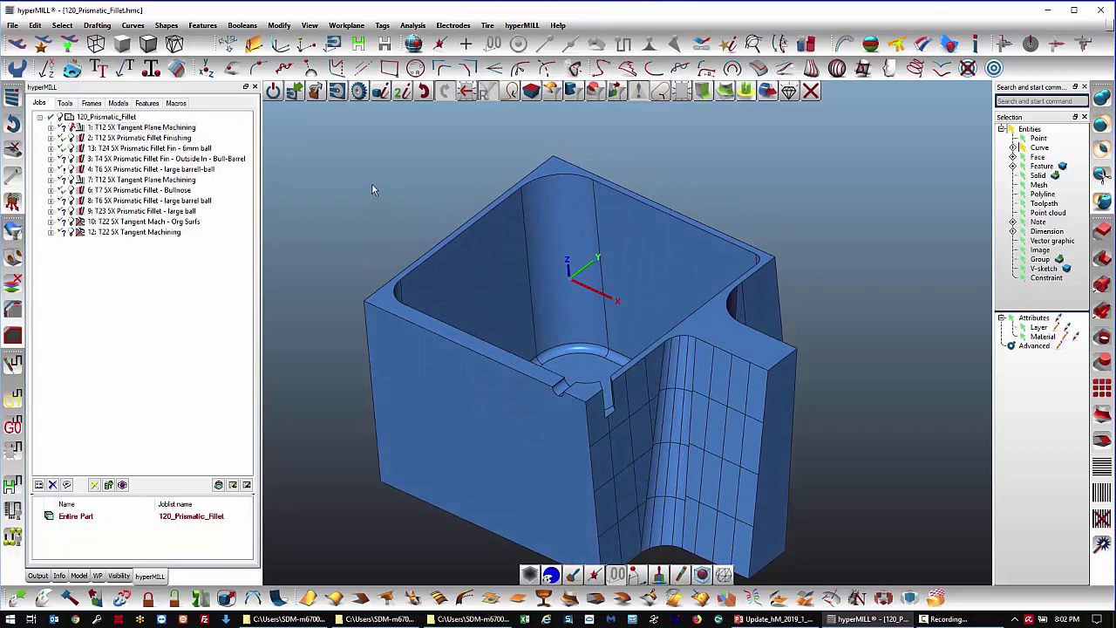
# - Examine the pocket's corner fillet, tapered walls and bottom edge up close in the top view
pyautogui.press('t')
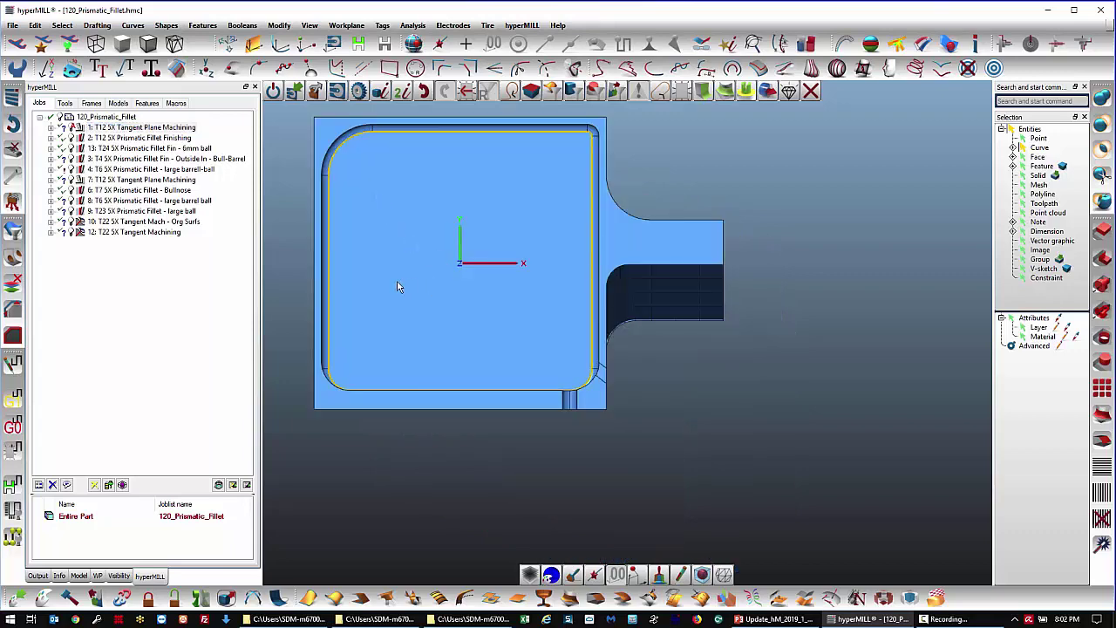
pyautogui.moveTo(398, 285); pyautogui.dragTo(512, 334, button='middle')
pyautogui.scroll(5, 510, 405)
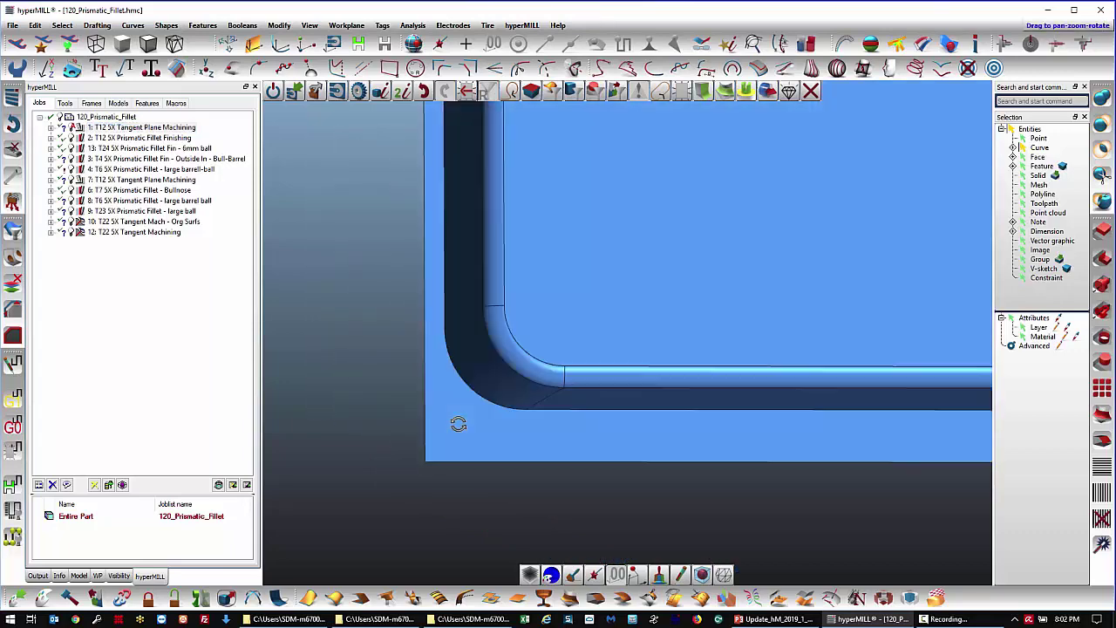
pyautogui.click(483, 387)
pyautogui.click(354, 379)
pyautogui.scroll(-5, 352, 384)
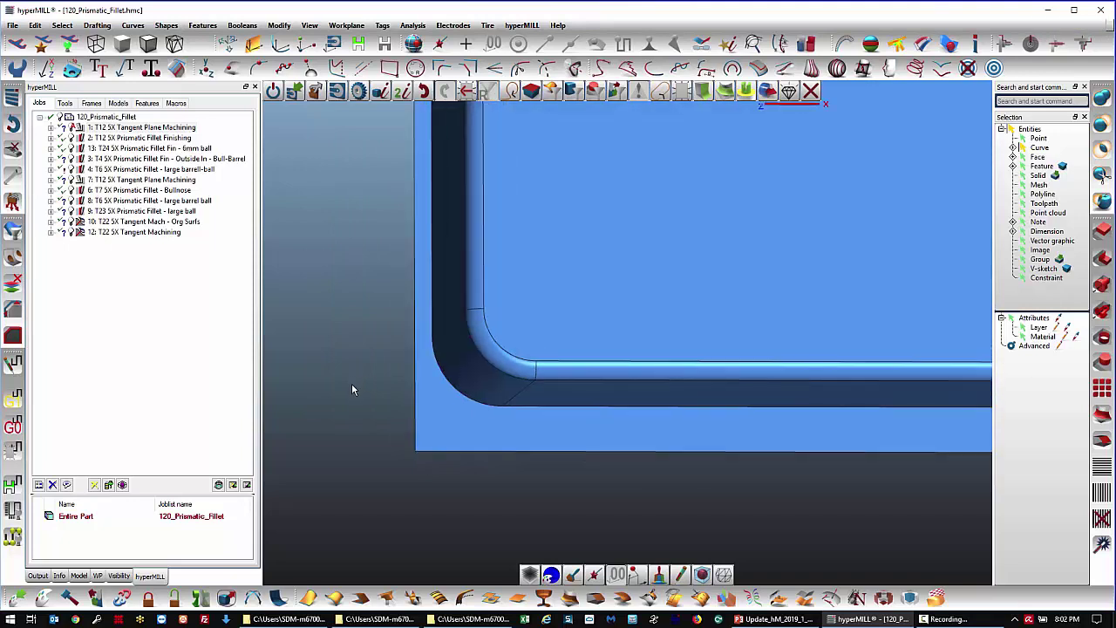
pyautogui.scroll(-4, 354, 385)
pyautogui.scroll(3, 431, 356)
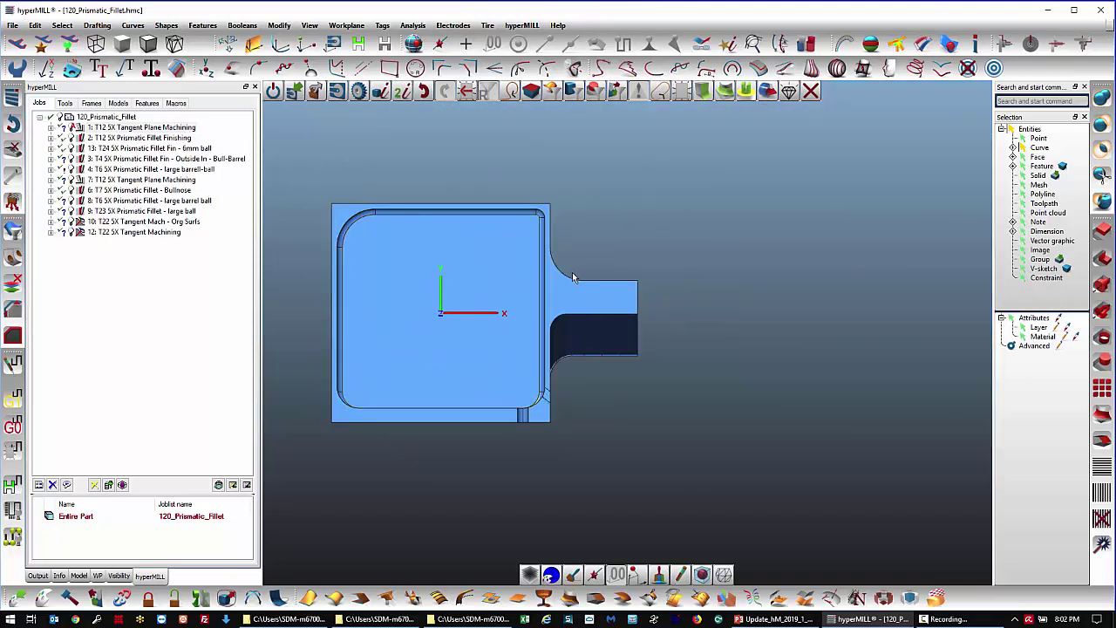
# - Compare the pocket's walls and corner radii from tilted and top views of the whole part
pyautogui.moveTo(570, 275); pyautogui.dragTo(534, 318, button='right')
pyautogui.click(536, 322)
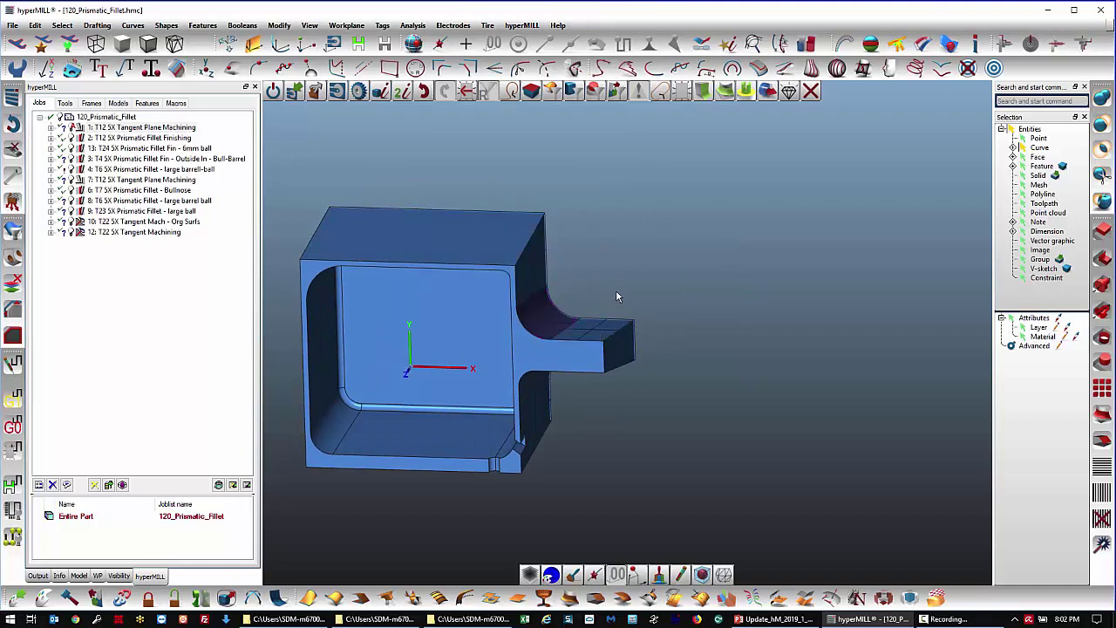
pyautogui.press('t')
pyautogui.moveTo(462, 351); pyautogui.dragTo(538, 355, button='middle')
pyautogui.scroll(2, 538, 358)
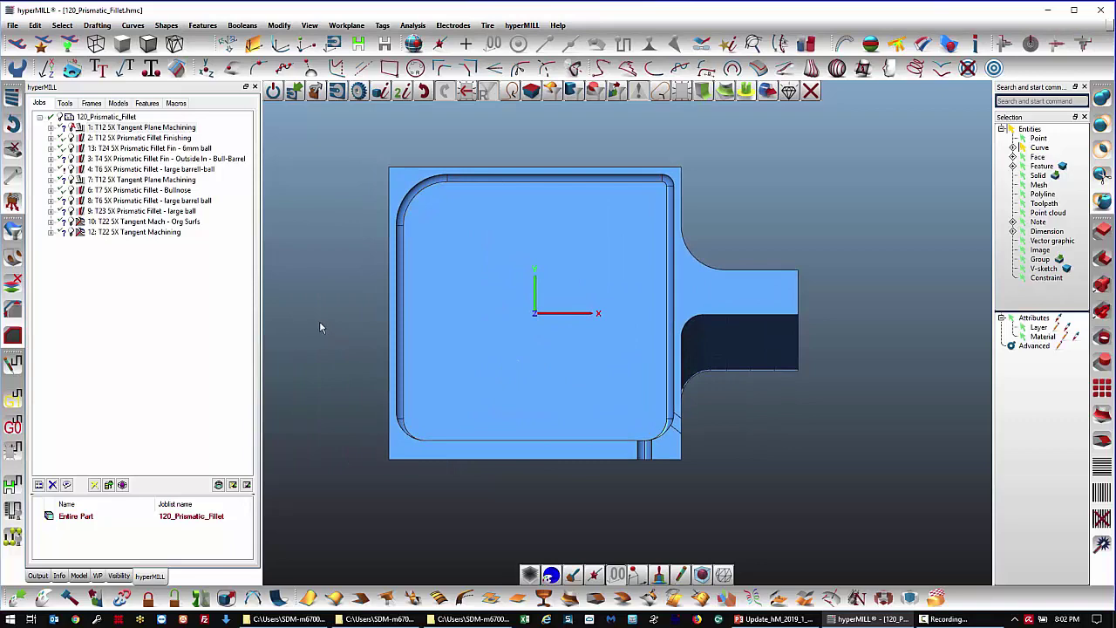
pyautogui.press('Down')
pyautogui.press('Down')
pyautogui.press('Down')
pyautogui.press('Down')
pyautogui.press('Right')
pyautogui.press('Right')
# - Open the T12 5X Tangent Plane Machining job and reselect the pocket's four planar walls as its machining planes
pyautogui.click(150, 127)
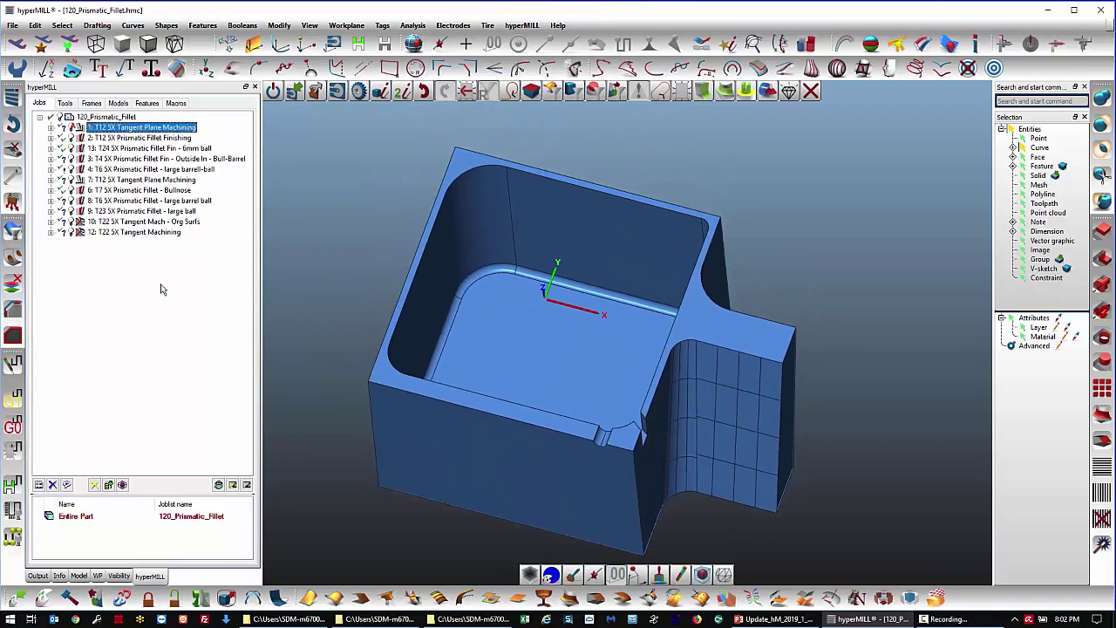
pyautogui.doubleClick(161, 130)
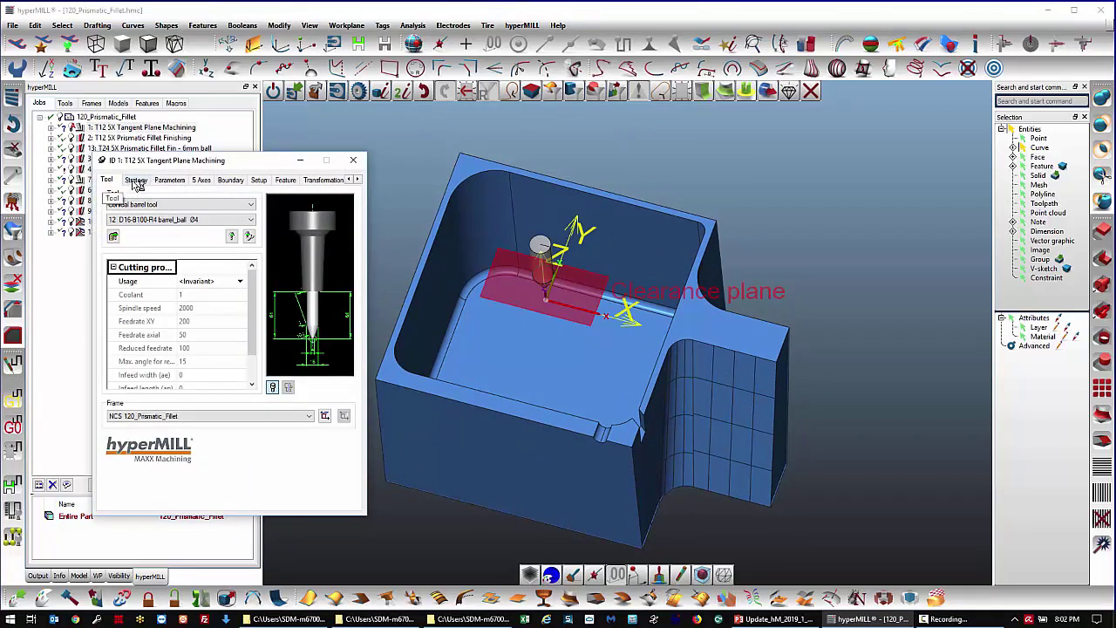
pyautogui.click(137, 181)
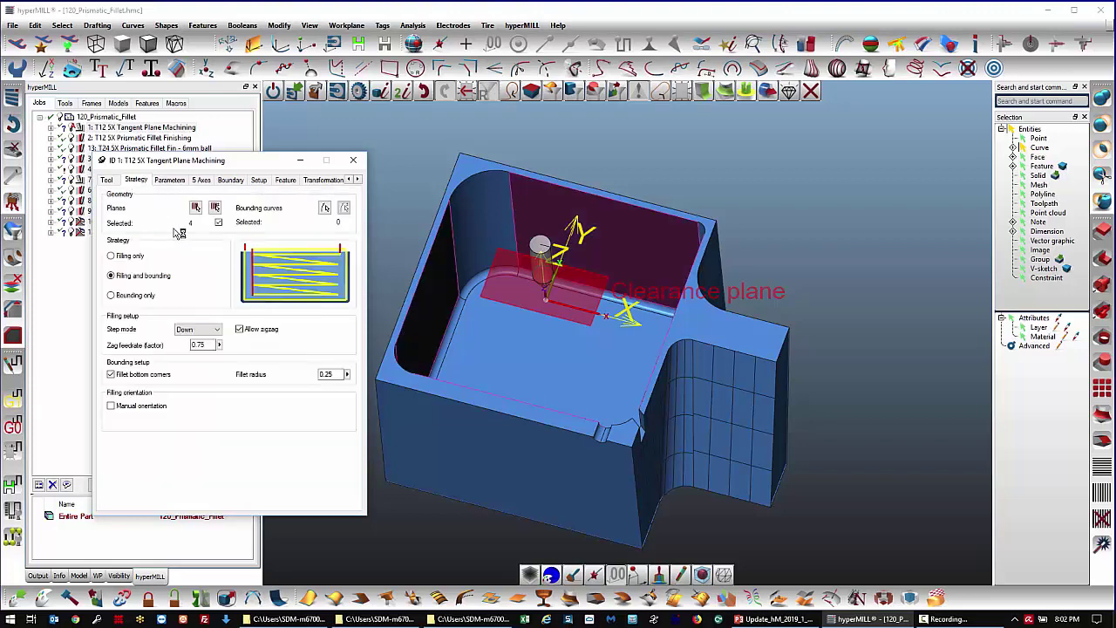
pyautogui.click(193, 234)
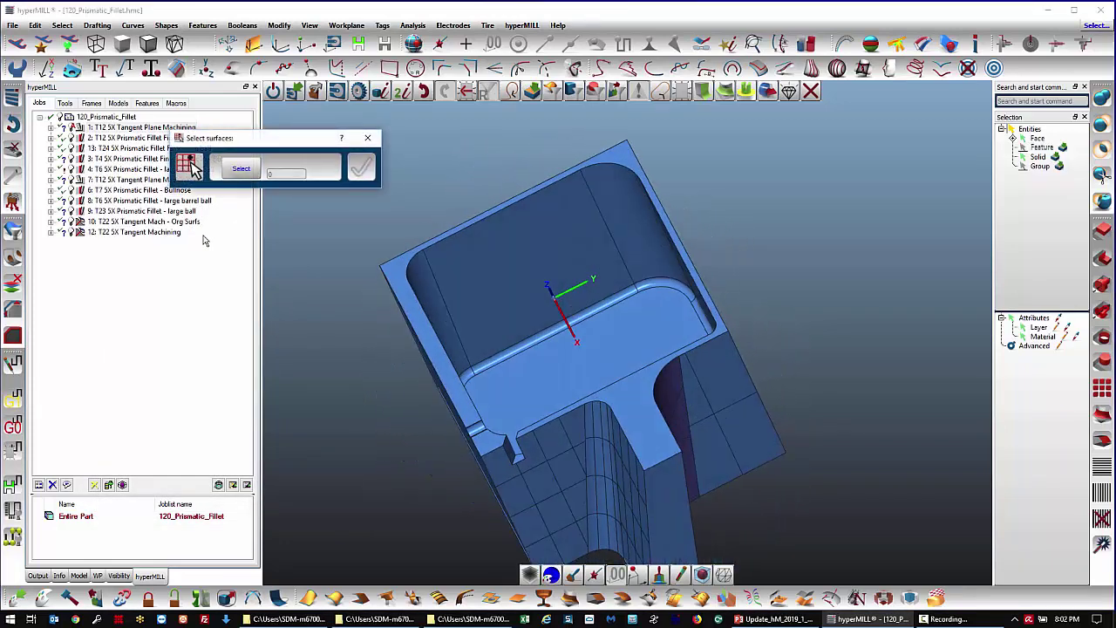
pyautogui.click(545, 277)
pyautogui.moveTo(627, 271); pyautogui.dragTo(608, 310, button='middle')
pyautogui.click(622, 246)
pyautogui.click(640, 280)
pyautogui.click(609, 312)
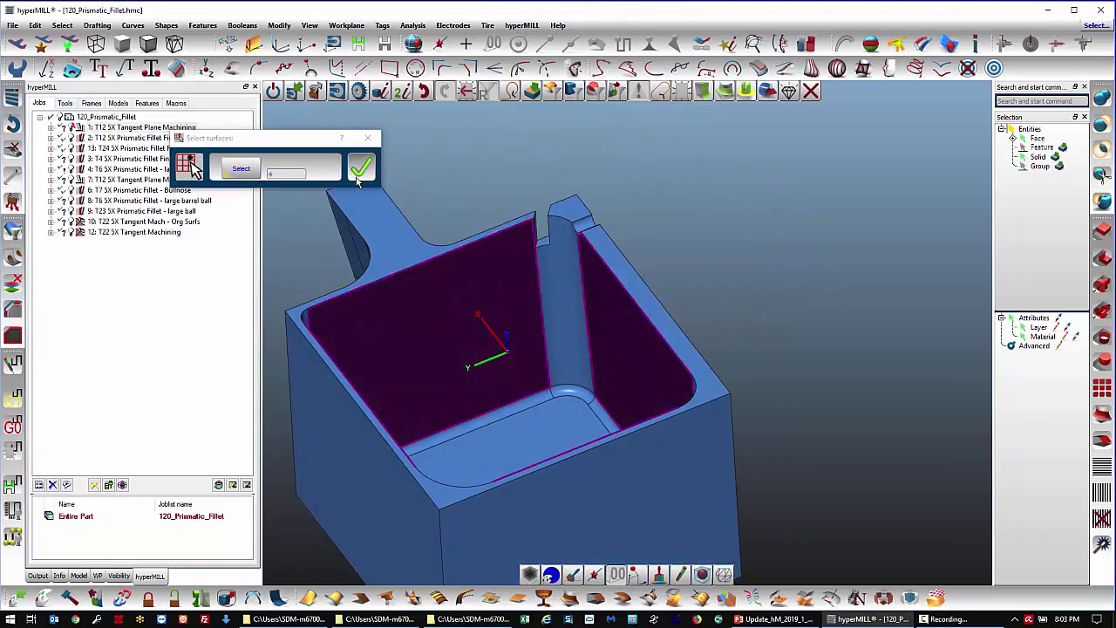
pyautogui.click(361, 167)
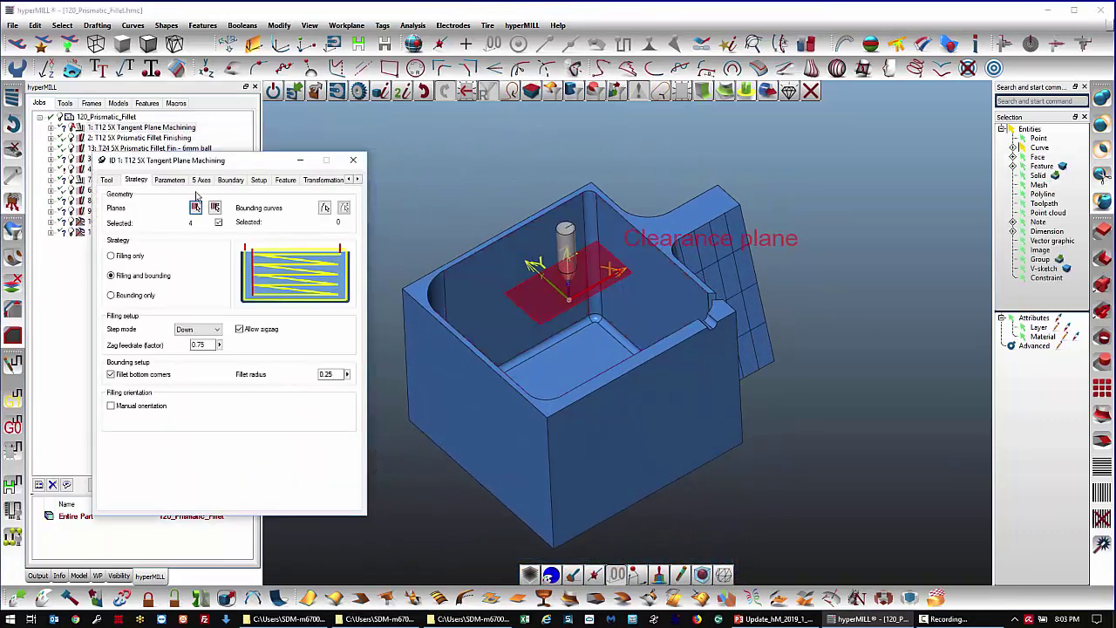
# - Review the job's 5-axis collision avoidance settings and calculate the T12 5X Tangent Plane Machining job
pyautogui.click(200, 180)
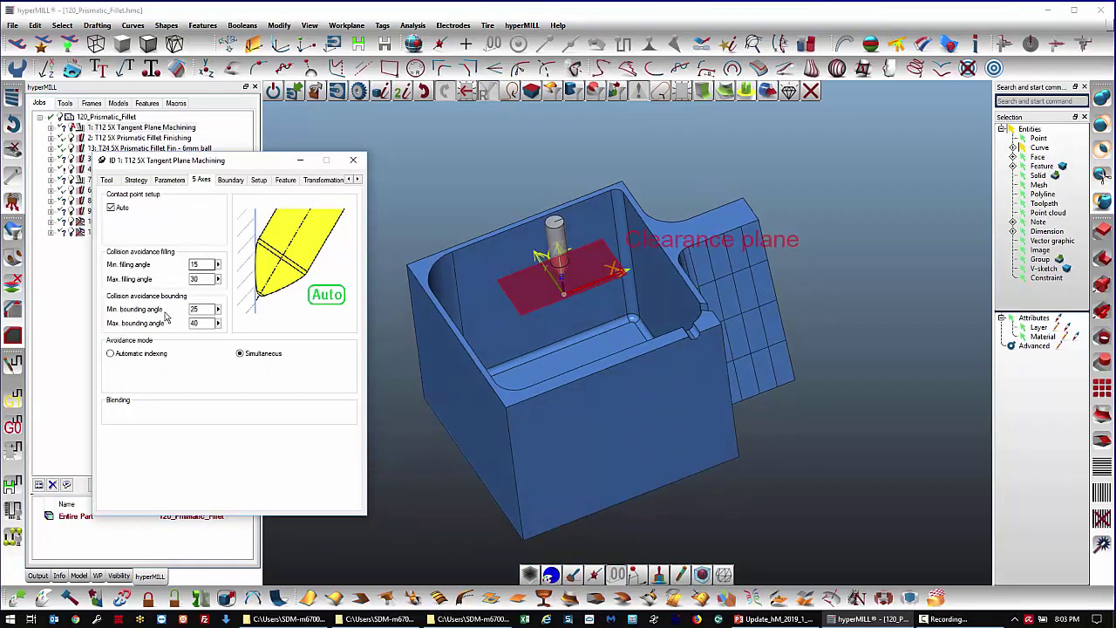
pyautogui.rightClick(177, 162)
pyautogui.click(185, 164)
pyautogui.click(590, 381)
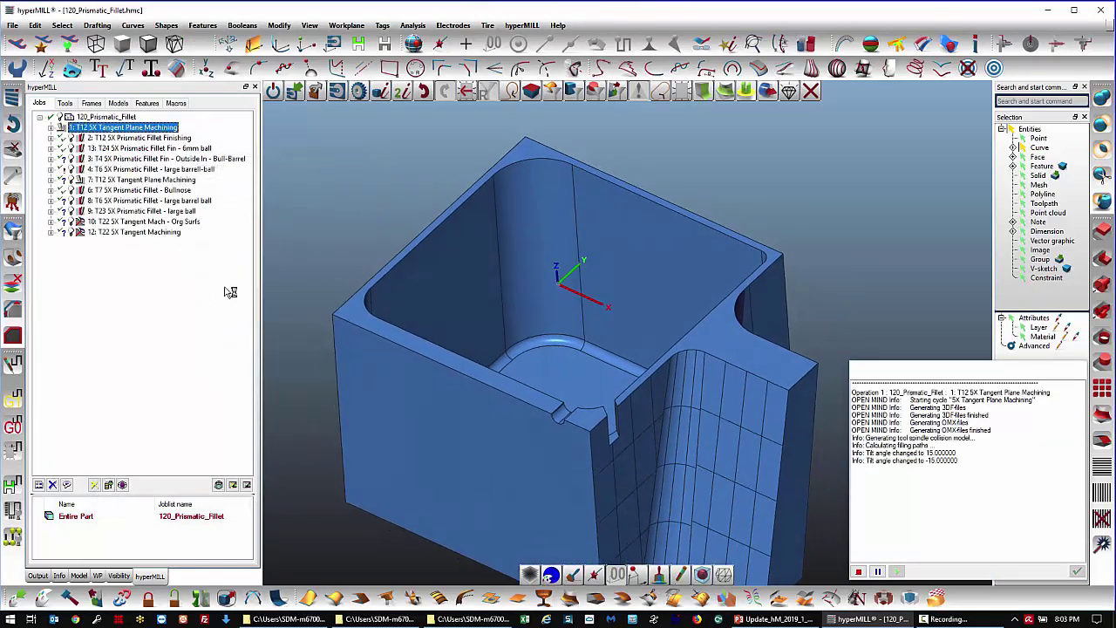
# - Toggle the model's global transparency and examine the tangent plane toolpath on the pocket walls
pyautogui.click(789, 92)
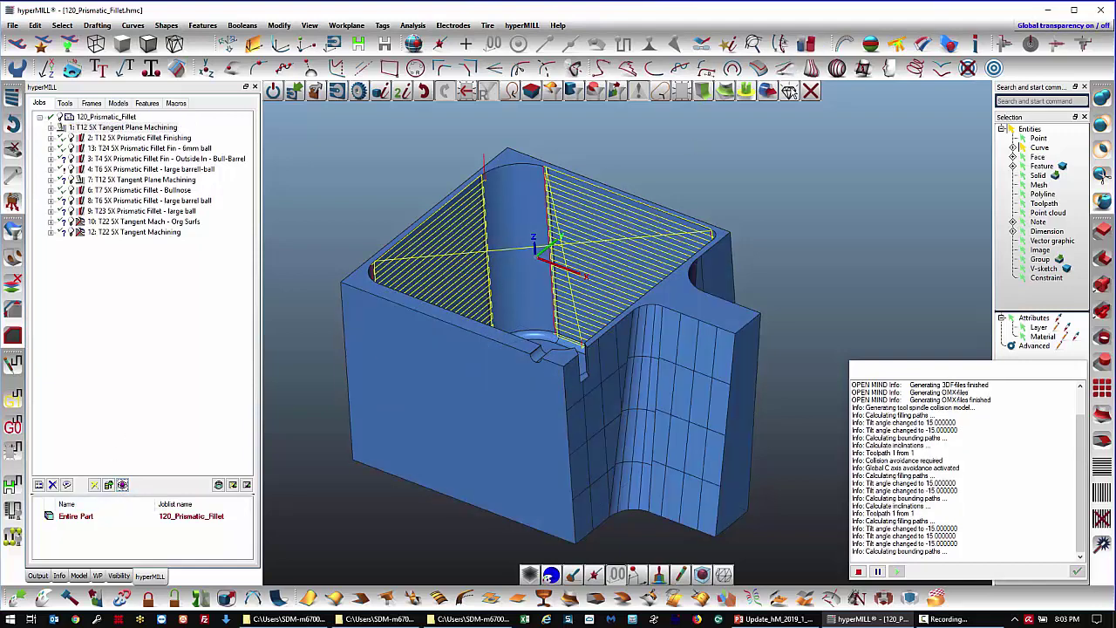
pyautogui.click(789, 92)
pyautogui.click(790, 92)
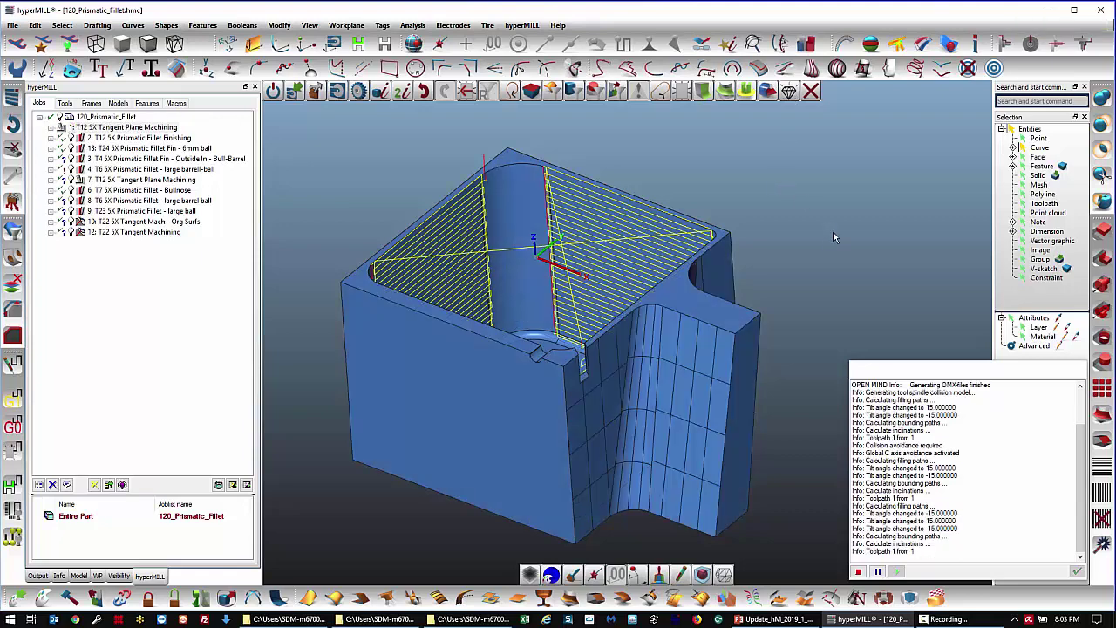
pyautogui.moveTo(835, 232); pyautogui.dragTo(833, 242, button='middle')
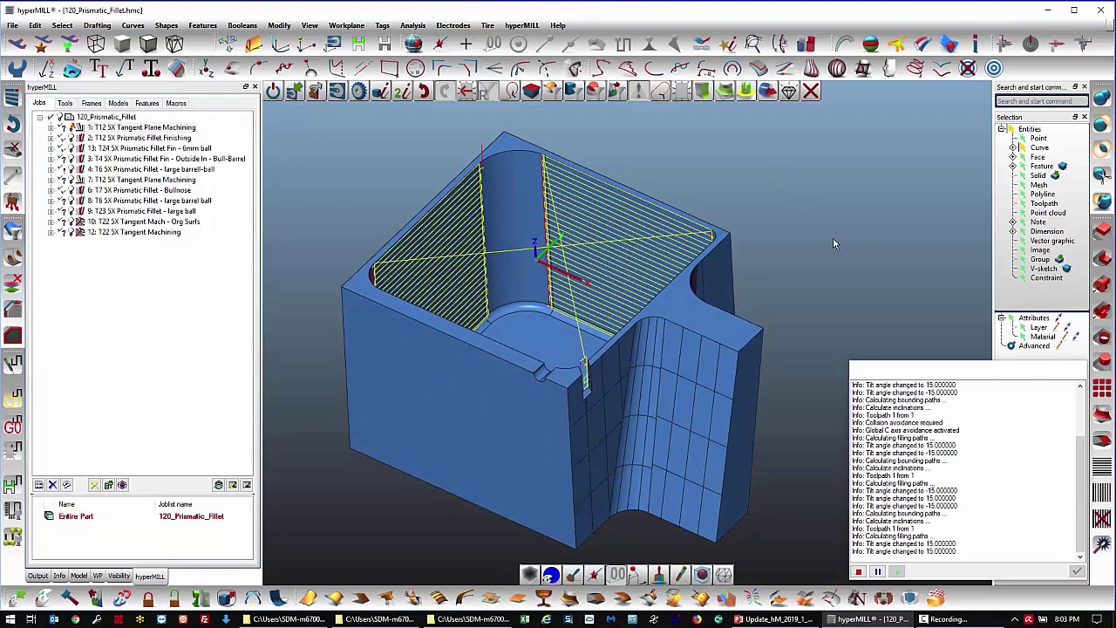
# - Run the internal simulation of the T12 5X Tangent Plane Machining job at a higher speed and stop it
pyautogui.click(198, 265)
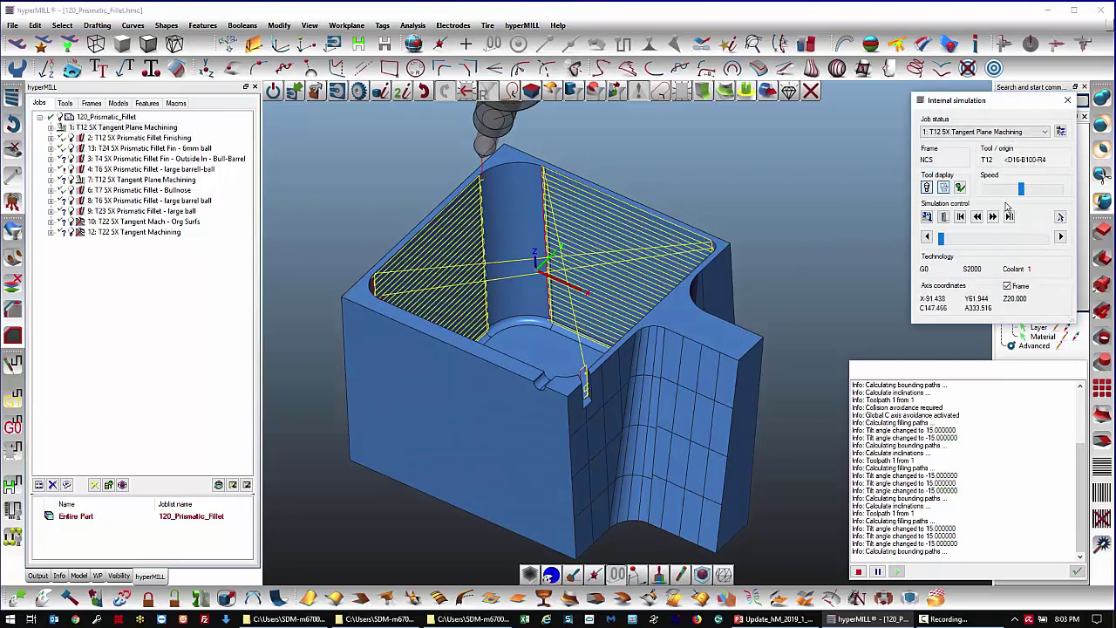
pyautogui.click(994, 217)
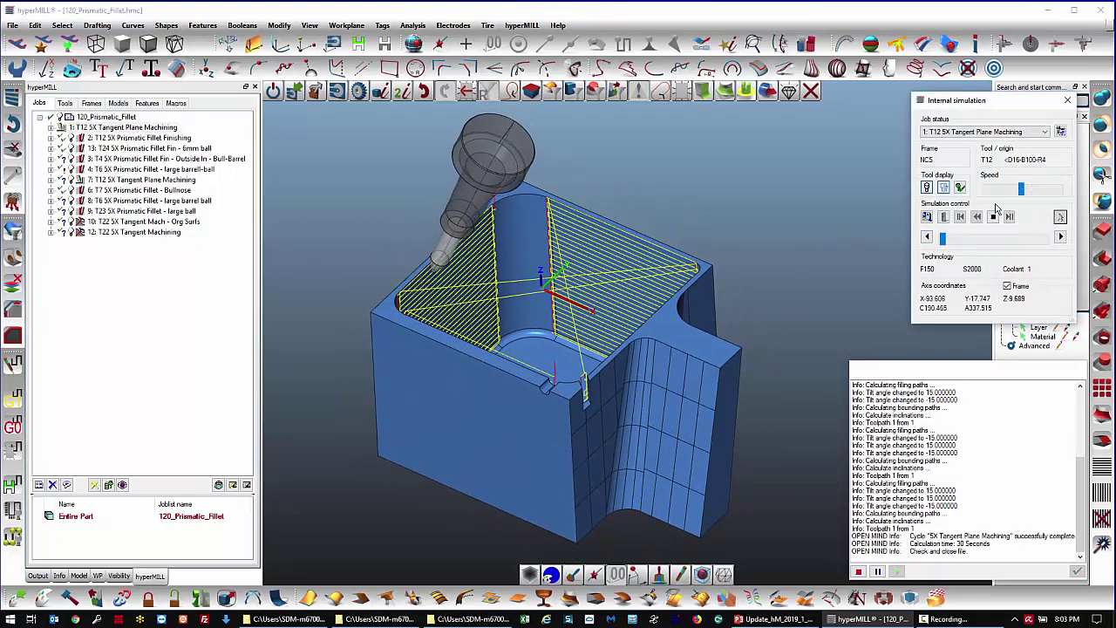
pyautogui.moveTo(1021, 190); pyautogui.dragTo(1036, 190)
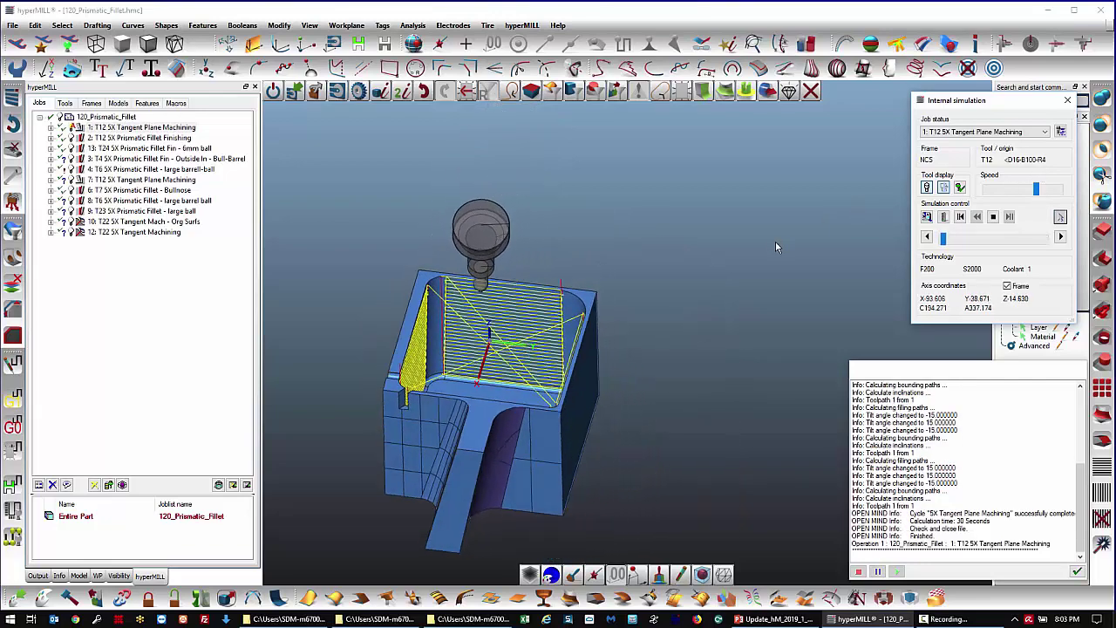
pyautogui.click(993, 217)
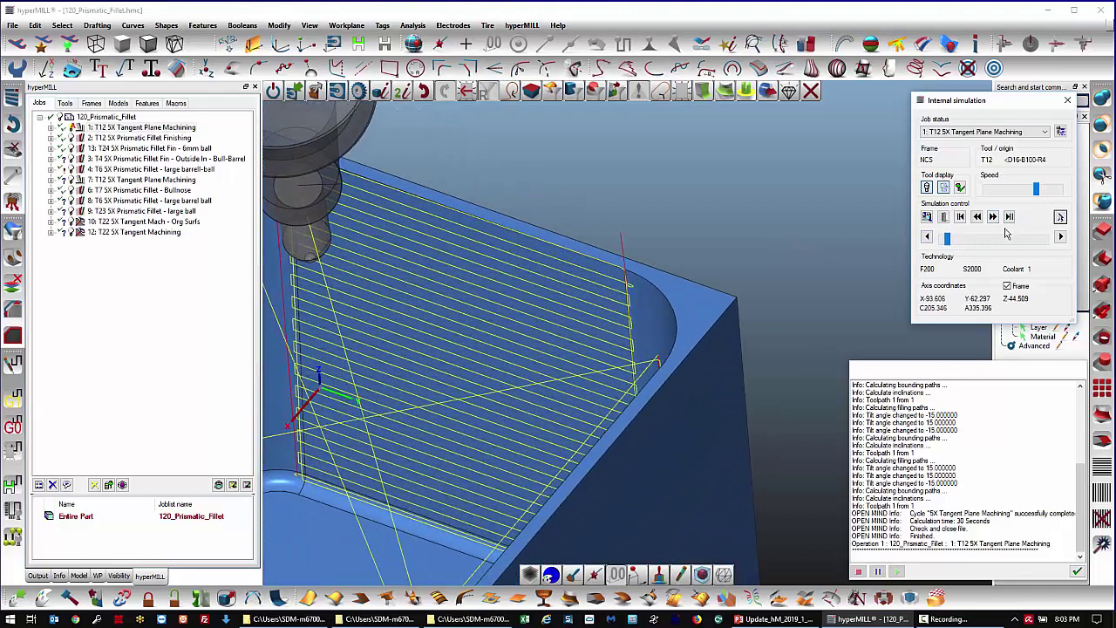
# - Simulate the job from a picked toolpath point beside the pocket's corner, and close the simulation and the calculation log
pyautogui.click(1060, 217)
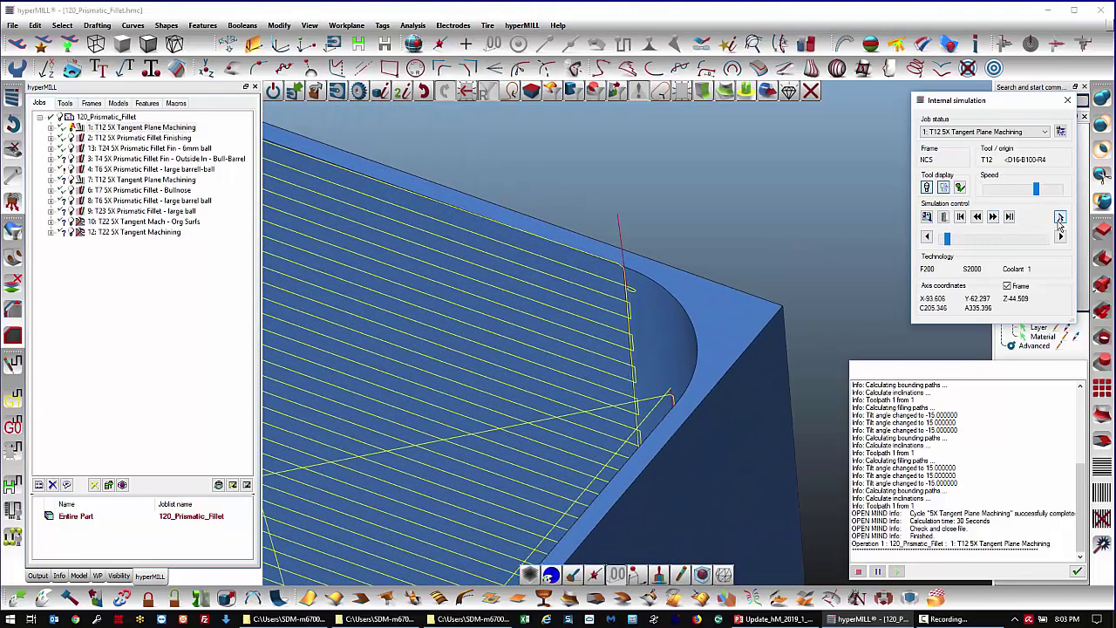
pyautogui.click(632, 332)
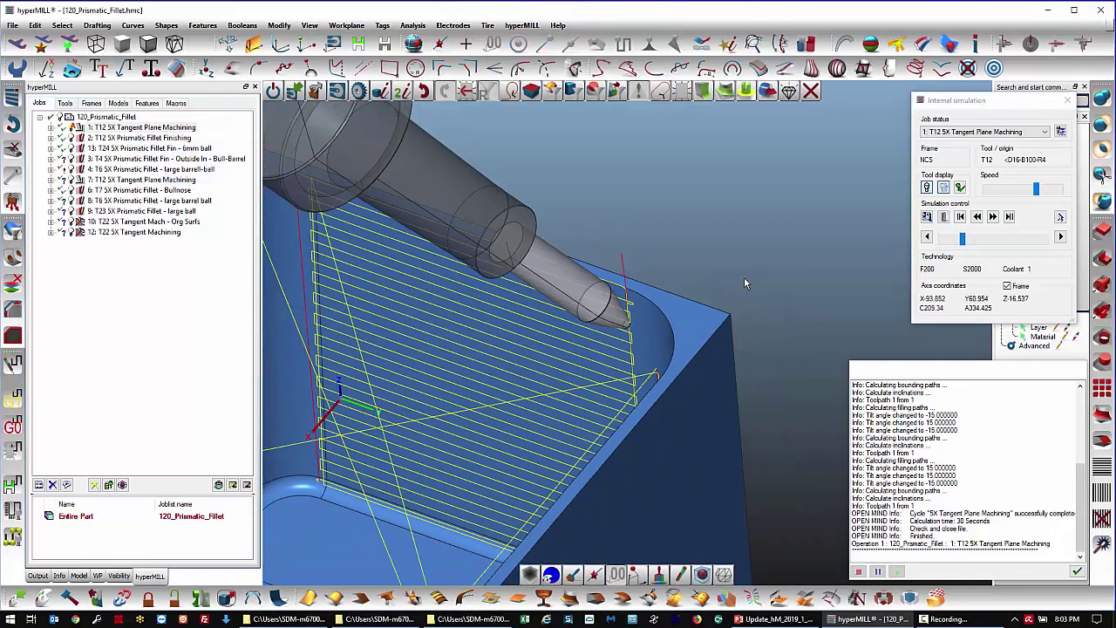
pyautogui.click(994, 217)
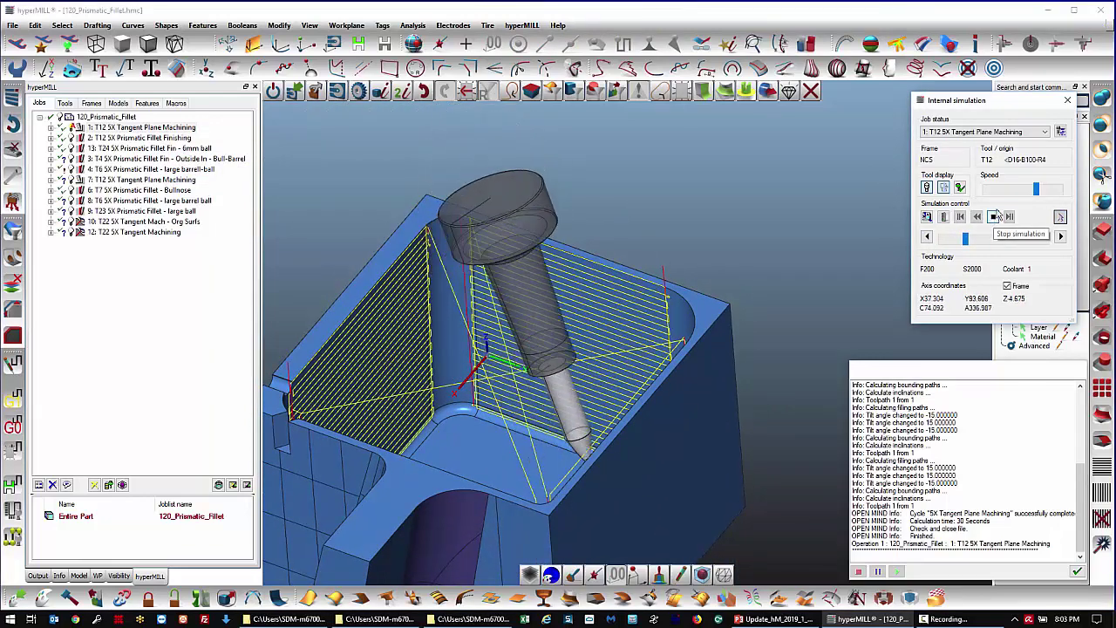
pyautogui.click(1067, 100)
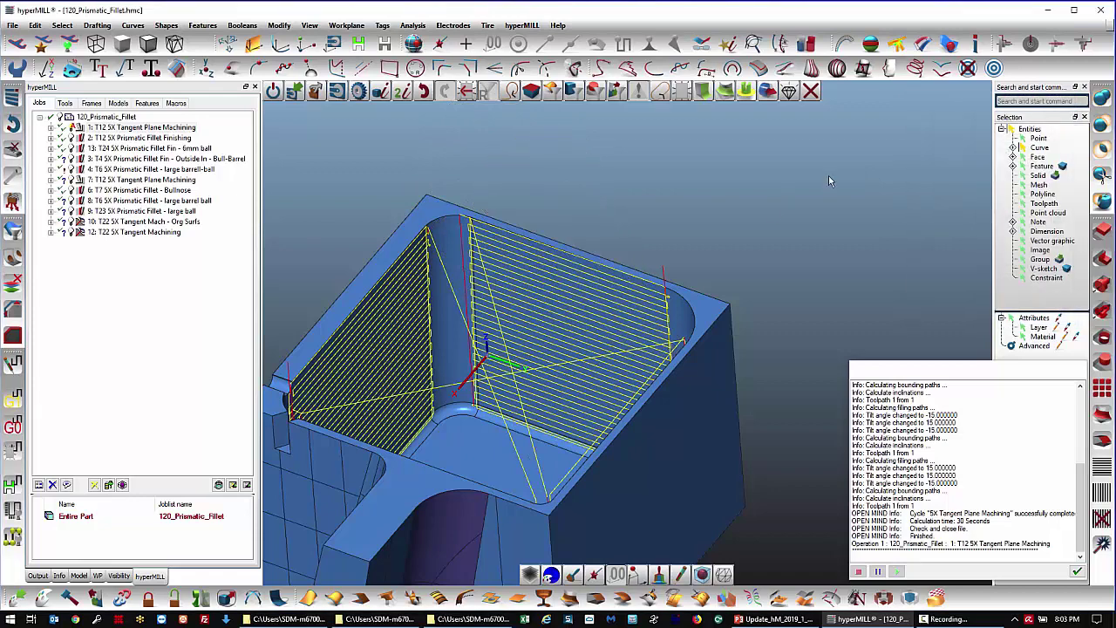
pyautogui.moveTo(790, 200); pyautogui.dragTo(731, 247, button='middle')
pyautogui.click(1078, 572)
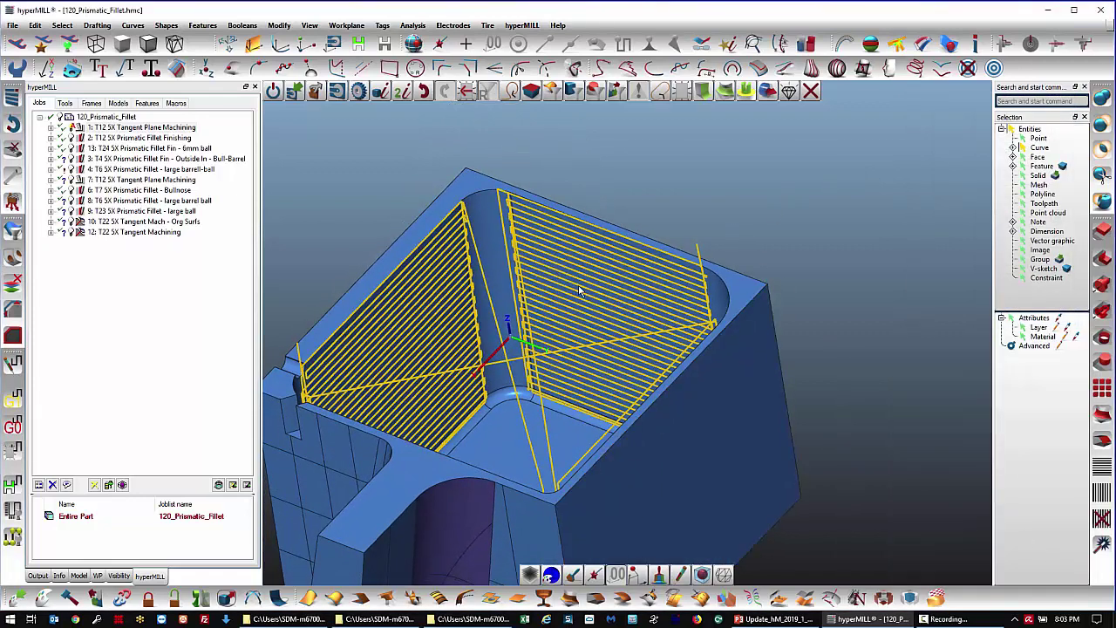
# - Hide the tangent plane toolpath and highlight the pocket's corner fillet face to examine it
pyautogui.click(180, 289)
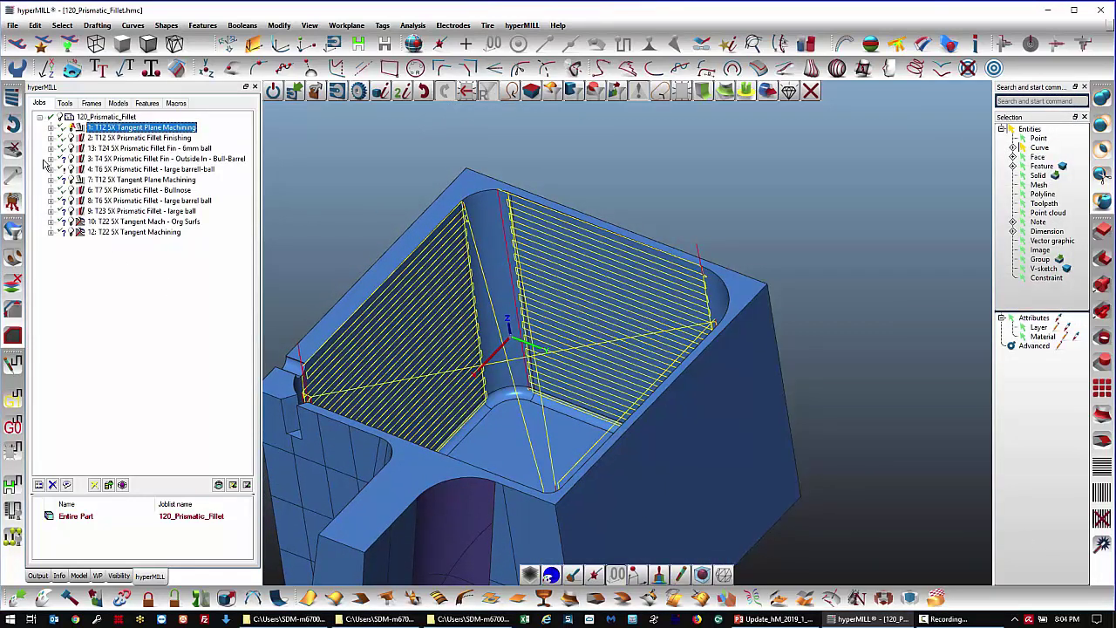
pyautogui.click(13, 149)
pyautogui.click(497, 270)
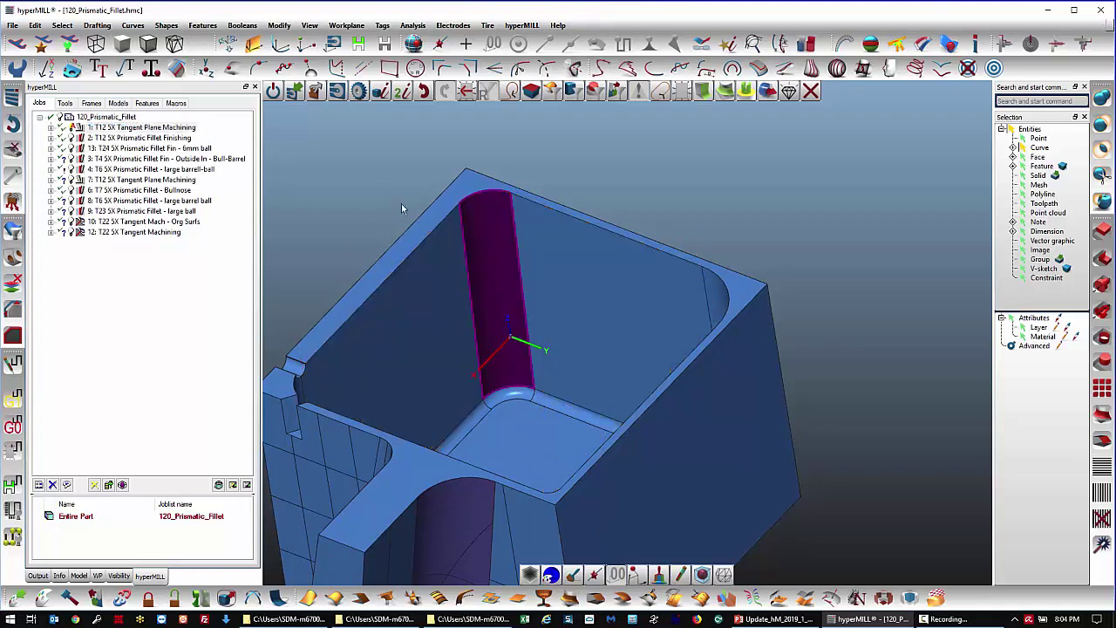
pyautogui.click(340, 199)
pyautogui.scroll(-2, 341, 198)
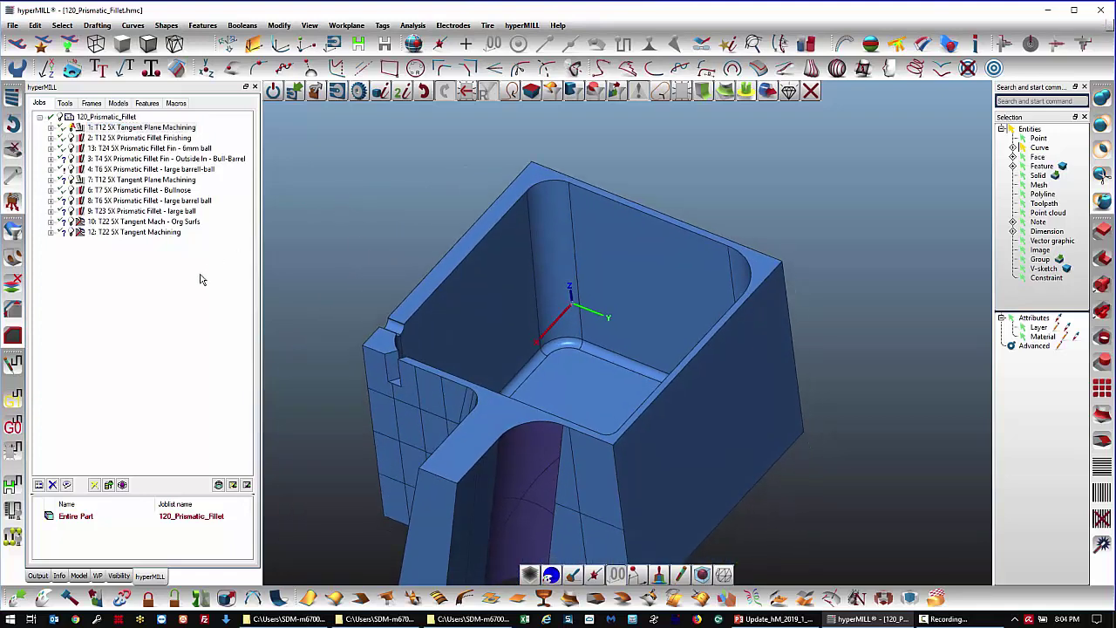
# - Open the T12 5X Prismatic Fillet Finishing job and select the pocket's three corner fillet faces as its machining surfaces
pyautogui.click(153, 139)
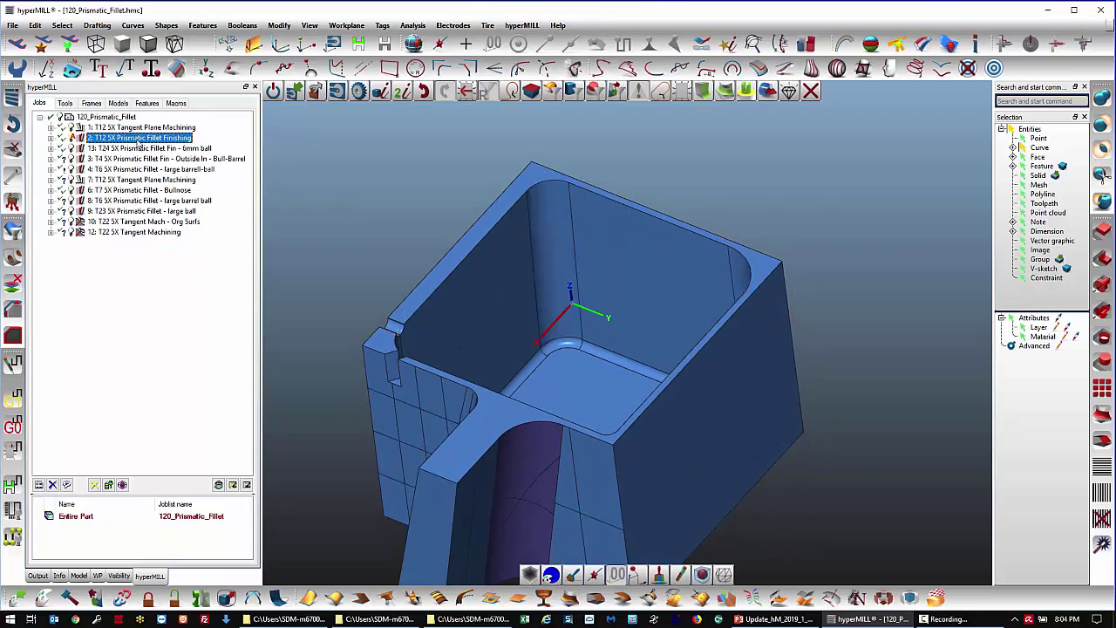
pyautogui.doubleClick(138, 142)
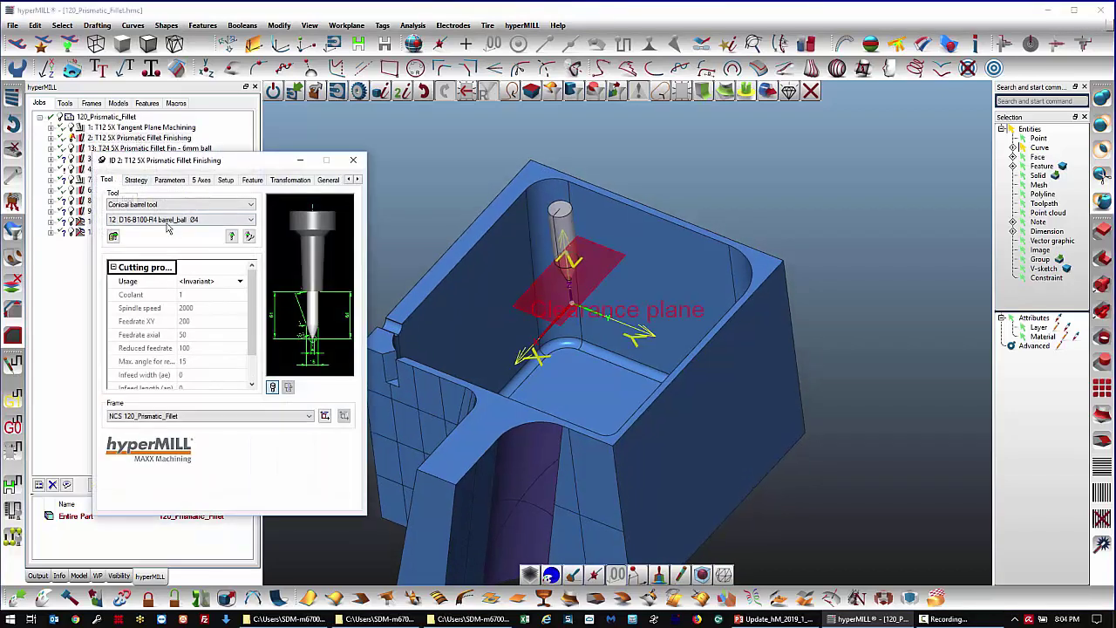
pyautogui.click(136, 179)
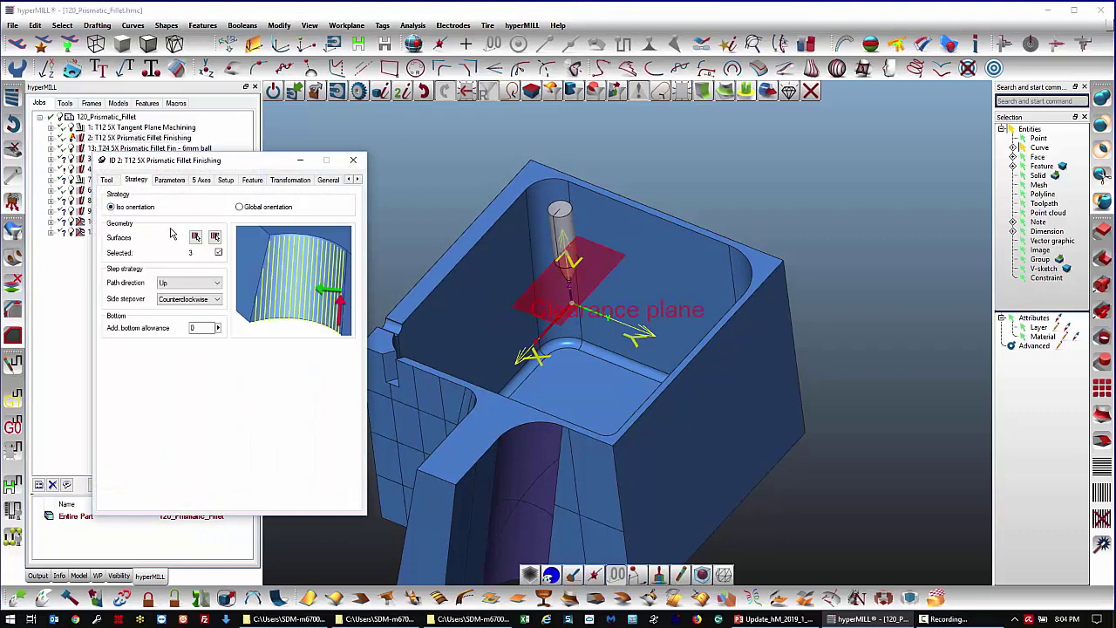
pyautogui.click(196, 237)
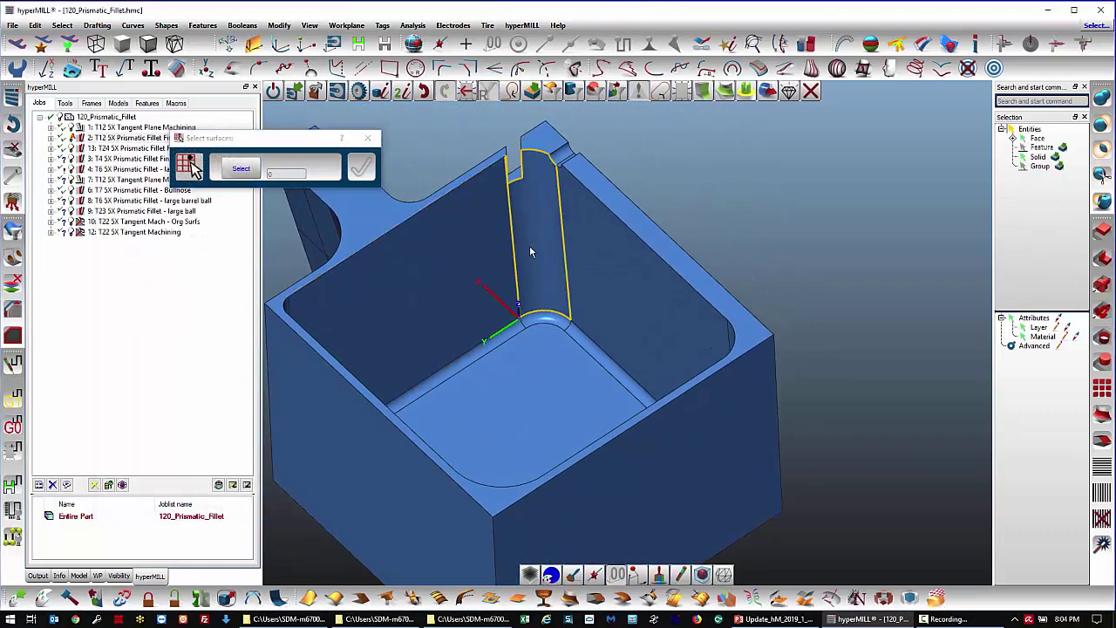
pyautogui.click(527, 258)
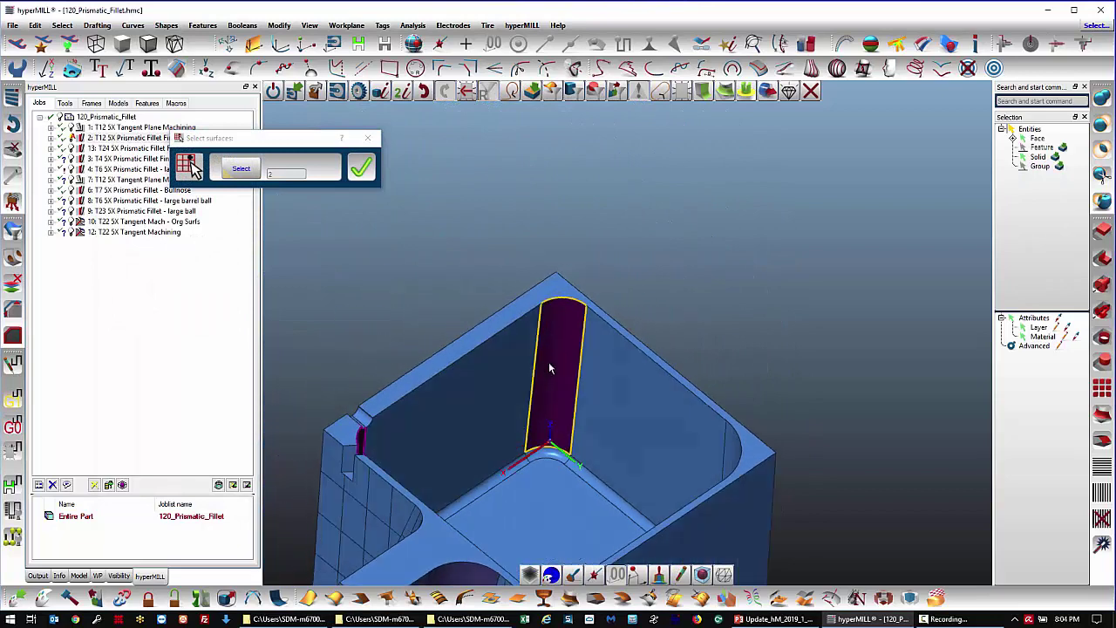
pyautogui.click(699, 359)
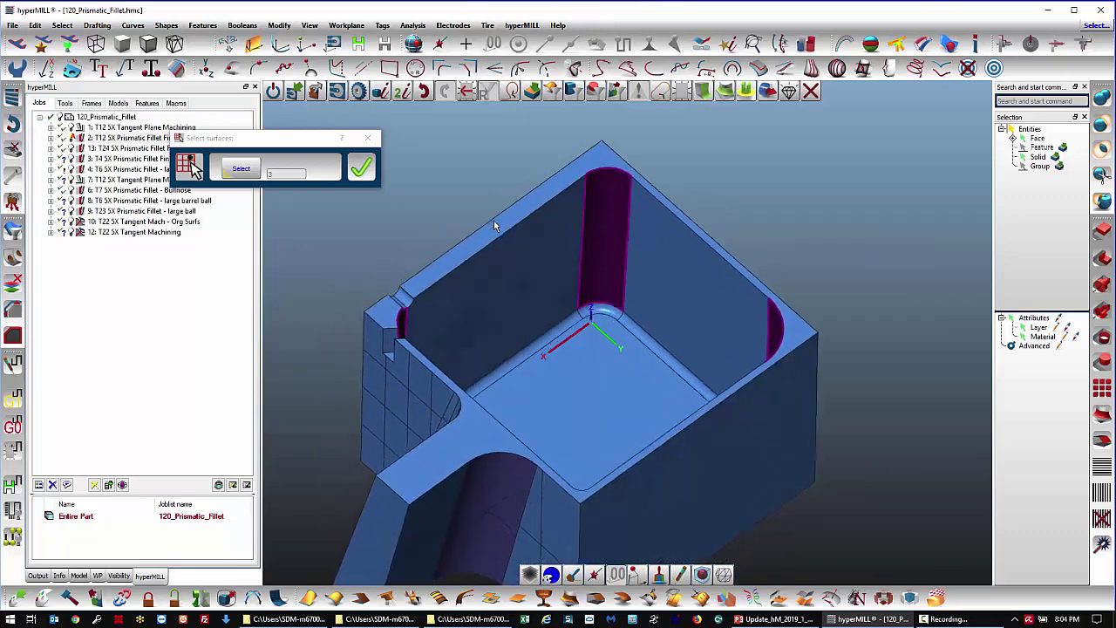
pyautogui.click(359, 170)
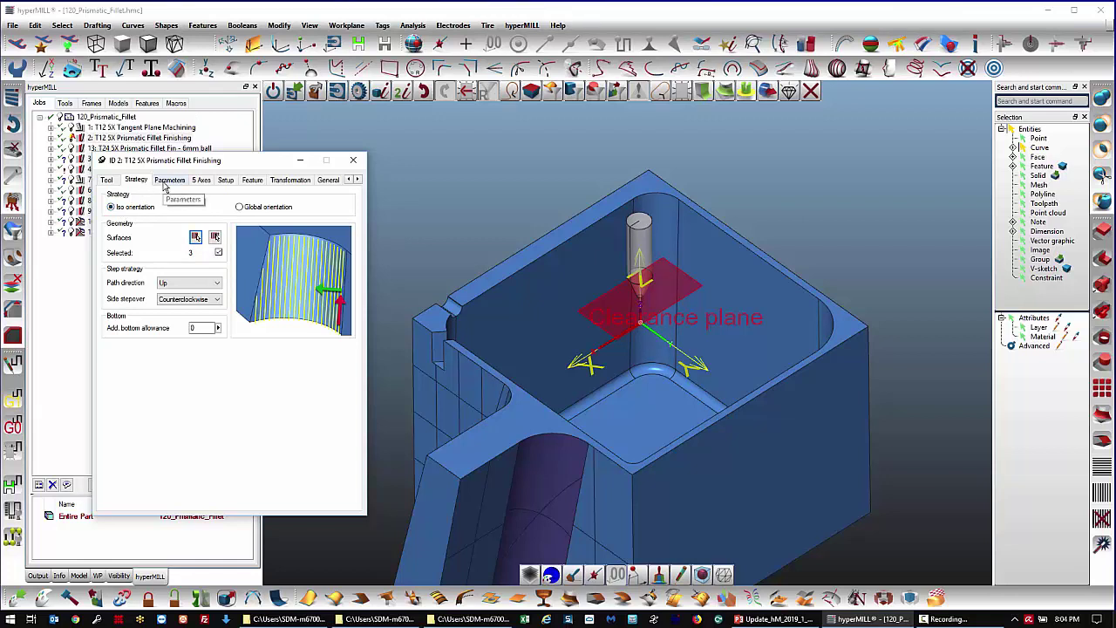
# - Try the Global orientation strategy, and review the fillet finishing job's scallop height and retract mode options
pyautogui.click(256, 210)
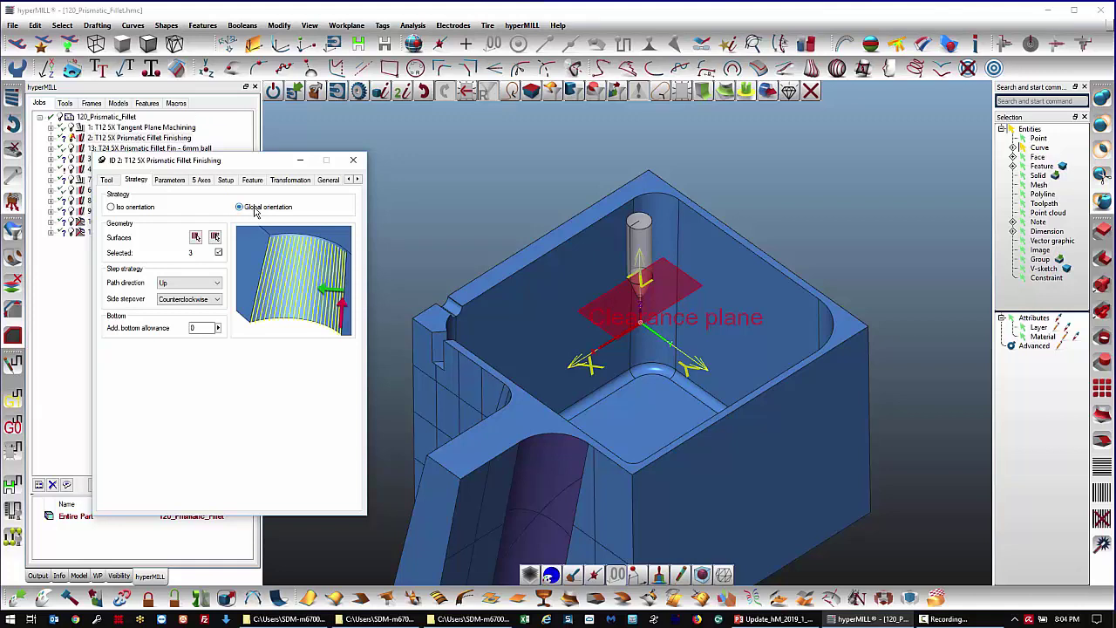
pyautogui.click(170, 181)
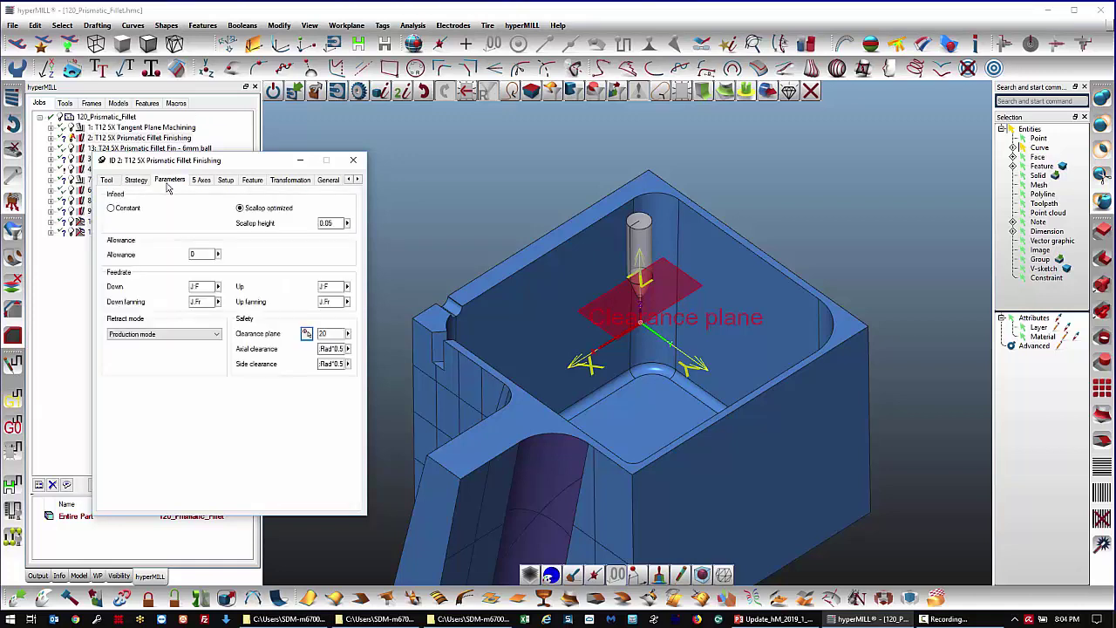
pyautogui.moveTo(334, 224); pyautogui.dragTo(302, 223)
pyautogui.click(162, 333)
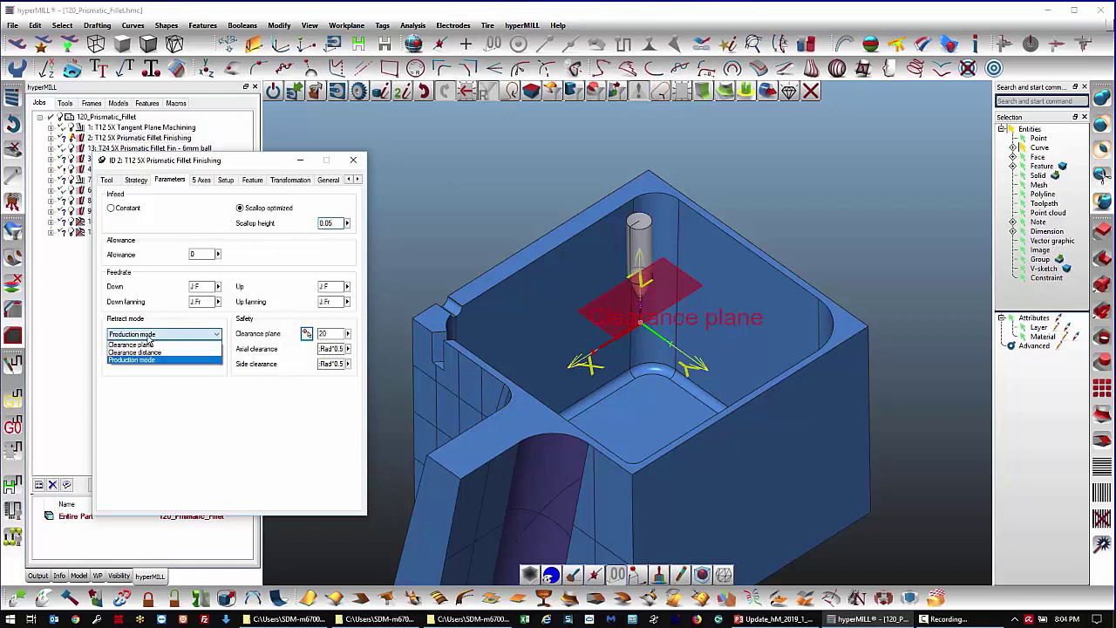
pyautogui.click(140, 359)
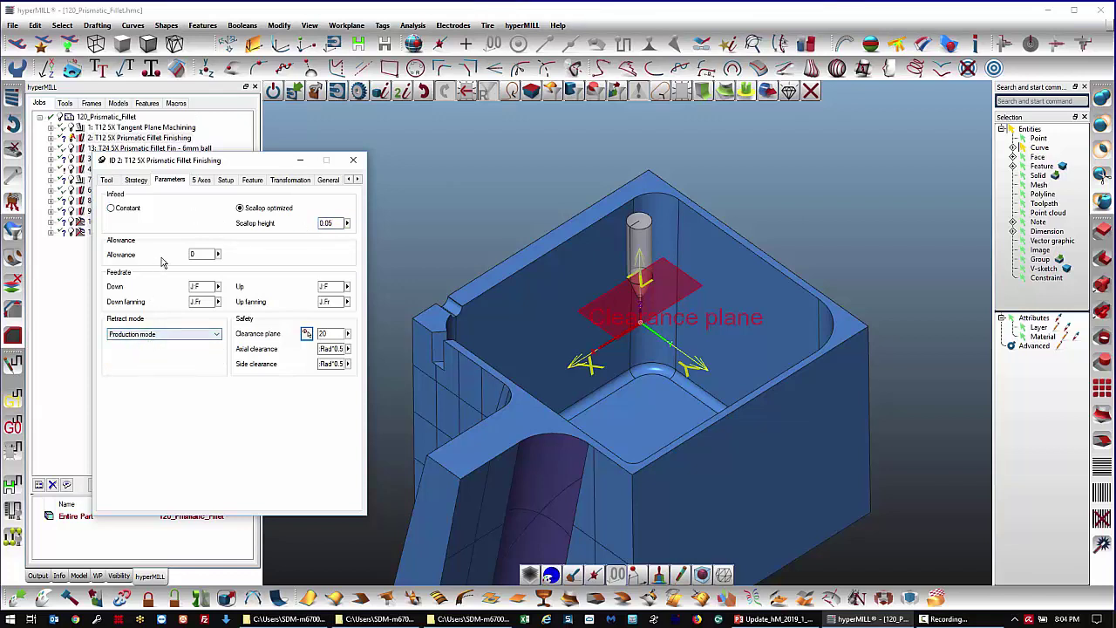
# - Compare the Tip and Barrel contact modes in the job's 5-axis settings and leave Barrel selected
pyautogui.click(201, 181)
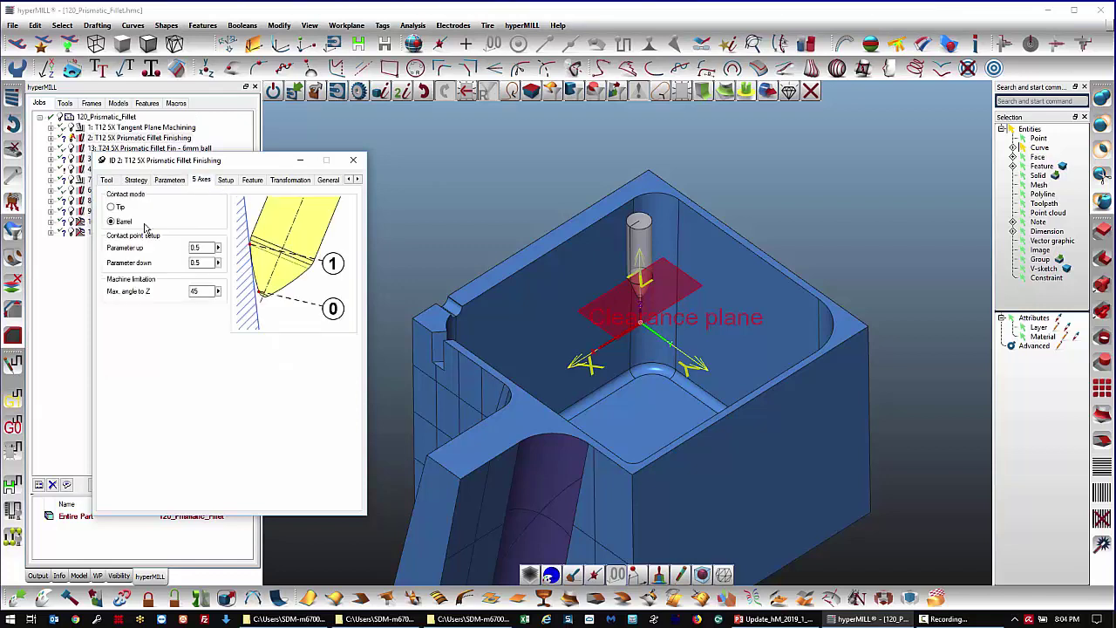
pyautogui.click(116, 208)
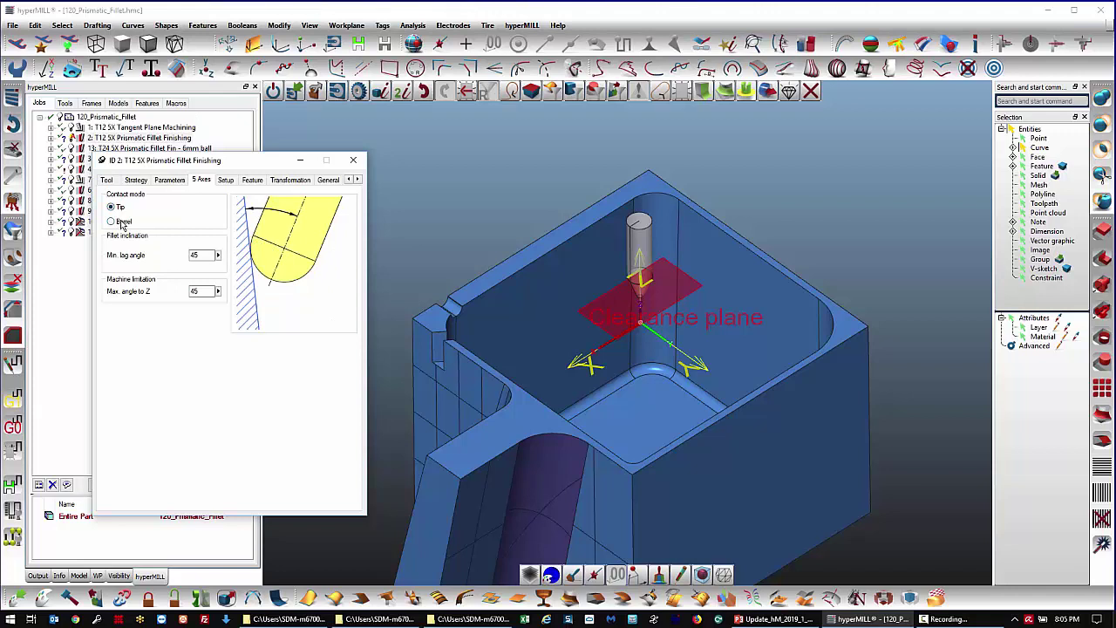
pyautogui.click(112, 222)
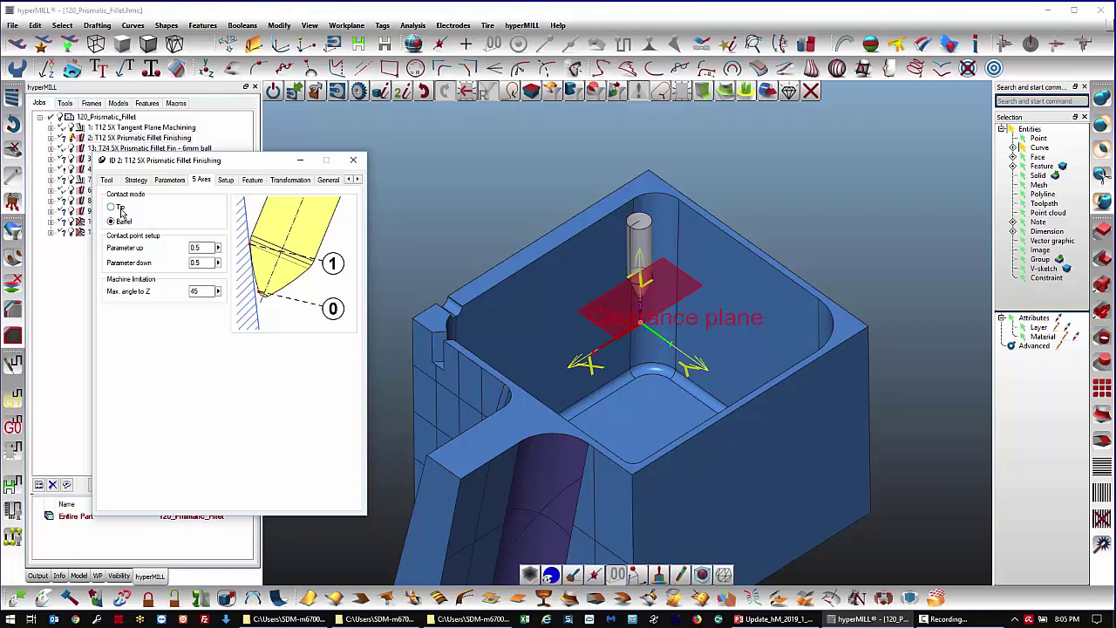
pyautogui.click(120, 208)
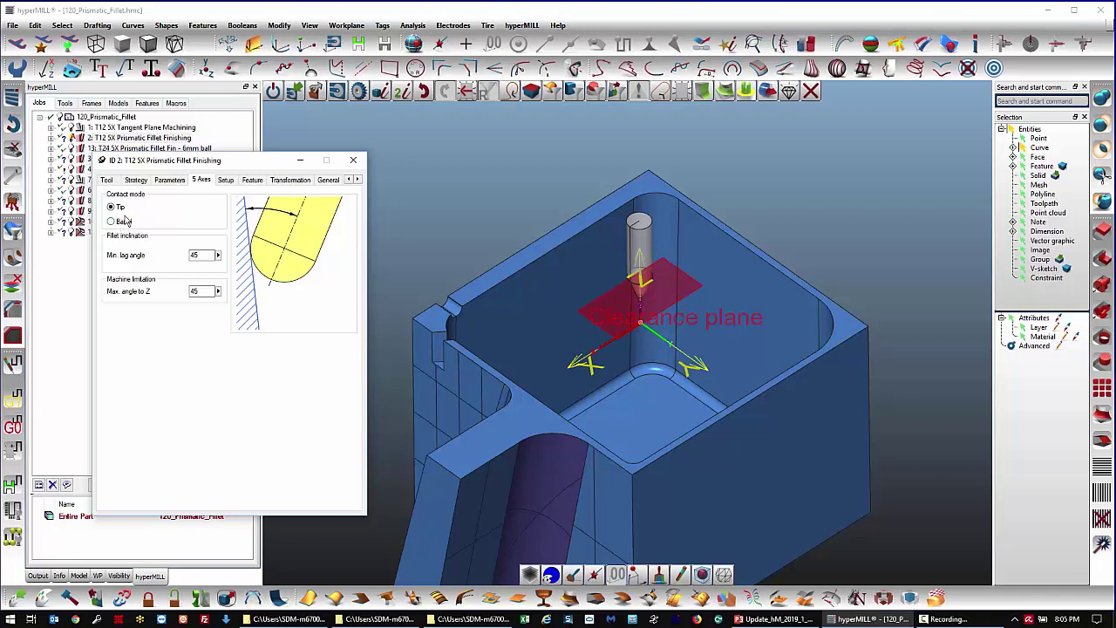
pyautogui.click(112, 221)
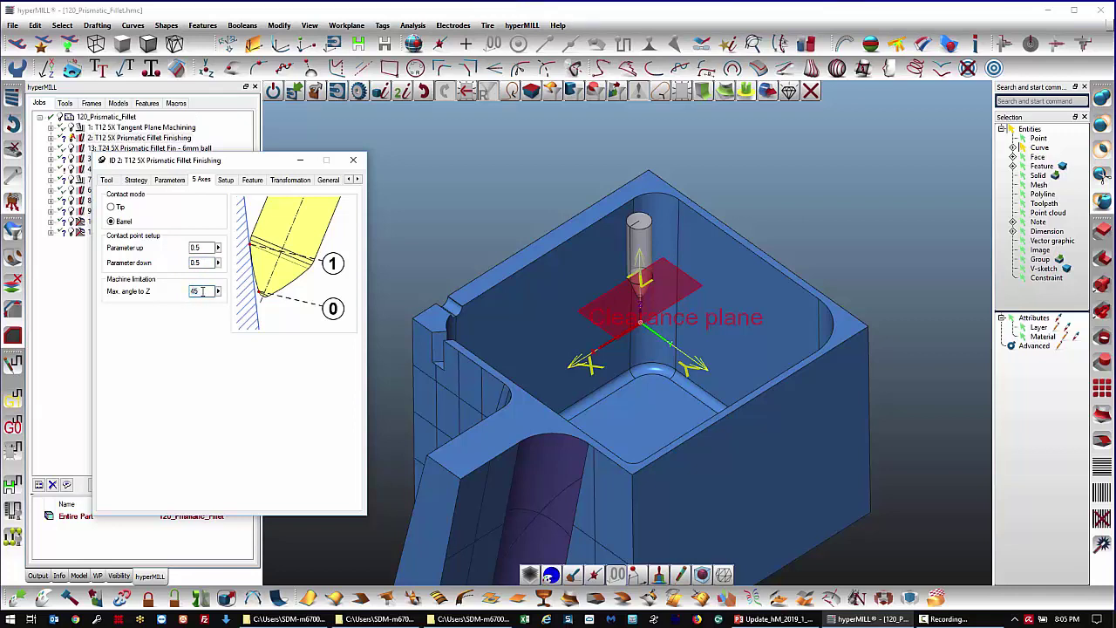
# - Check the setup settings of the prismatic fillet job, start its toolpath calculation and close the job definition
pyautogui.click(225, 180)
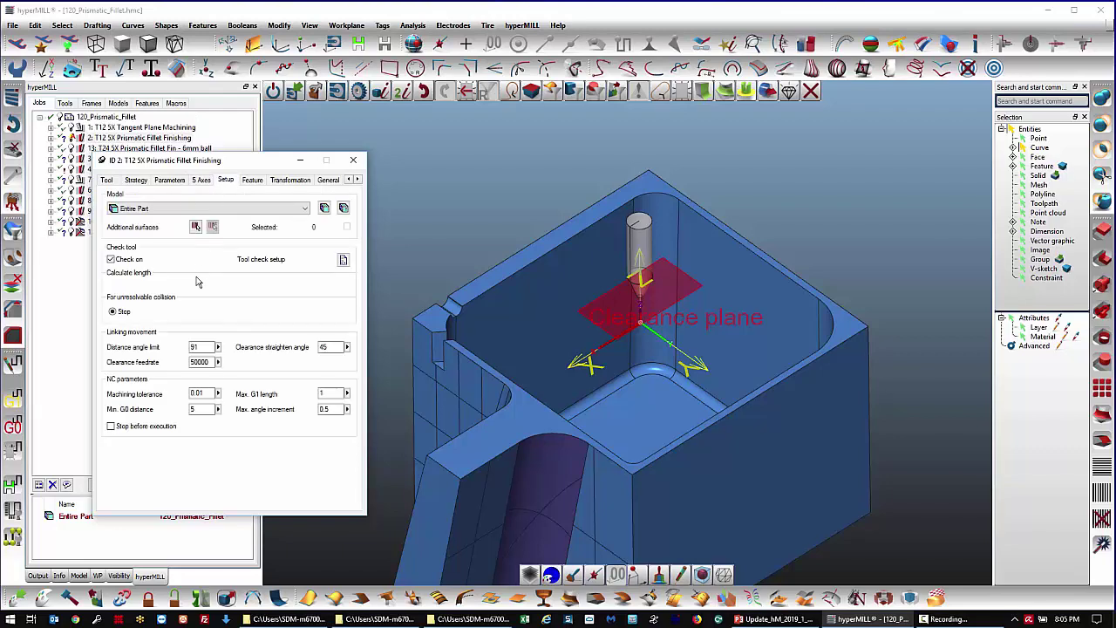
pyautogui.rightClick(173, 163)
pyautogui.click(210, 164)
pyautogui.click(601, 379)
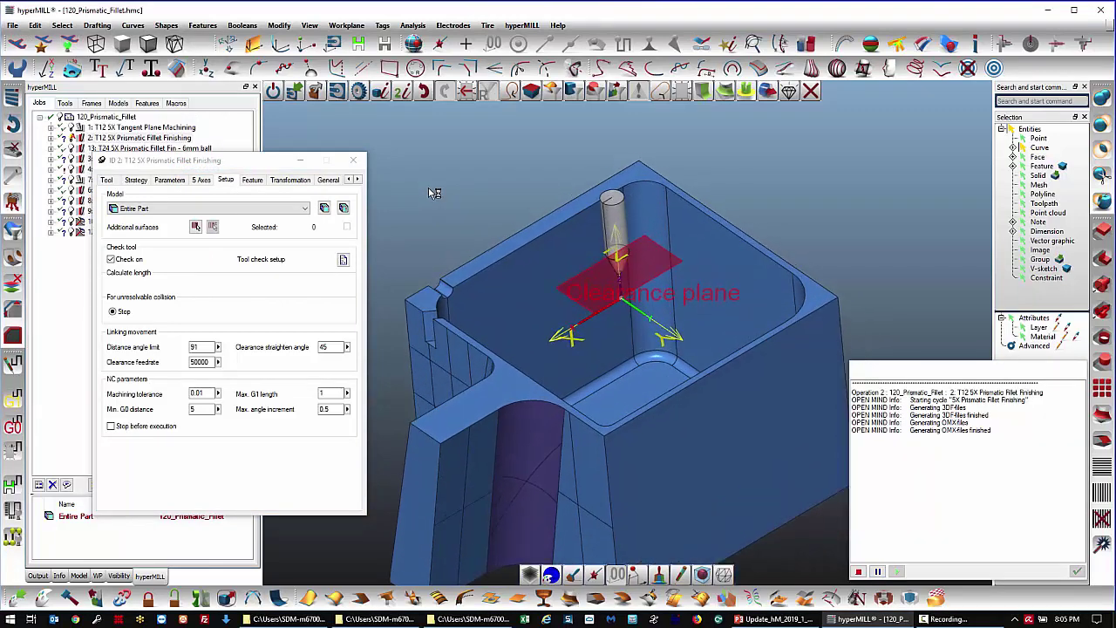
pyautogui.click(353, 160)
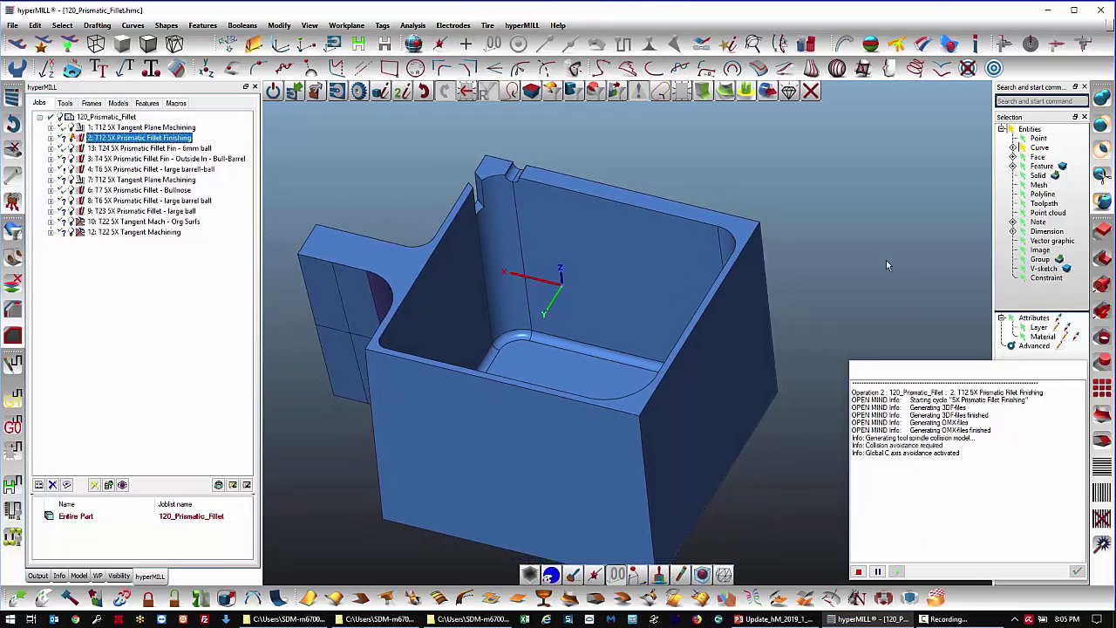
# - Make the model transparent and run the fillet job's internal simulation at a lower speed, advancing it to another corner before stopping
pyautogui.click(786, 98)
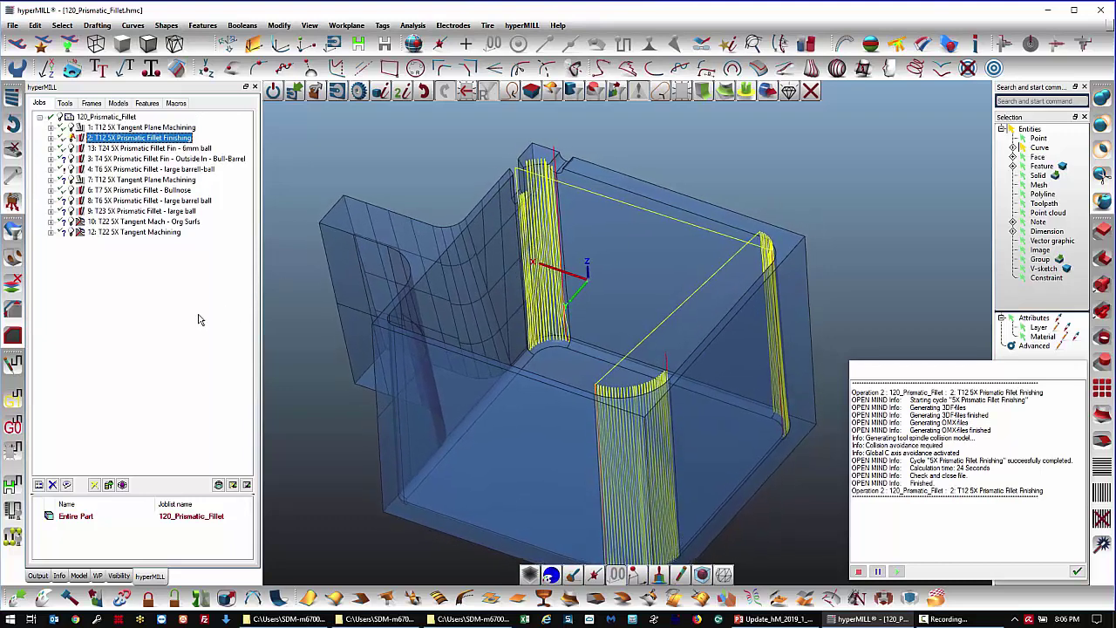
pyautogui.press('t')
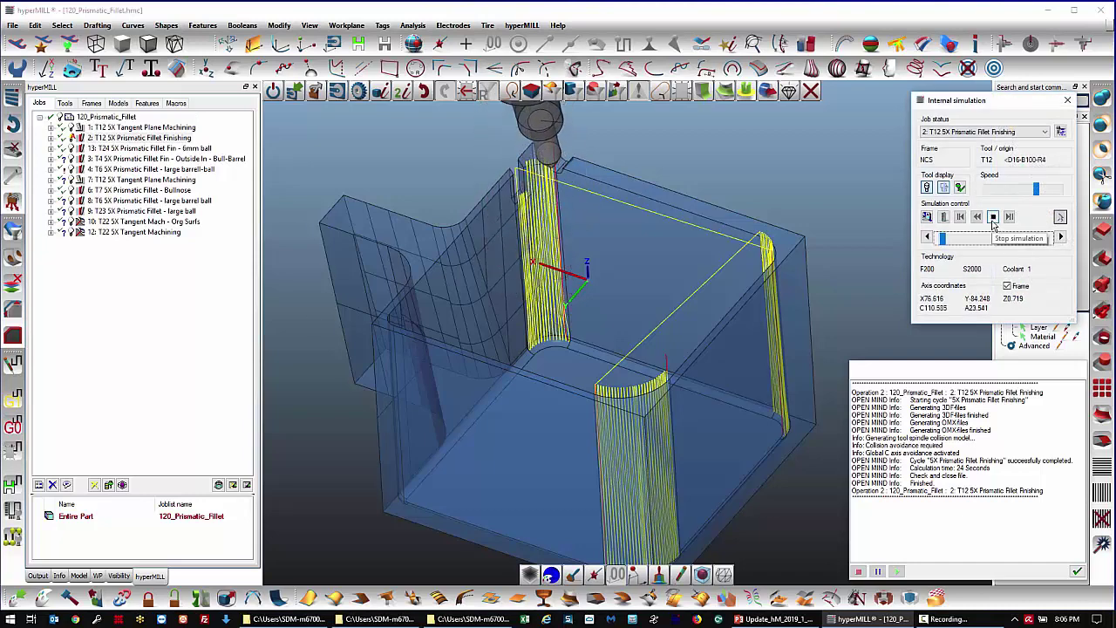
pyautogui.moveTo(1035, 188); pyautogui.dragTo(1014, 191)
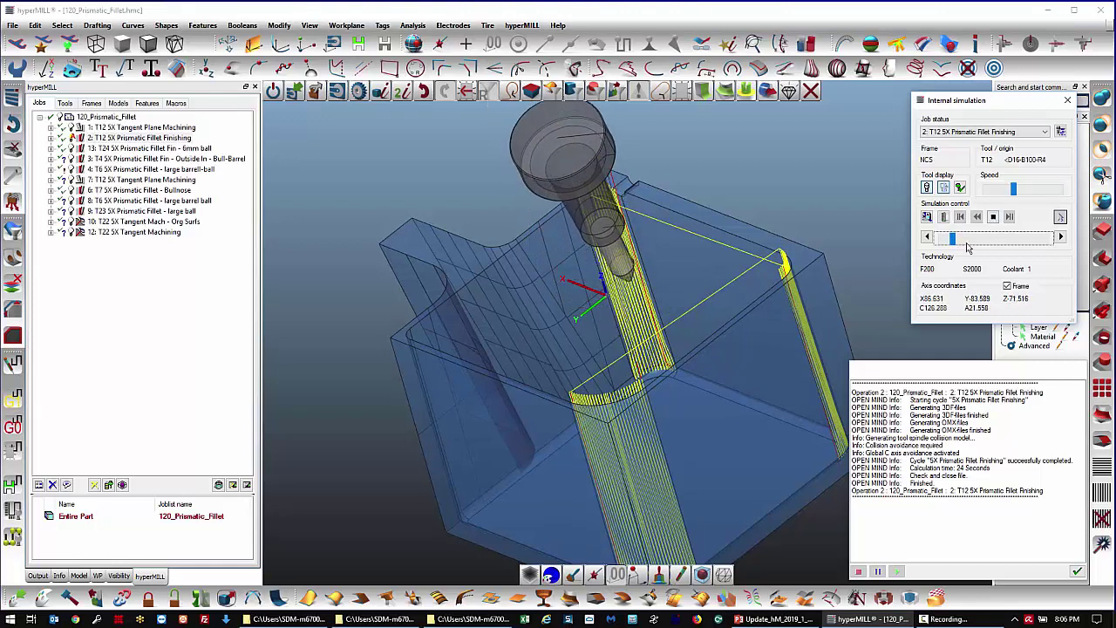
pyautogui.moveTo(994, 247); pyautogui.dragTo(1014, 246)
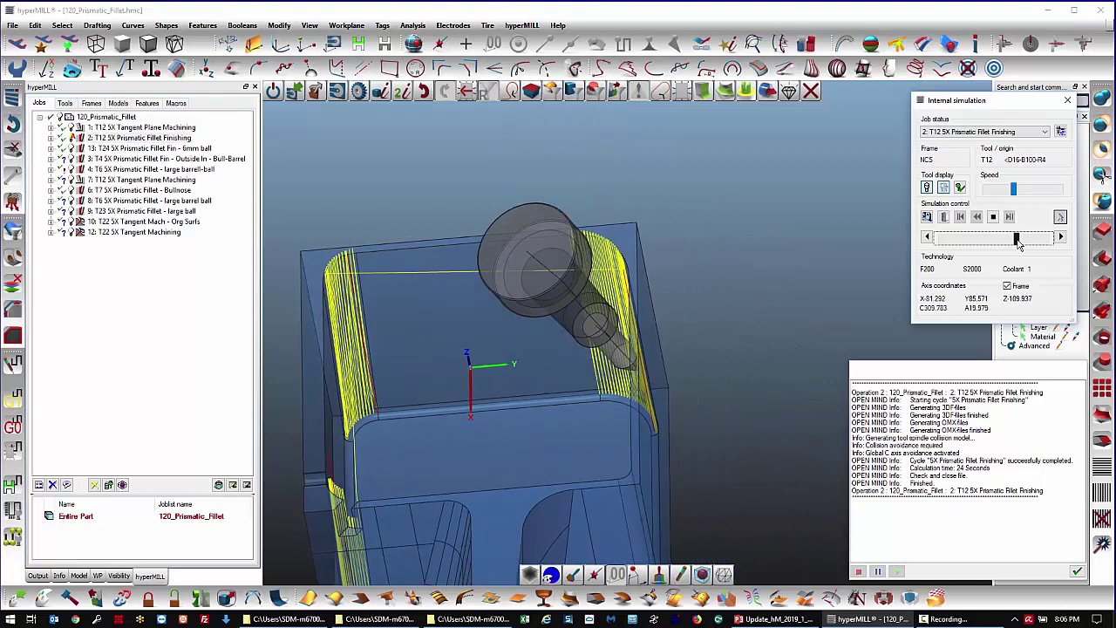
pyautogui.click(992, 218)
# - Reopen the T12 fillet finishing job, try Clockwise side stepover and set it back to Counterclockwise
pyautogui.click(183, 326)
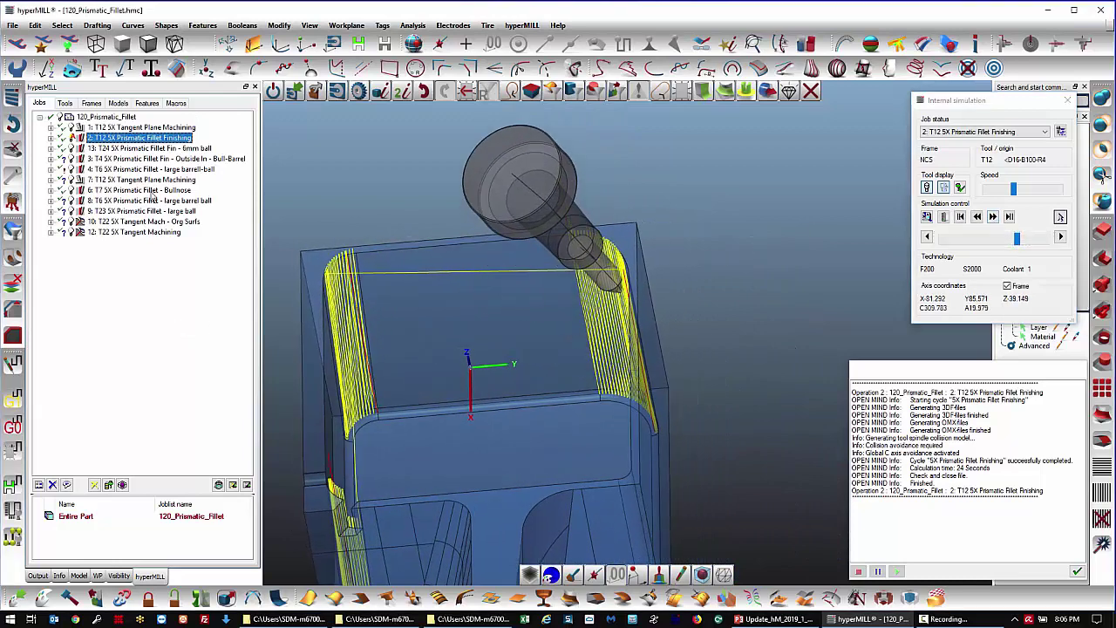
pyautogui.doubleClick(167, 140)
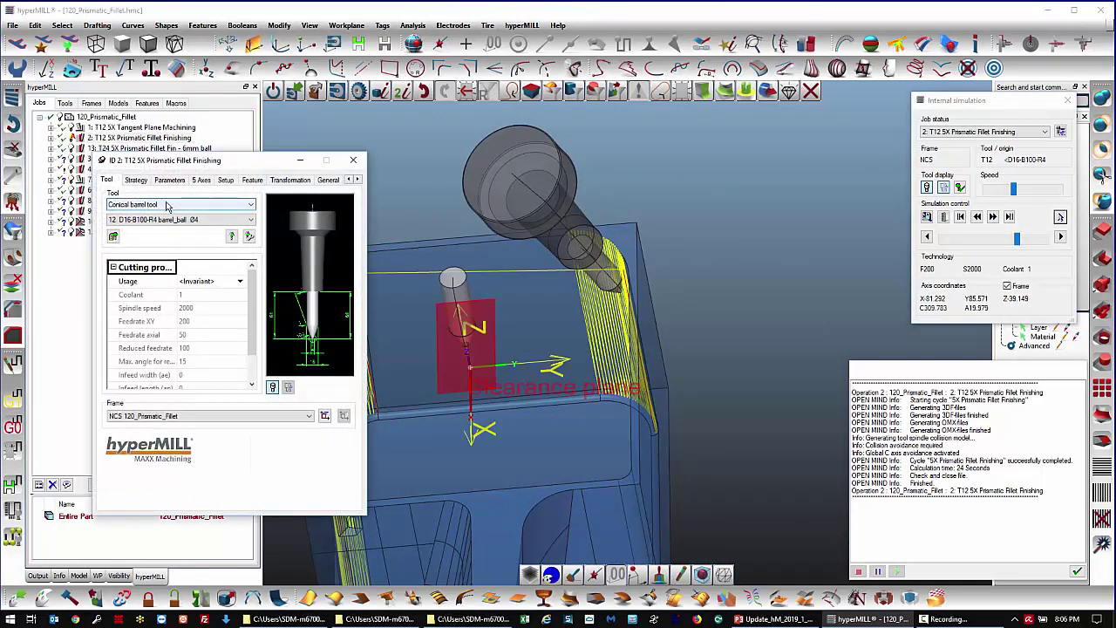
pyautogui.click(136, 180)
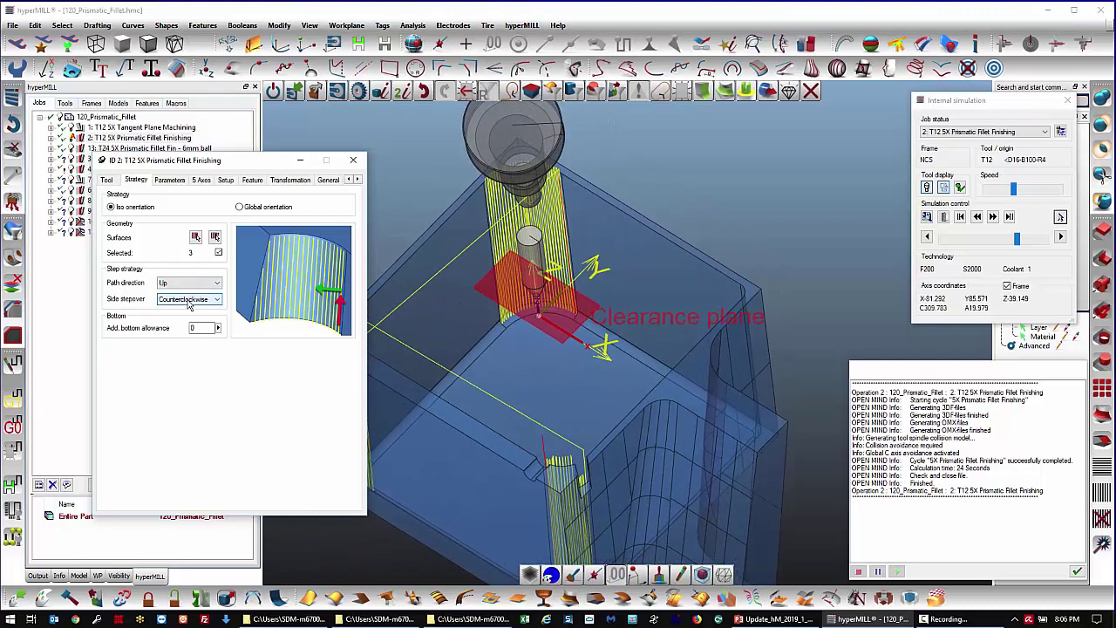
pyautogui.click(188, 300)
pyautogui.click(208, 317)
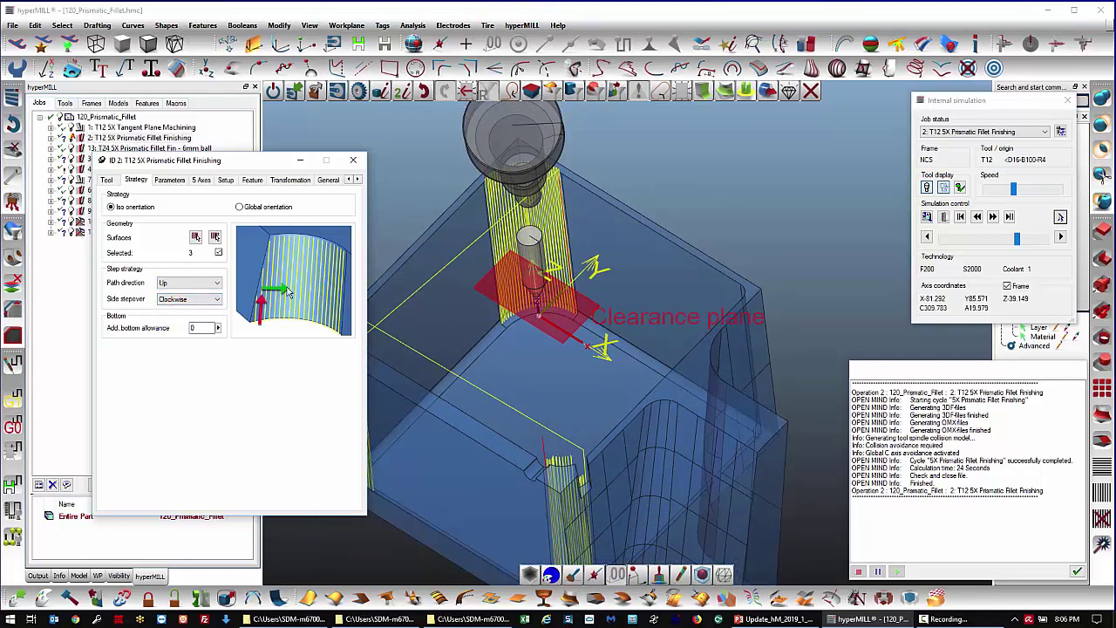
pyautogui.click(190, 300)
pyautogui.click(191, 316)
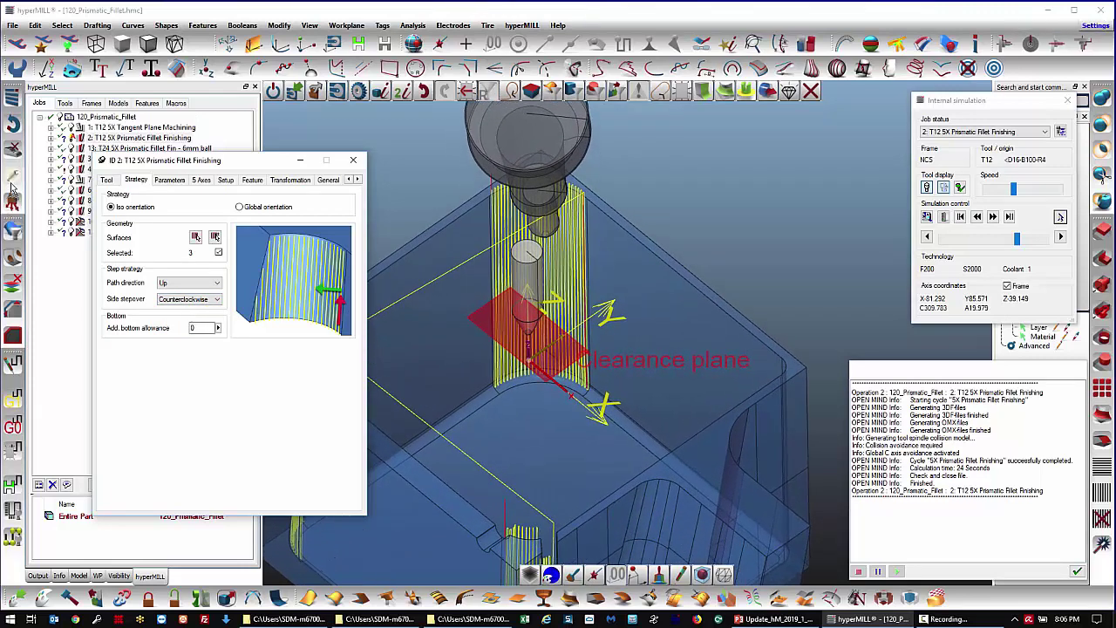
# - Hide the fillet toolpath, turn off the model's global transparency and close the job definition
pyautogui.click(13, 152)
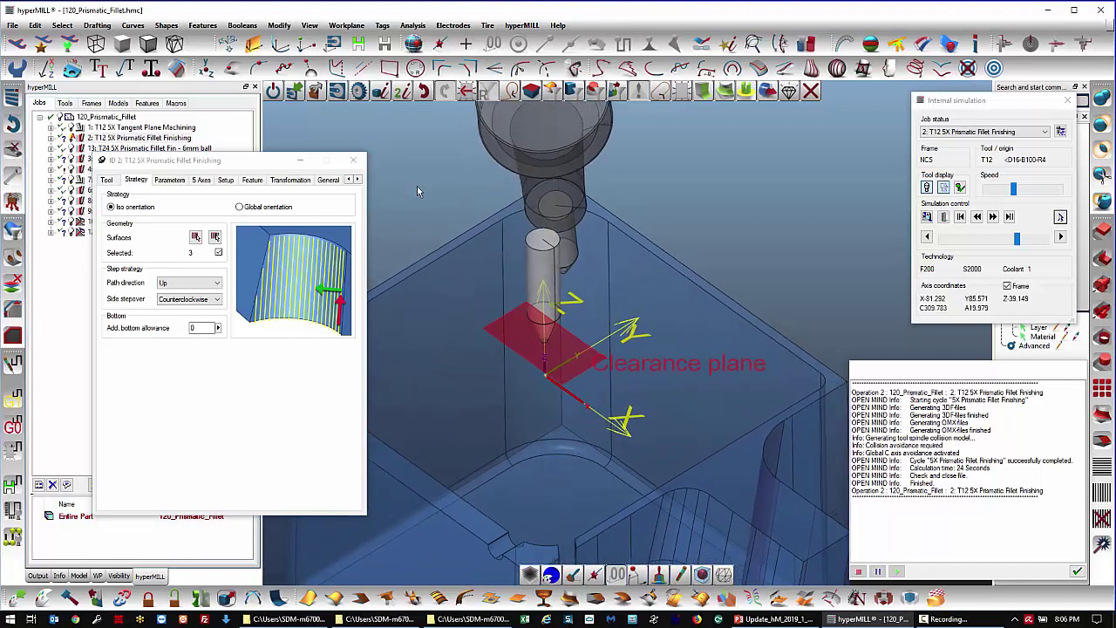
pyautogui.click(789, 91)
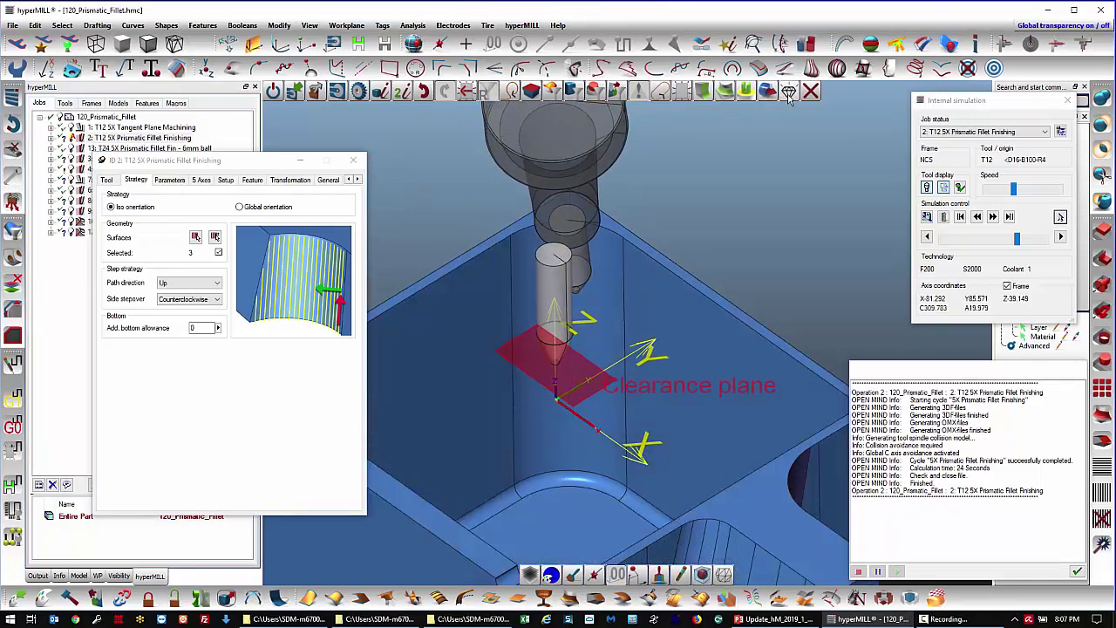
pyautogui.click(353, 161)
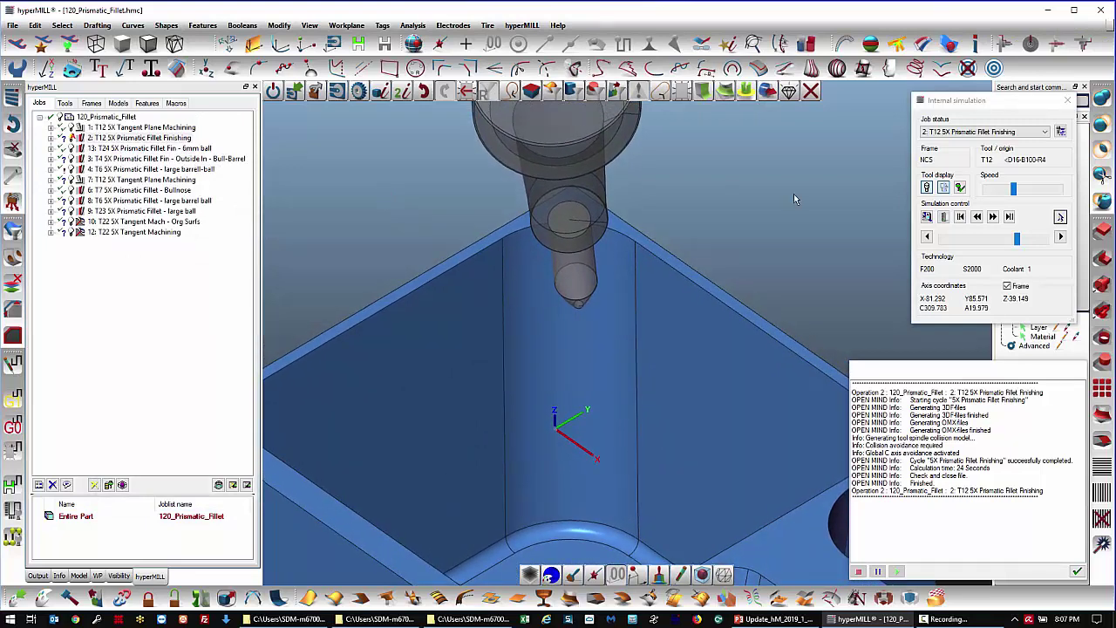
# - Resume the fillet job's simulation in the pocket corner at speed 12, stop it, and highlight all faces of the part
pyautogui.click(992, 222)
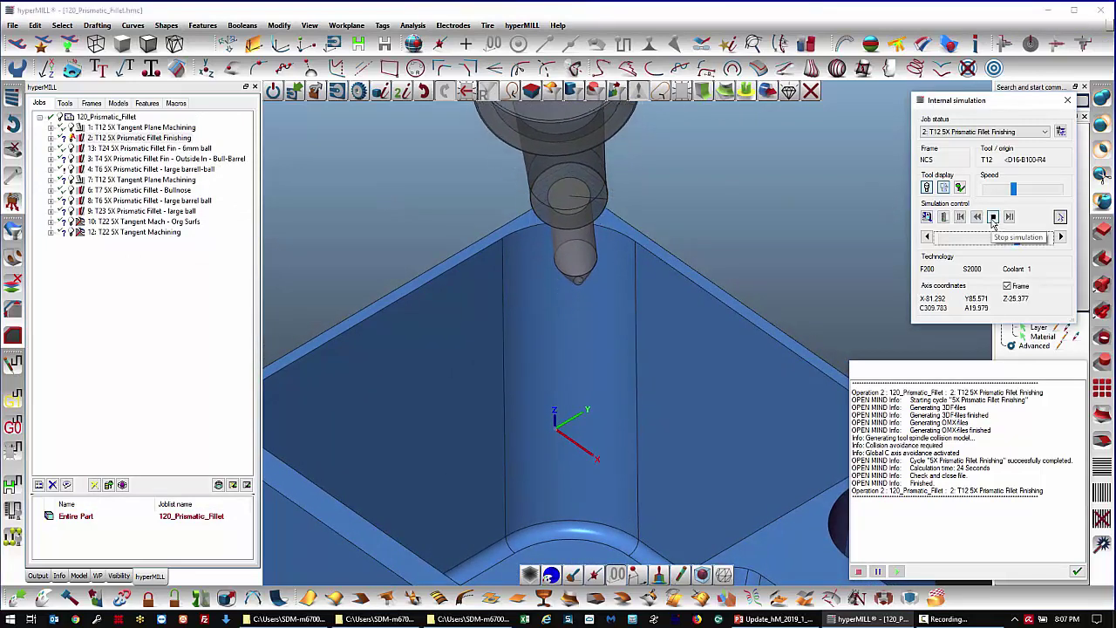
pyautogui.moveTo(1011, 189); pyautogui.dragTo(1007, 193)
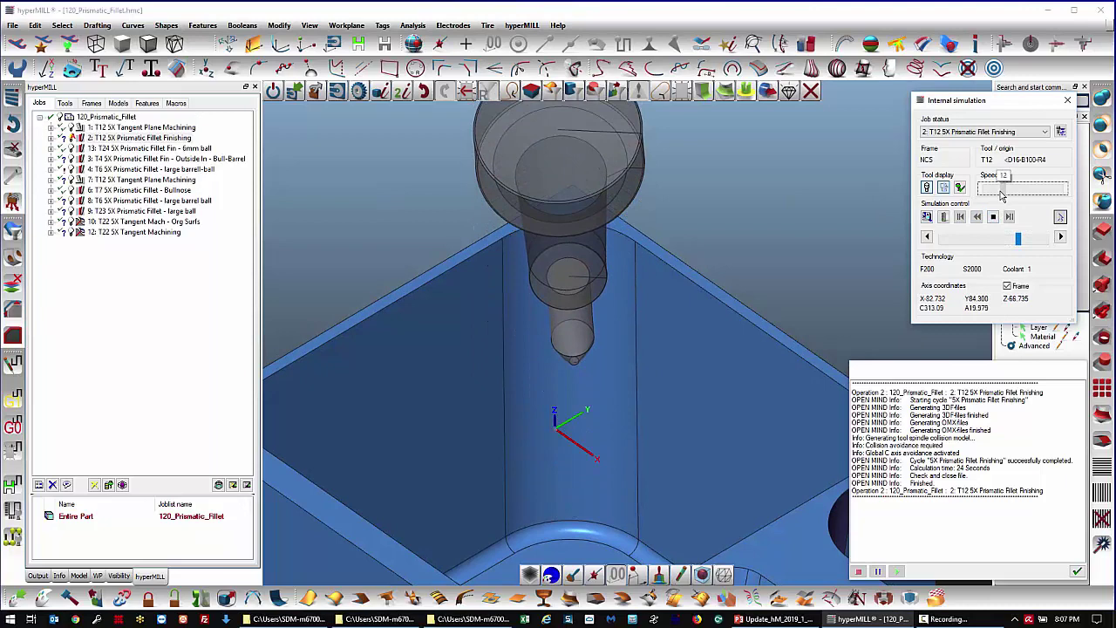
pyautogui.click(757, 382)
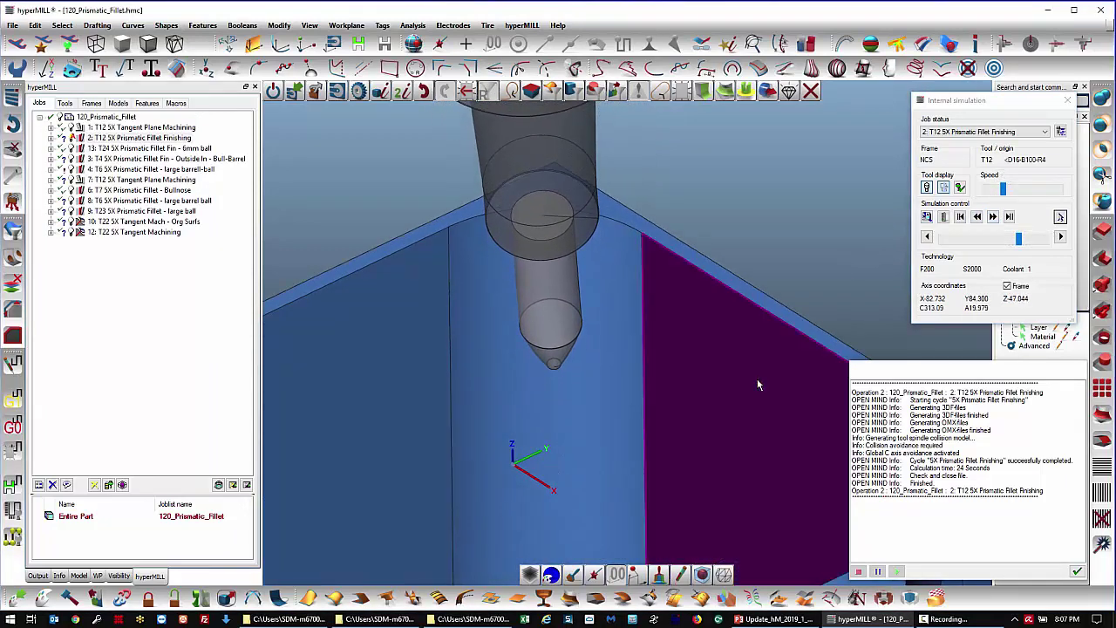
pyautogui.doubleClick(758, 383)
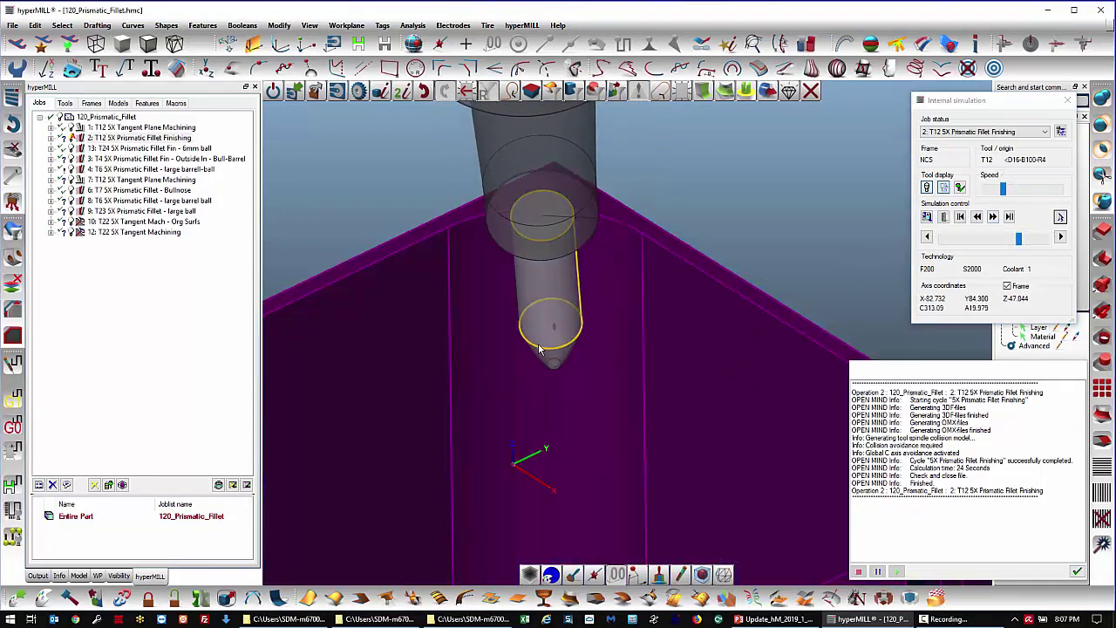
# - Clear the face highlighting, select the planar wall face beside the pocket corner, and highlight all faces of the part again
pyautogui.scroll(2, 541, 348)
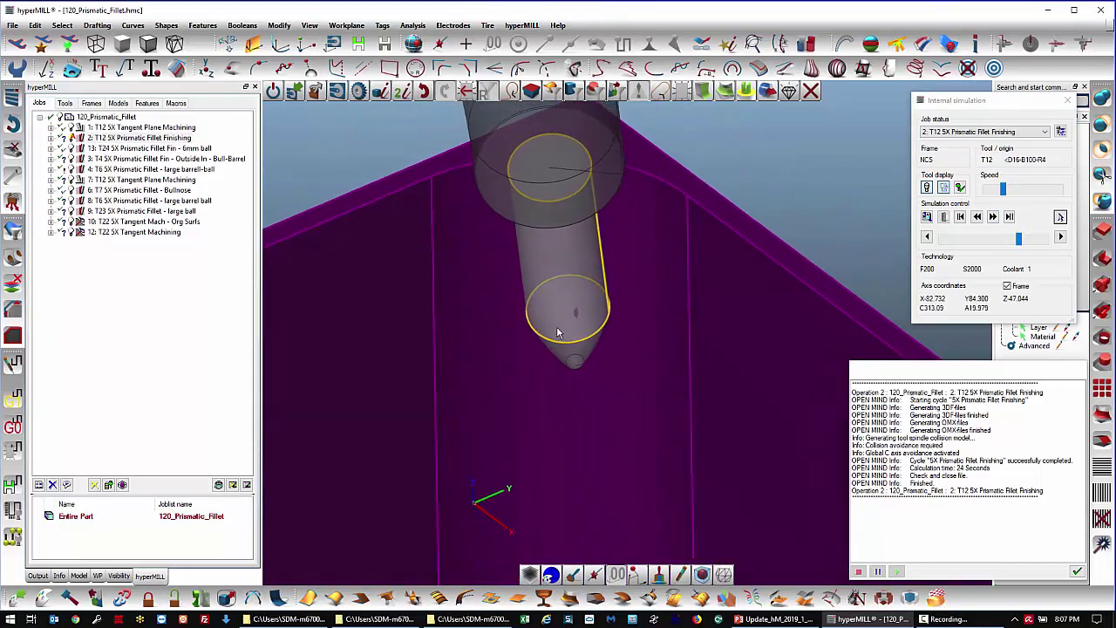
pyautogui.click(734, 192)
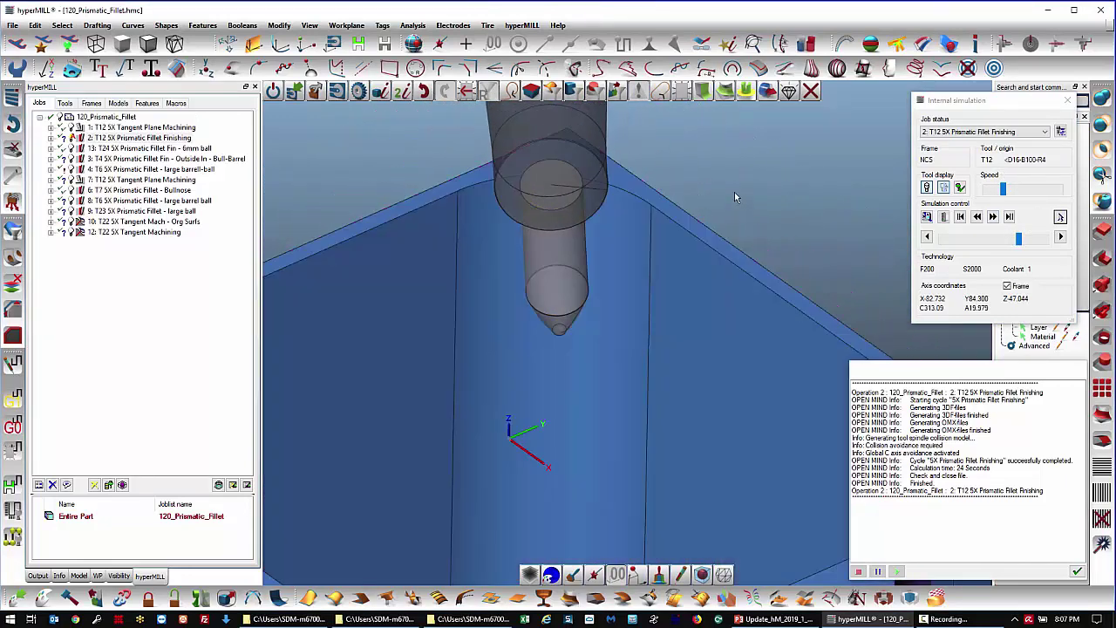
pyautogui.click(705, 322)
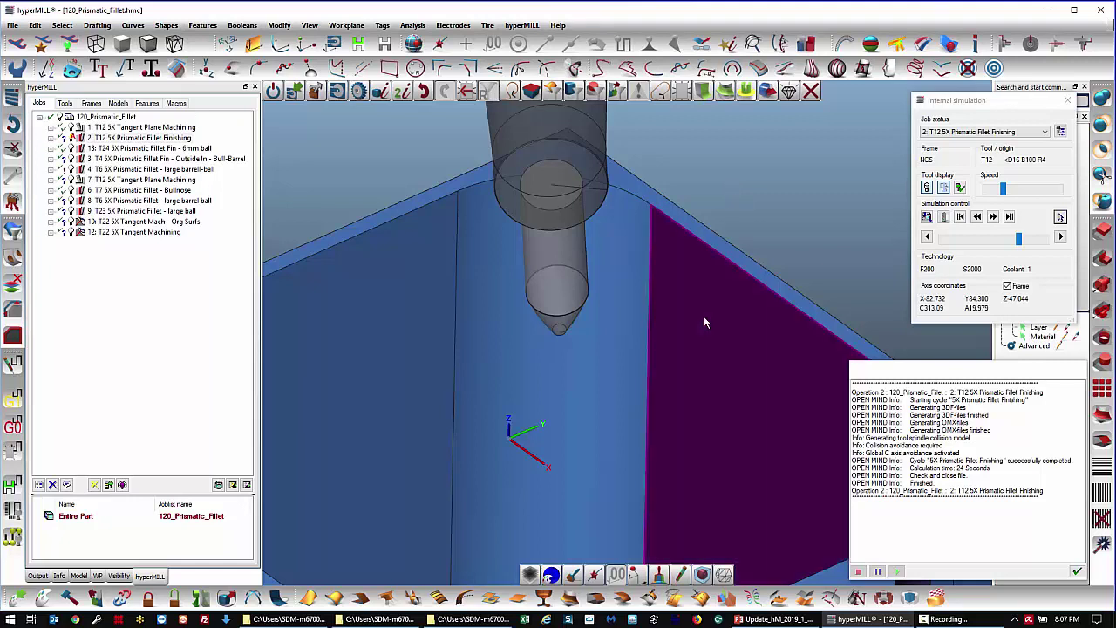
pyautogui.click(704, 321)
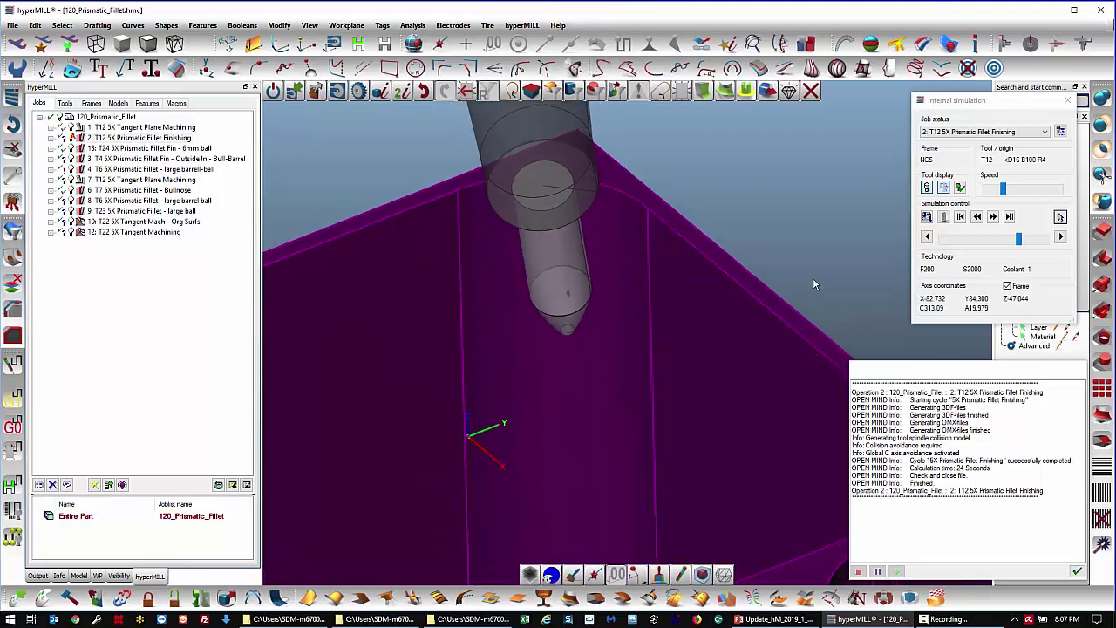
# - Advance the T12 fillet job's simulation by four single steps in the pocket corner
pyautogui.click(1062, 240)
pyautogui.click(1062, 239)
pyautogui.click(1062, 239)
pyautogui.click(1062, 240)
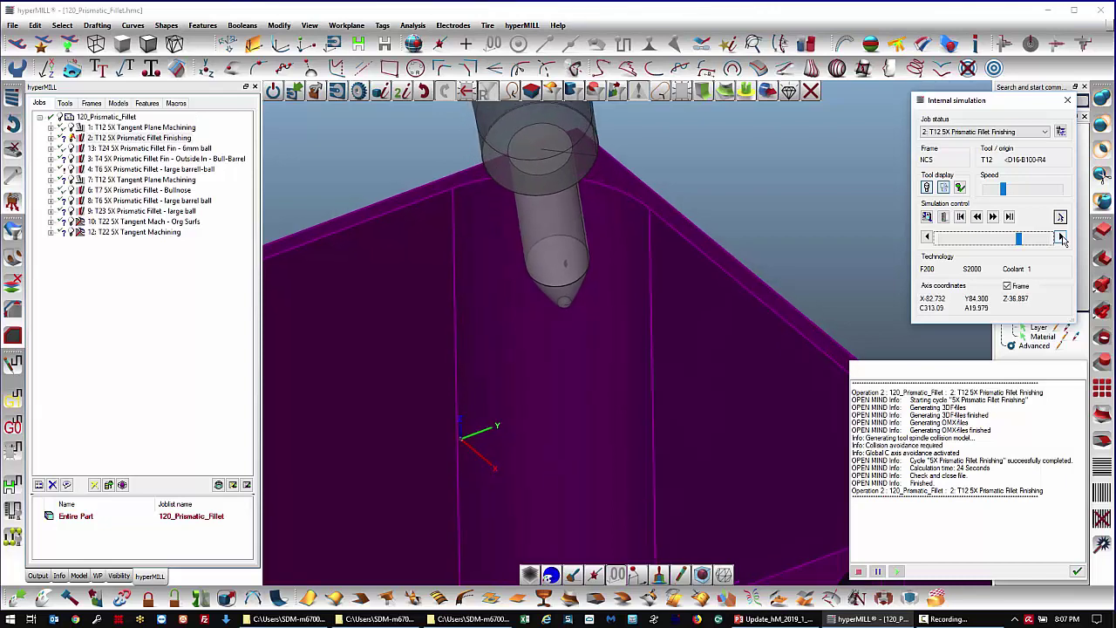
# - Select the tool's tapered barrel face, inspect its face tessellation at a finer resolution and return to the shaded display
pyautogui.scroll(4, 553, 205)
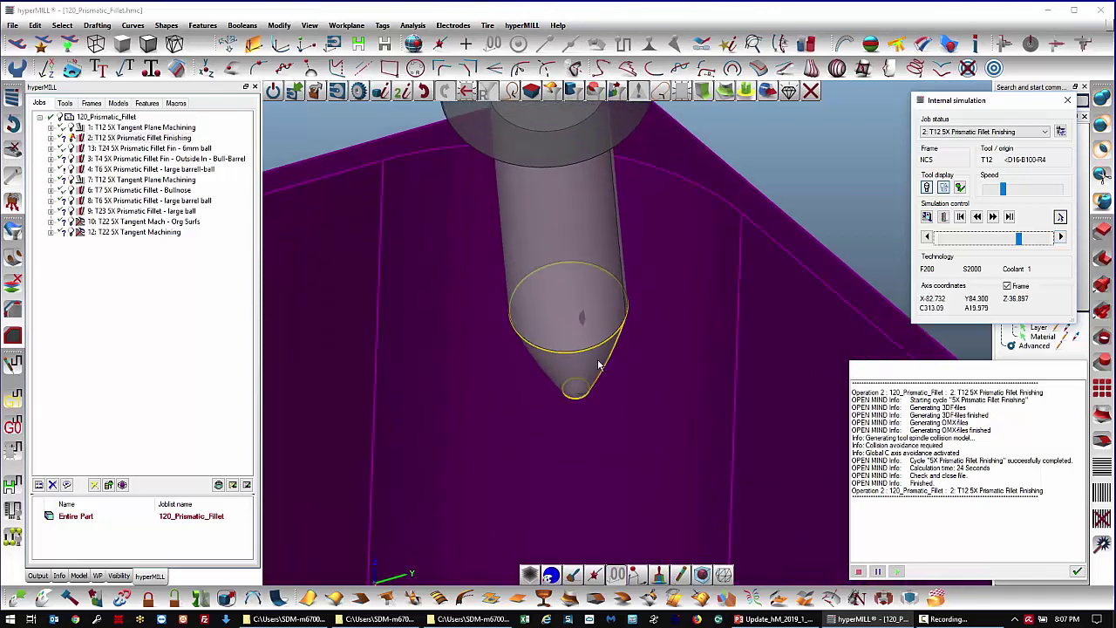
pyautogui.click(599, 365)
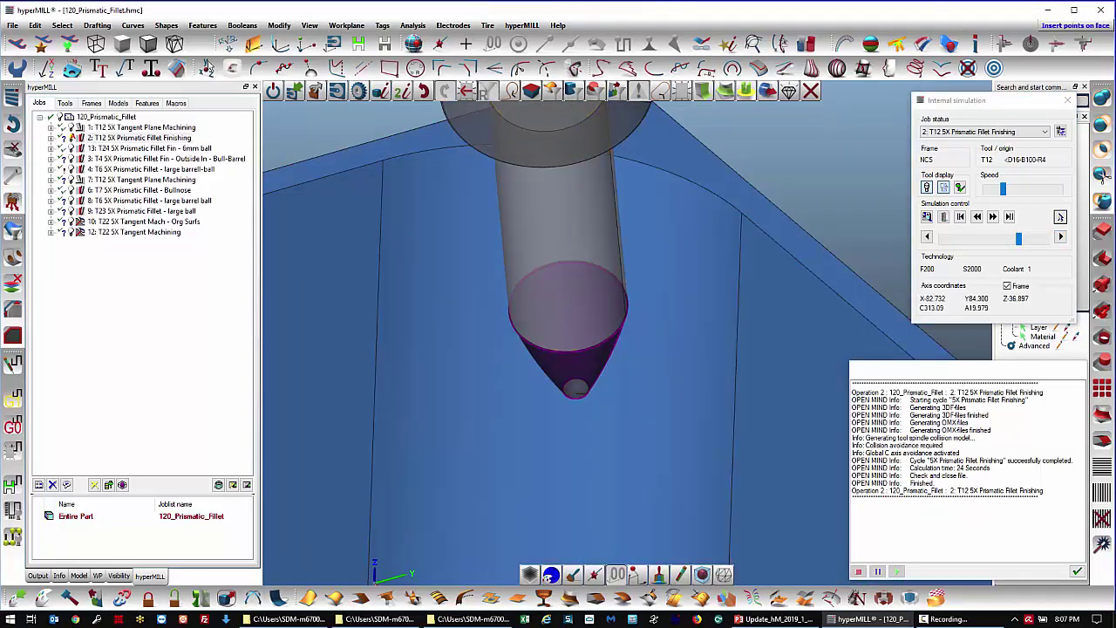
pyautogui.click(175, 46)
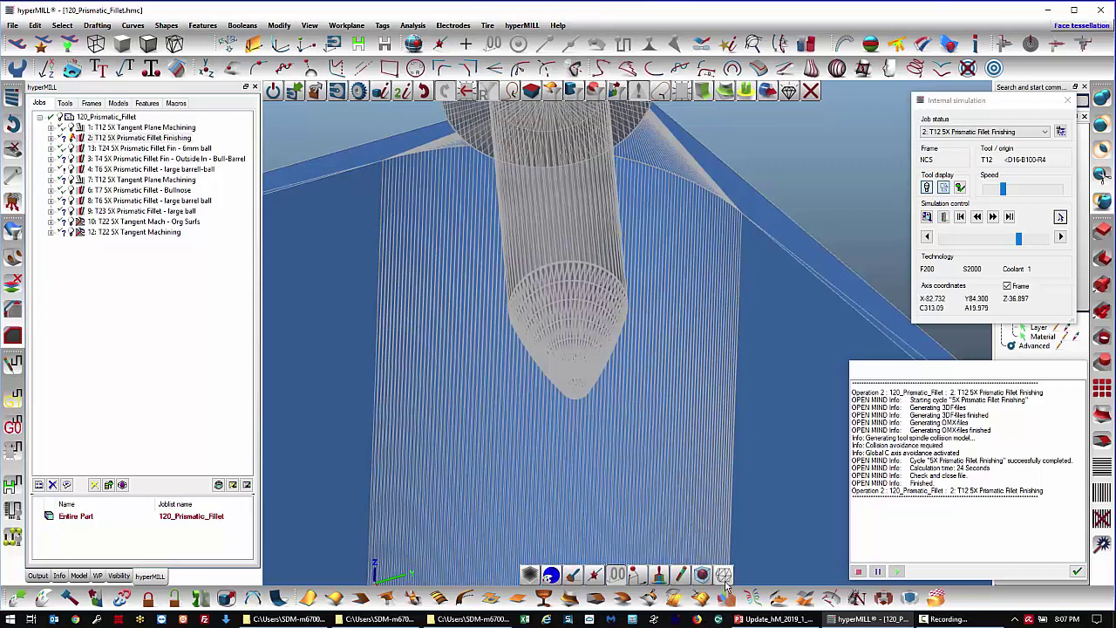
pyautogui.moveTo(723, 566)
pyautogui.mouseDown()
pyautogui.moveTo(623, 560)
pyautogui.moveTo(735, 559)
pyautogui.mouseUp()
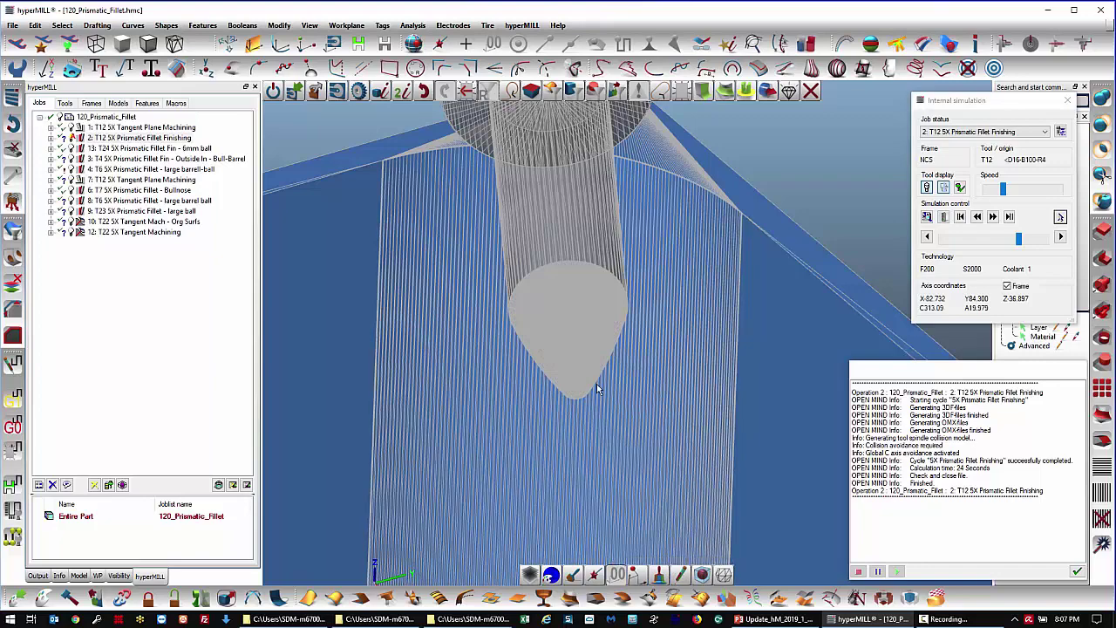
pyautogui.scroll(10, 554, 336)
pyautogui.moveTo(554, 333); pyautogui.dragTo(485, 302, button='middle')
pyautogui.click(150, 45)
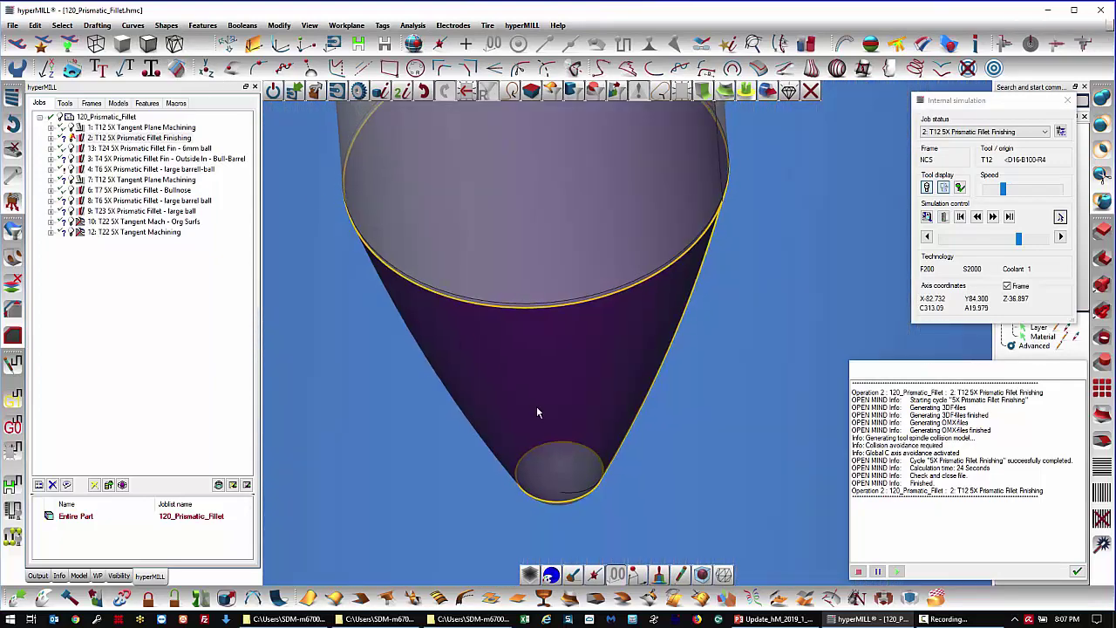
# - Resume the fillet simulation in the pocket corner at varying speeds, and close the simulation and the calculation messages
pyautogui.scroll(-5, 556, 387)
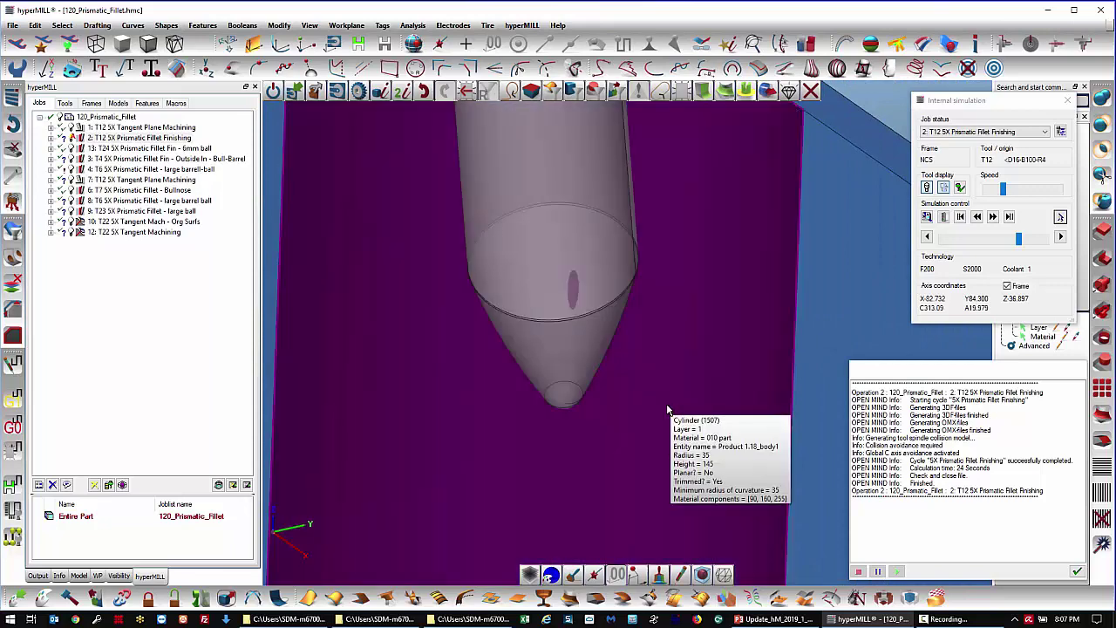
pyautogui.scroll(-5, 565, 362)
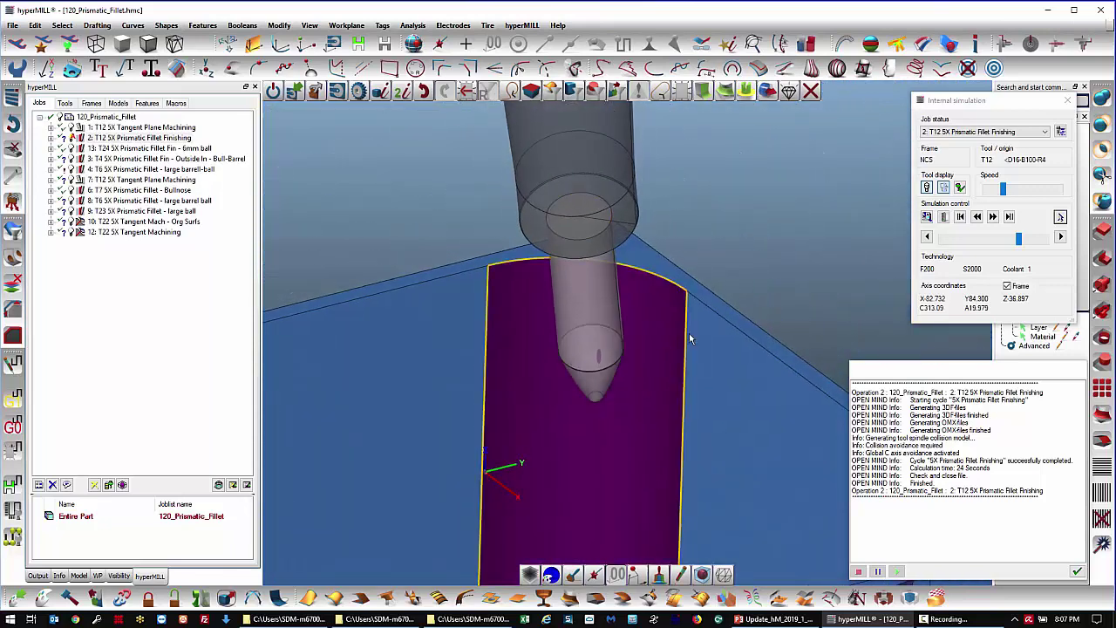
pyautogui.scroll(-3, 779, 260)
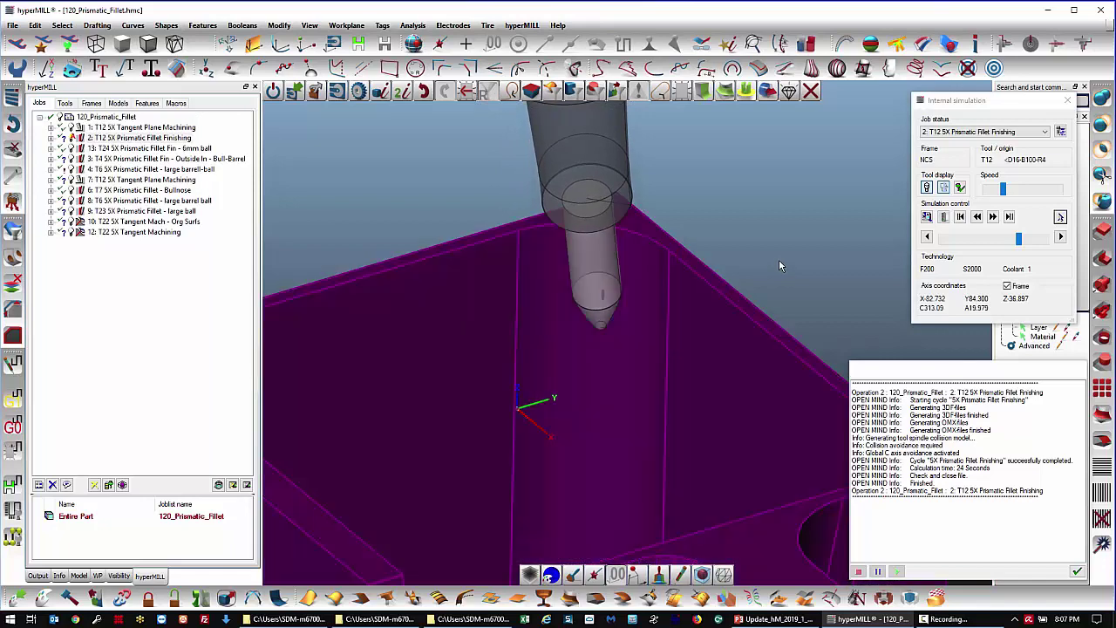
pyautogui.click(993, 217)
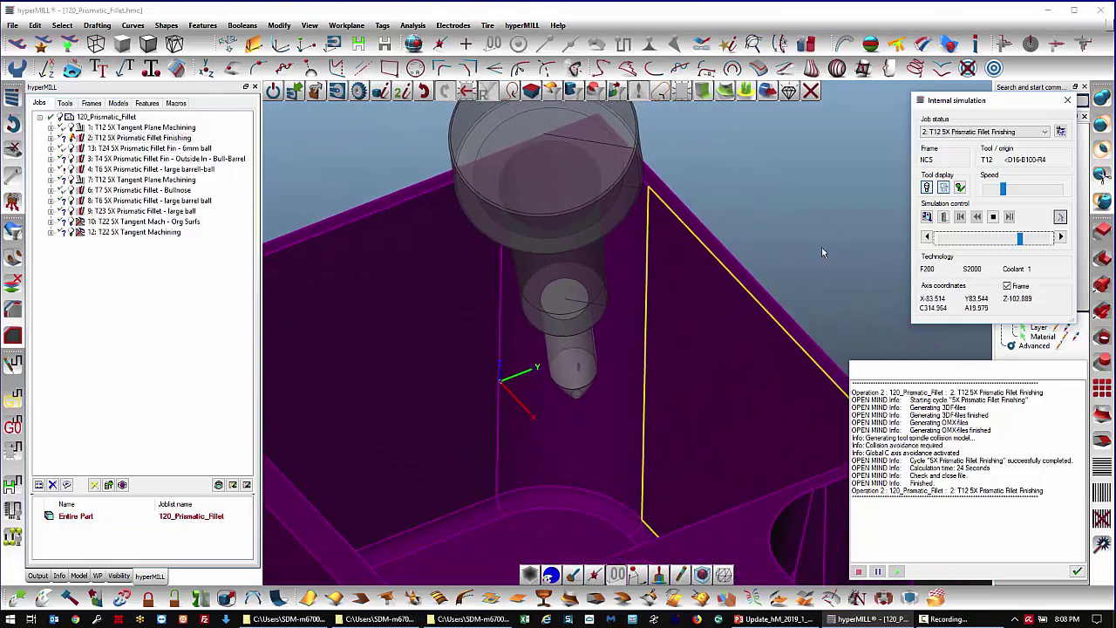
pyautogui.moveTo(1002, 191); pyautogui.dragTo(1012, 195)
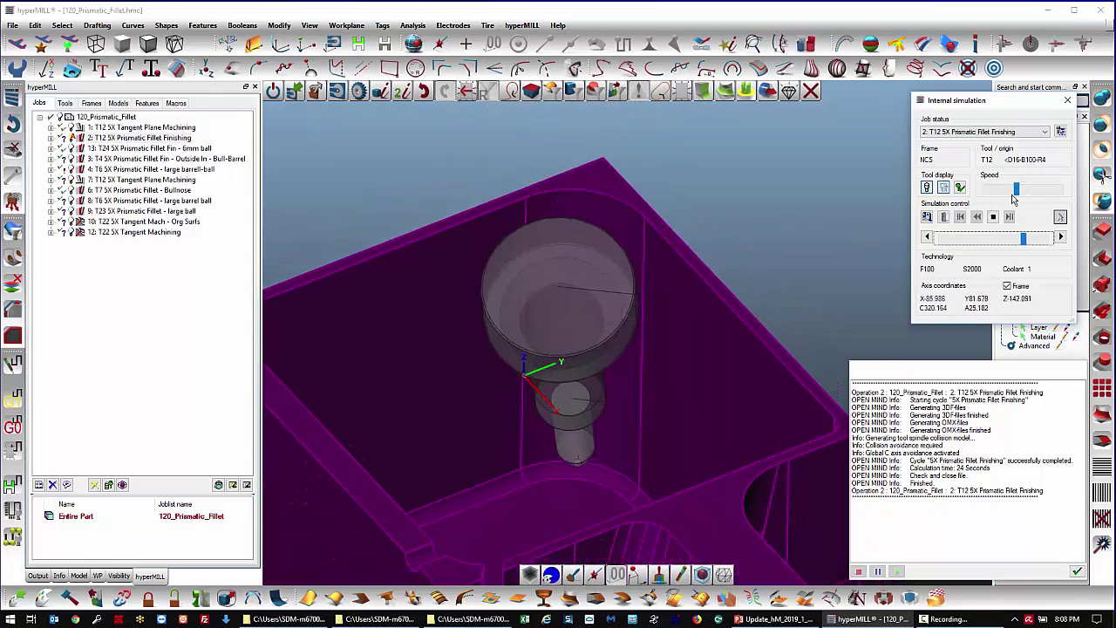
pyautogui.moveTo(1015, 190); pyautogui.dragTo(1009, 195)
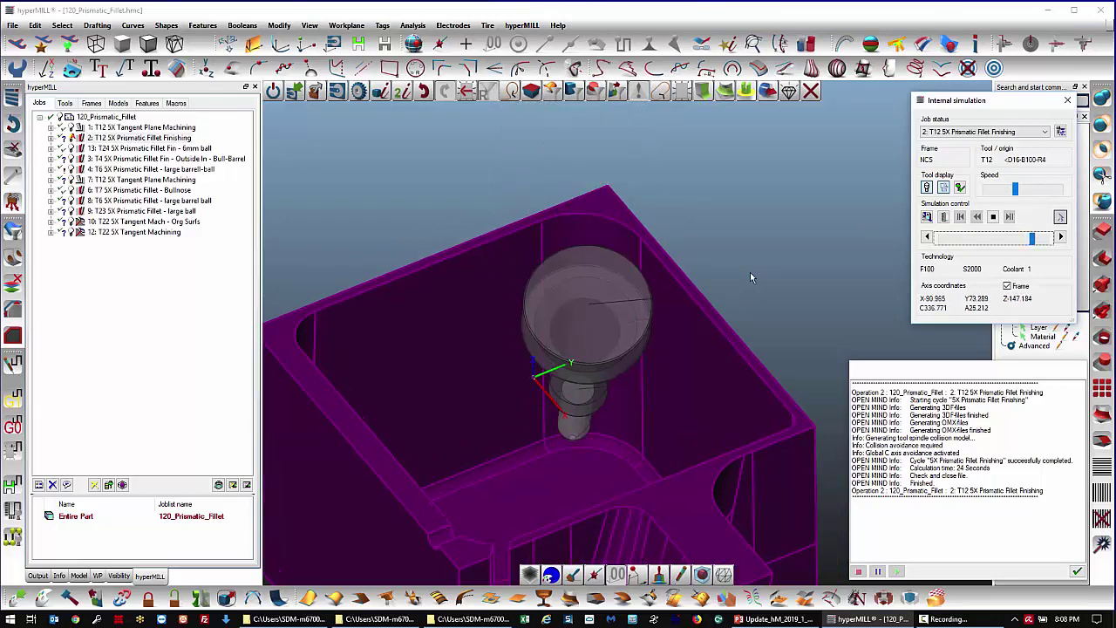
pyautogui.moveTo(1015, 191); pyautogui.dragTo(1003, 191)
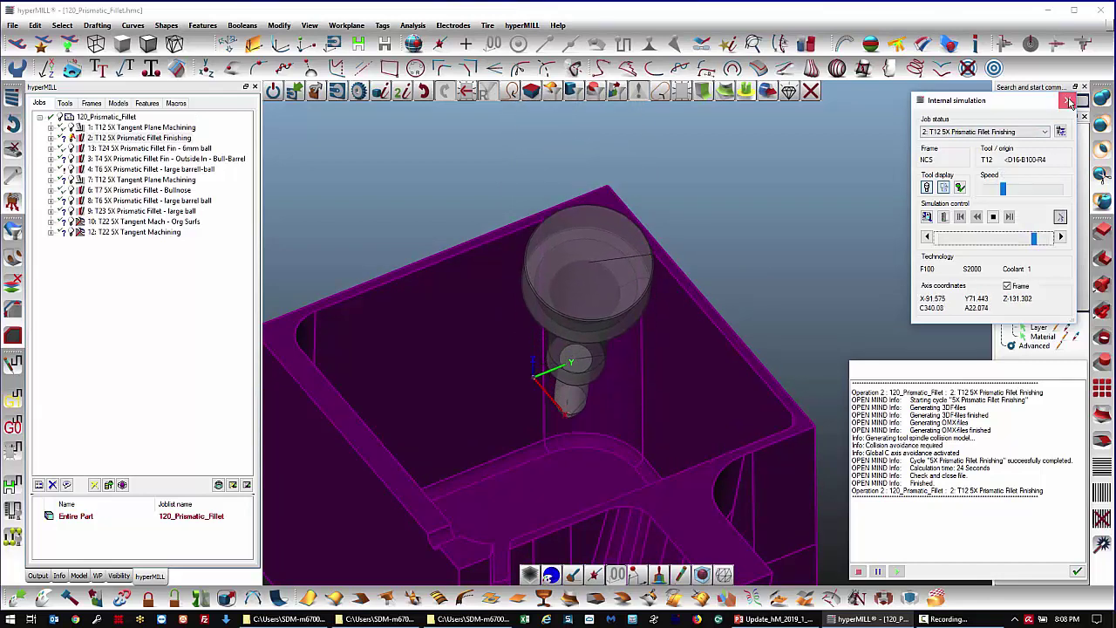
pyautogui.click(1070, 102)
pyautogui.click(1078, 572)
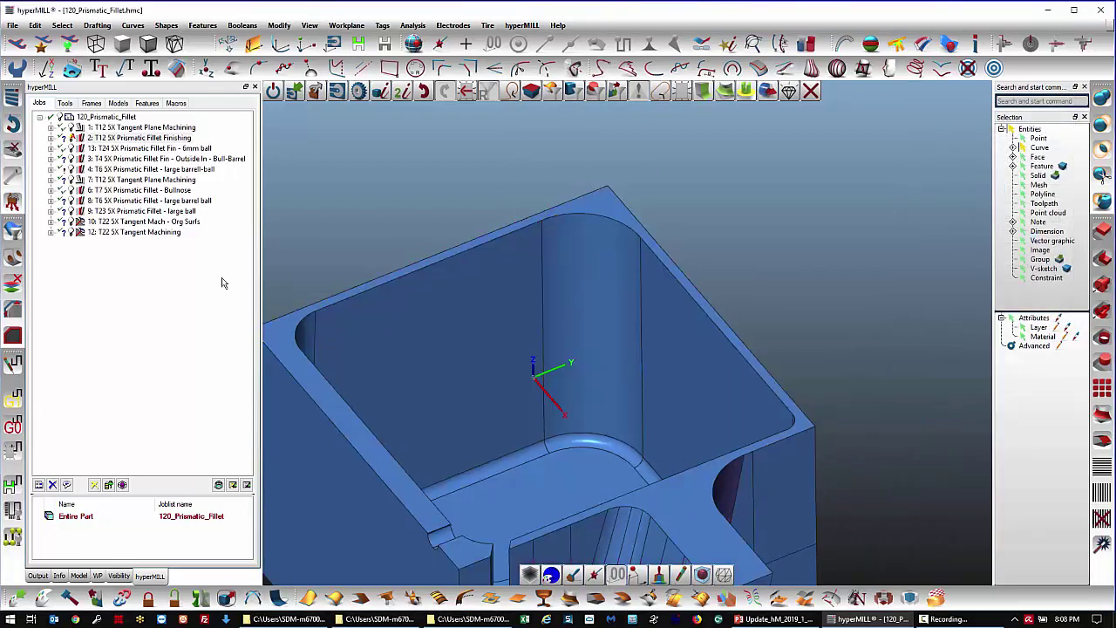
pyautogui.click(14, 177)
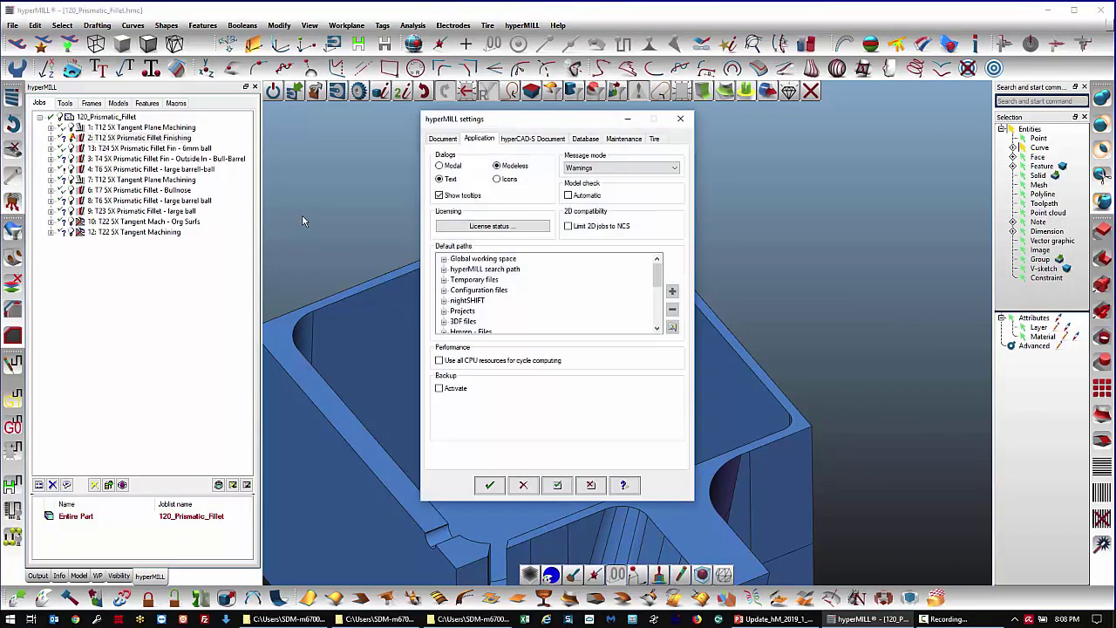
pyautogui.click(442, 138)
pyautogui.moveTo(456, 127); pyautogui.dragTo(188, 157)
pyautogui.click(409, 151)
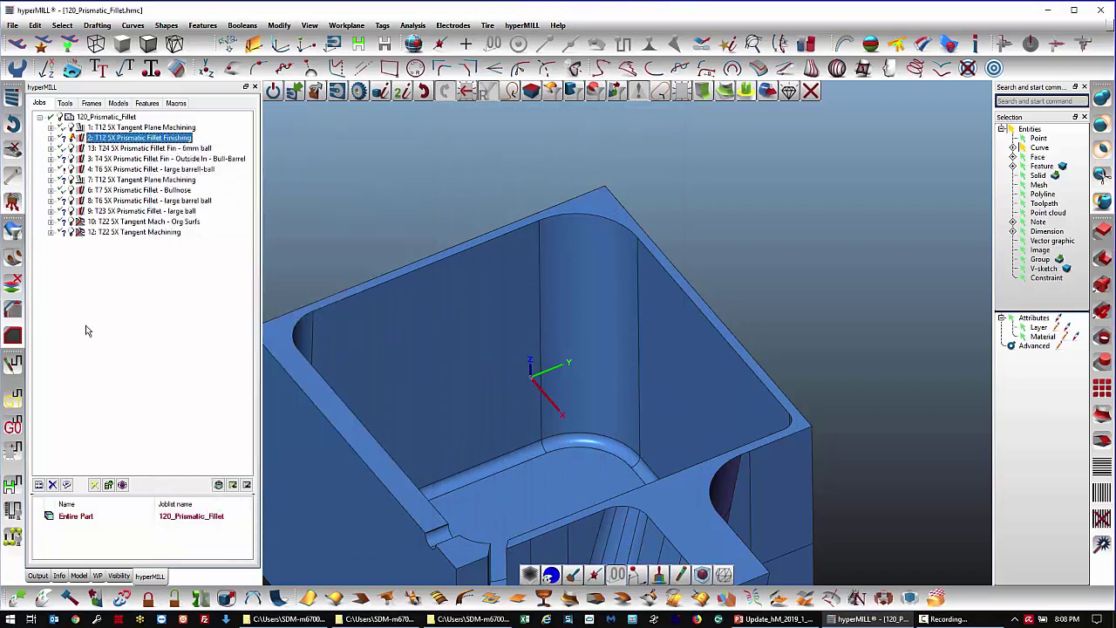
# - Adjust the transparency of the Tool feedback colour in the document's hyperMILL colour settings and accept the settings
pyautogui.click(14, 178)
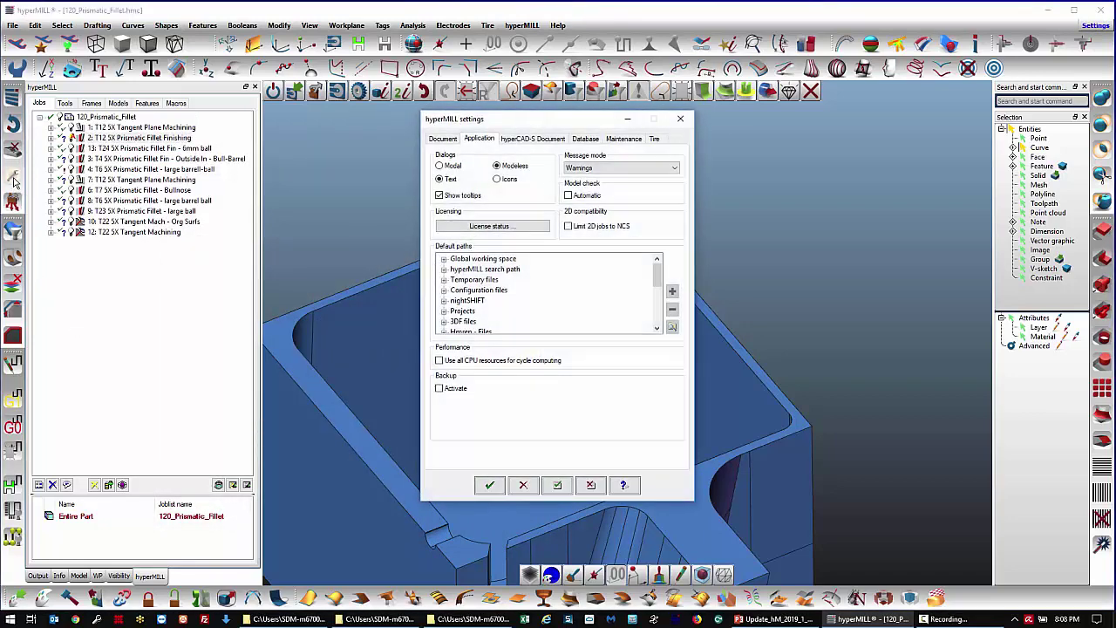
pyautogui.click(442, 138)
pyautogui.click(609, 257)
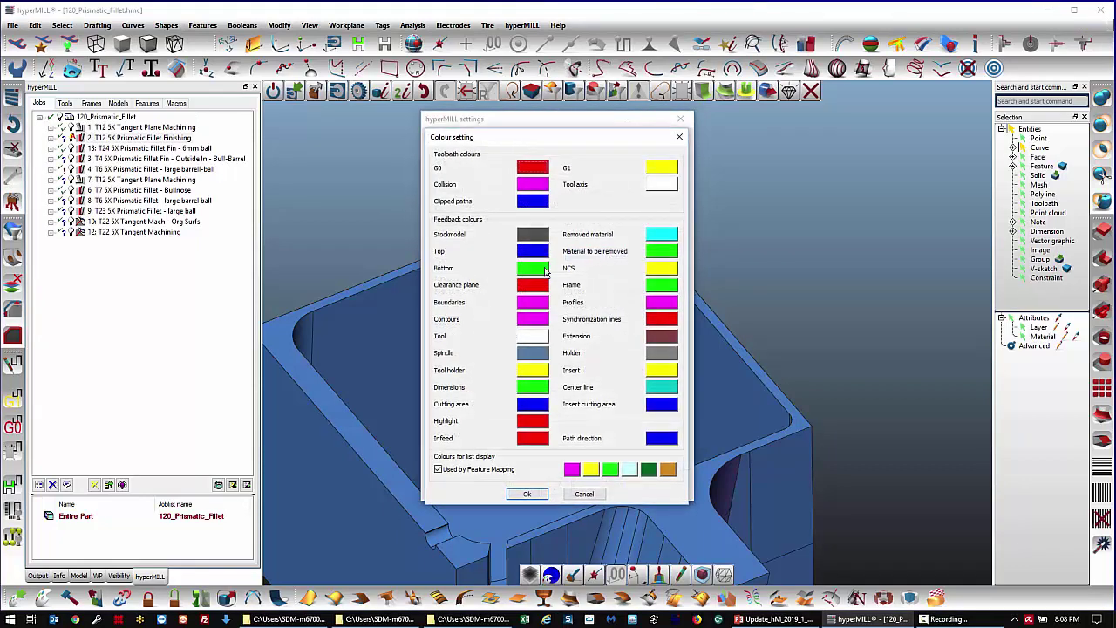
pyautogui.click(528, 336)
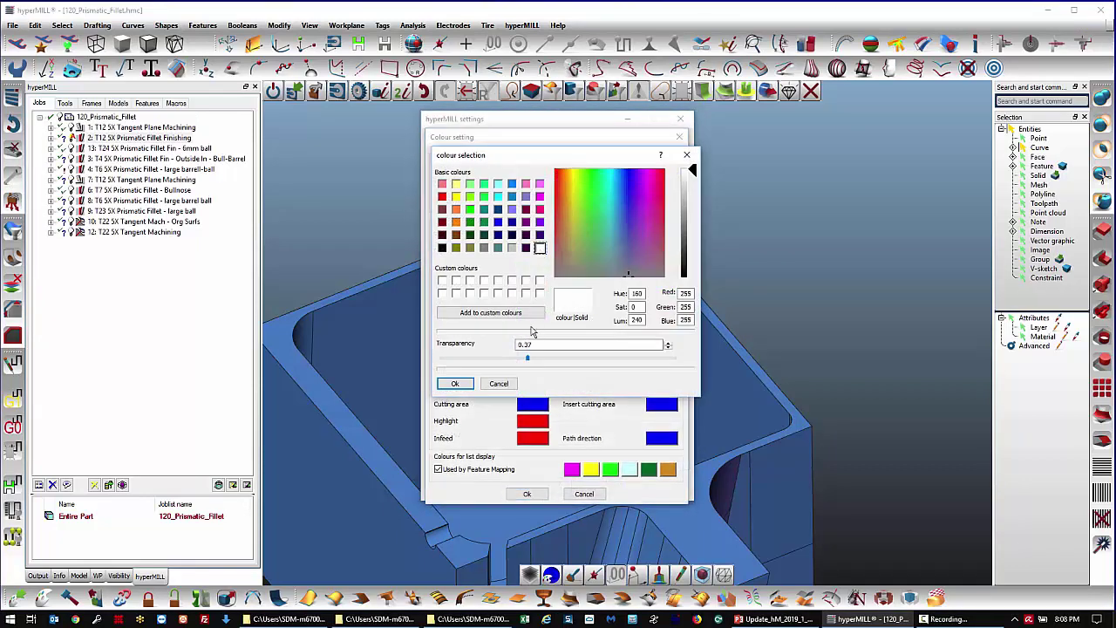
pyautogui.click(527, 343)
pyautogui.moveTo(520, 365); pyautogui.dragTo(509, 350)
pyautogui.click(455, 384)
pyautogui.click(527, 494)
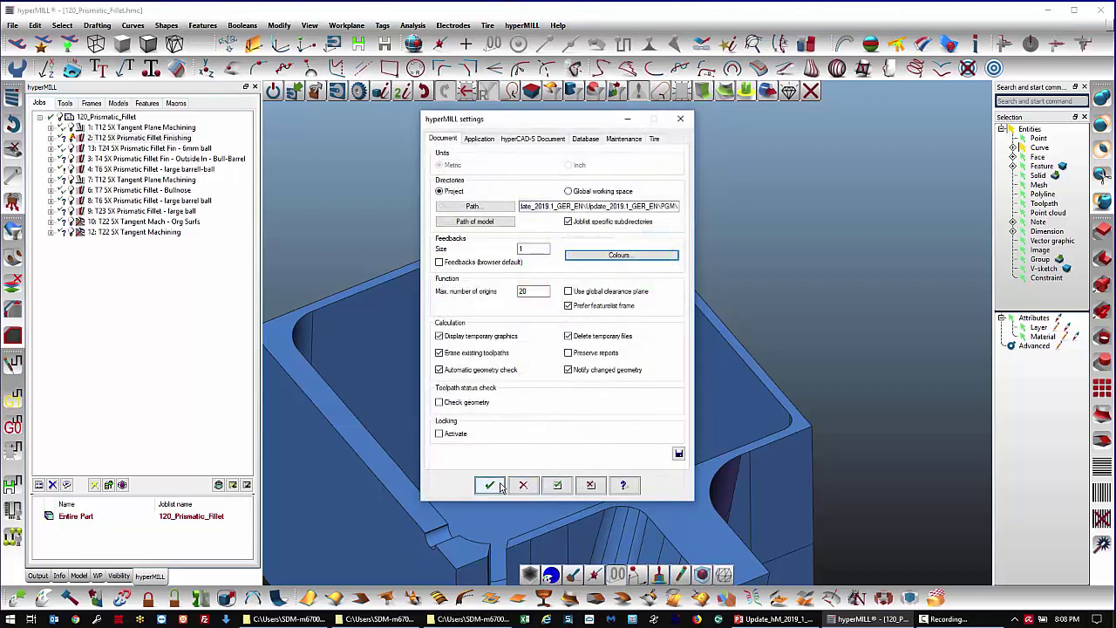
pyautogui.click(490, 485)
# - Start the internal simulation of the T12 prismatic fillet job and run it into the first pocket corner
pyautogui.press('t')
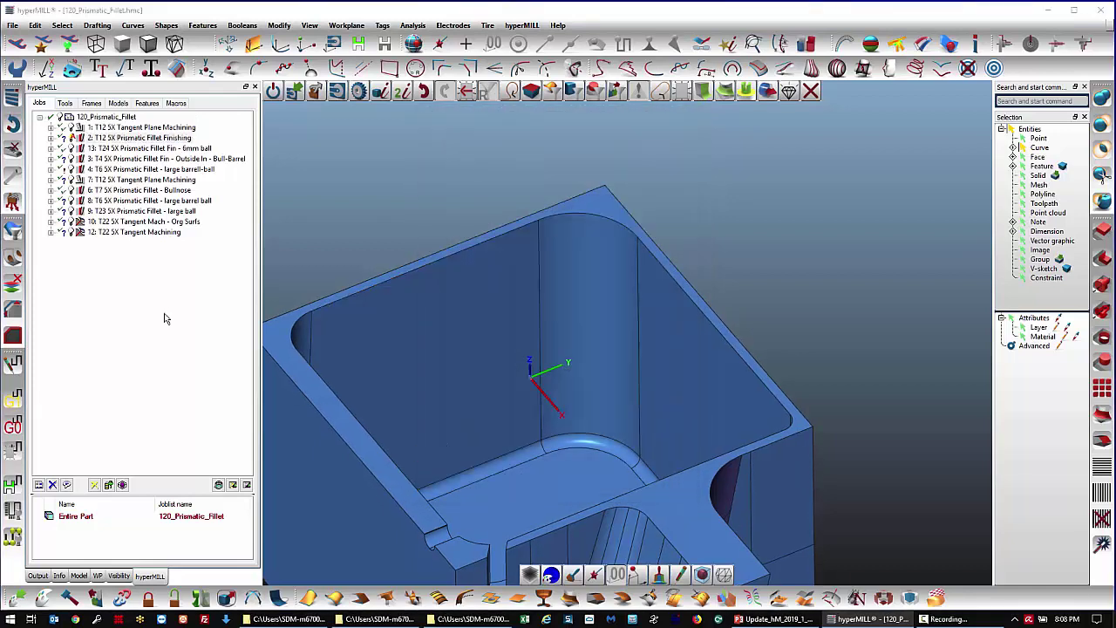
pyautogui.moveTo(458, 428); pyautogui.dragTo(389, 416, button='middle')
pyautogui.click(313, 232)
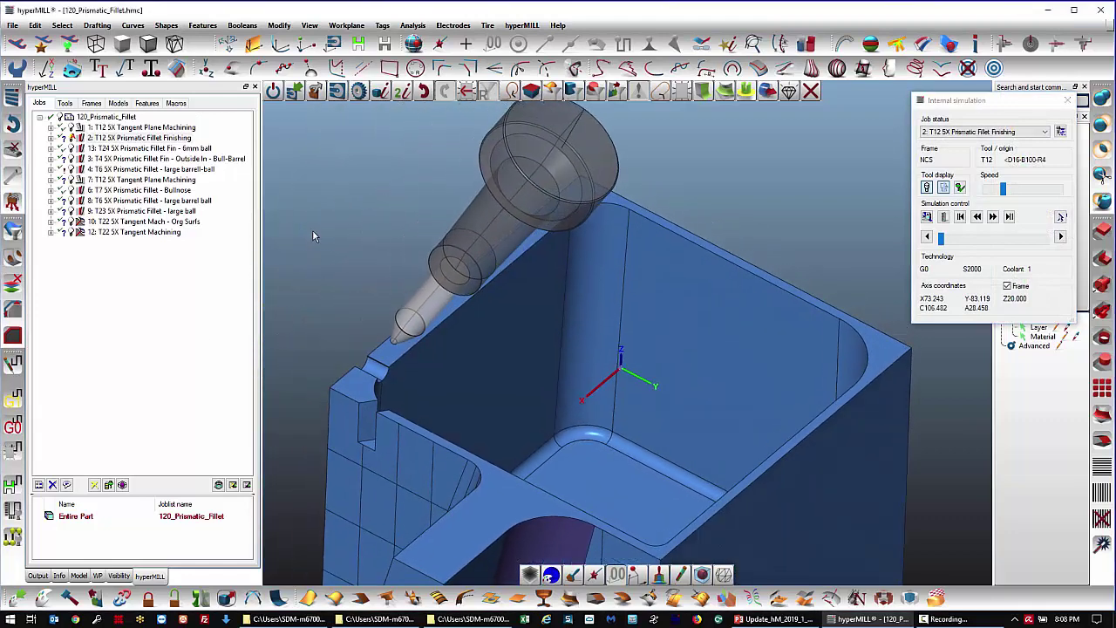
pyautogui.click(939, 175)
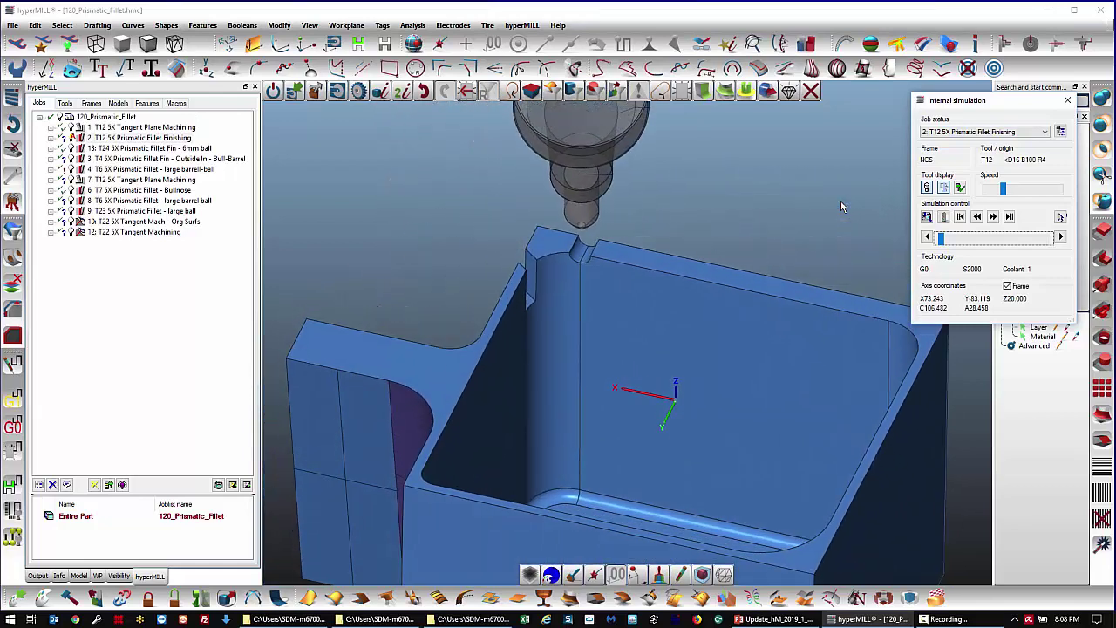
pyautogui.click(993, 216)
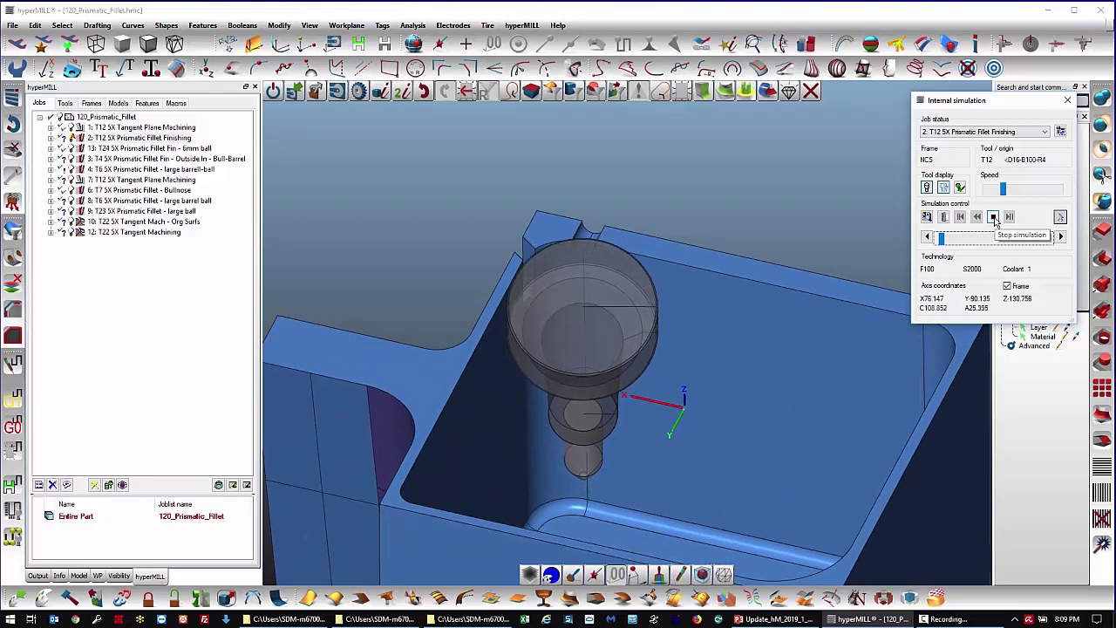
# - Stop the fillet simulation, highlight all faces of the part to inspect the tool in the corner, and close the simulation
pyautogui.click(867, 210)
pyautogui.press('a')
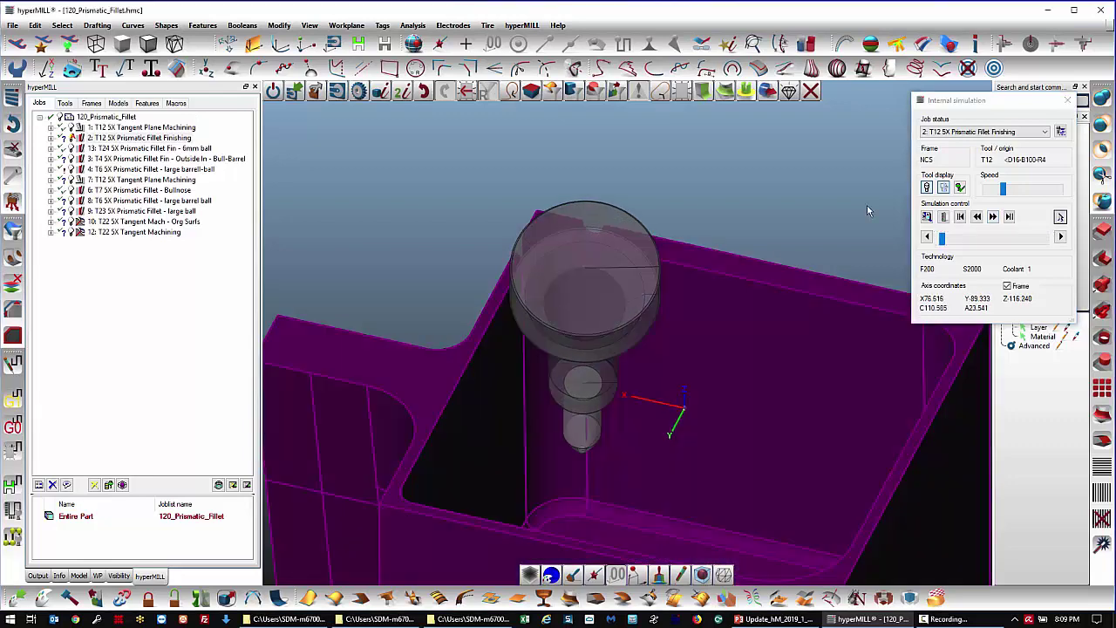
pyautogui.scroll(10, 621, 443)
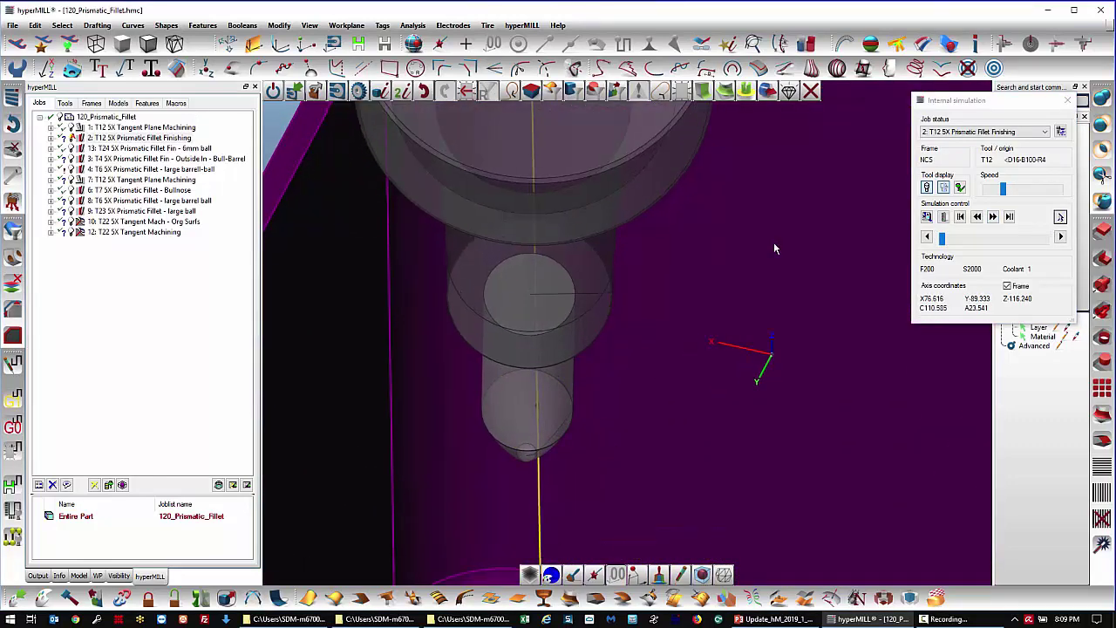
pyautogui.scroll(-10, 784, 234)
pyautogui.click(1067, 100)
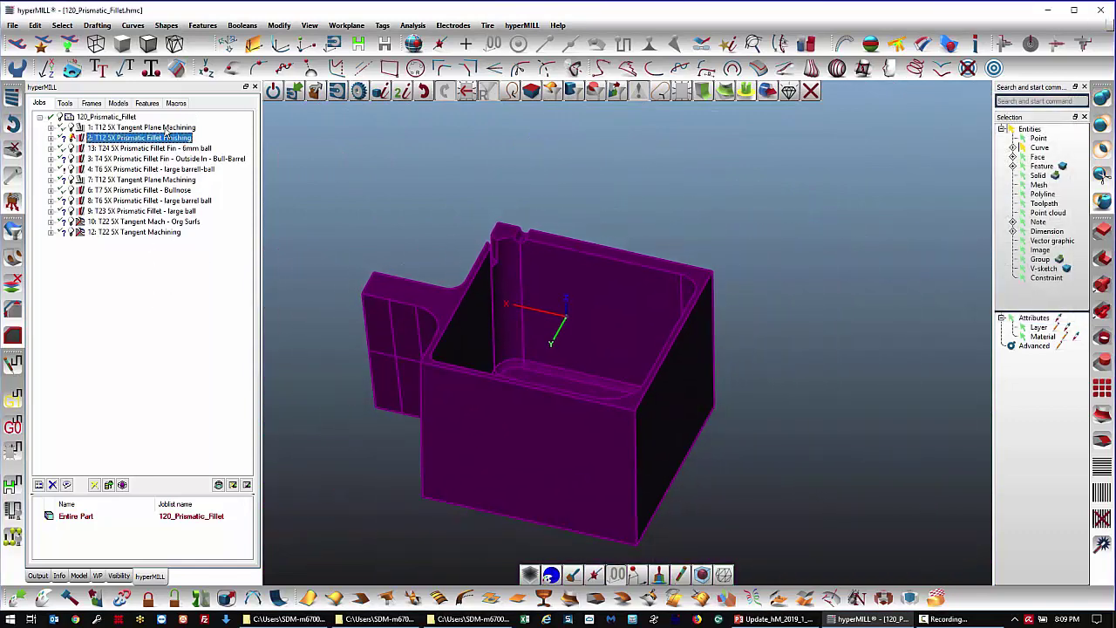
# - Show the toolpaths of the T12 and T24 6mm ball prismatic fillet jobs in turn, and clear the part's face highlighting
pyautogui.click(166, 128)
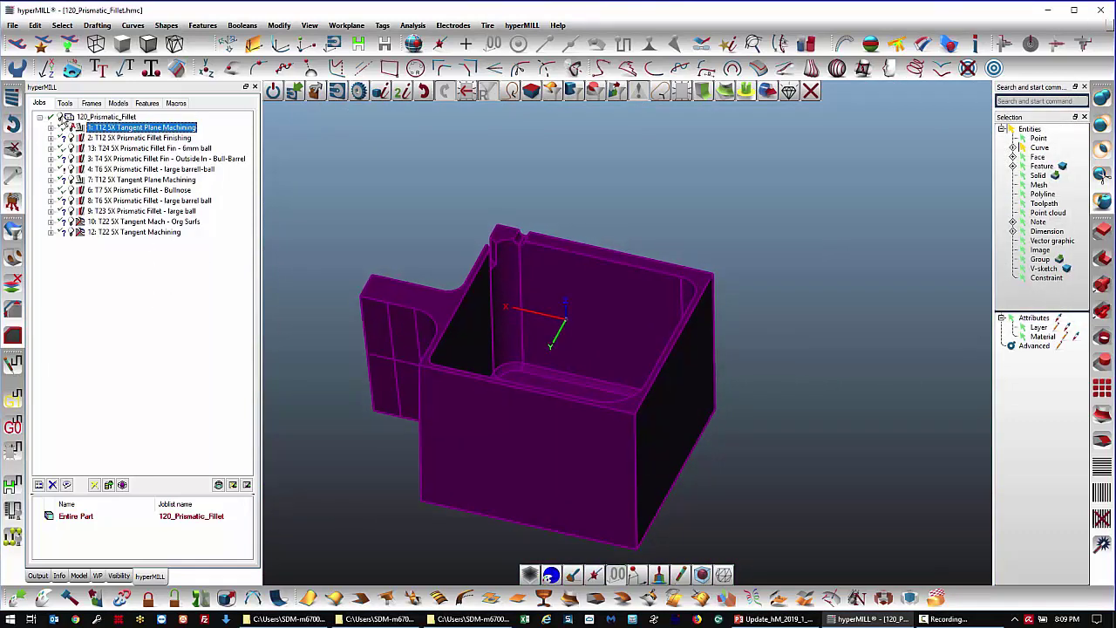
pyautogui.click(131, 138)
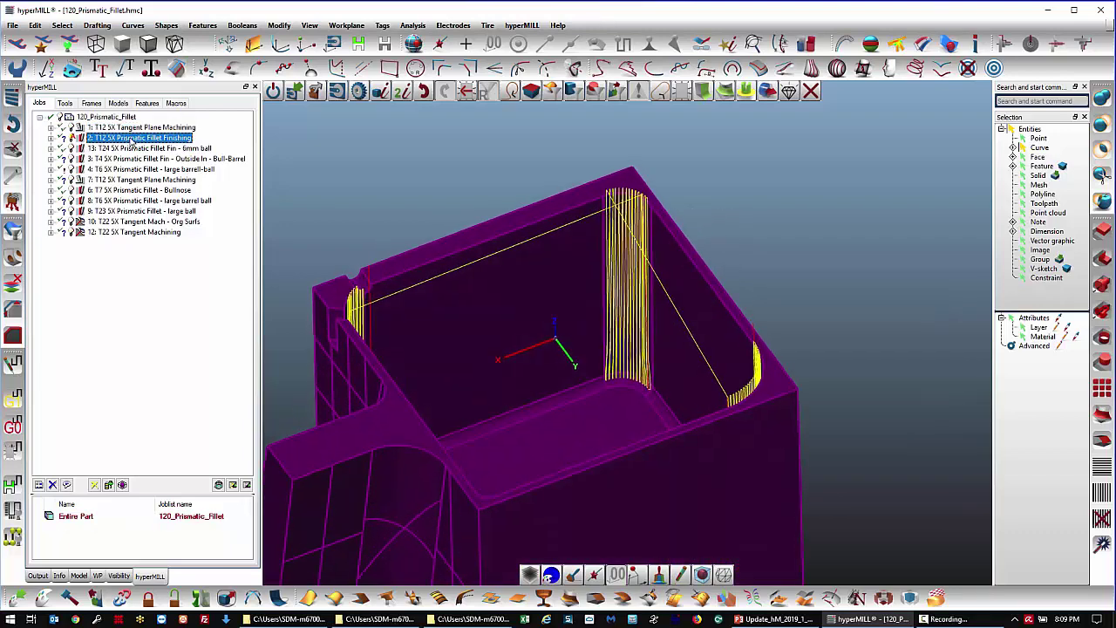
pyautogui.click(135, 148)
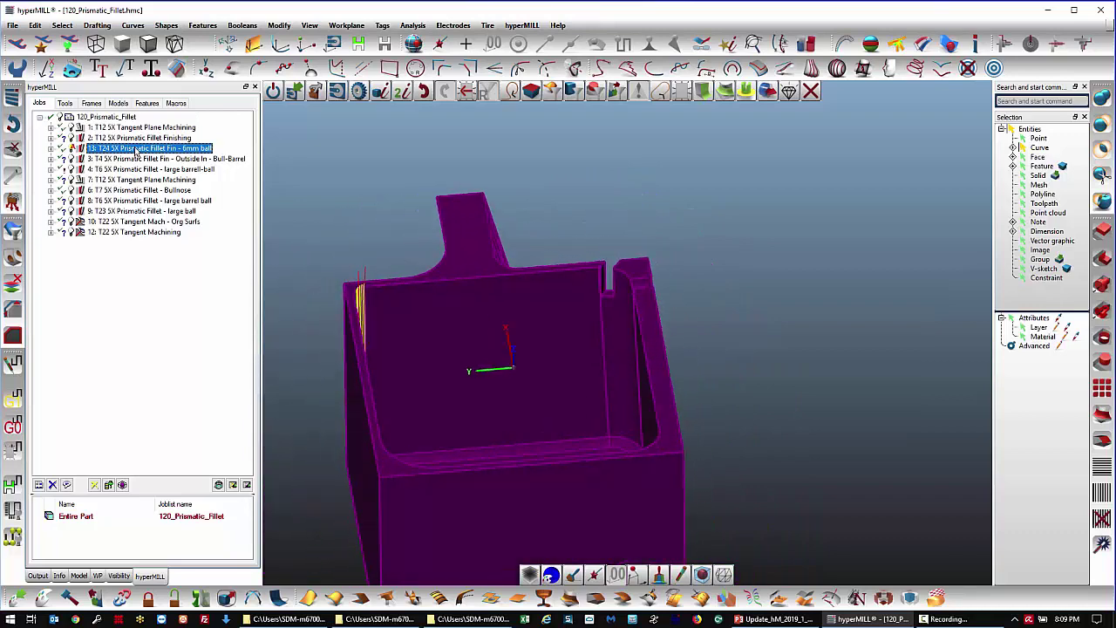
pyautogui.click(343, 205)
pyautogui.scroll(1, 343, 205)
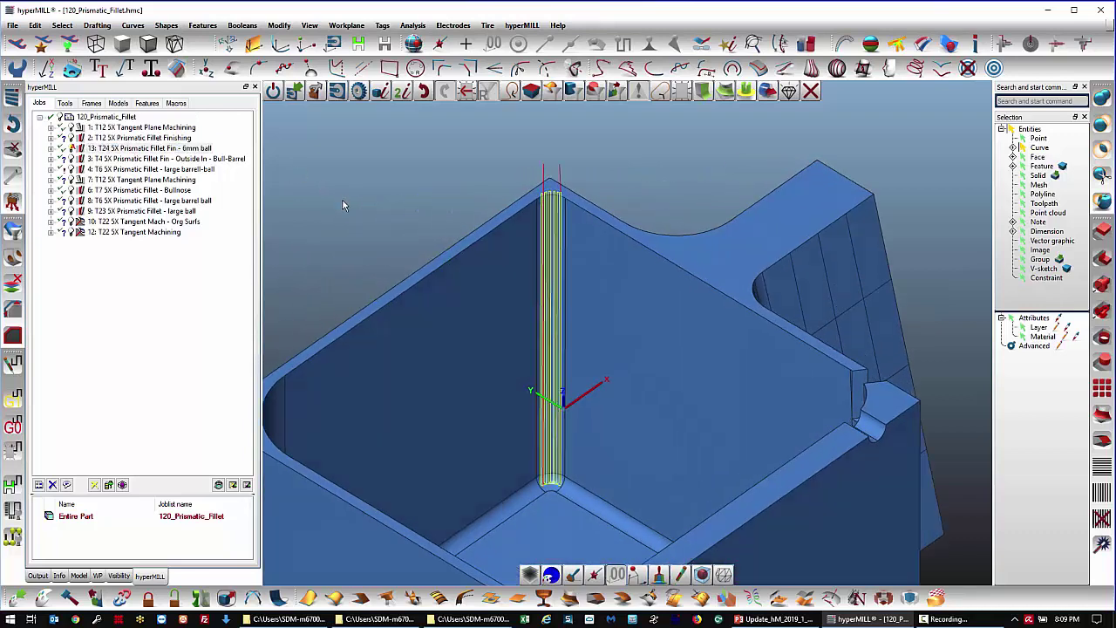
# - Open the T24 6mm ball prismatic fillet job and inspect the tip and holder geometry of Ball Mill_1, accepting its tool definition
pyautogui.doubleClick(161, 152)
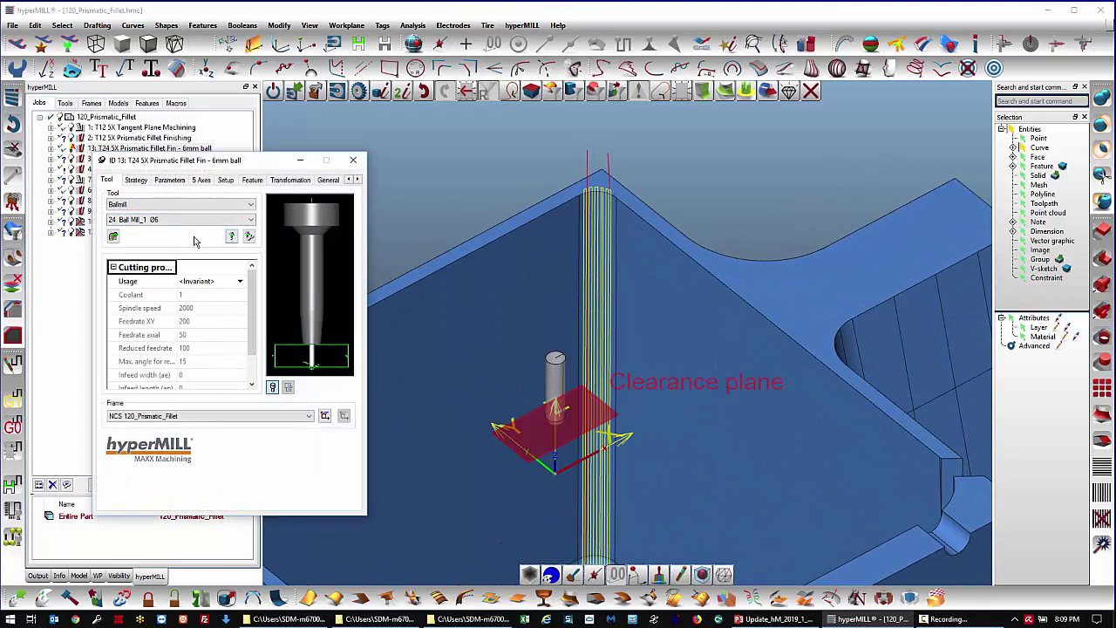
pyautogui.click(248, 237)
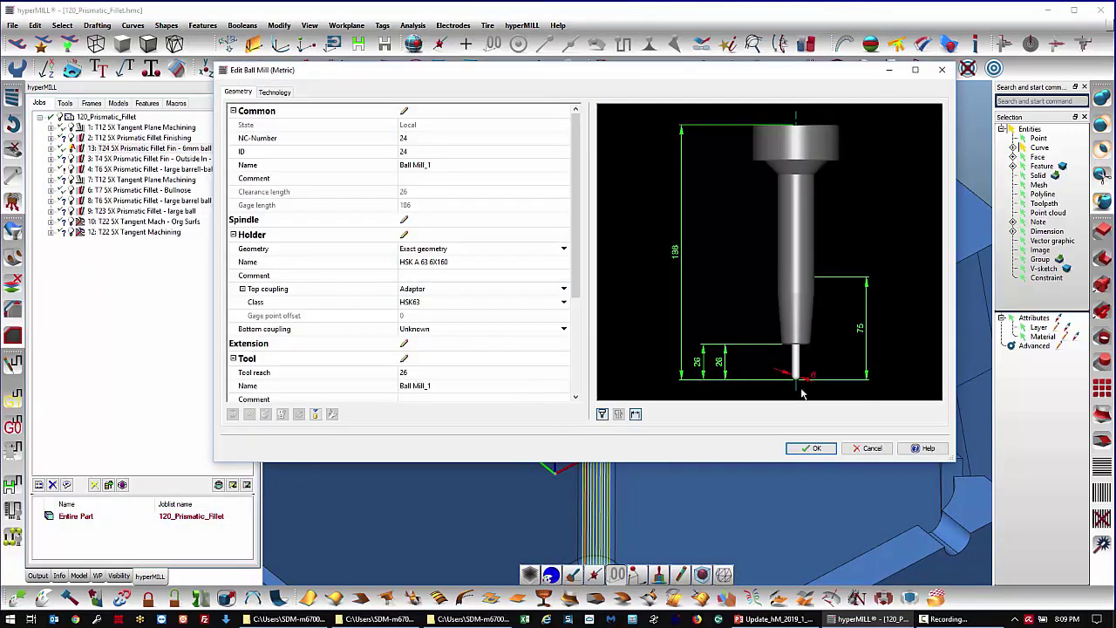
pyautogui.scroll(5, 802, 394)
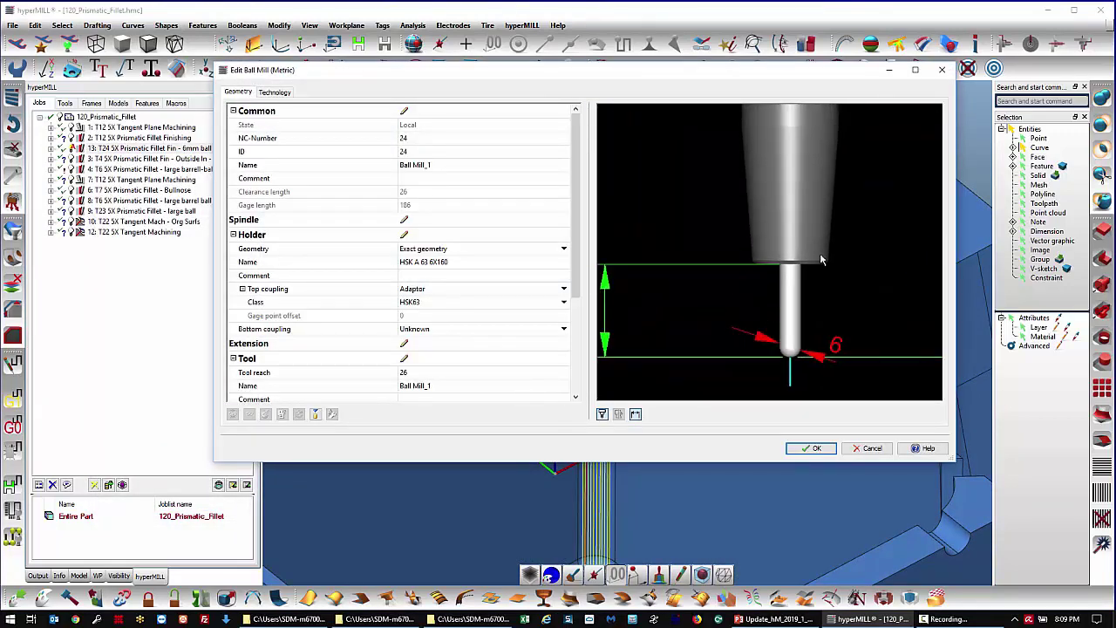
pyautogui.scroll(-5, 756, 326)
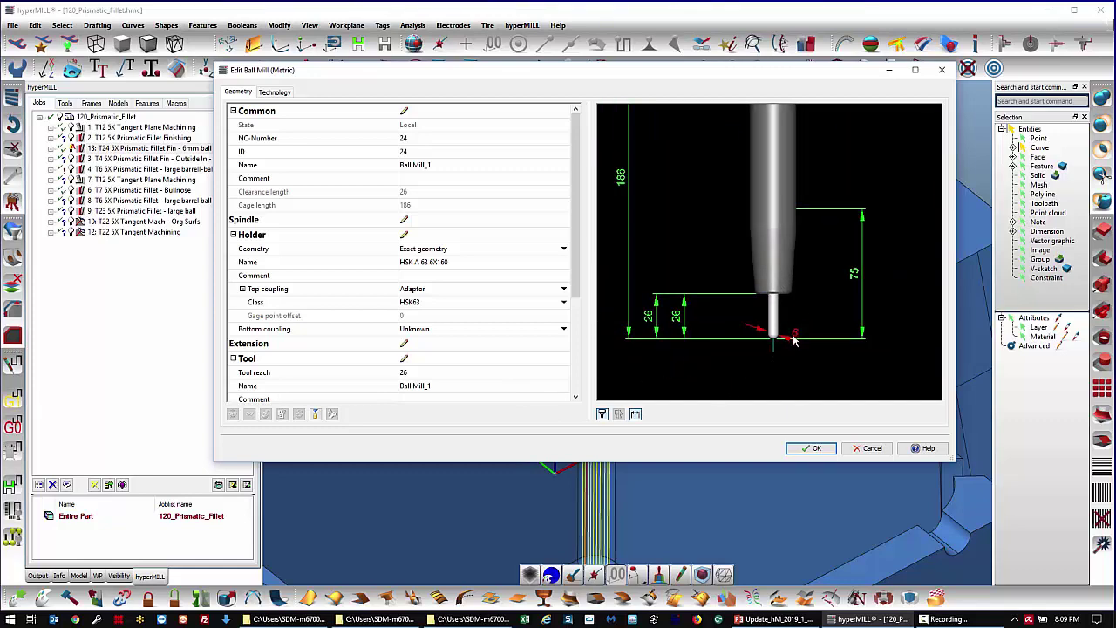
pyautogui.click(811, 448)
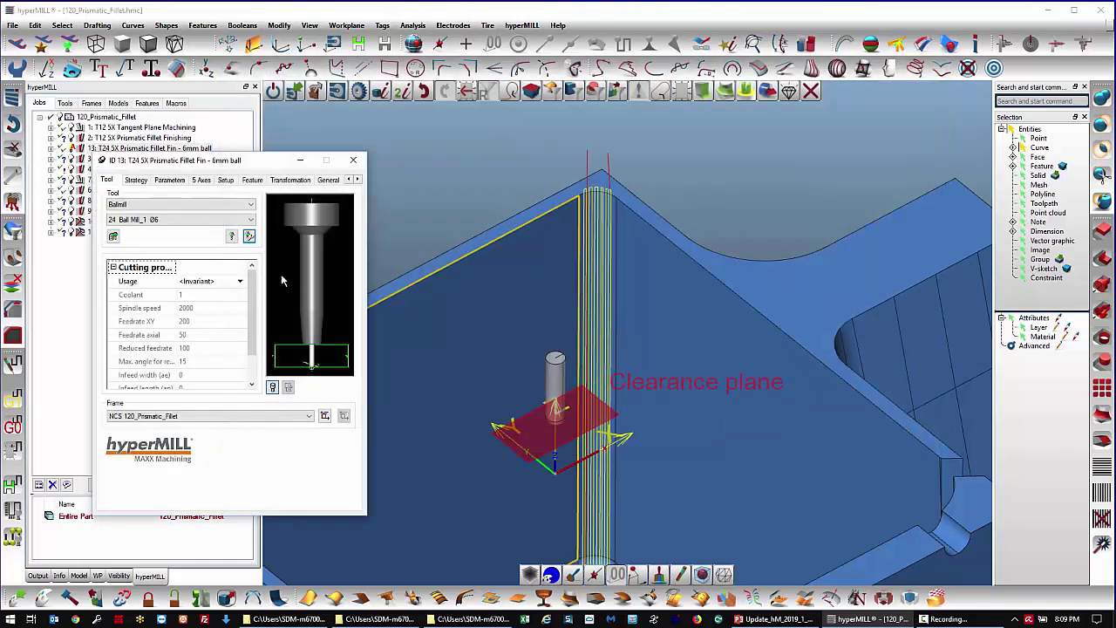
# - Review the strategy, infeed and 5-axis inclination settings of the T24 6mm ball fillet job
pyautogui.click(136, 180)
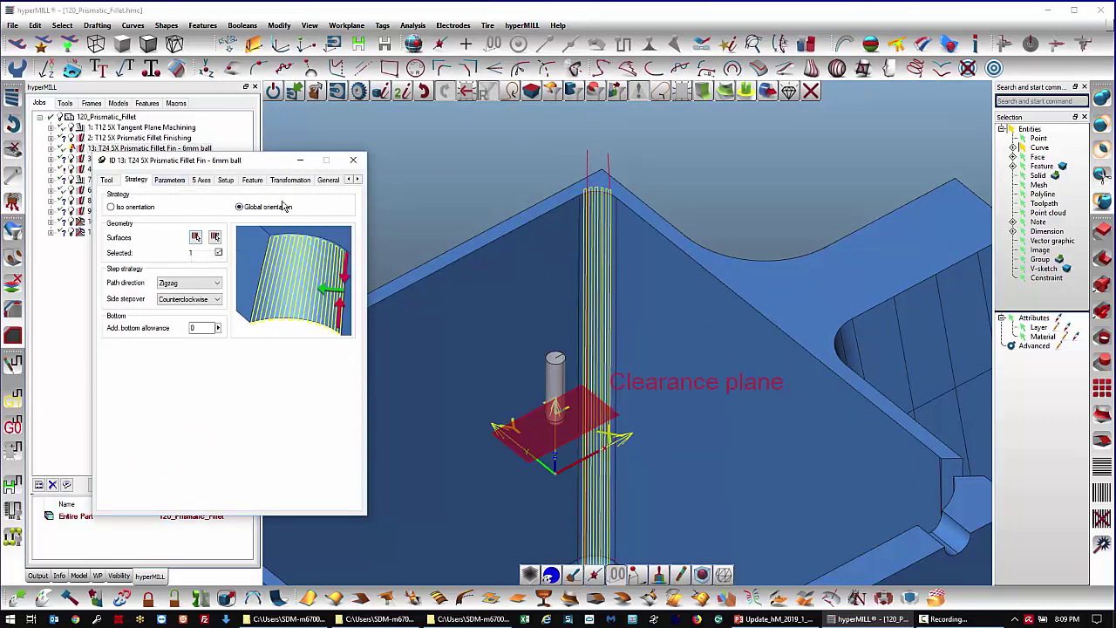
pyautogui.click(166, 182)
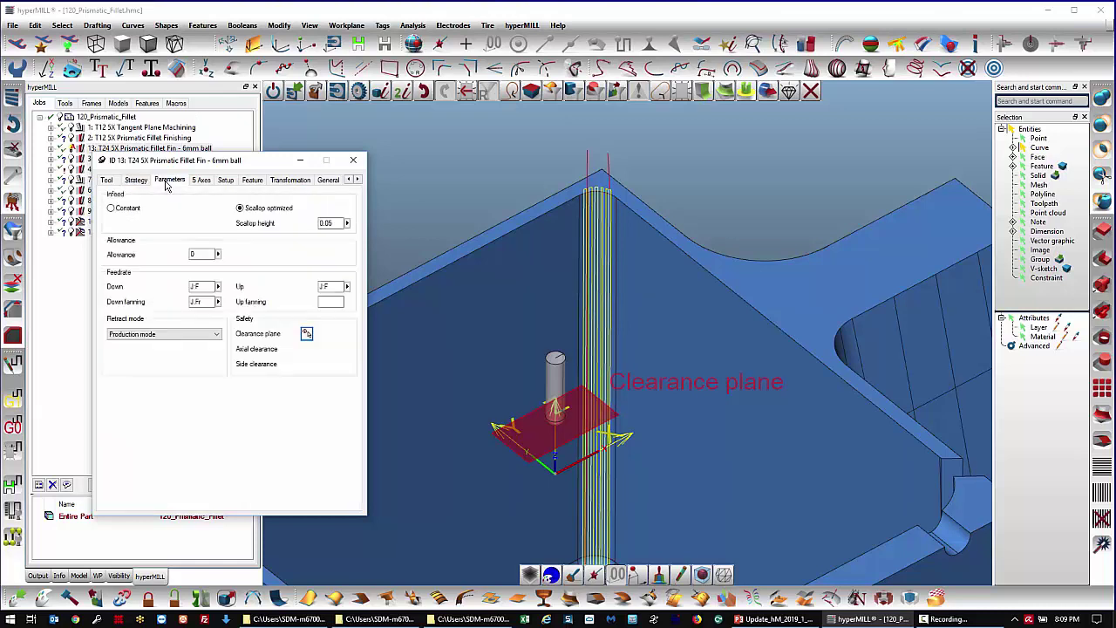
pyautogui.doubleClick(327, 223)
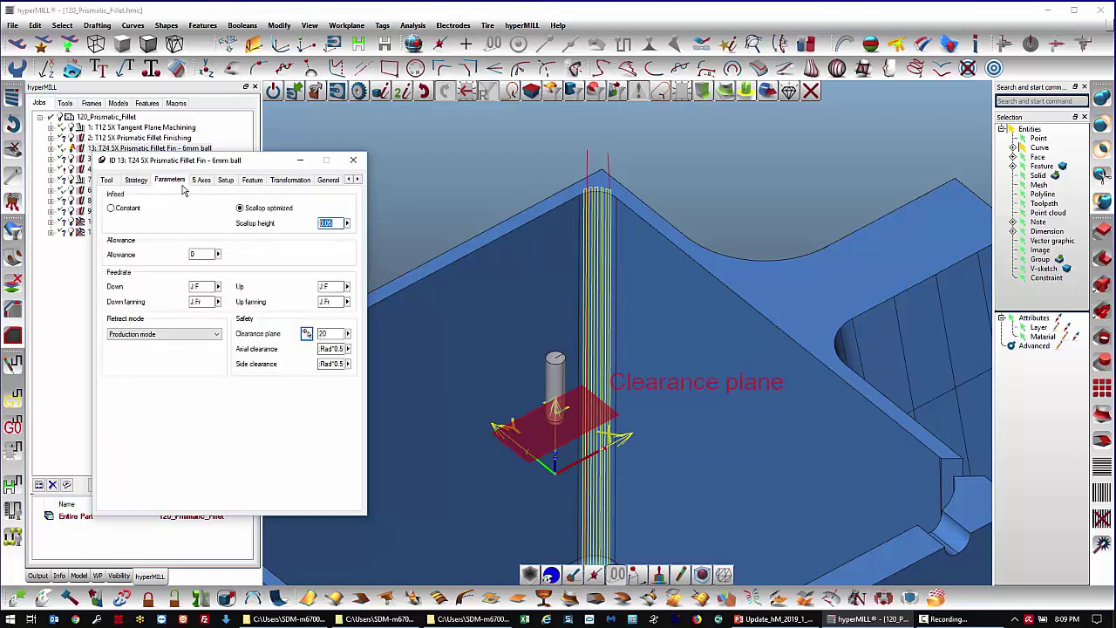
pyautogui.click(199, 180)
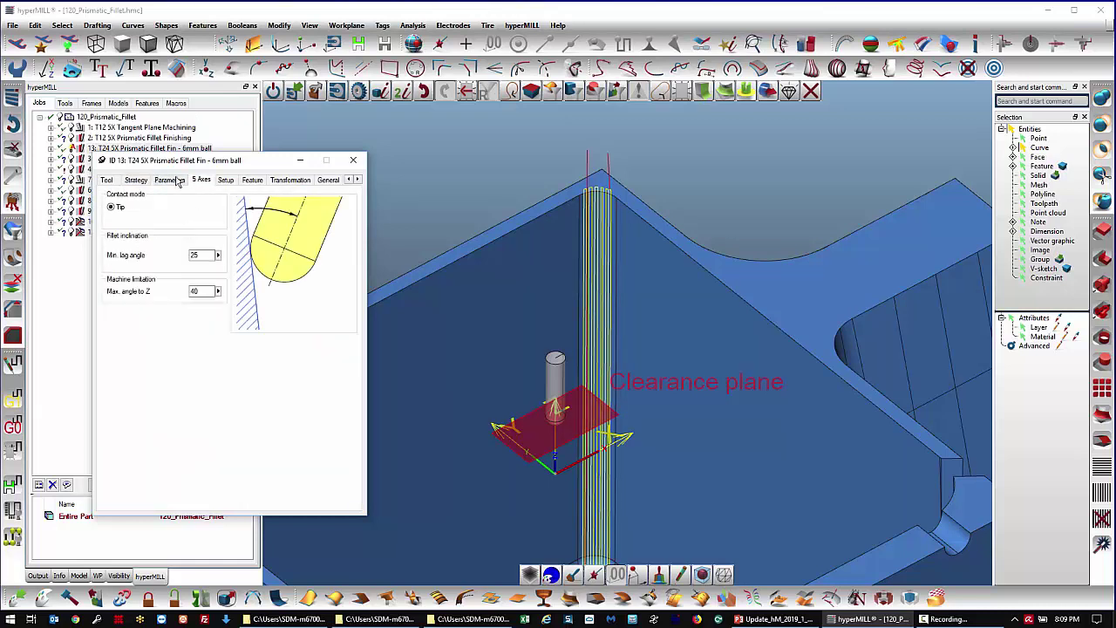
# - Calculate the T24 6mm ball fillet job, overwriting its existing toolpath file
pyautogui.rightClick(172, 164)
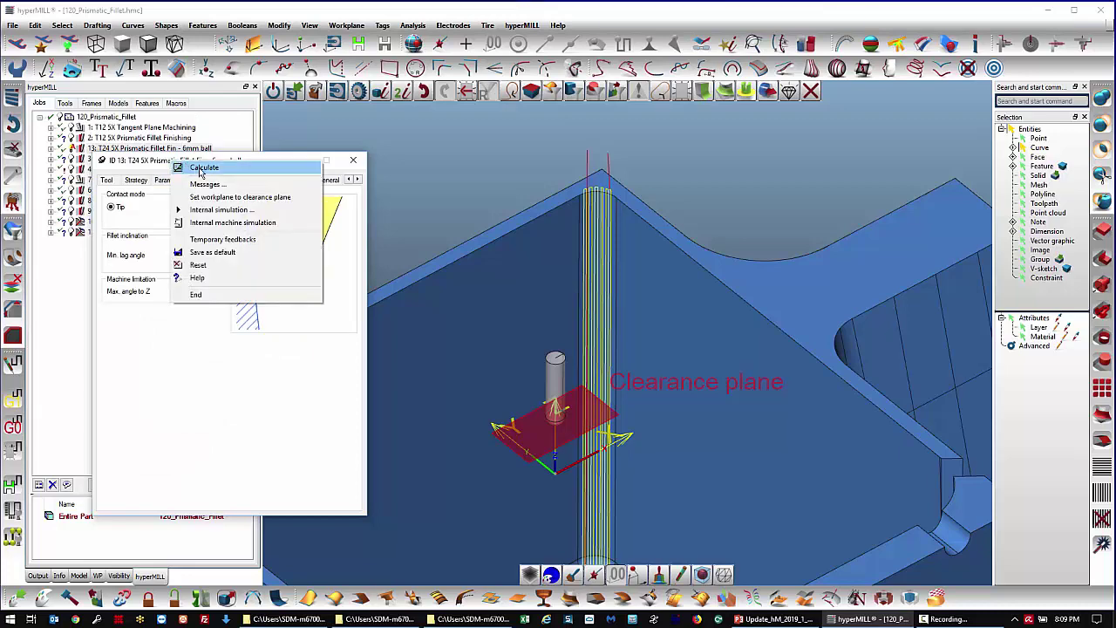
pyautogui.click(202, 168)
pyautogui.click(593, 380)
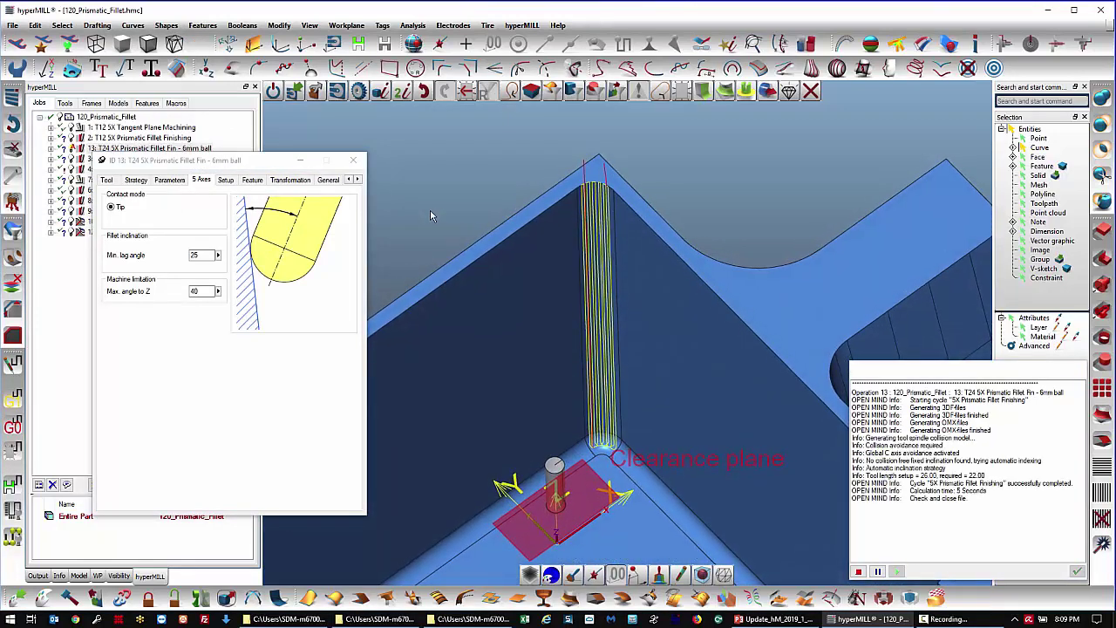
# - Start the internal simulation of the T24 6mm ball fillet job and run it through the corner at a slightly higher speed
pyautogui.rightClick(165, 165)
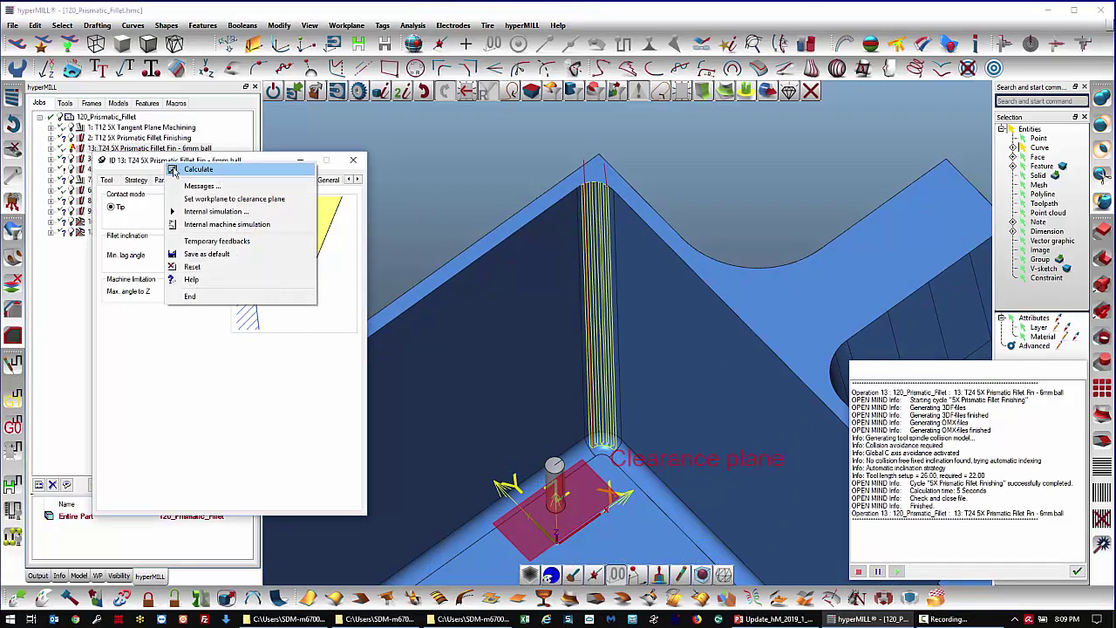
pyautogui.click(210, 211)
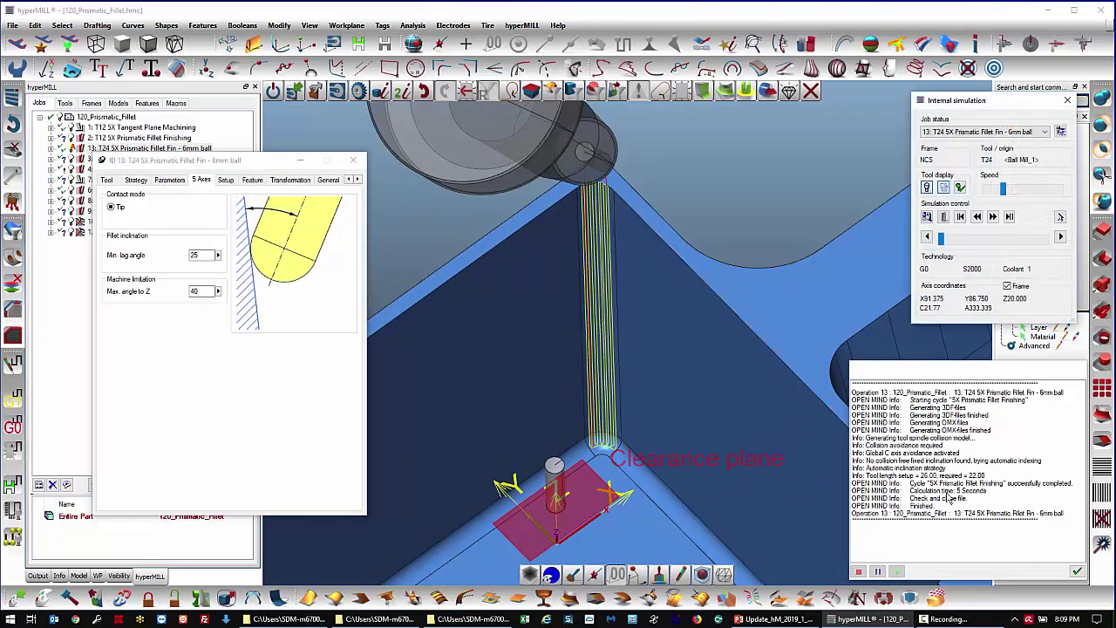
pyautogui.click(1004, 493)
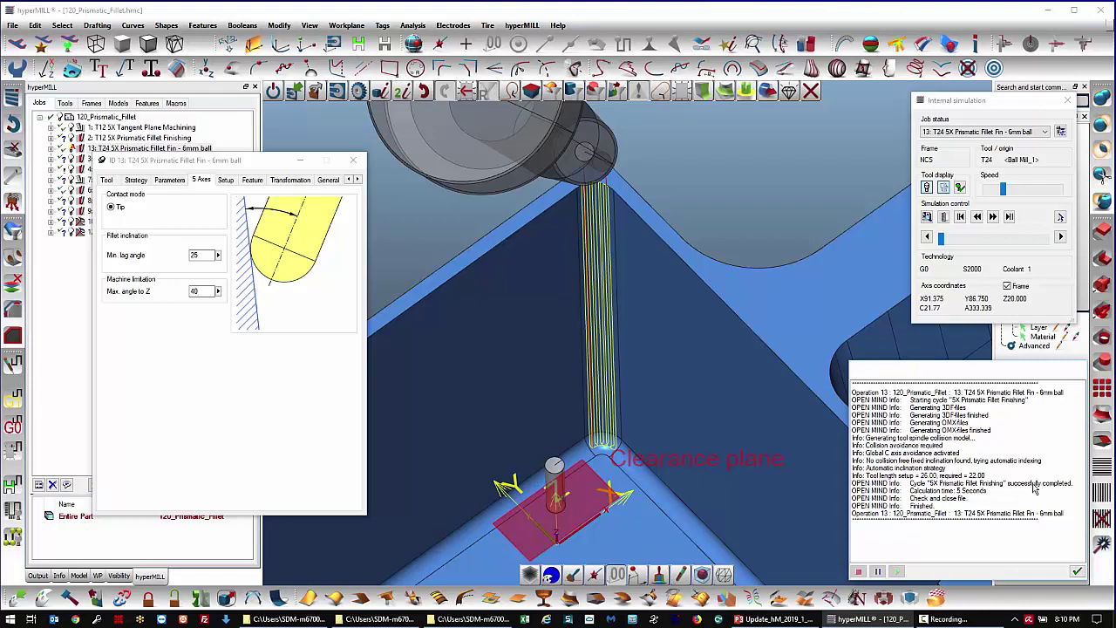
pyautogui.click(992, 216)
pyautogui.moveTo(1003, 189); pyautogui.dragTo(1011, 192)
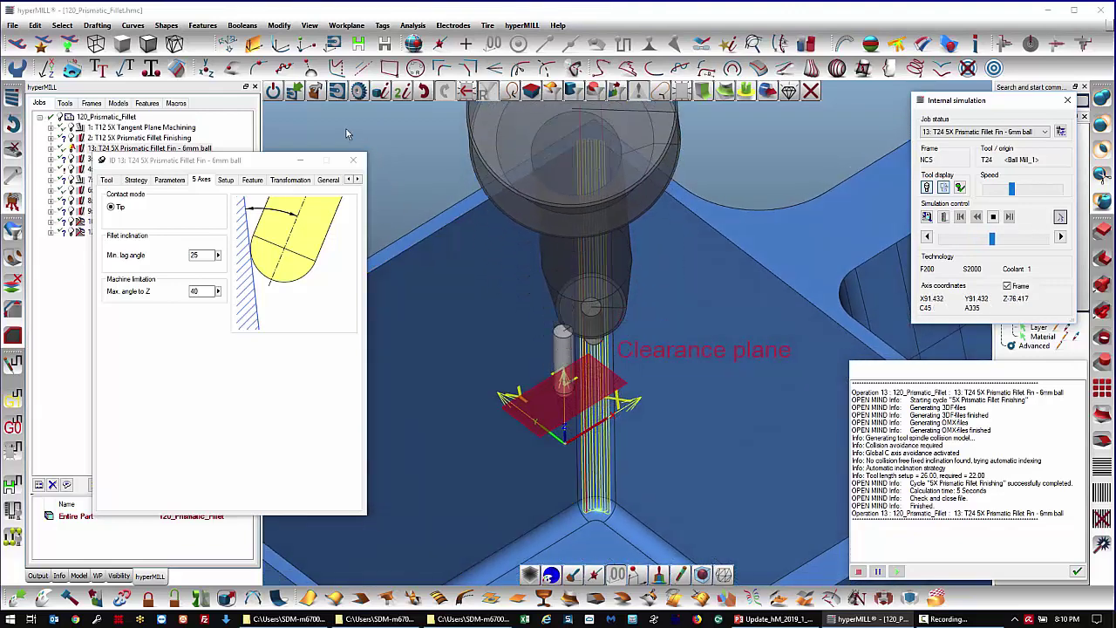
# - Close the job definition, then stop and close the T24 fillet simulation
pyautogui.click(352, 162)
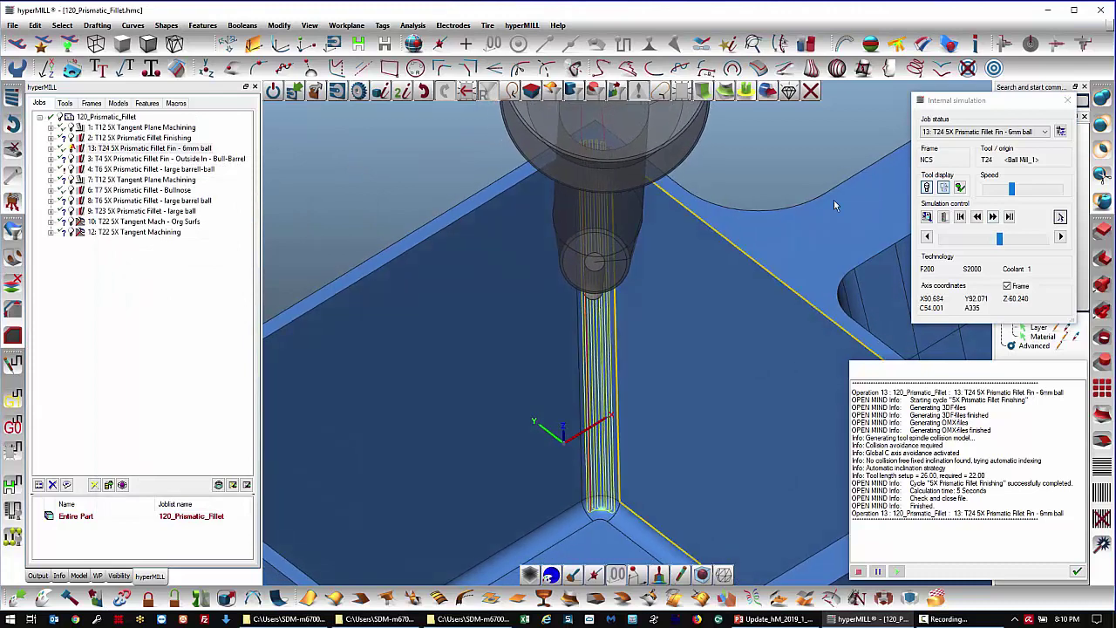
pyautogui.click(994, 218)
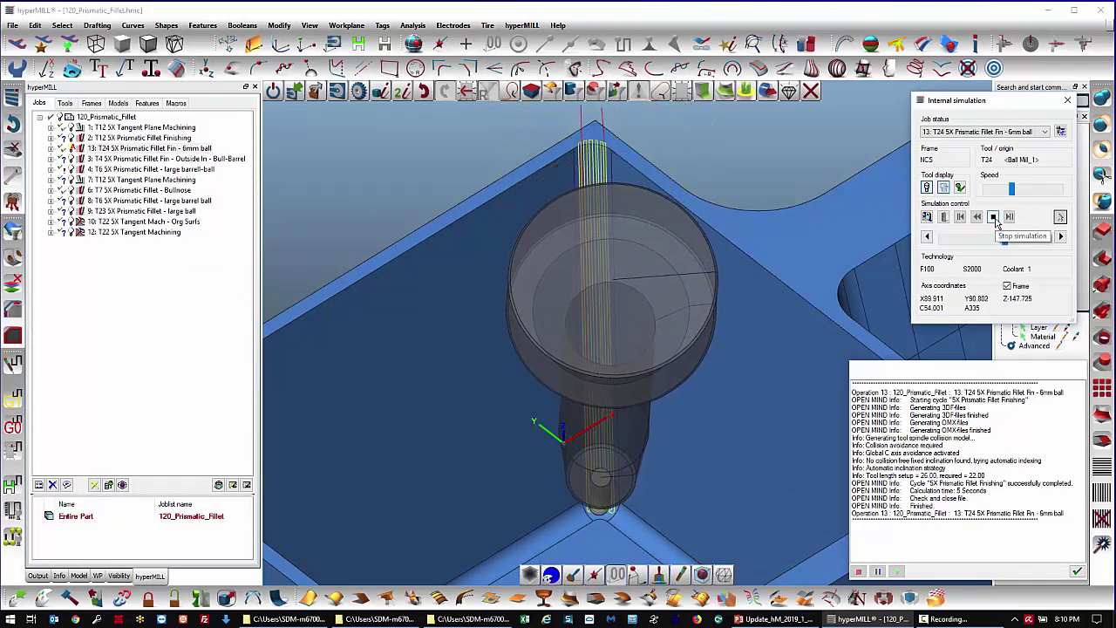
pyautogui.click(1068, 102)
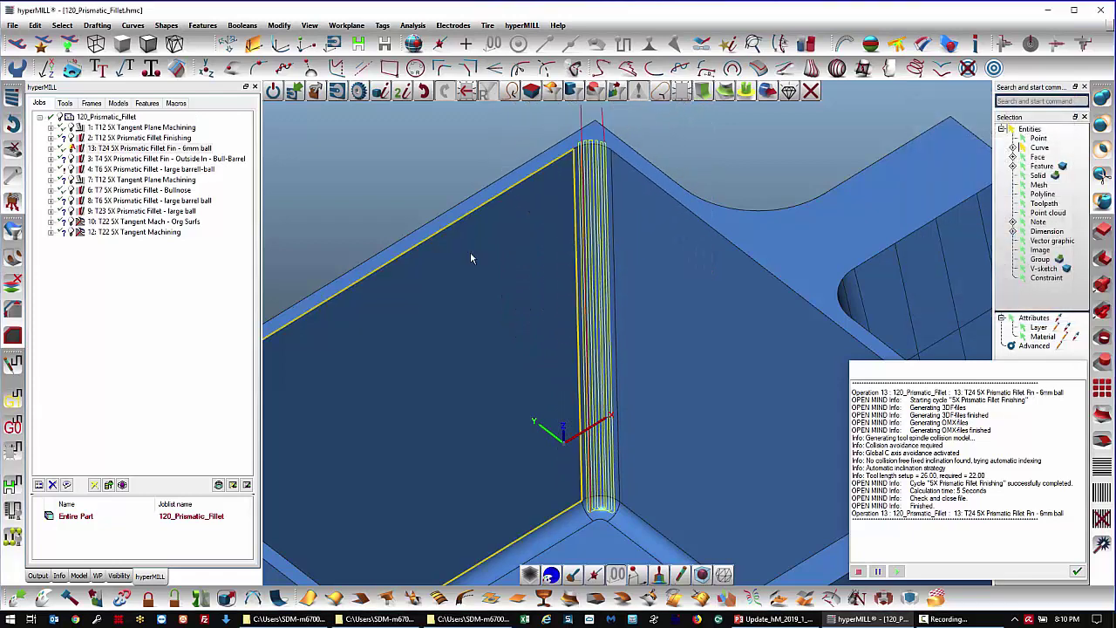
# - Reopen the T24 fillet job's 5-axis settings and highlight the two pocket walls beside the fillet to examine the lag direction
pyautogui.doubleClick(204, 154)
pyautogui.click(202, 179)
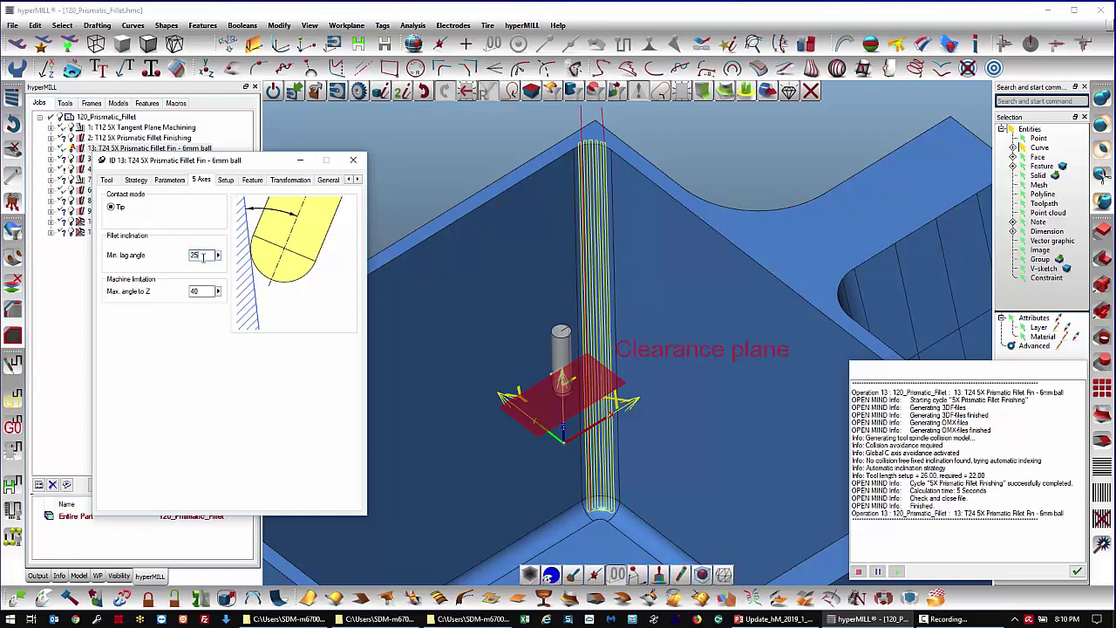
pyautogui.click(473, 313)
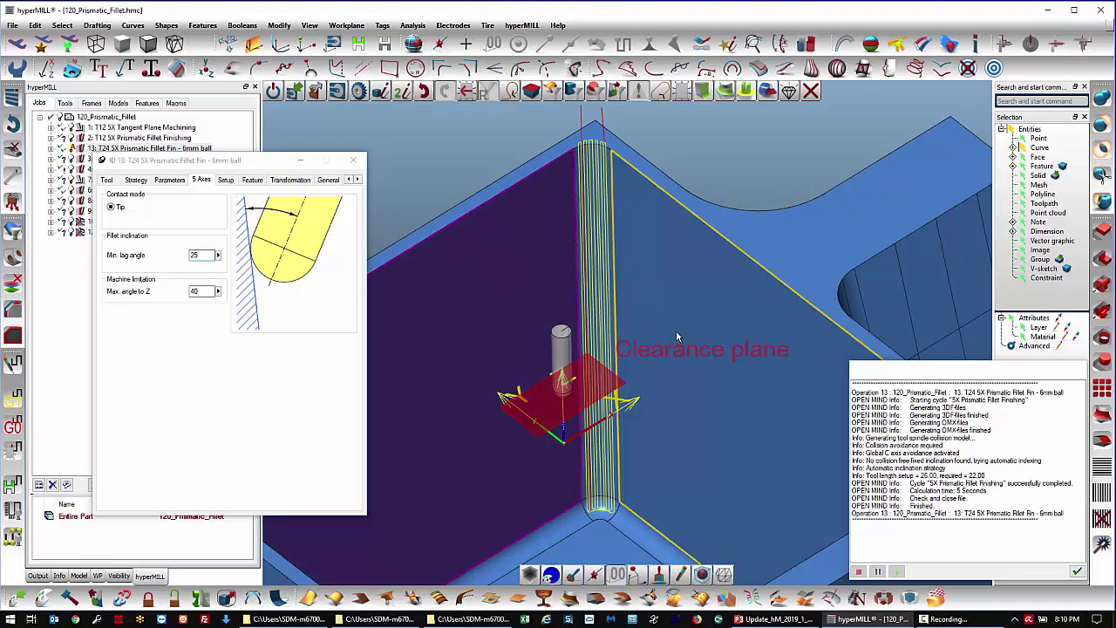
pyautogui.click(676, 330)
pyautogui.click(515, 324)
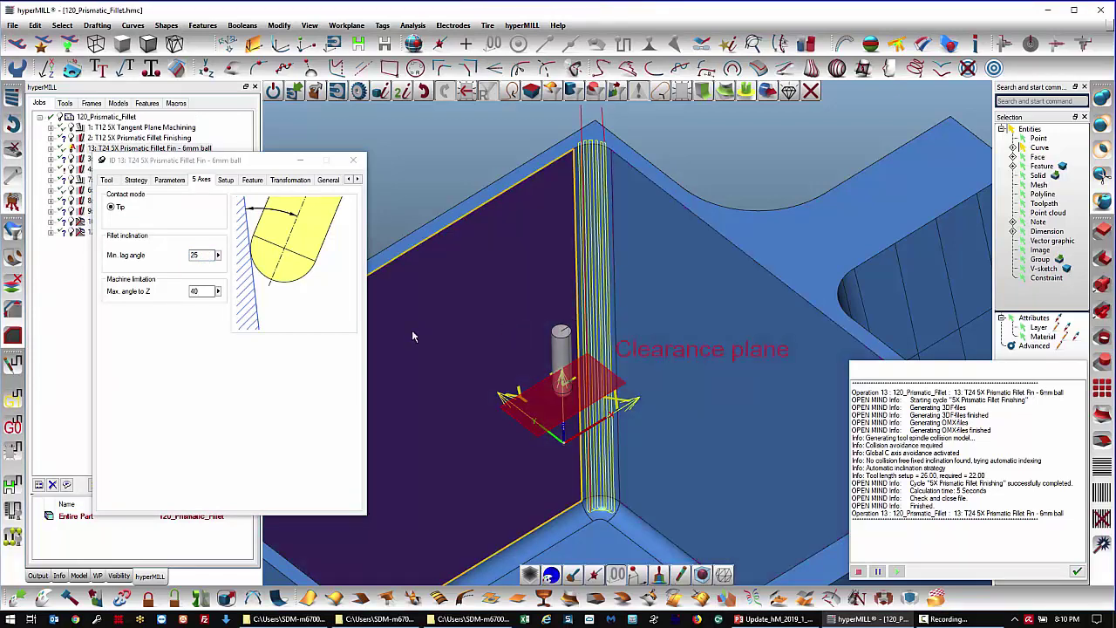
# - Set the minimum lag angle to 45 and recalculate the T24 fillet job, overwriting its toolpath file
pyautogui.click(204, 255)
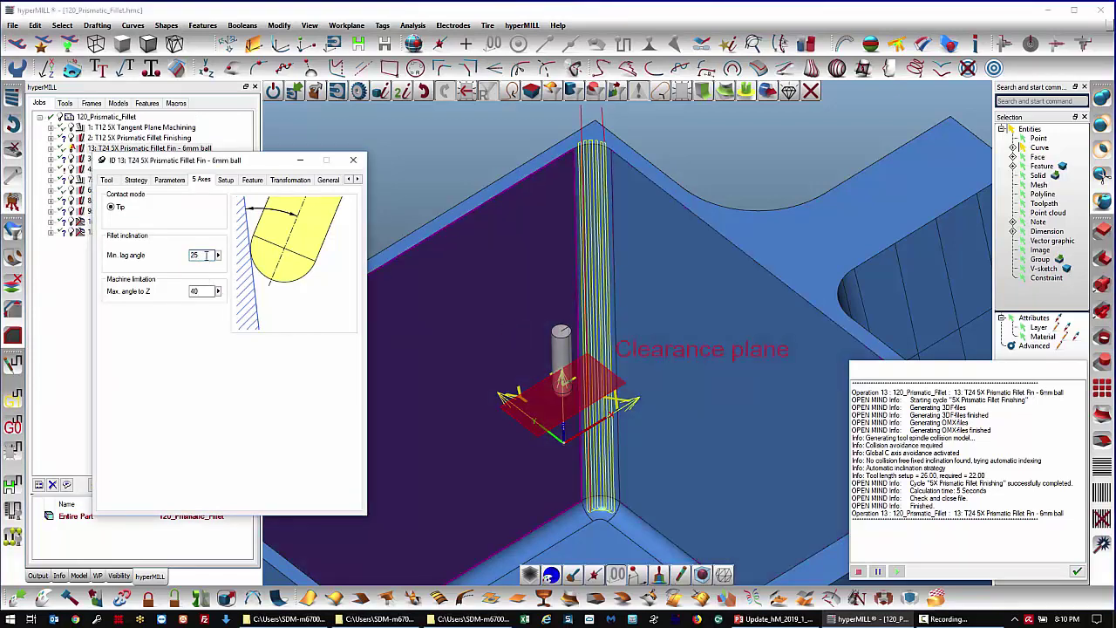
pyautogui.moveTo(206, 255); pyautogui.dragTo(186, 257)
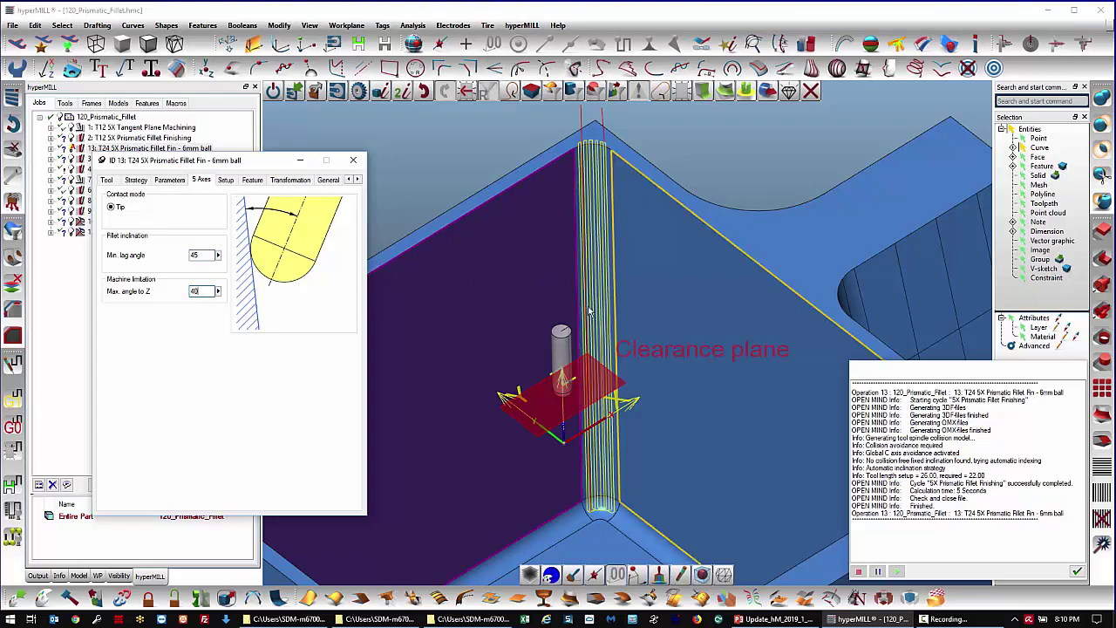
pyautogui.rightClick(185, 164)
pyautogui.click(218, 158)
pyautogui.click(601, 379)
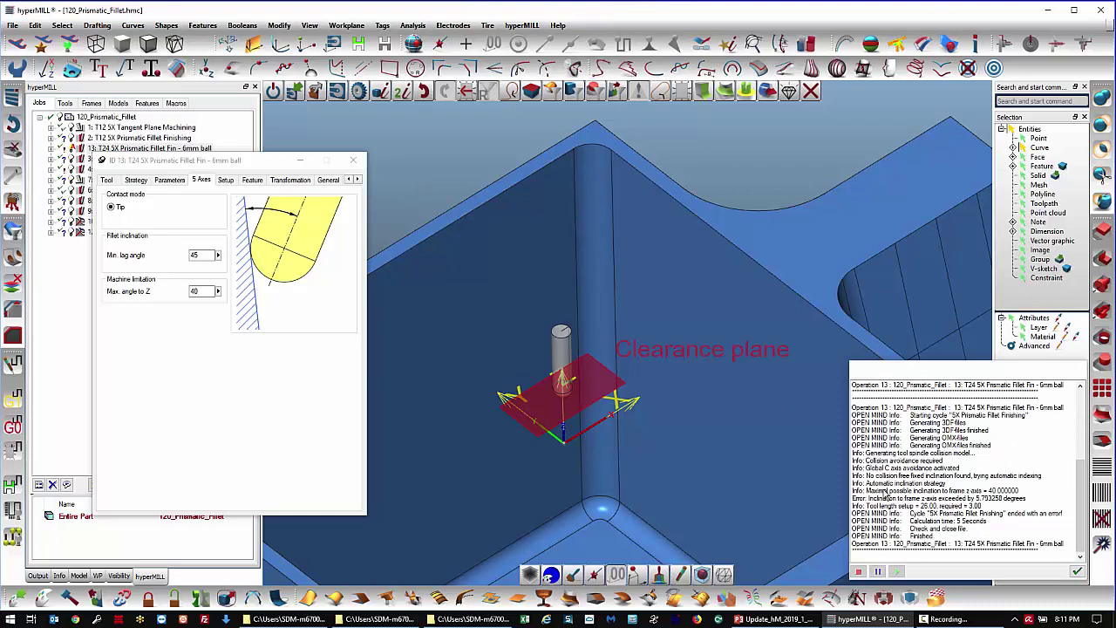
# - Compare the calculation log's inclination and tool length messages with the job's maximum angle to Z
pyautogui.click(885, 494)
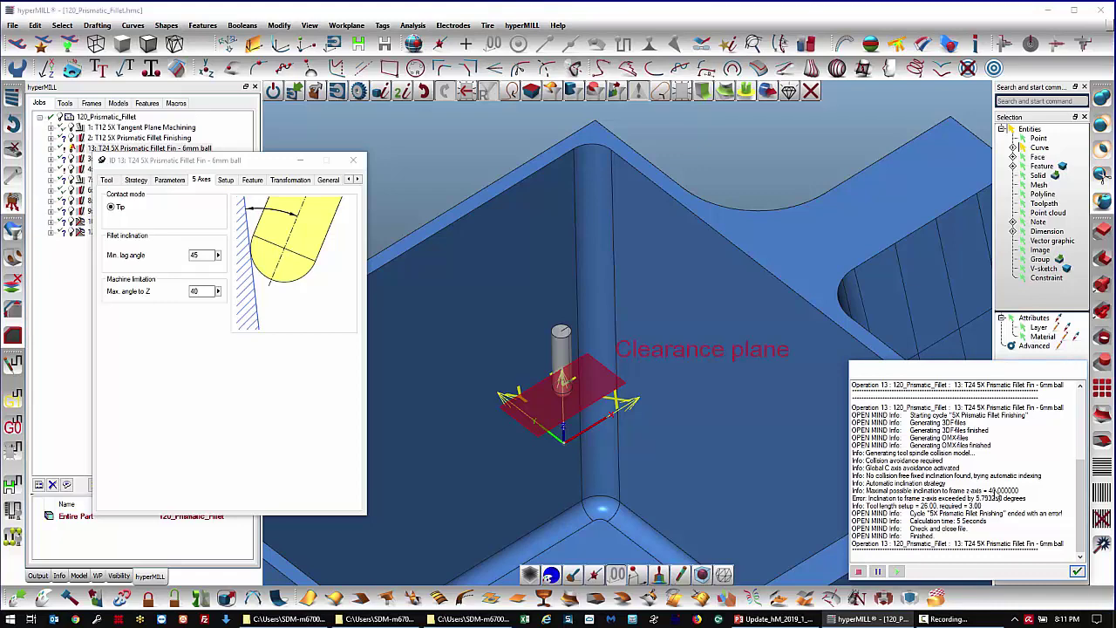
pyautogui.click(203, 291)
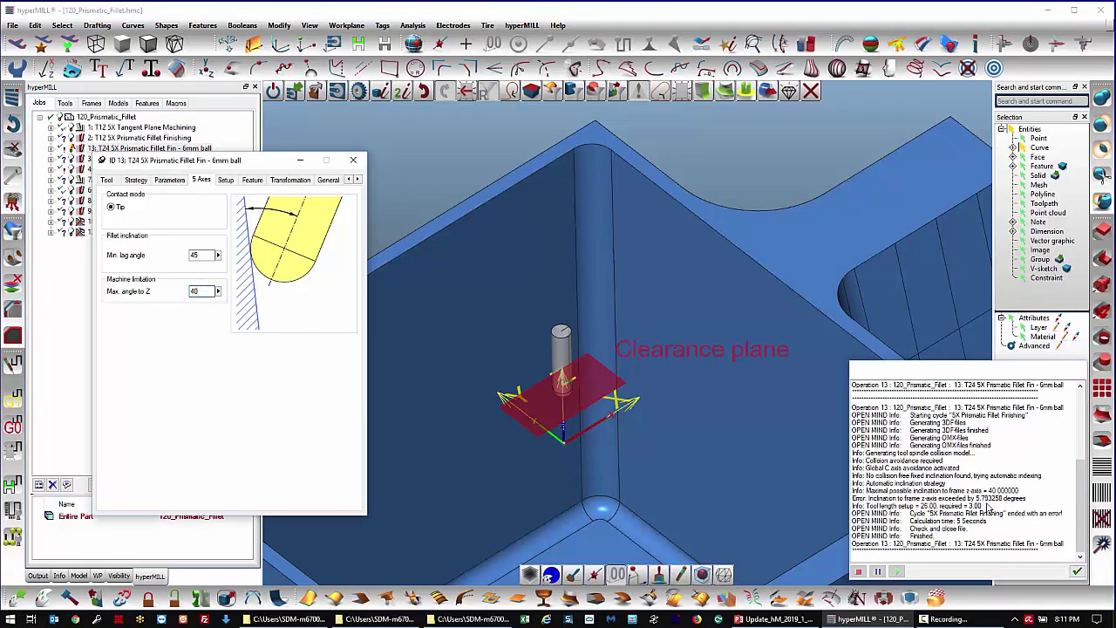
pyautogui.click(968, 504)
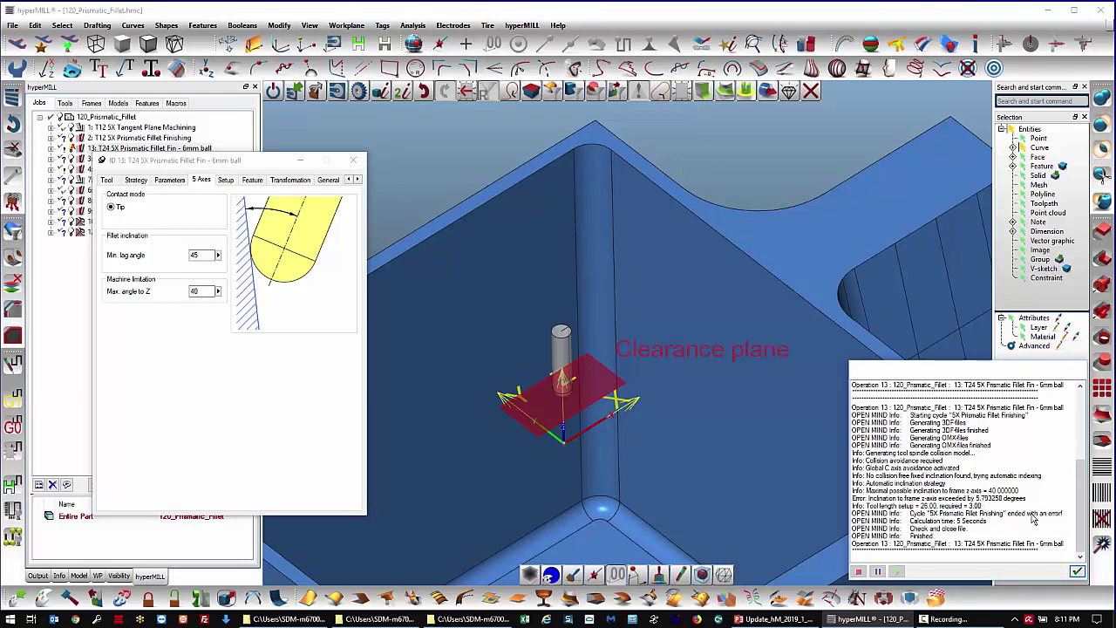
# - Set the minimum lag angle to 25 and recalculate the T24 fillet job, overwriting its toolpath file
pyautogui.click(203, 254)
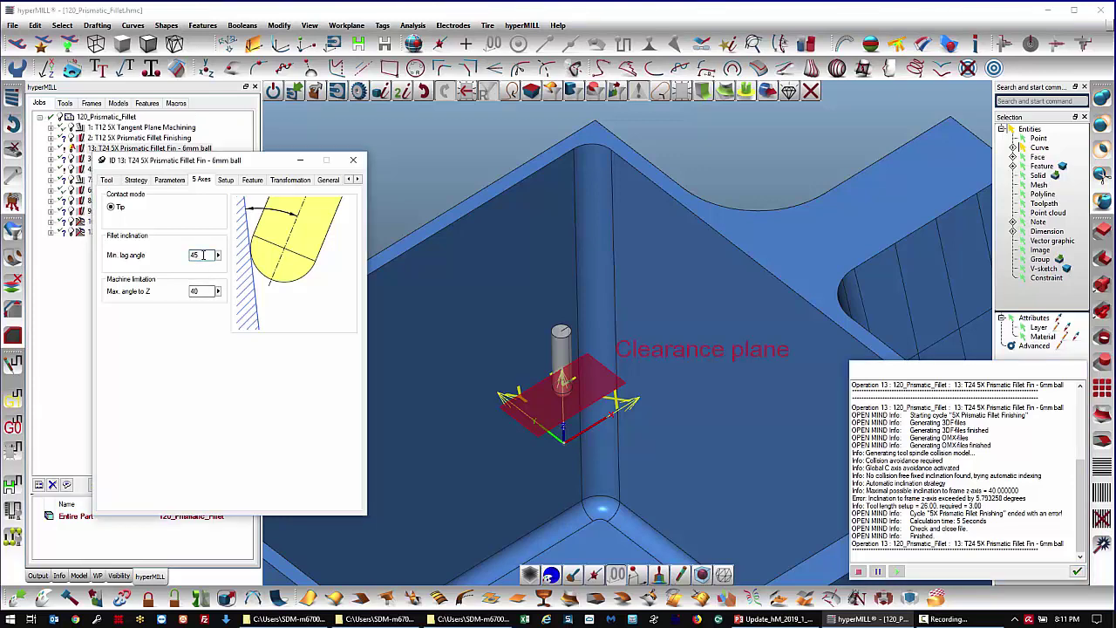
pyautogui.moveTo(203, 254); pyautogui.dragTo(174, 259)
pyautogui.click(203, 291)
pyautogui.doubleClick(199, 254)
pyautogui.click(635, 301)
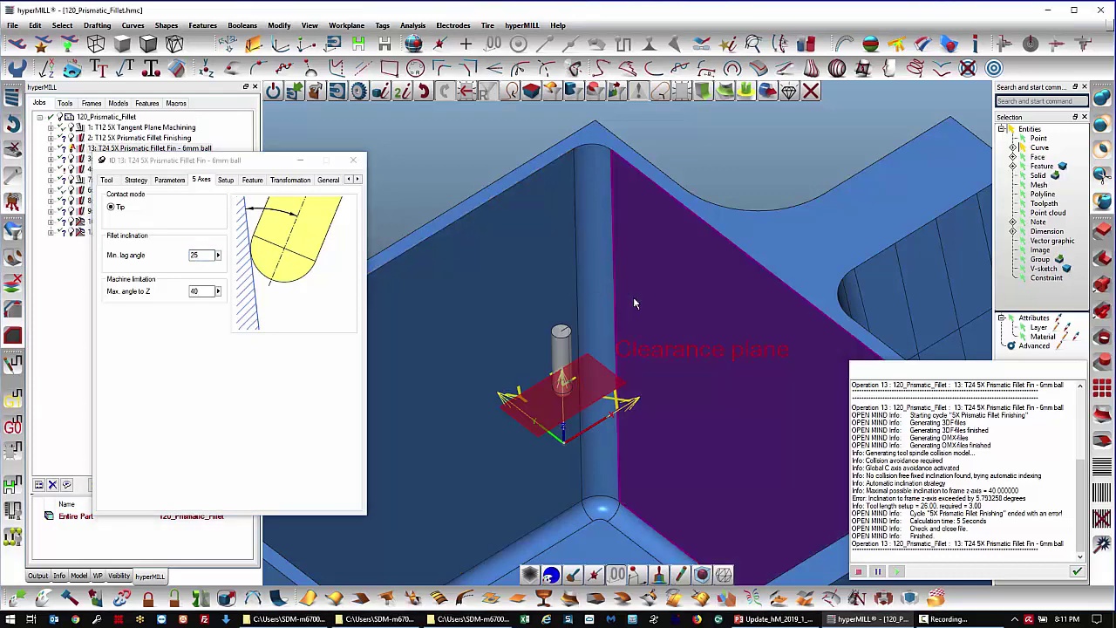
pyautogui.rightClick(168, 163)
pyautogui.click(179, 169)
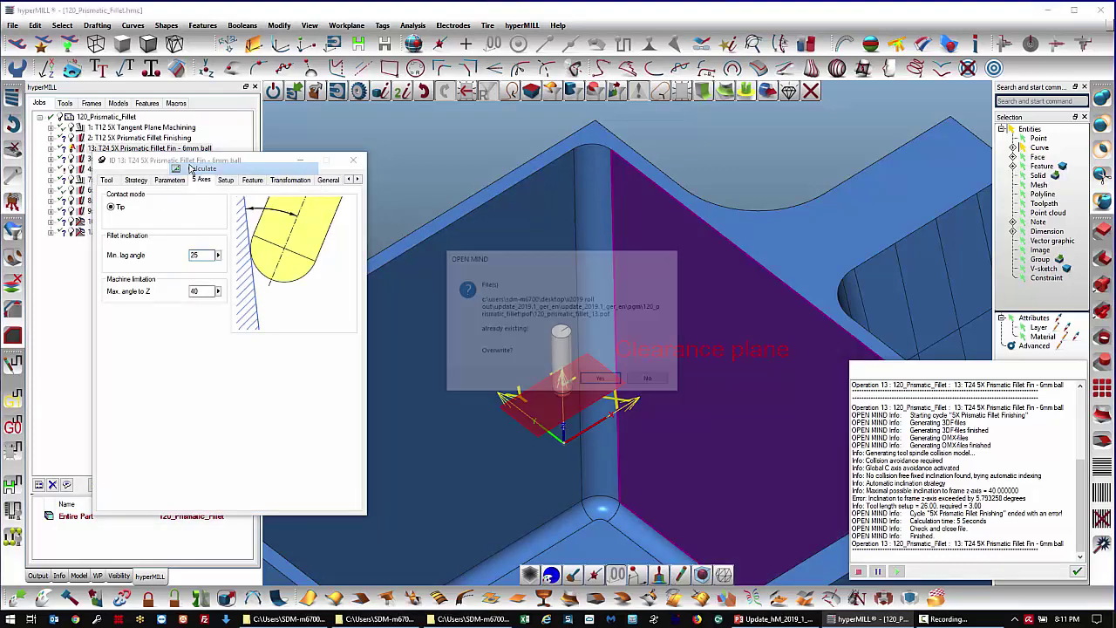
pyautogui.click(600, 381)
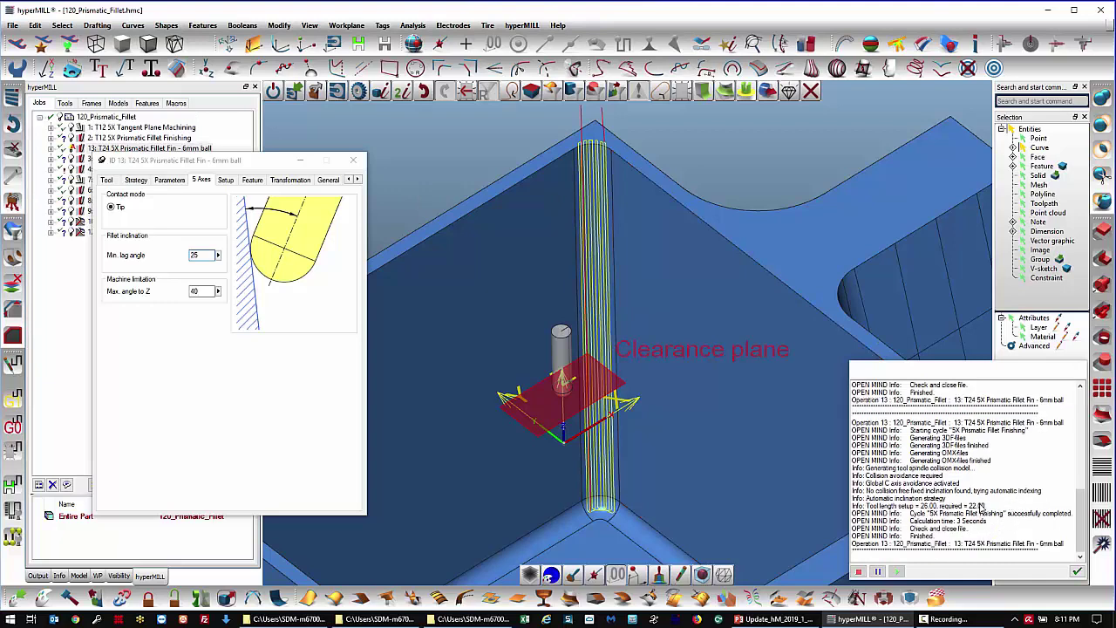
# - Examine the calculation log's tool length message and the job's tool, collision check and length reduction settings
pyautogui.click(929, 511)
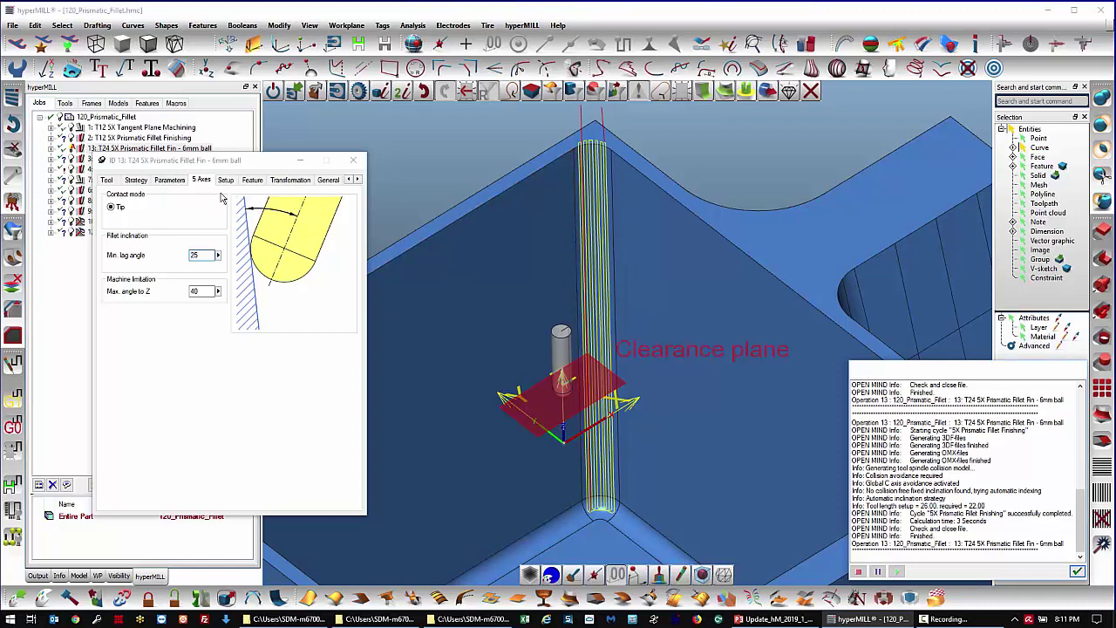
pyautogui.click(226, 179)
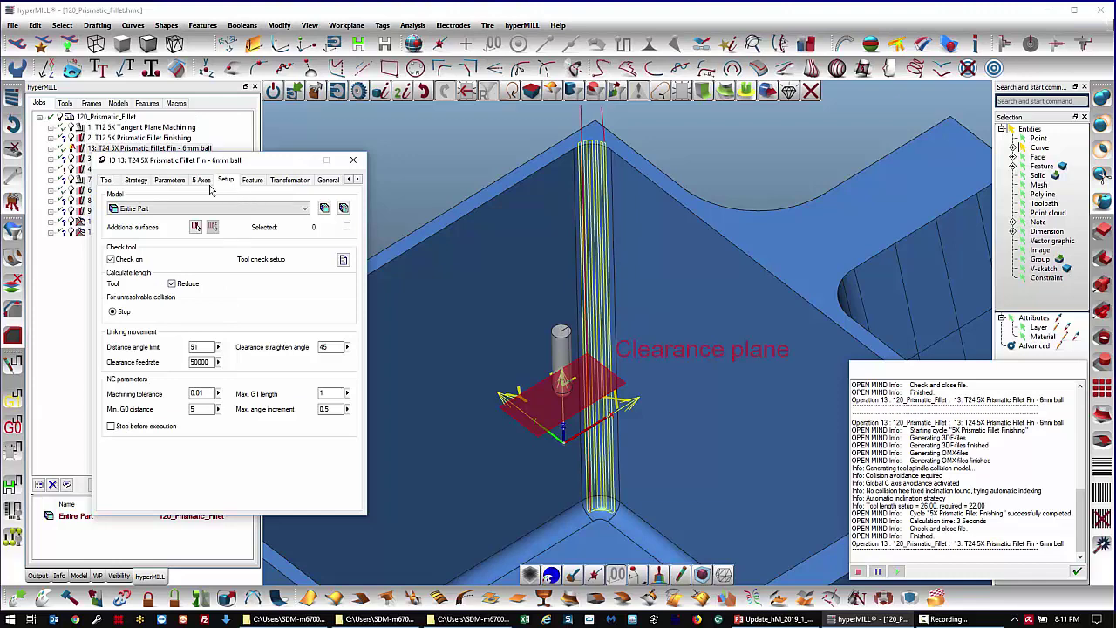
pyautogui.click(107, 180)
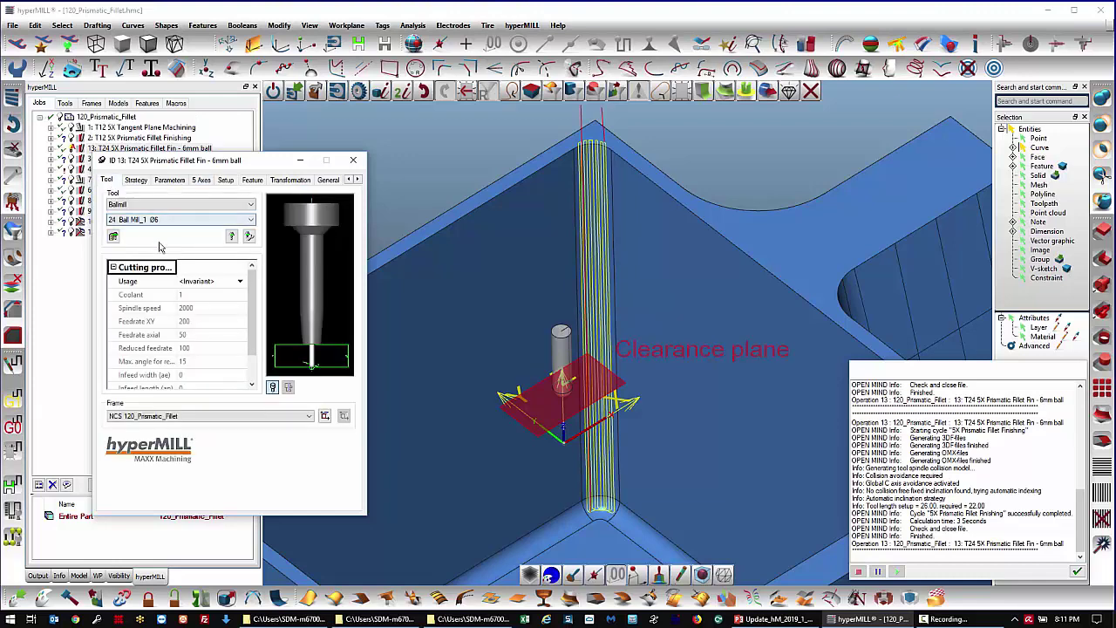
pyautogui.click(225, 179)
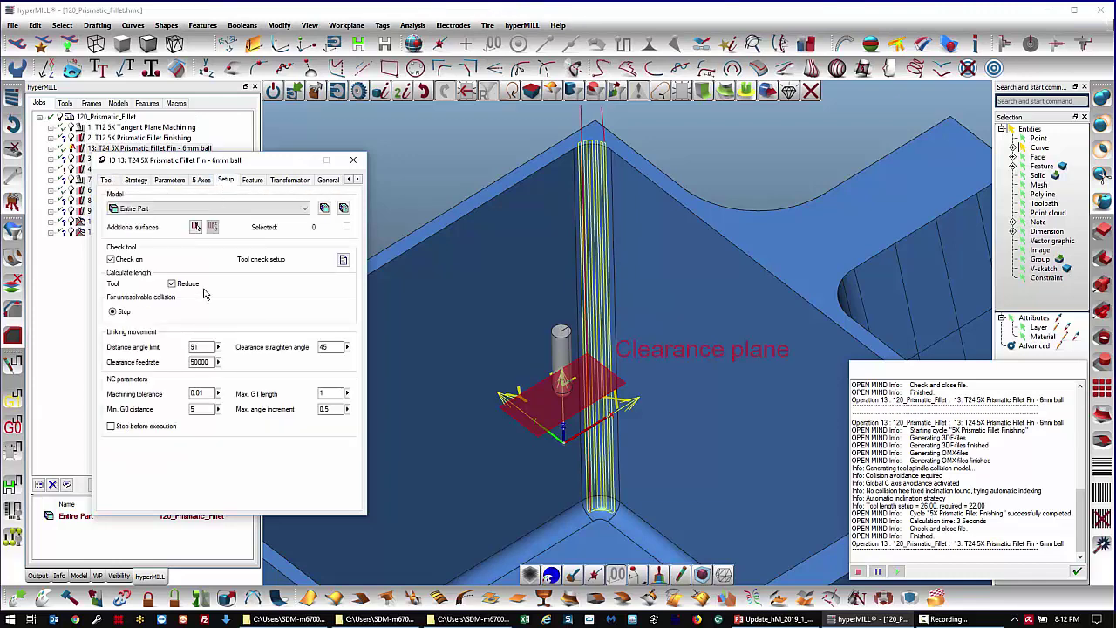
# - Close the T24 fillet job and play its internal simulation to check the recalculated toolpath
pyautogui.click(352, 162)
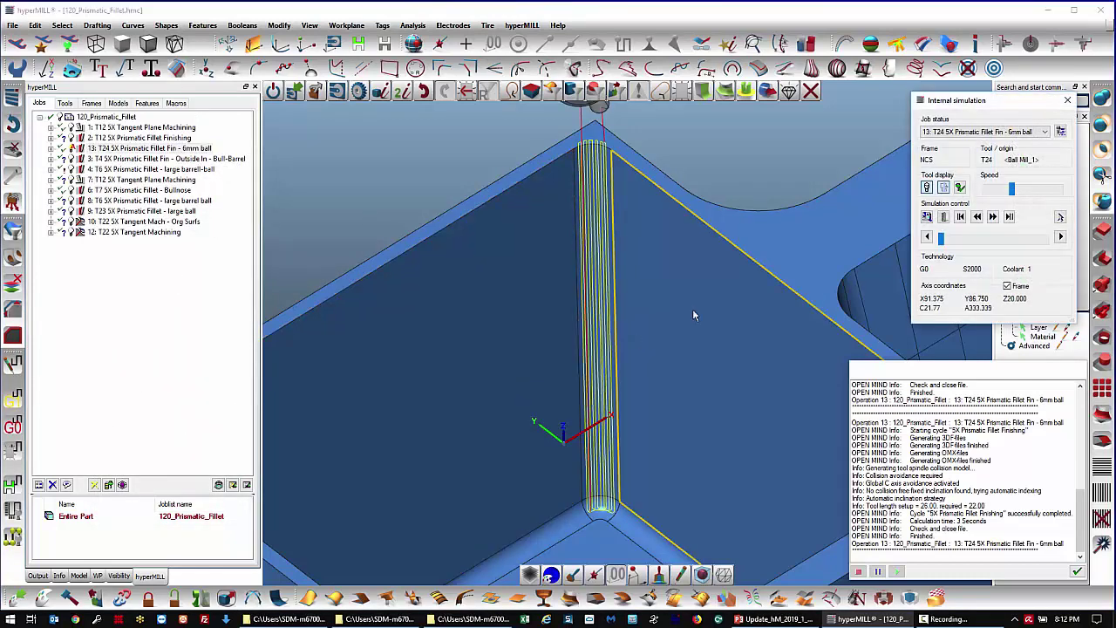
pyautogui.click(993, 217)
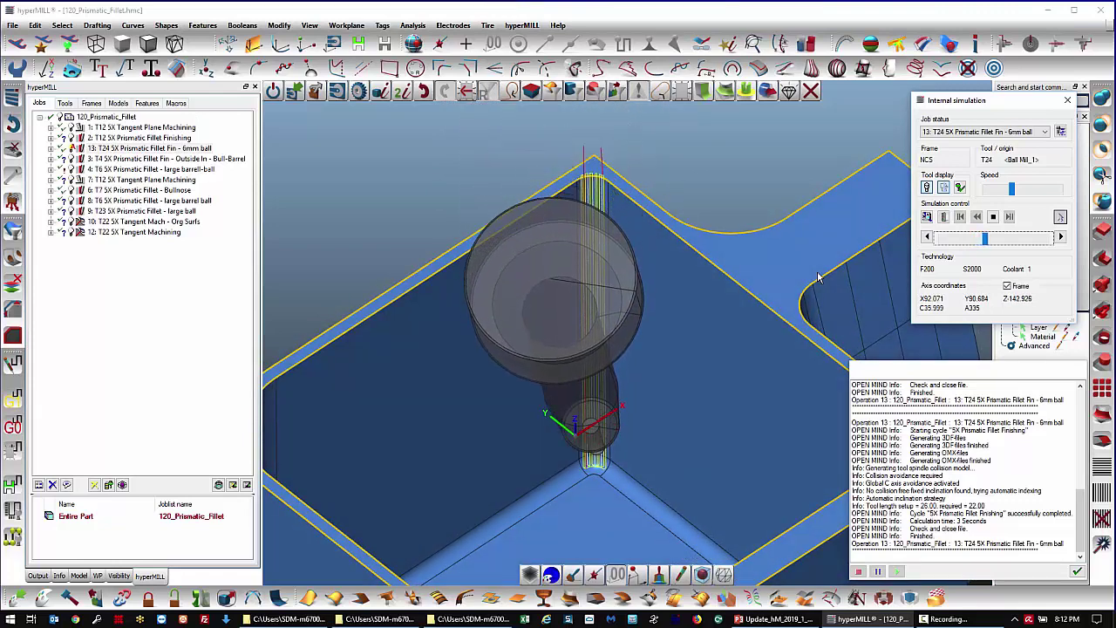
pyautogui.click(1067, 100)
pyautogui.click(1077, 571)
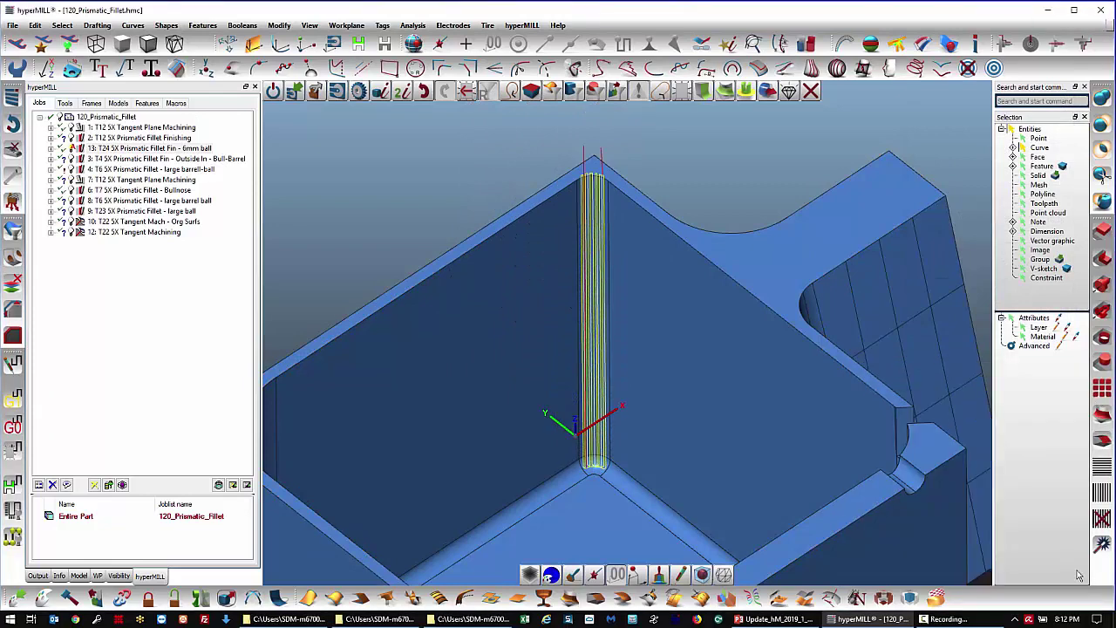
# - Open the T4 outside-in bull-barrel fillet job and examine its conical barrel tool's geometry, including the bullnose tip values
pyautogui.click(162, 159)
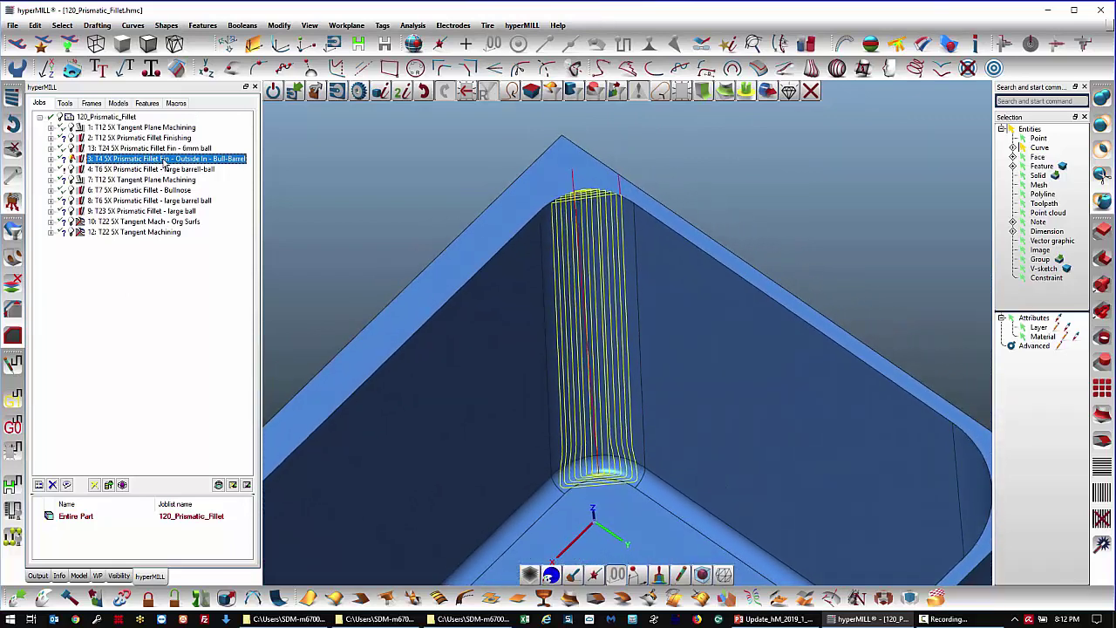
pyautogui.doubleClick(166, 162)
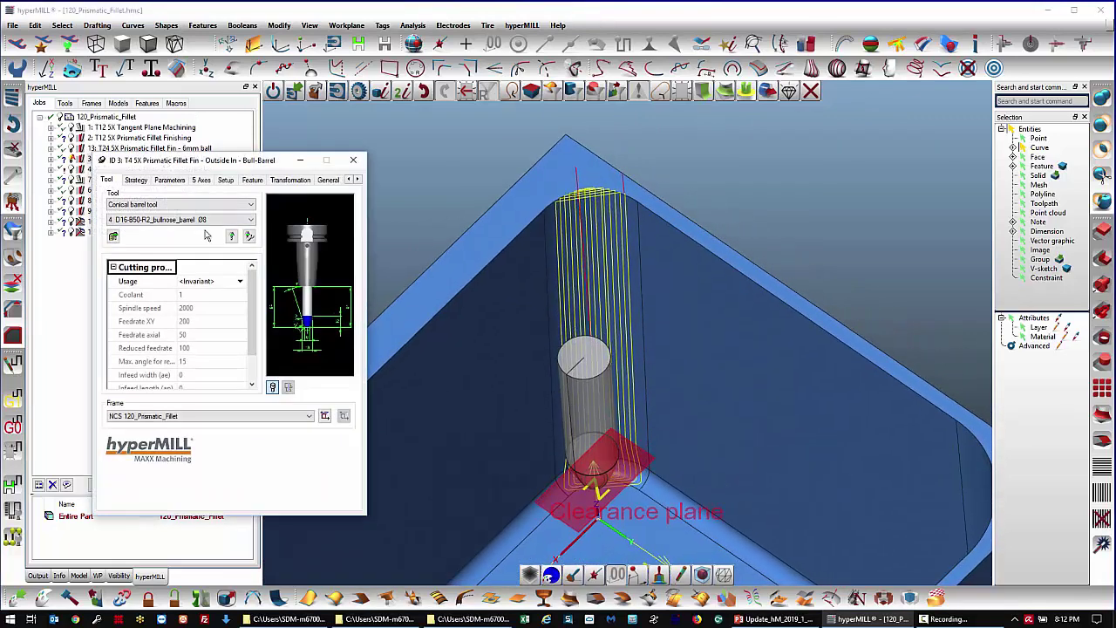
pyautogui.click(248, 237)
pyautogui.scroll(5, 795, 337)
pyautogui.scroll(5, 789, 324)
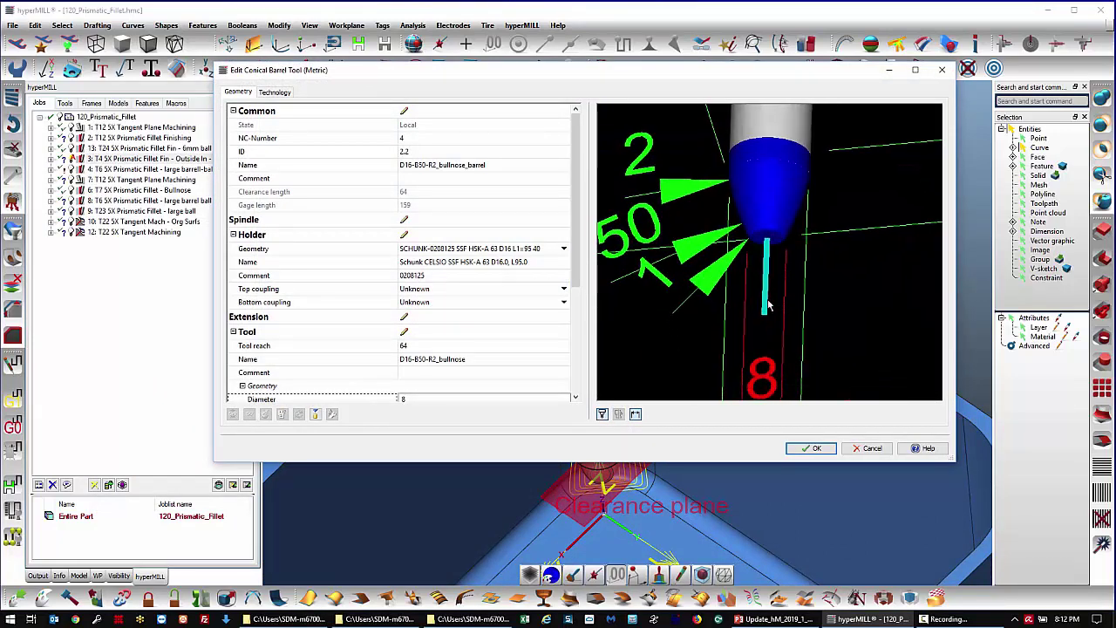
pyautogui.scroll(-5, 771, 274)
pyautogui.scroll(-5, 384, 301)
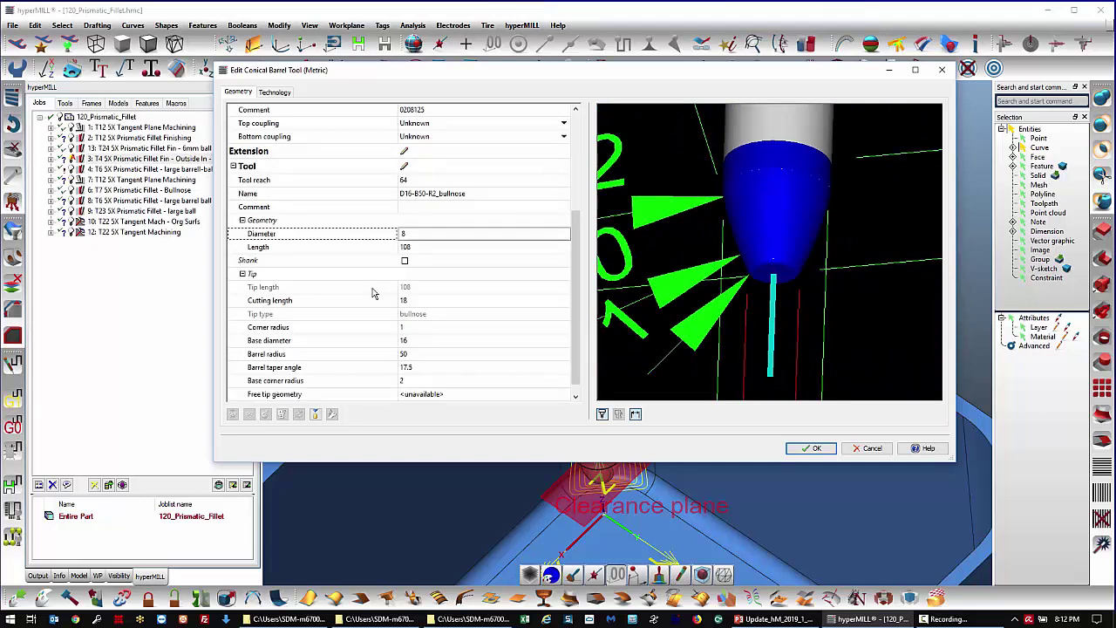
pyautogui.click(268, 302)
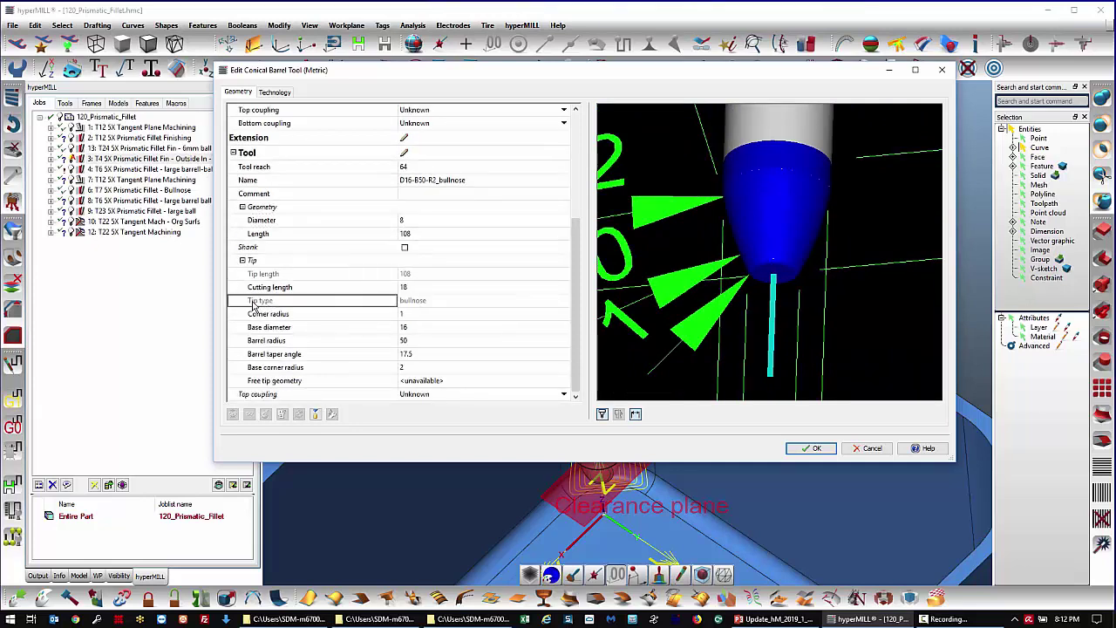
pyautogui.click(868, 448)
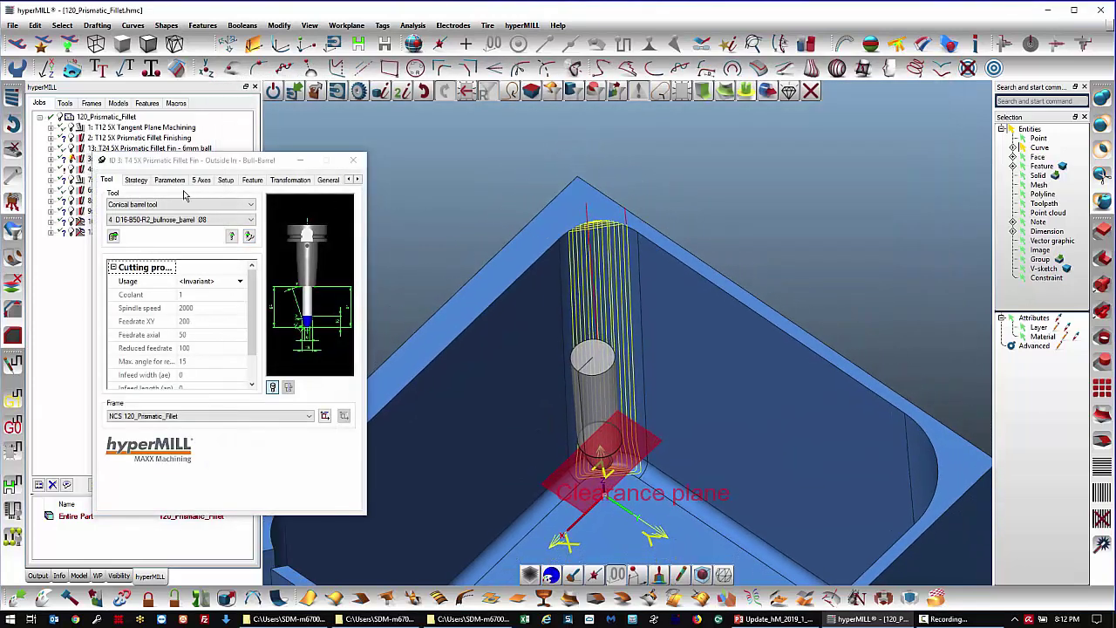
# - Check the T4 job's scallop settings and its direction options, keeping Zigzag path direction and Outside-in side stepover
pyautogui.click(169, 180)
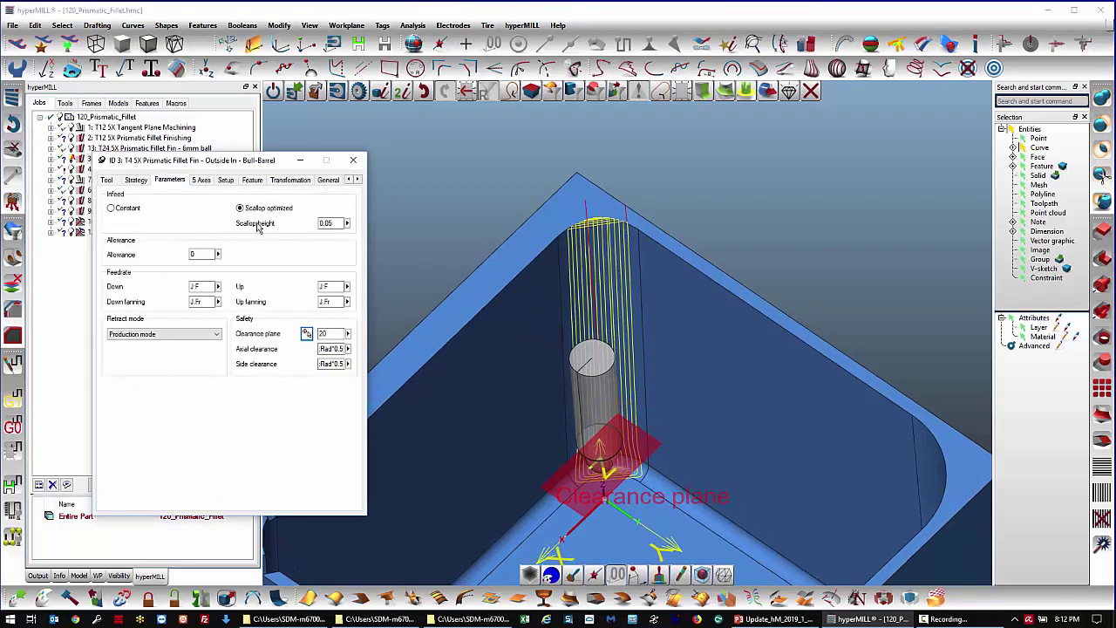
pyautogui.click(137, 181)
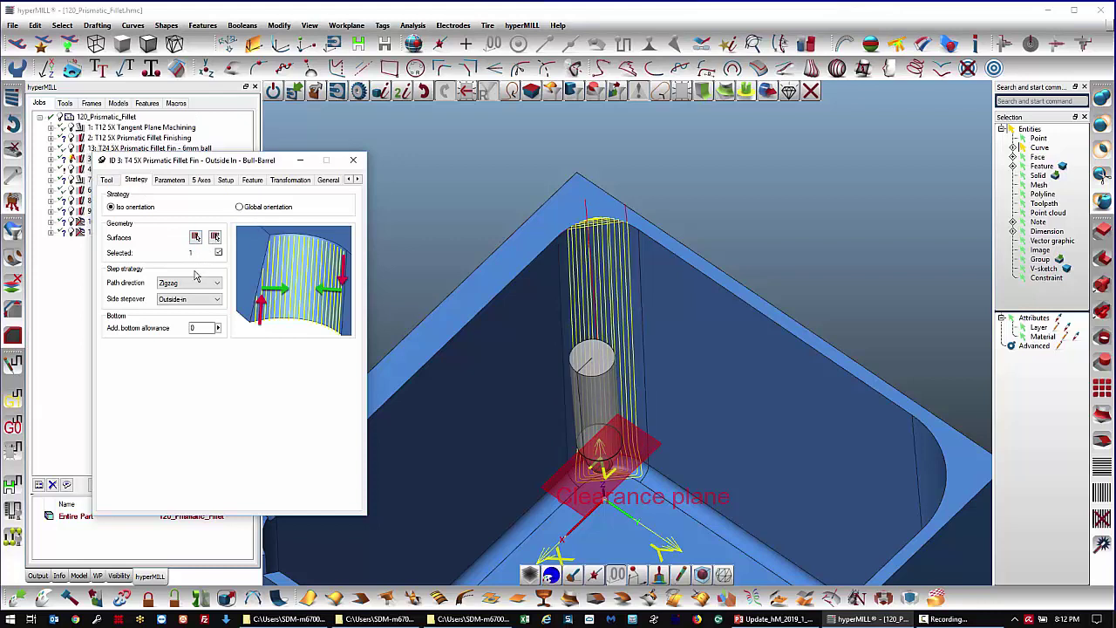
pyautogui.click(165, 284)
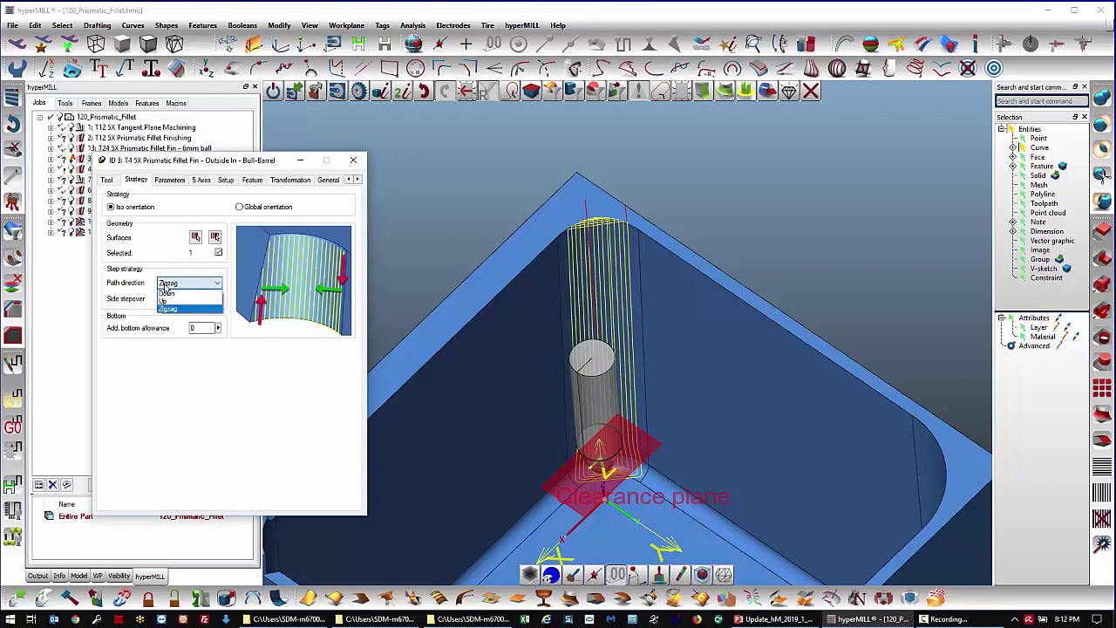
pyautogui.click(170, 309)
pyautogui.click(175, 301)
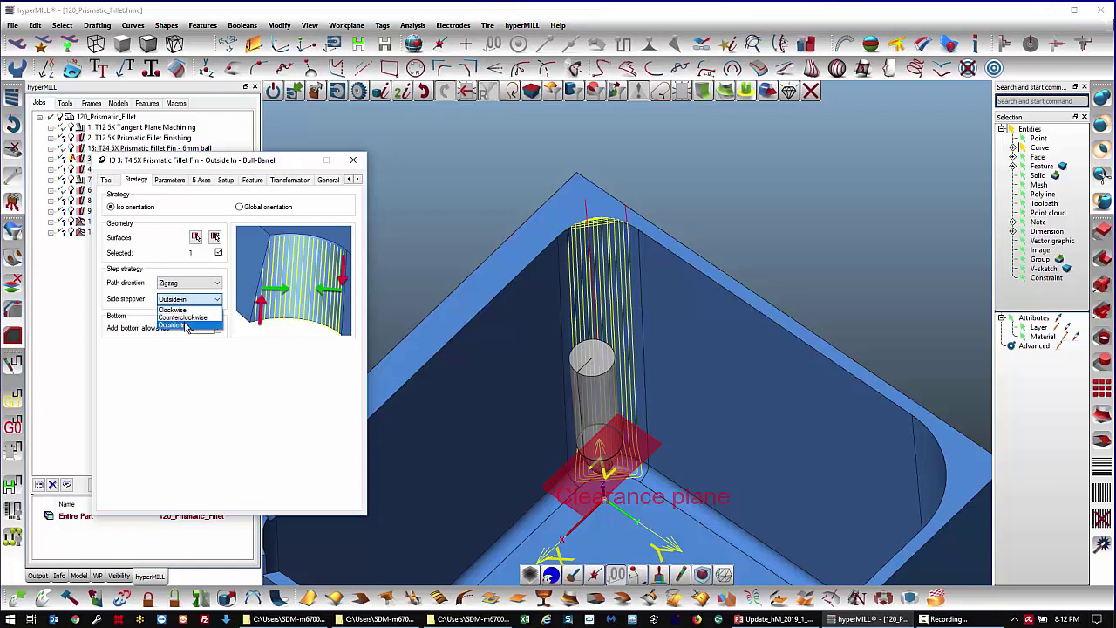
pyautogui.click(187, 324)
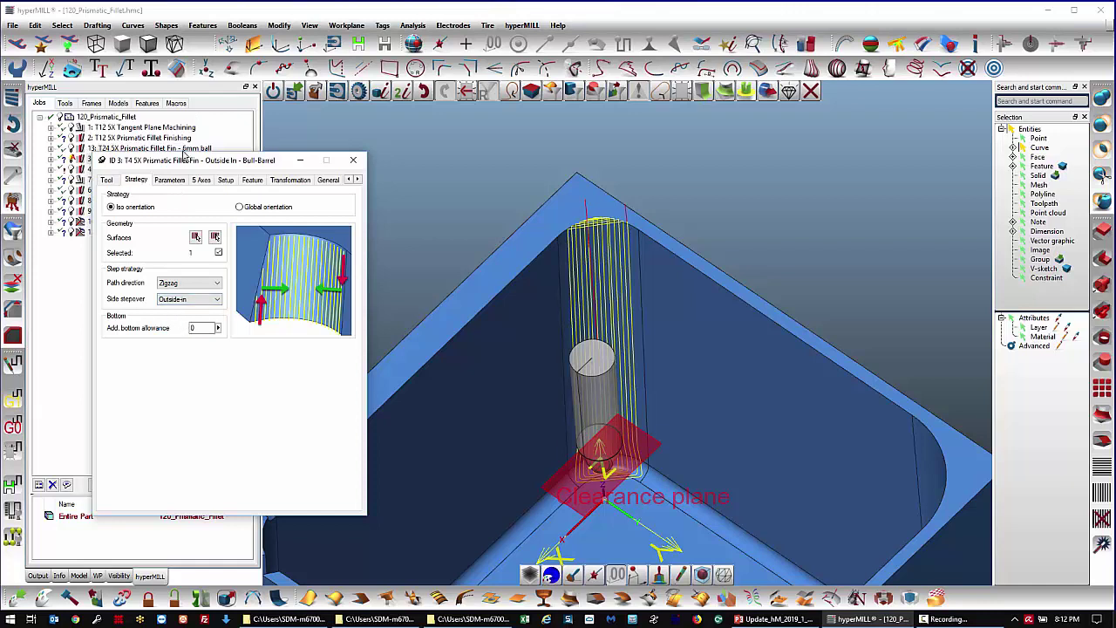
# - Play the internal simulation of the open T4 job at a slightly reduced speed to view the outside-in passes
pyautogui.rightClick(185, 165)
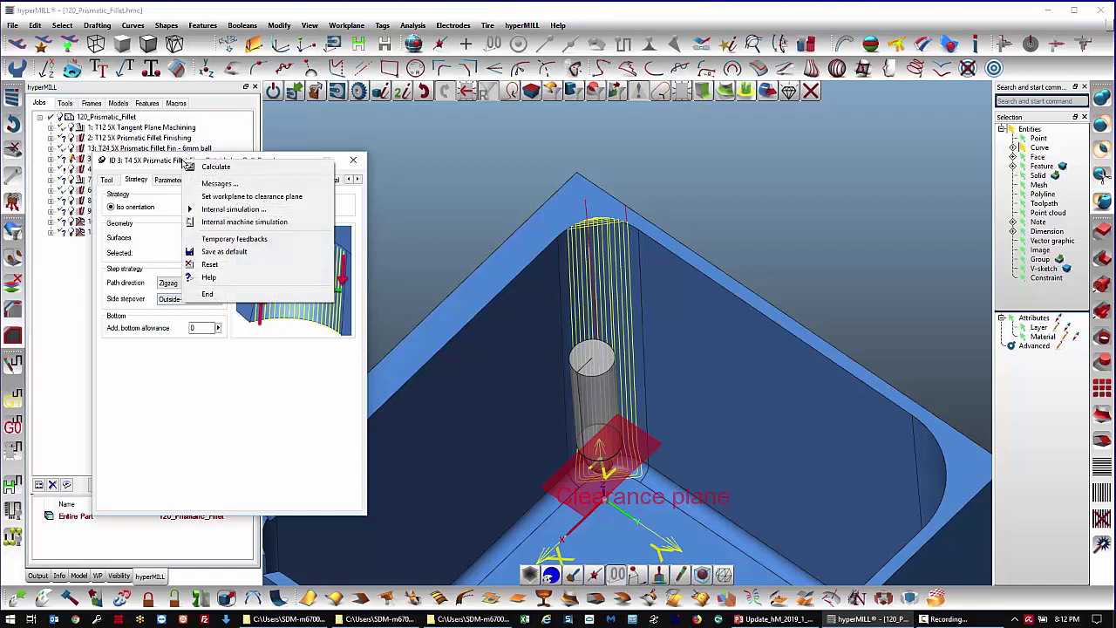
pyautogui.click(218, 209)
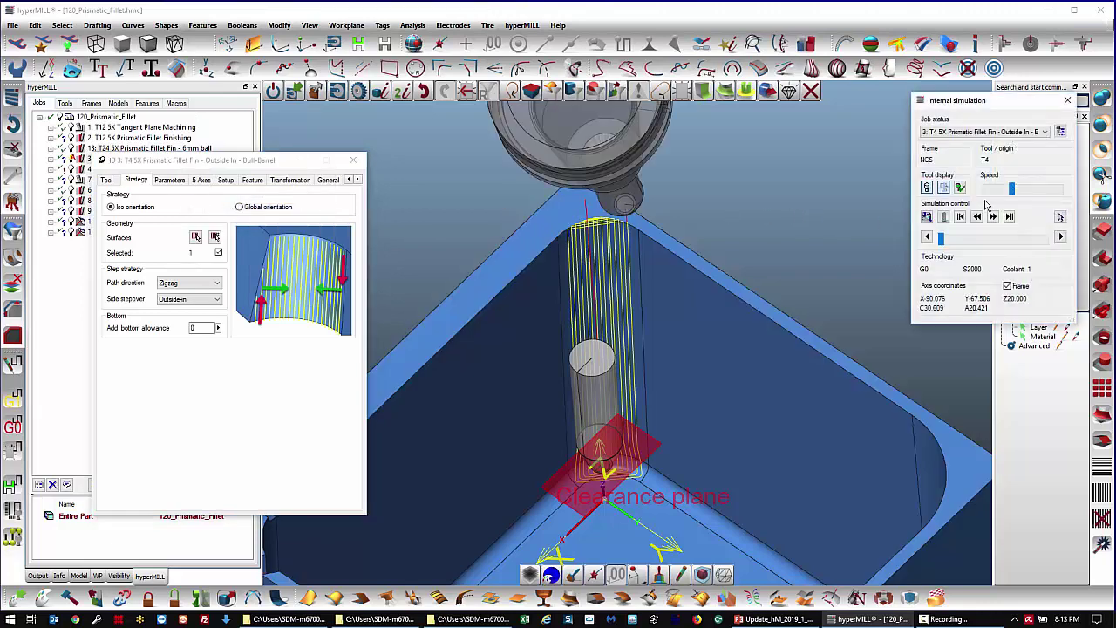
pyautogui.click(992, 216)
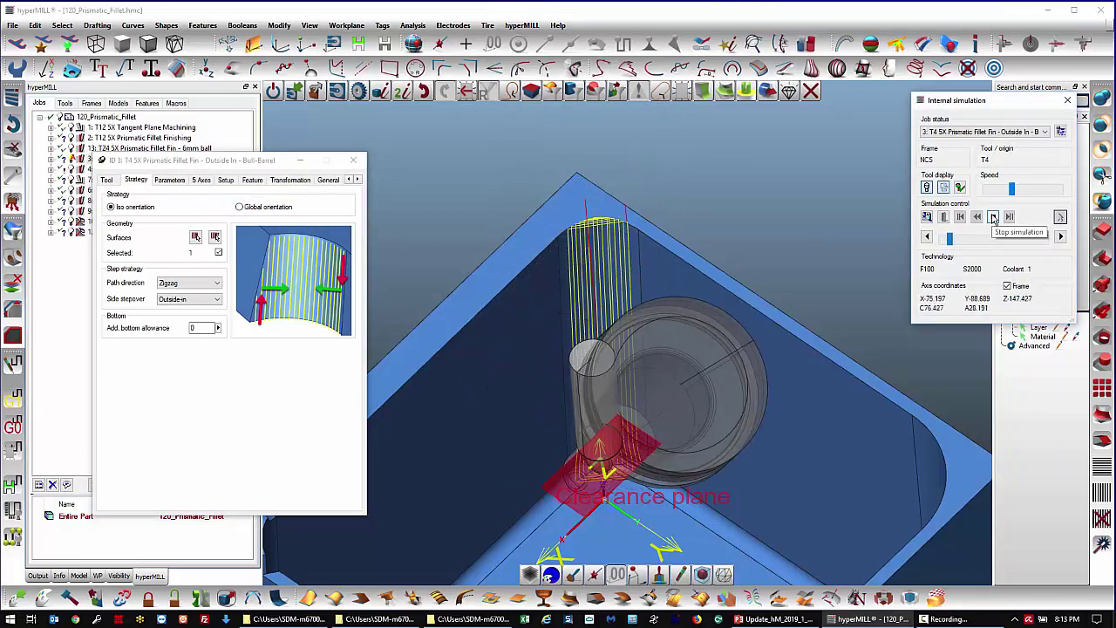
pyautogui.moveTo(1012, 191); pyautogui.dragTo(1009, 195)
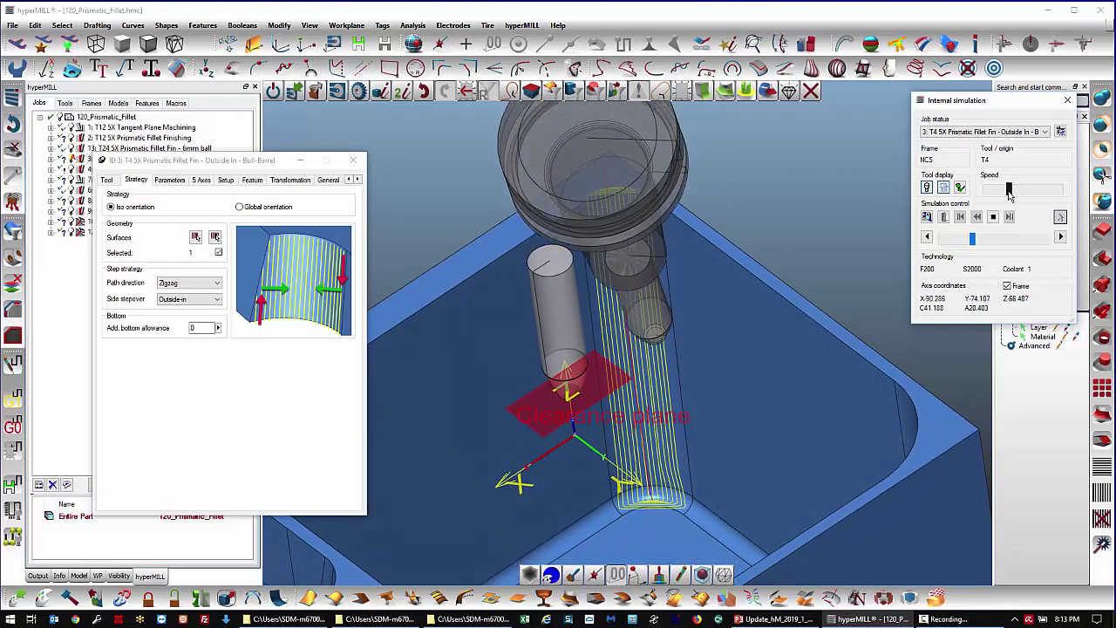
pyautogui.click(1067, 99)
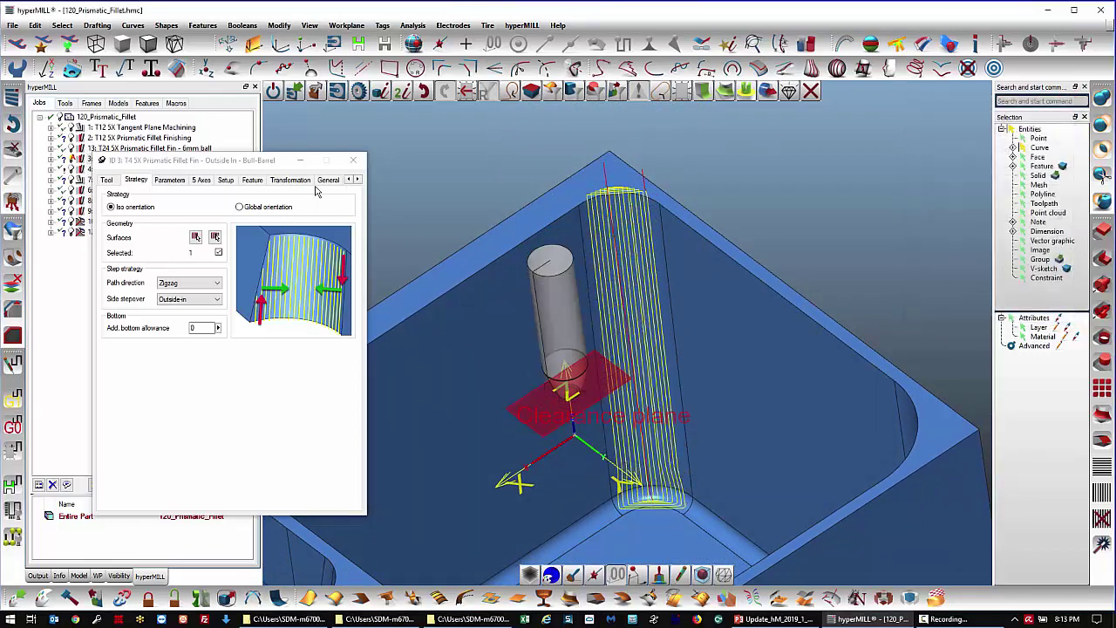
# - Review the T4 job's Production mode retract setting and inspect the toolpath links at the fillet's base
pyautogui.click(177, 180)
pyautogui.click(149, 336)
pyautogui.click(135, 365)
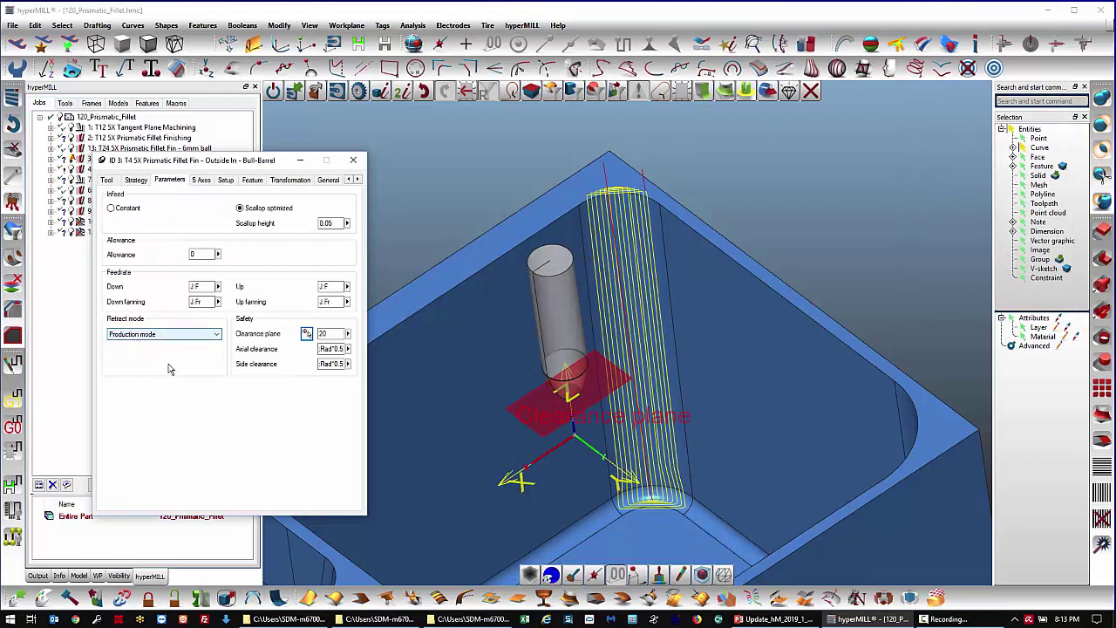
pyautogui.scroll(5, 592, 448)
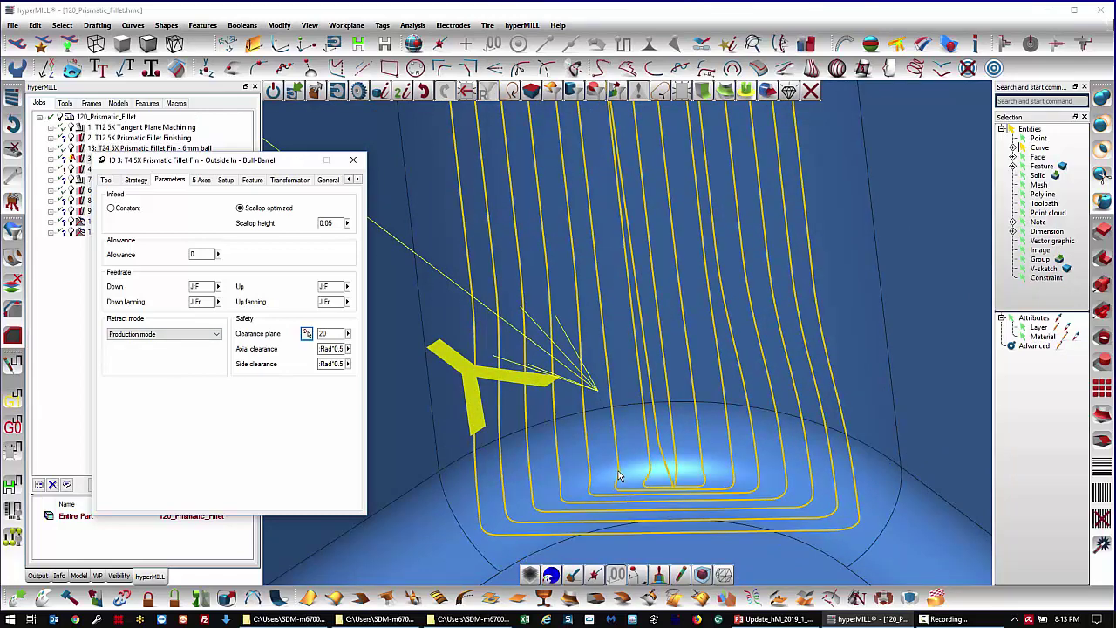
pyautogui.scroll(-5, 617, 473)
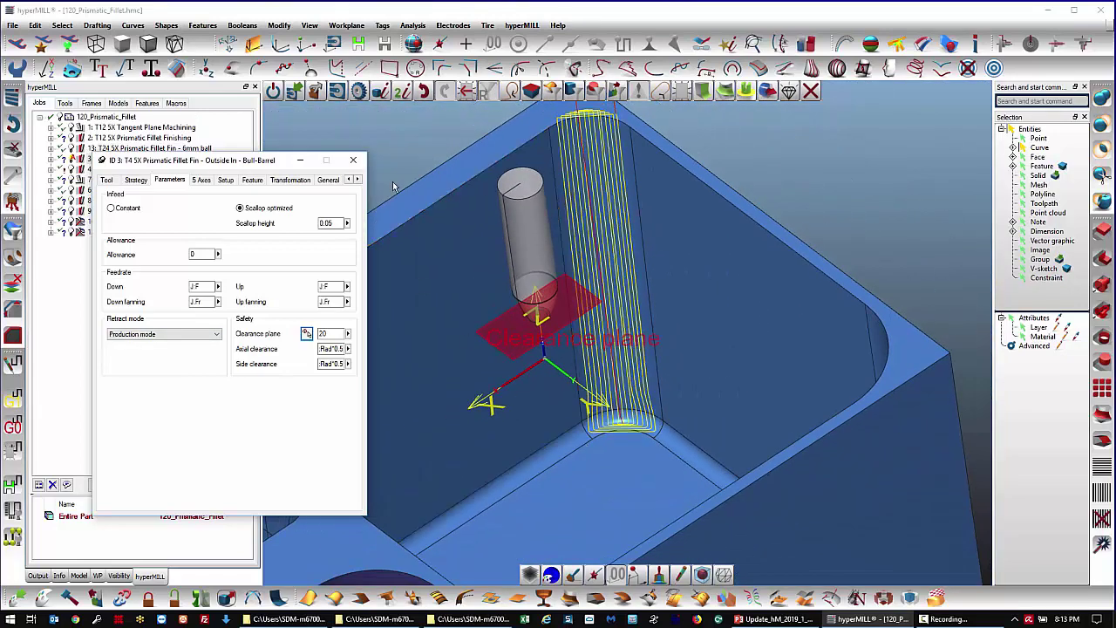
pyautogui.moveTo(395, 164); pyautogui.dragTo(397, 160, button='middle')
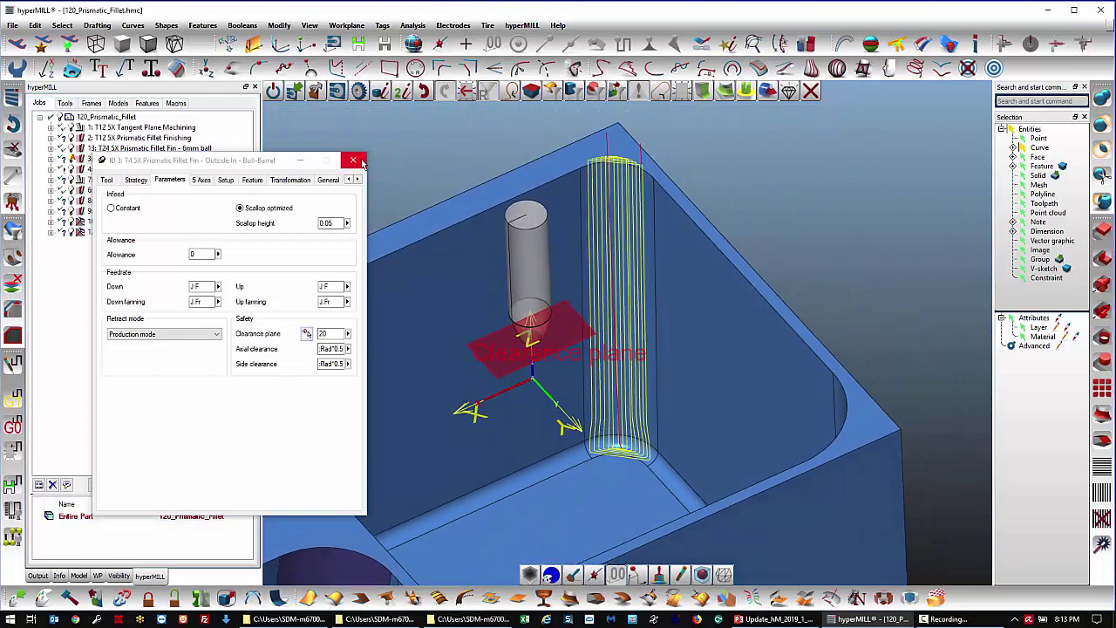
pyautogui.click(354, 160)
# - Replay the T4 fillet job's internal simulation with the job dialog closed
pyautogui.press('t')
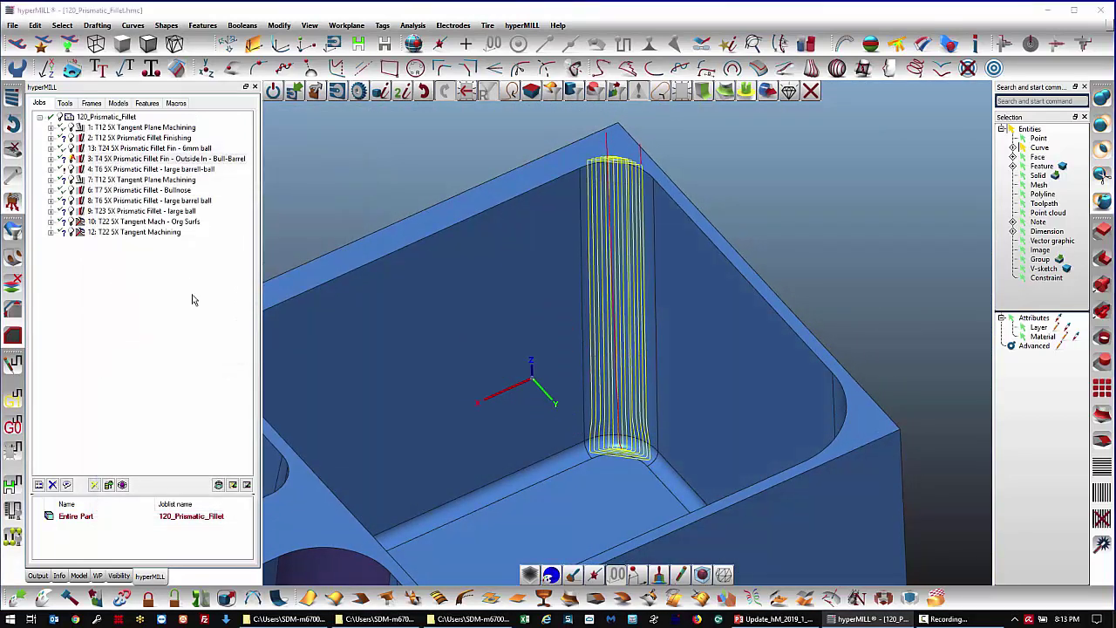
pyautogui.click(991, 217)
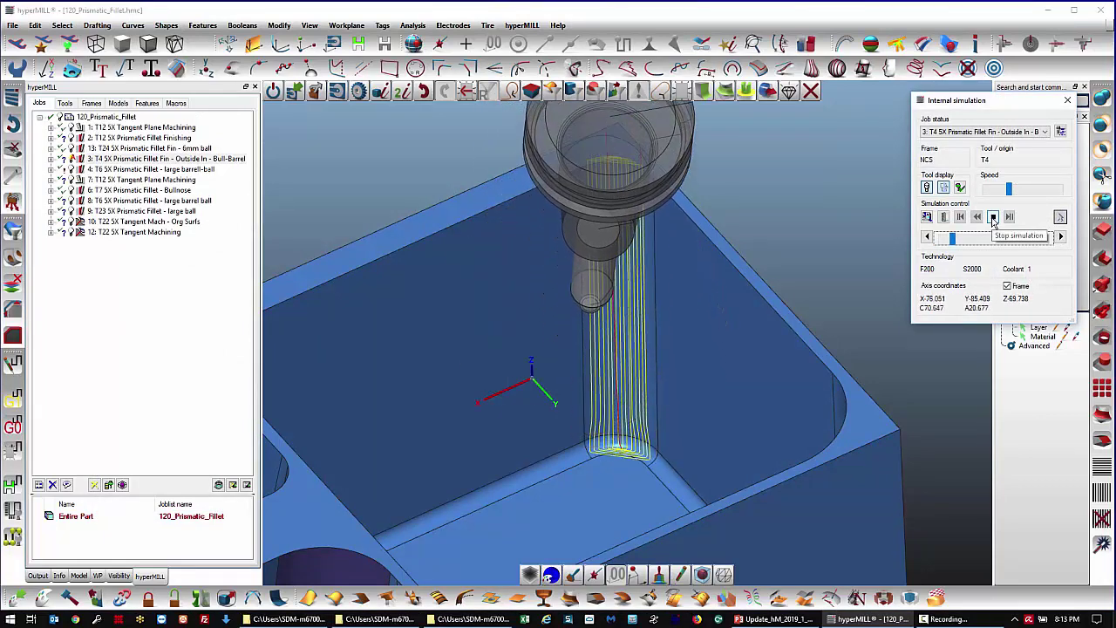
pyautogui.click(1067, 100)
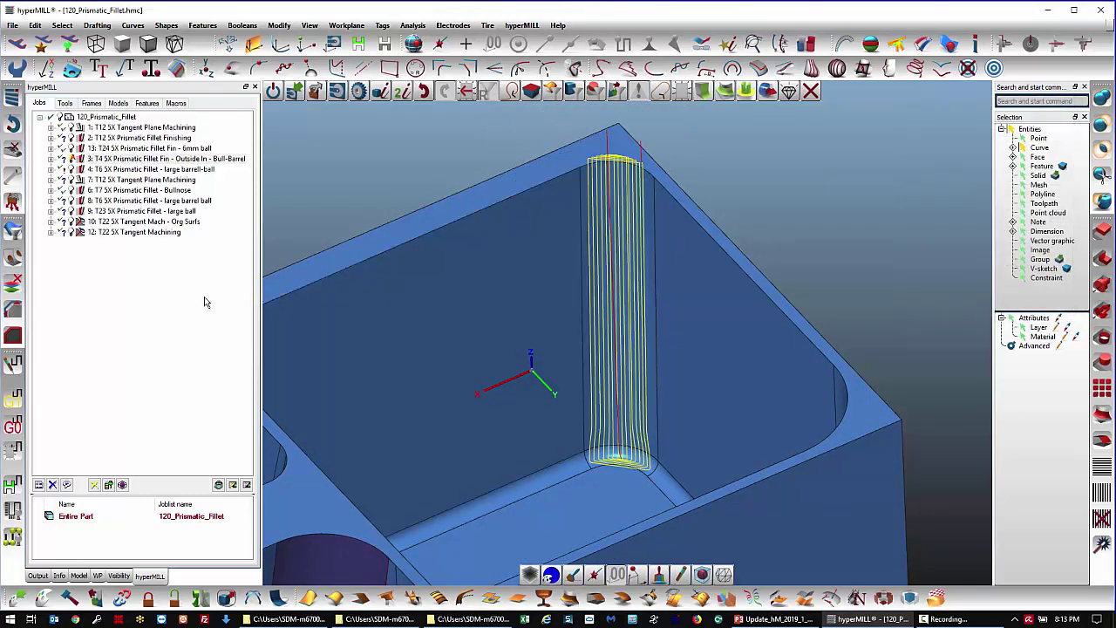
# - Open the T6 large barrel-ball fillet job and examine its tool shape, 5-axis contact mode and strategy settings
pyautogui.click(157, 171)
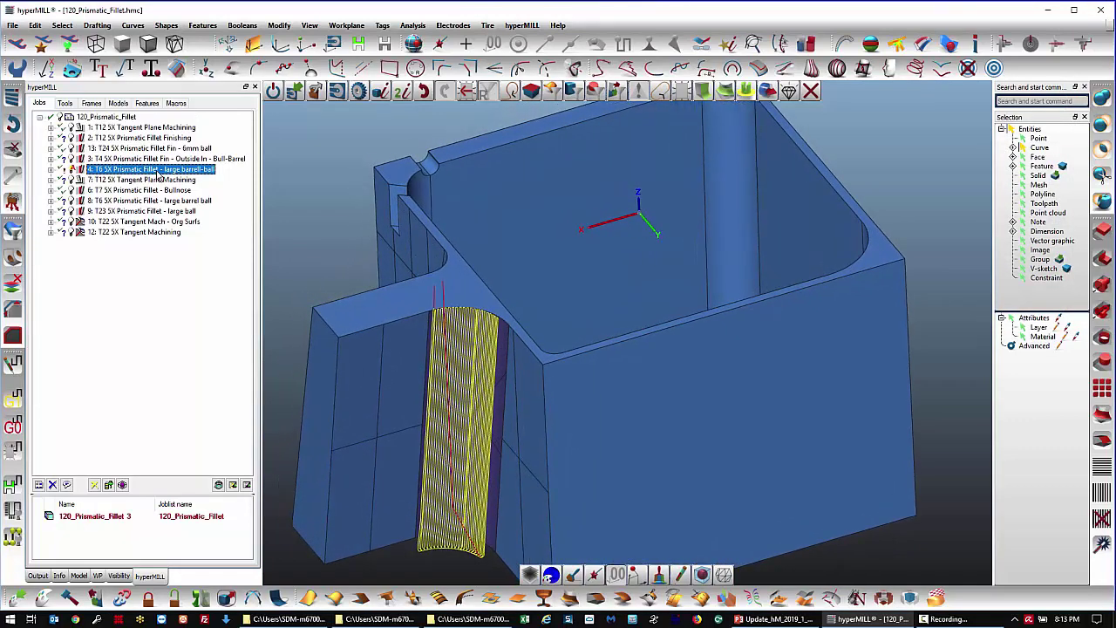
pyautogui.doubleClick(158, 171)
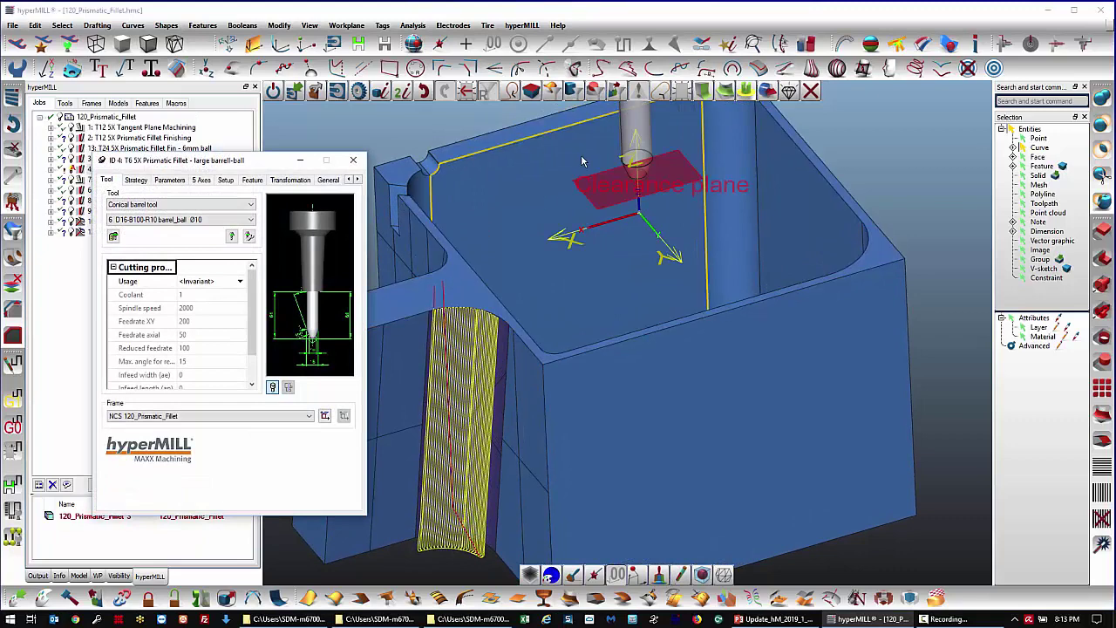
pyautogui.scroll(7, 637, 161)
pyautogui.scroll(-3, 627, 281)
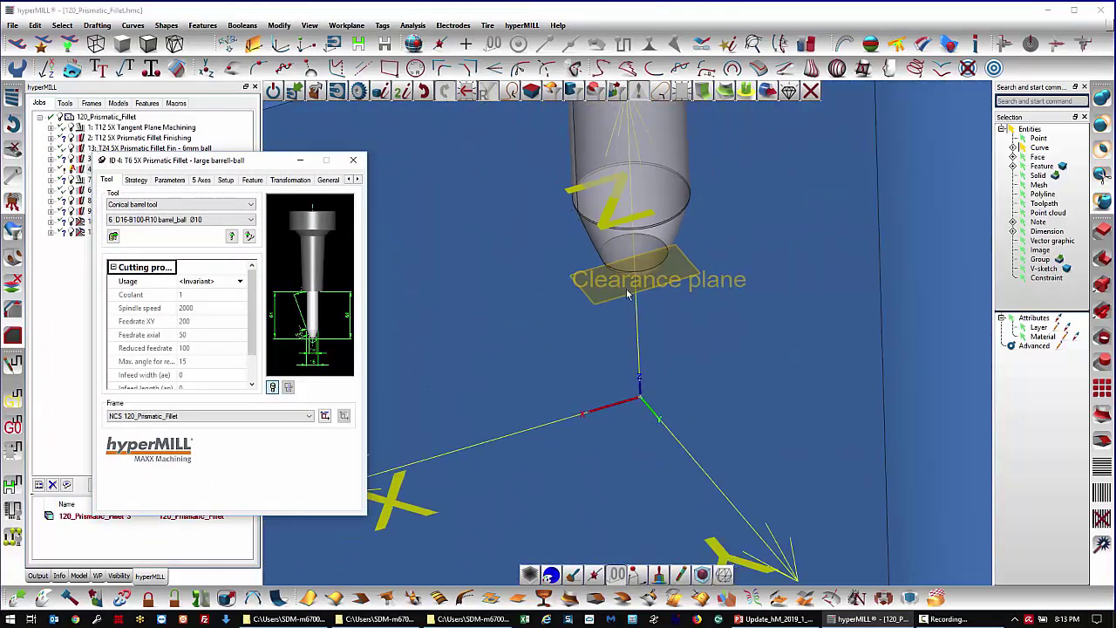
pyautogui.moveTo(622, 301)
pyautogui.mouseDown(button='middle')
pyautogui.moveTo(619, 265)
pyautogui.moveTo(614, 286)
pyautogui.mouseUp(button='middle')
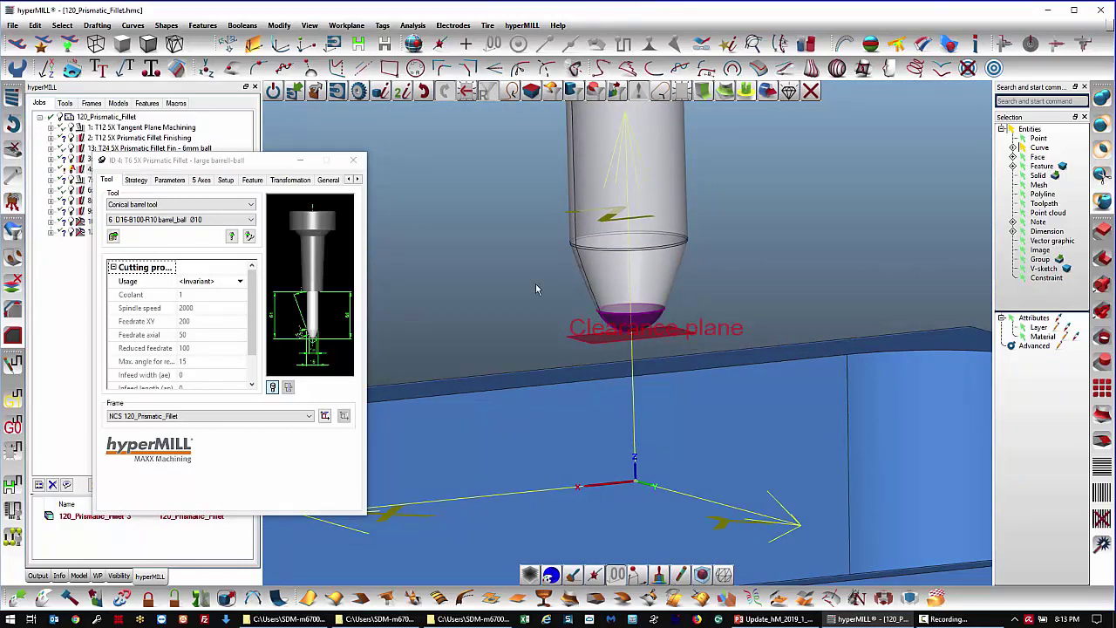
pyautogui.moveTo(532, 283); pyautogui.dragTo(587, 301, button='middle')
pyautogui.scroll(-5, 568, 288)
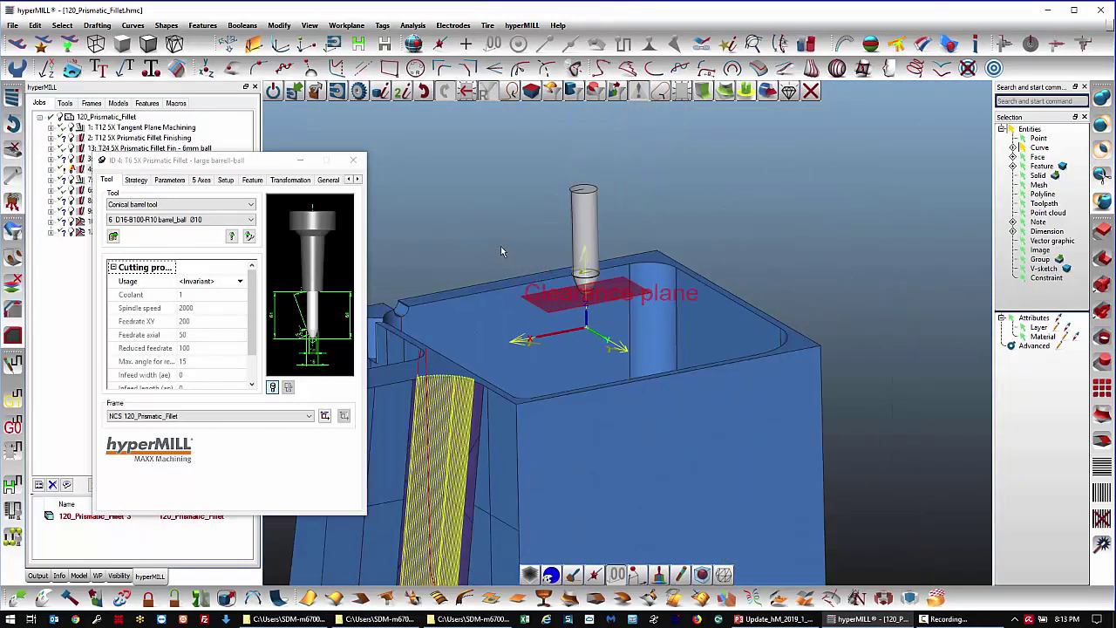
pyautogui.moveTo(497, 248); pyautogui.dragTo(489, 230, button='middle')
pyautogui.click(203, 182)
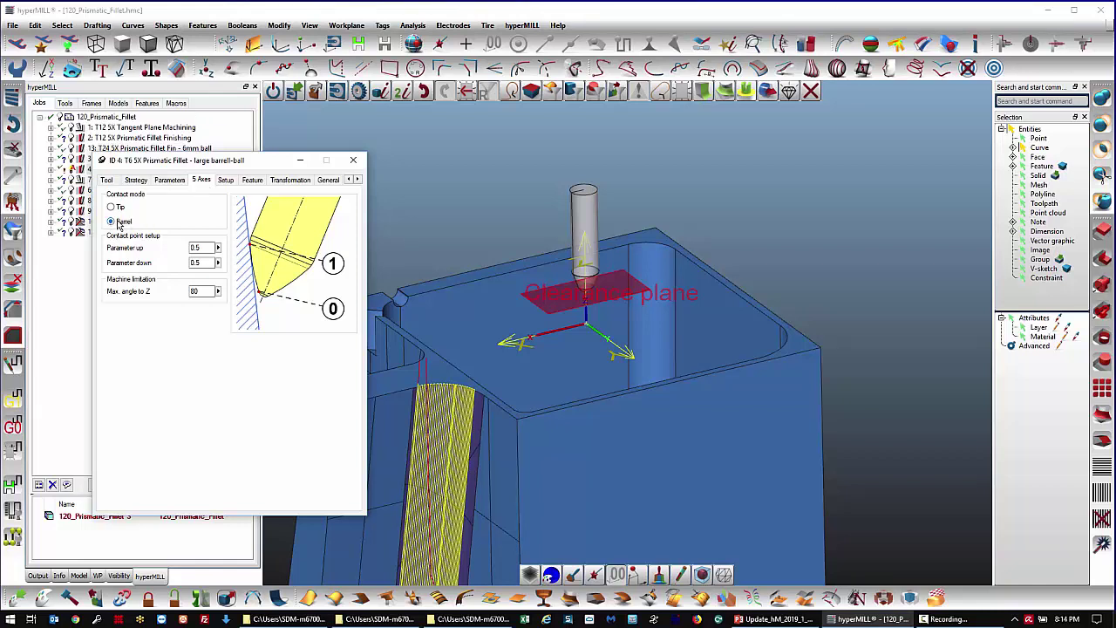
pyautogui.click(138, 181)
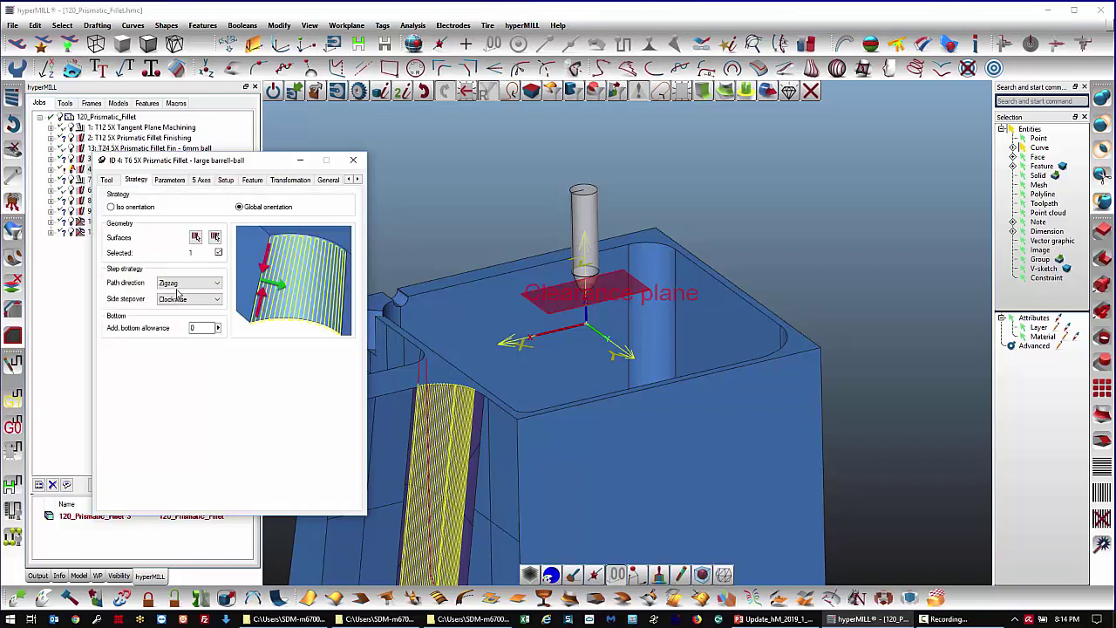
# - Reselect the tapered fillet face as the machining surface of the T6 large barrel-ball job
pyautogui.click(194, 239)
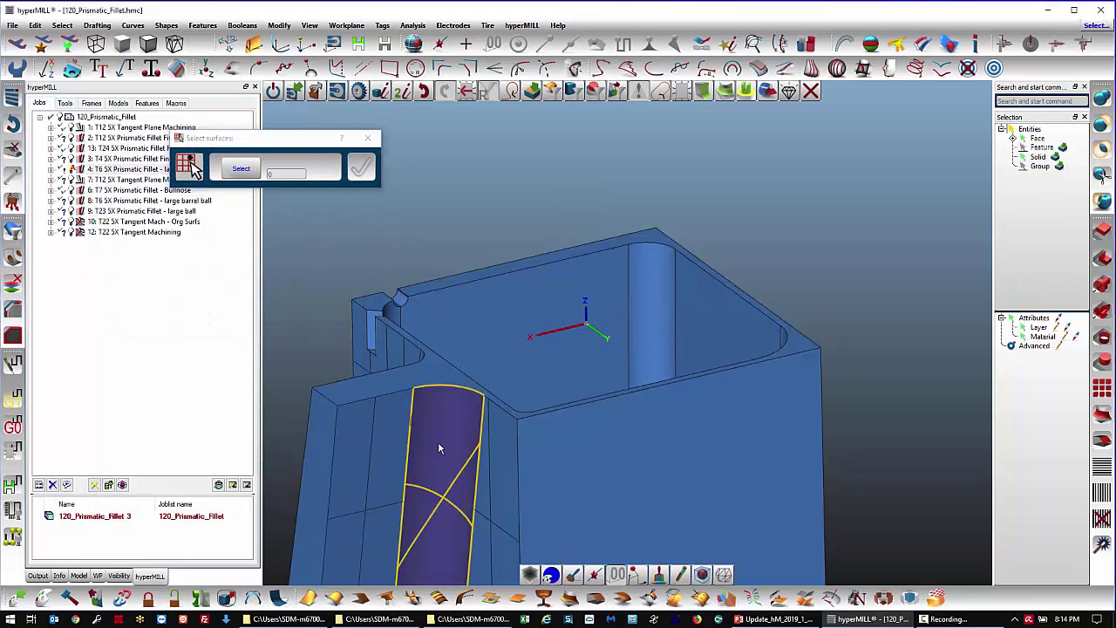
pyautogui.click(439, 388)
pyautogui.scroll(3, 317, 303)
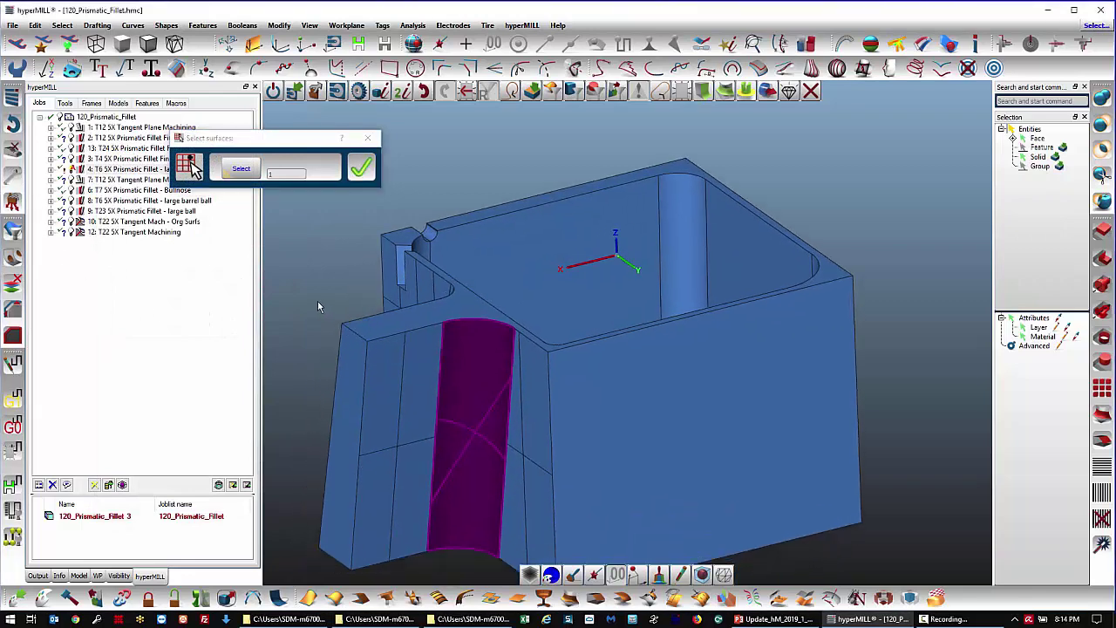
pyautogui.click(361, 169)
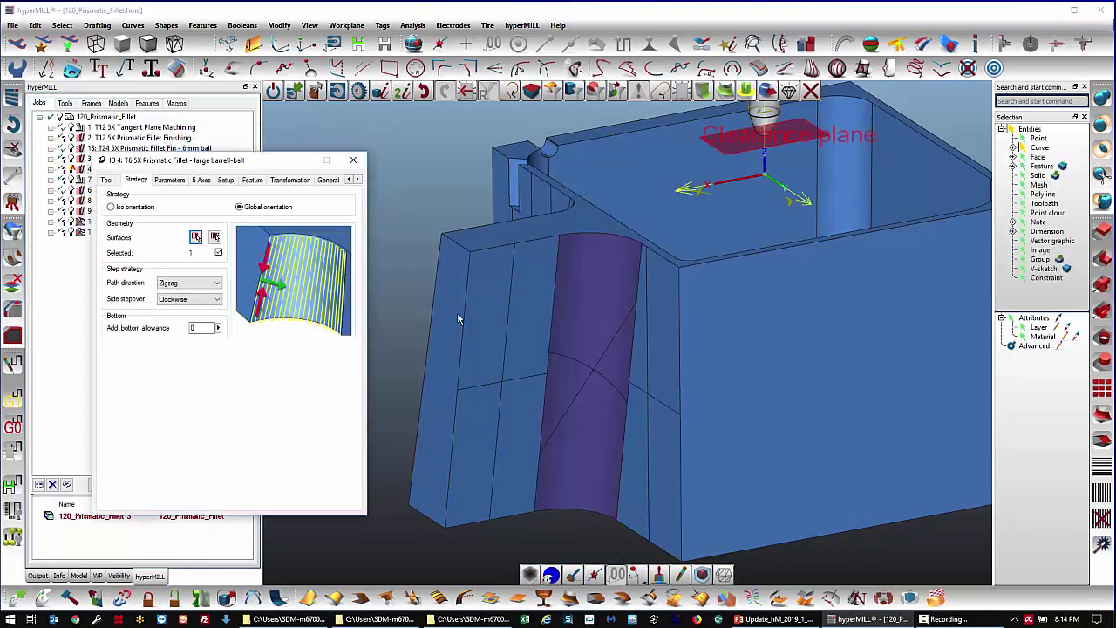
# - Calculate the T6 fillet job on the original face, overwriting its existing toolpath file, and close the calculation log
pyautogui.moveTo(560, 366); pyautogui.dragTo(540, 365, button='middle')
pyautogui.rightClick(178, 163)
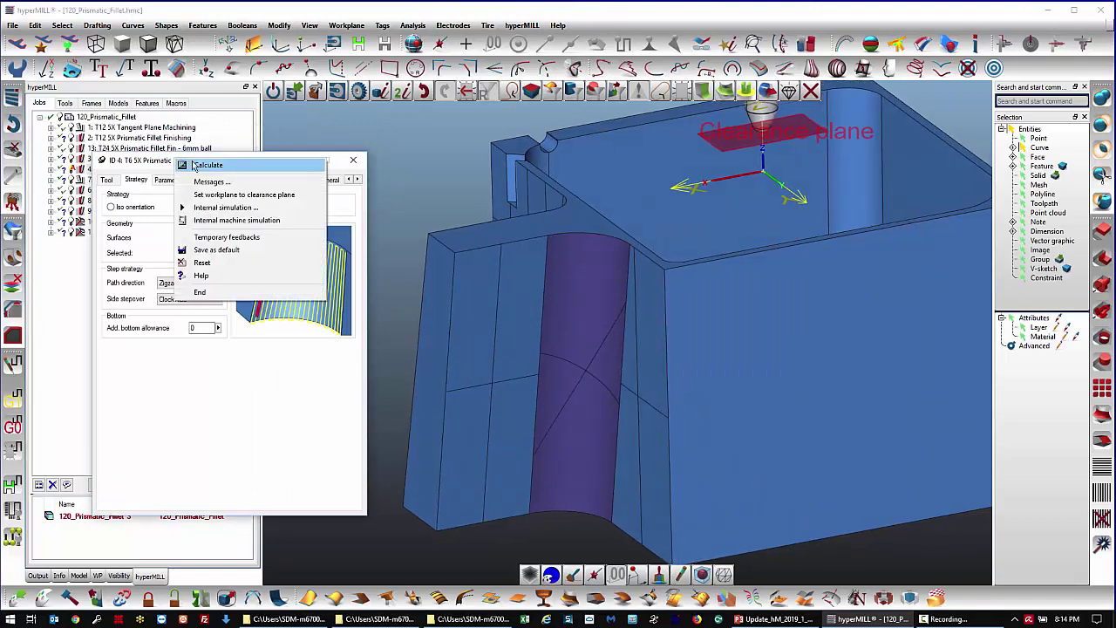
pyautogui.click(185, 165)
pyautogui.click(586, 383)
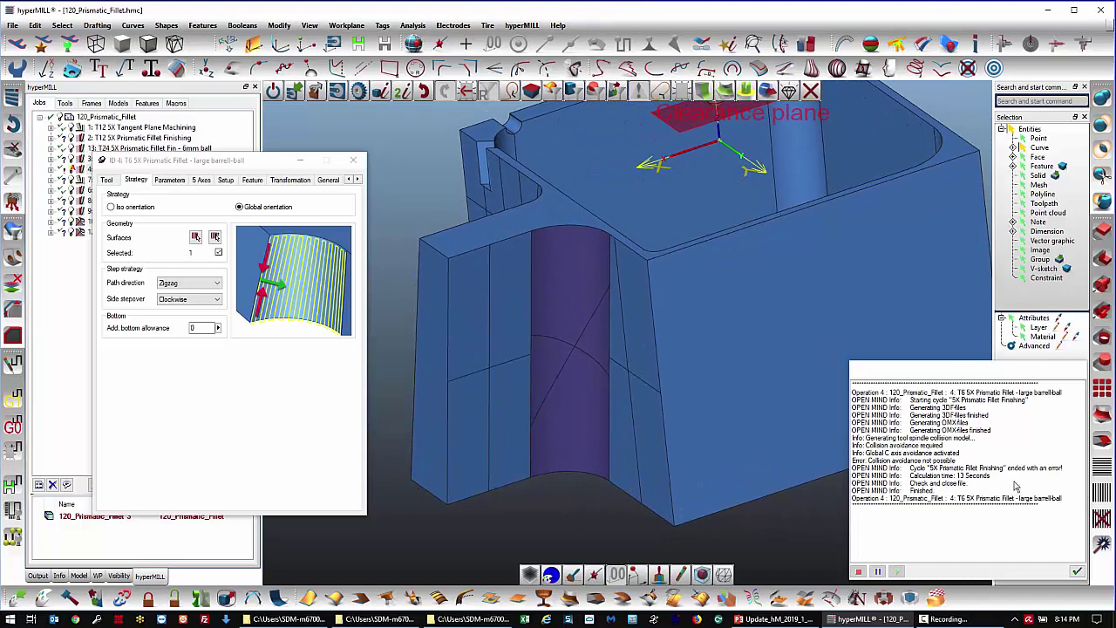
pyautogui.click(1079, 573)
# - Hide the original fillet face and replace it with a ruled surface between the fillet's upper and lower edge arcs
pyautogui.click(579, 455)
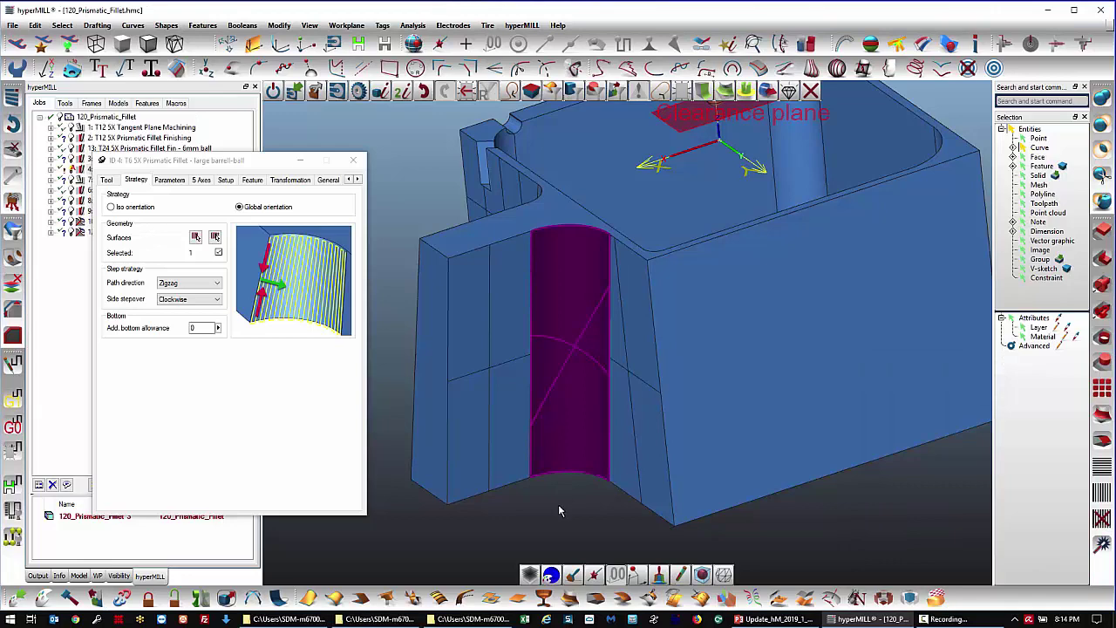
pyautogui.press('h')
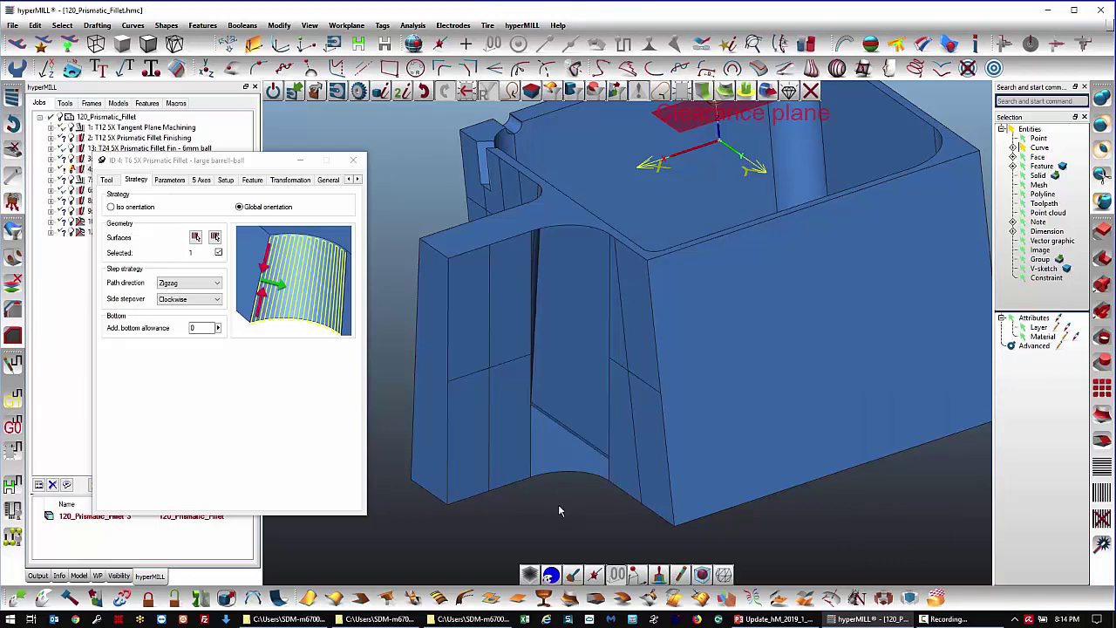
pyautogui.click(308, 602)
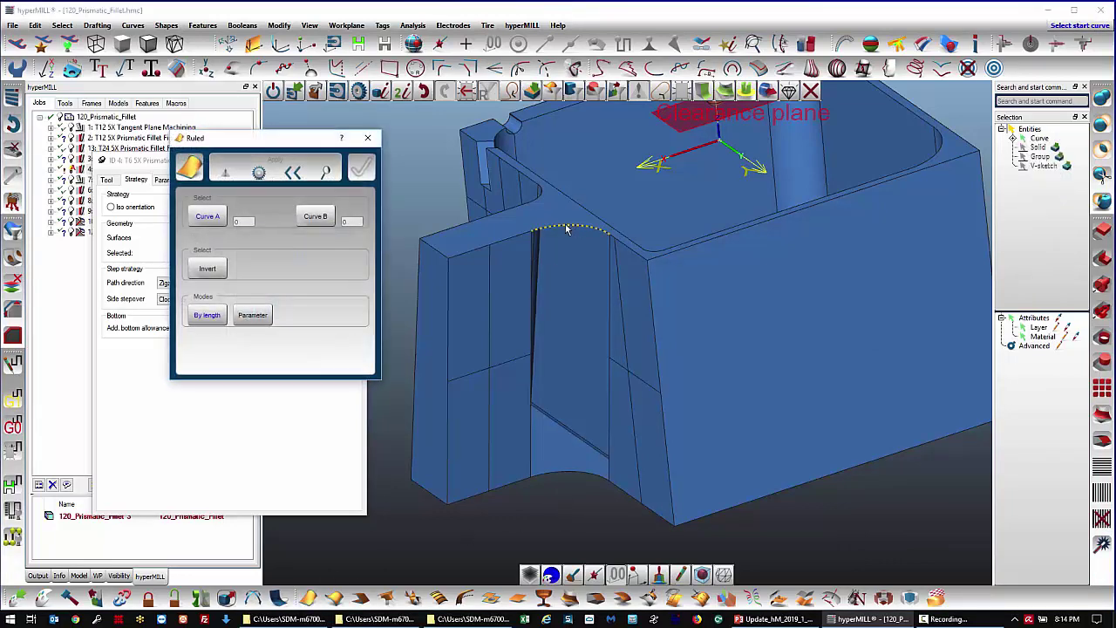
pyautogui.click(560, 477)
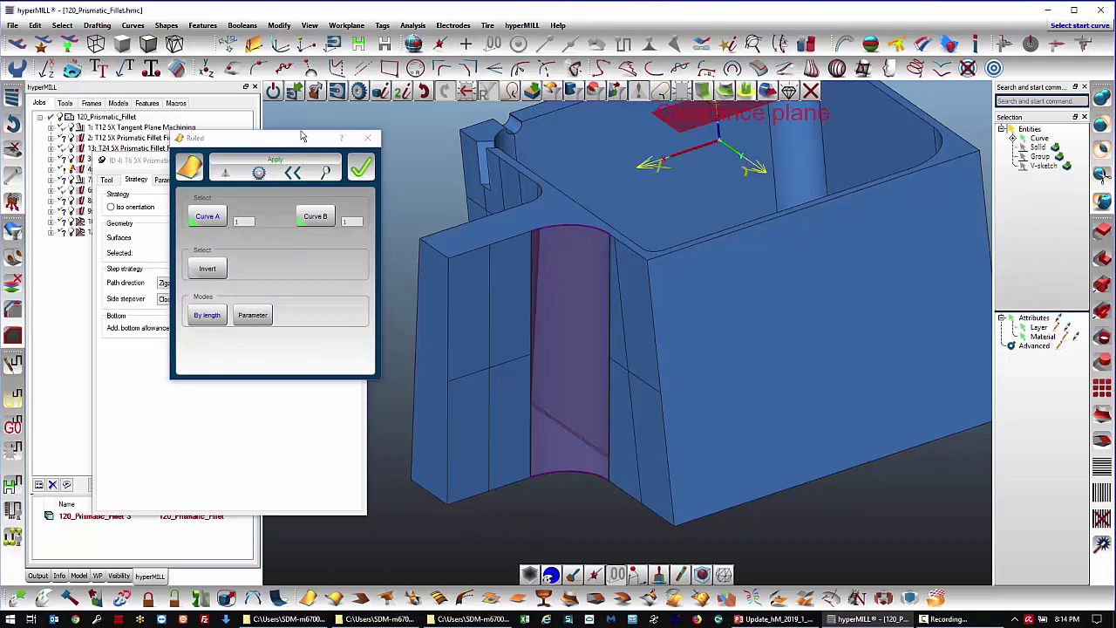
pyautogui.click(361, 166)
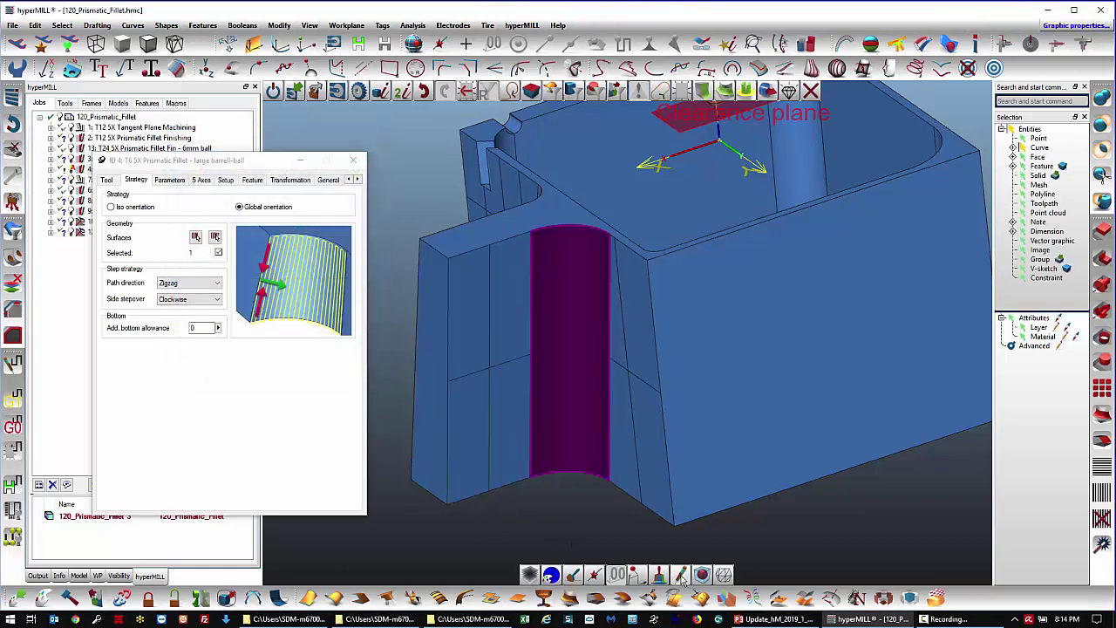
# - Set the new ruled face's isoparametric display to 3 curves along U and 3 along V
pyautogui.click(682, 578)
pyautogui.click(304, 234)
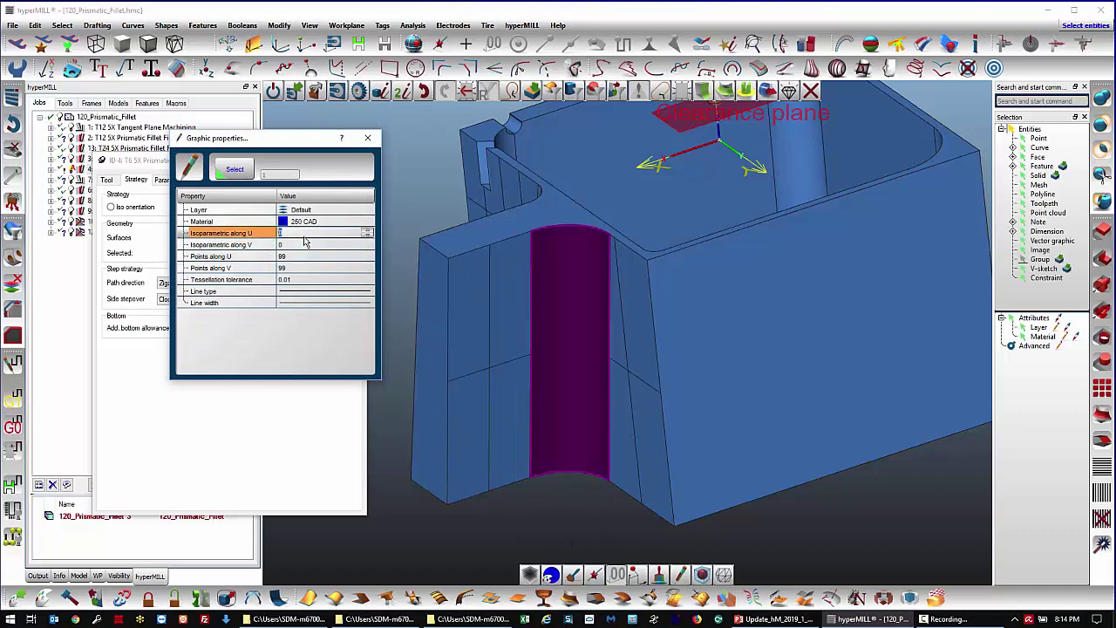
pyautogui.write('3')
pyautogui.press('Return')
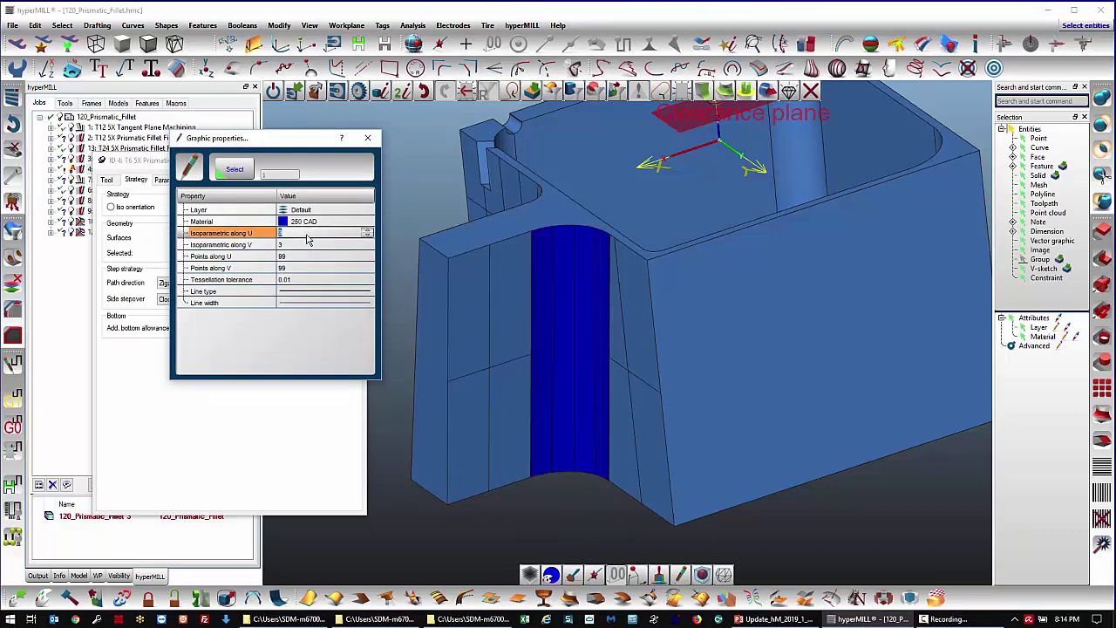
pyautogui.click(364, 146)
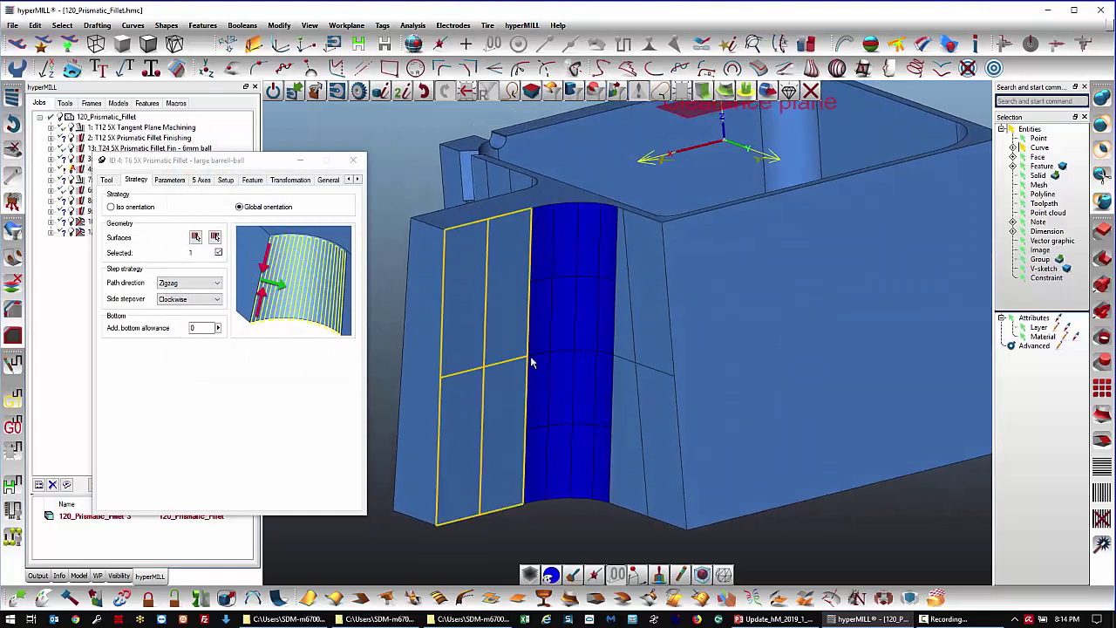
# - Assign the new ruled face as the T6 job's surface and recalculate the job, overwriting the existing toolpath file
pyautogui.click(195, 236)
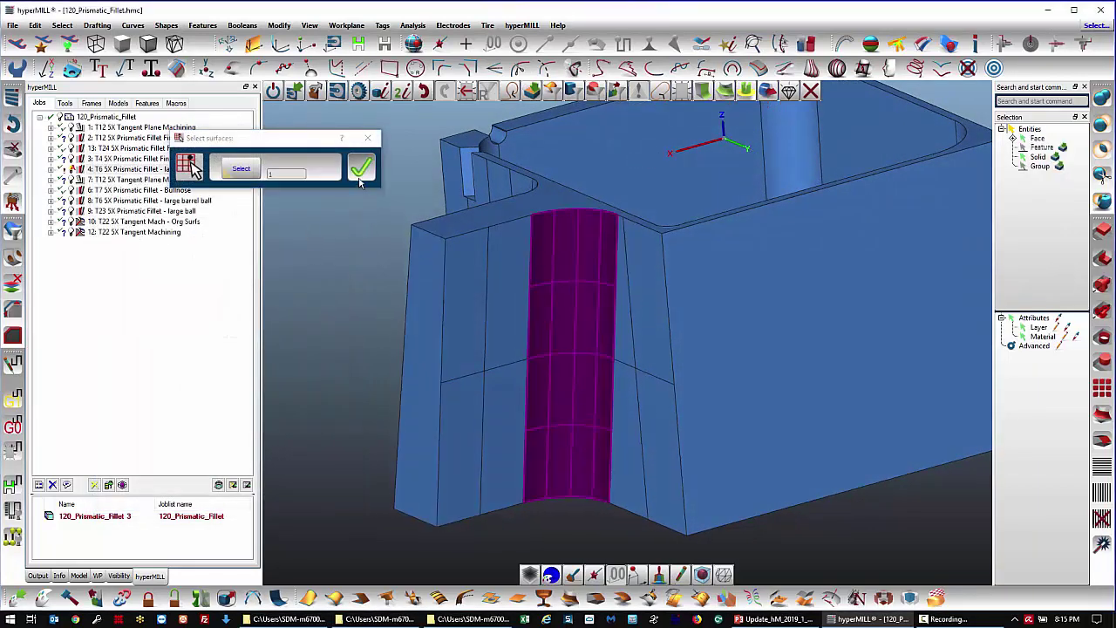
pyautogui.click(359, 177)
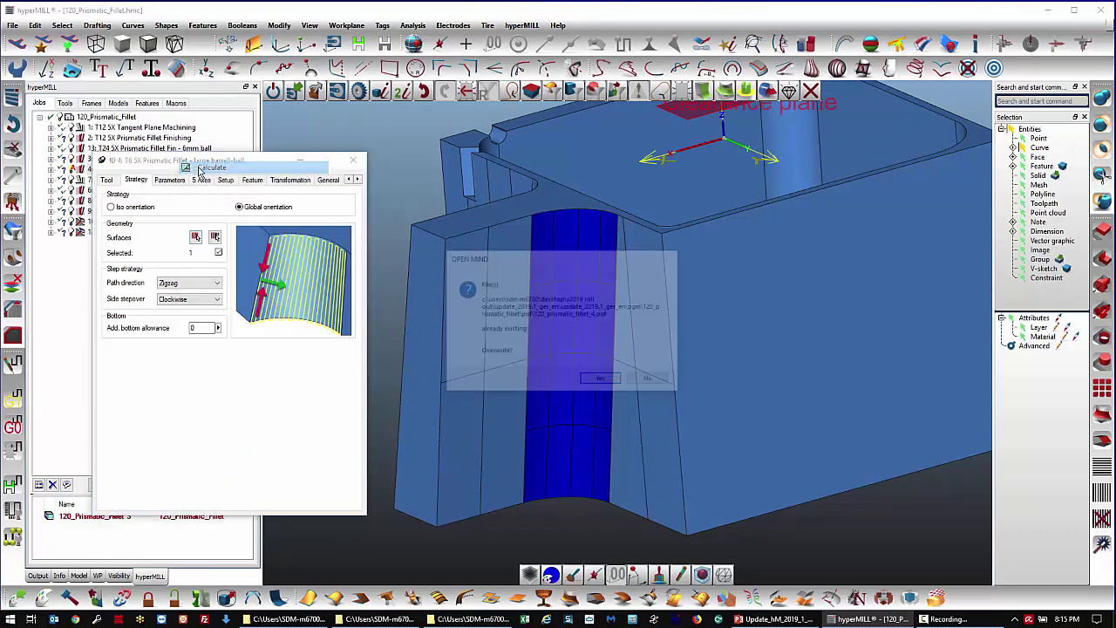
pyautogui.click(600, 385)
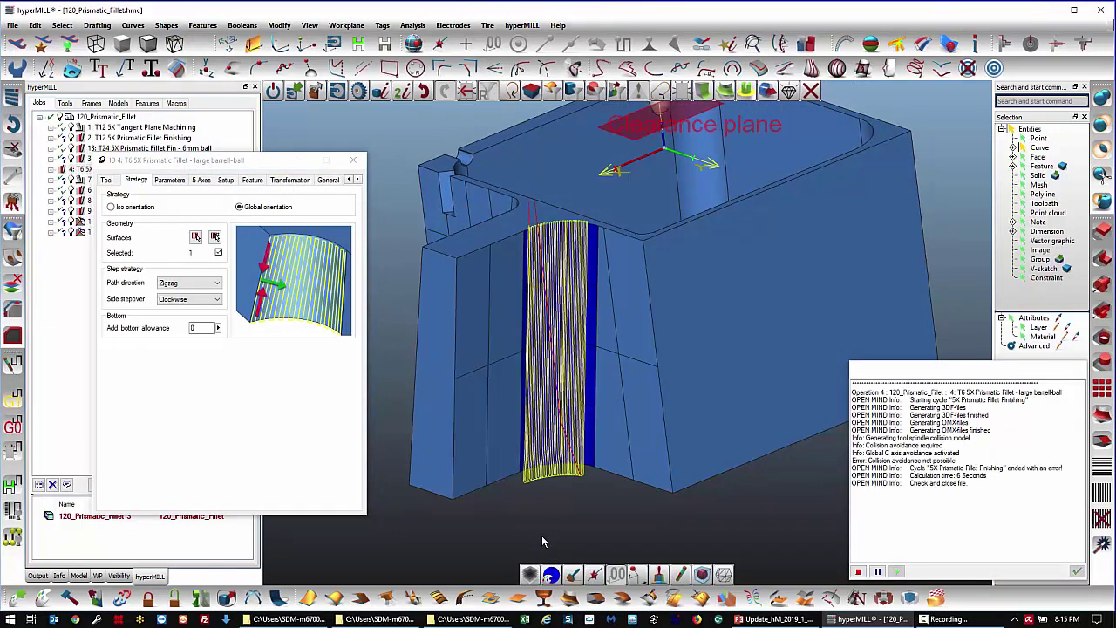
pyautogui.click(1010, 478)
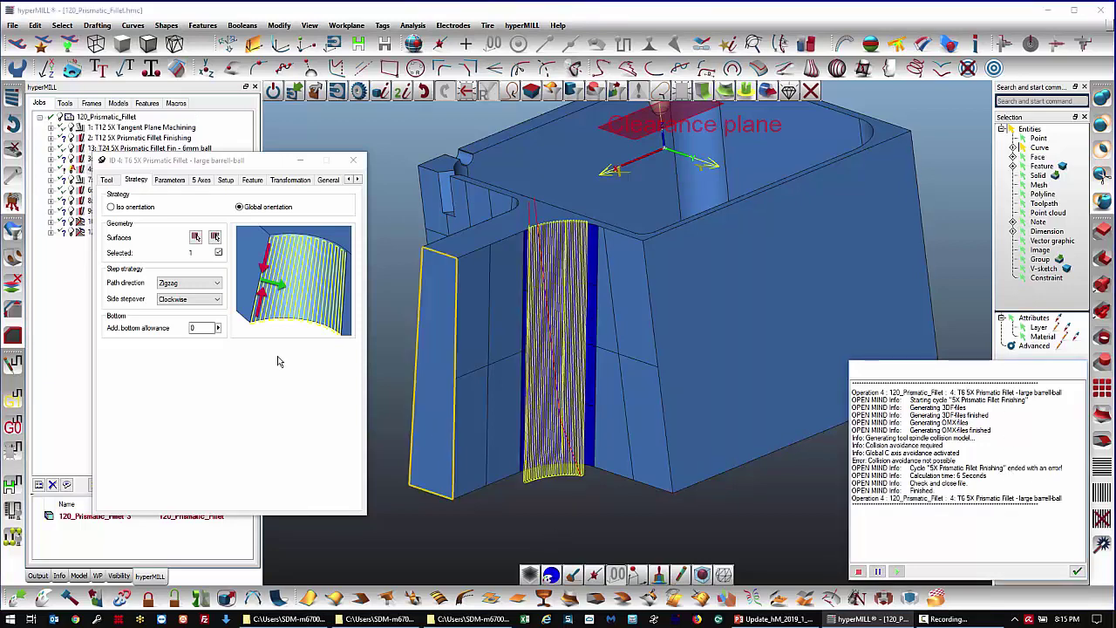
# - Play the recalculated T6 job's internal simulation to examine the fillet passes and tool tilt, and close the simulation and calculation log
pyautogui.rightClick(161, 162)
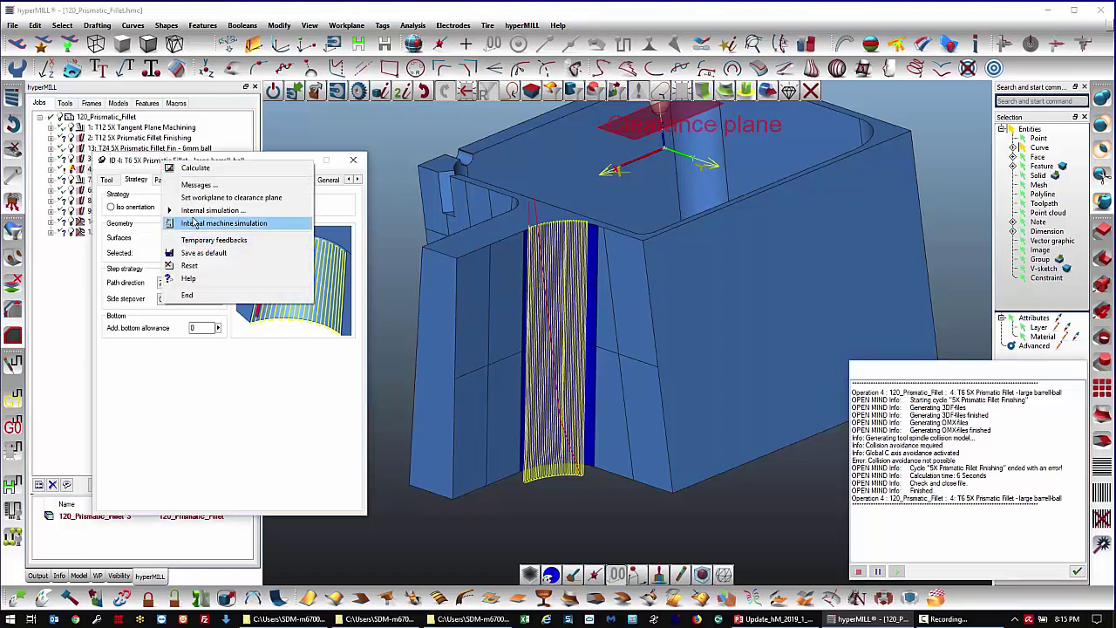
pyautogui.click(195, 224)
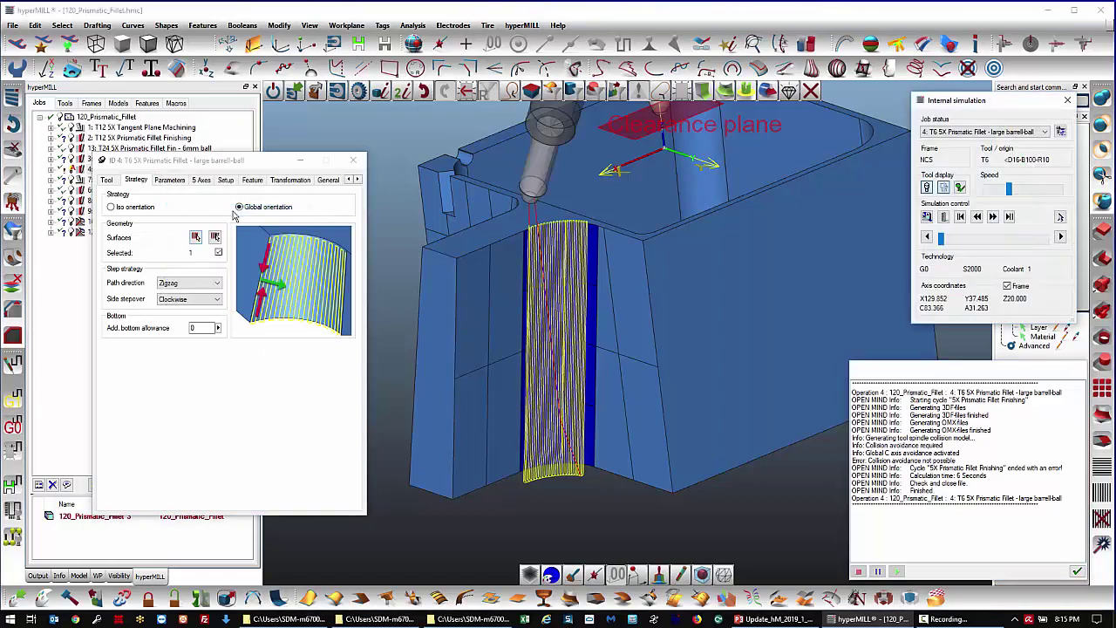
pyautogui.moveTo(945, 241); pyautogui.dragTo(1040, 245)
pyautogui.click(992, 217)
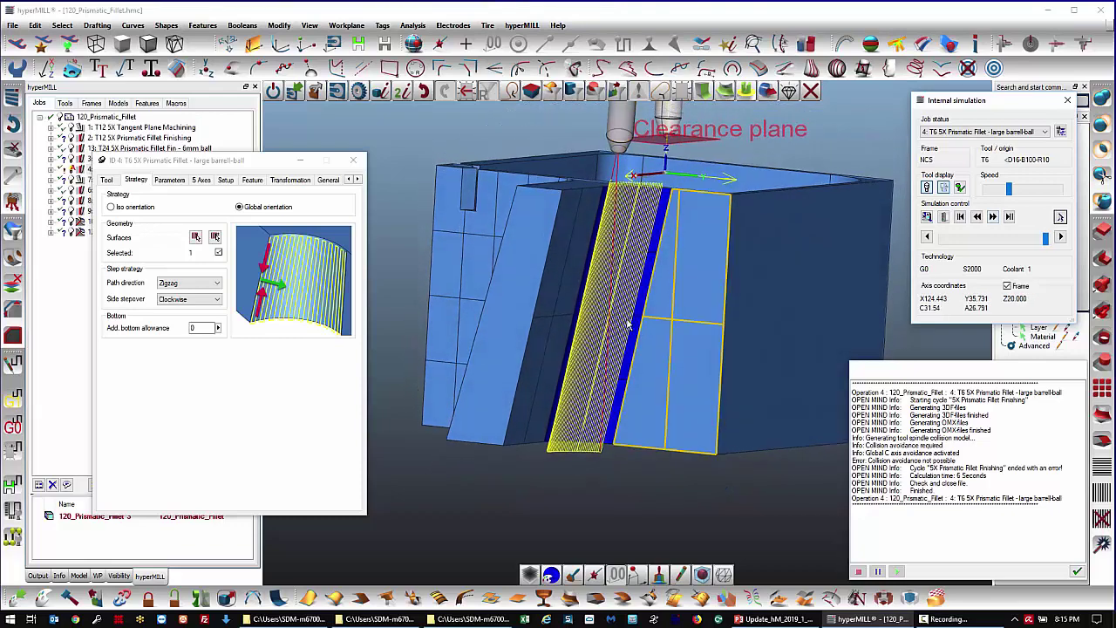
pyautogui.click(576, 268)
pyautogui.click(574, 505)
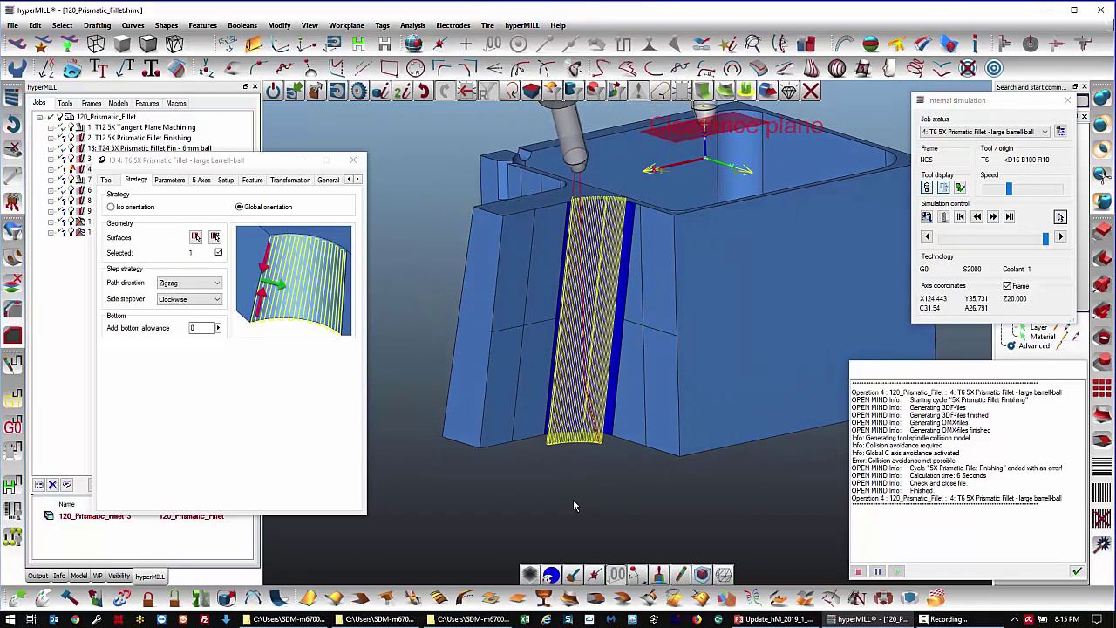
pyautogui.click(1067, 100)
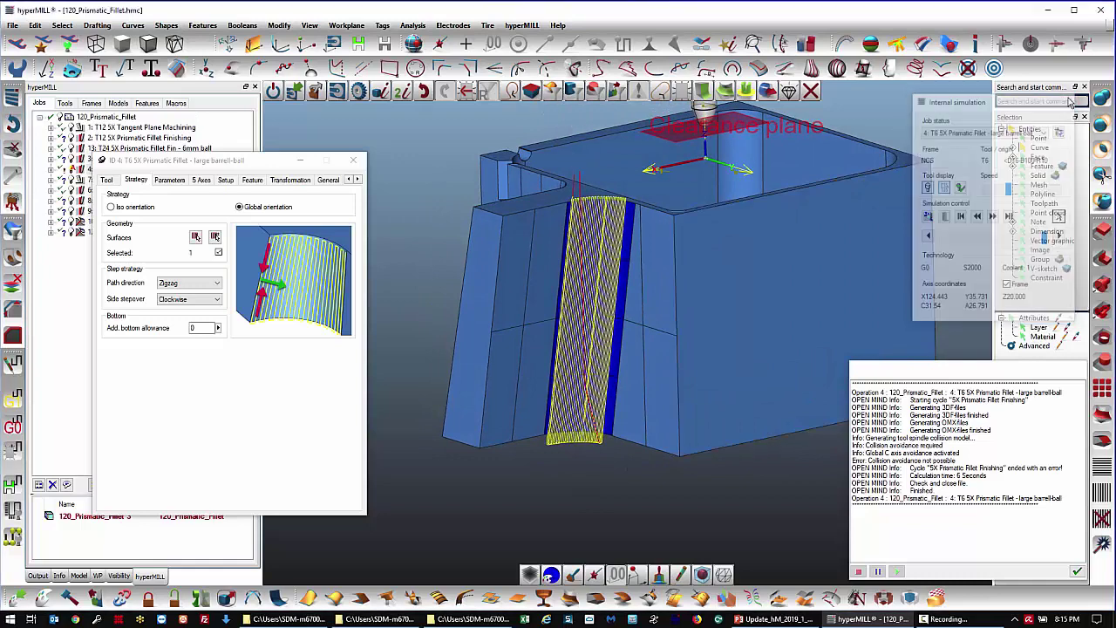
pyautogui.click(1077, 571)
# - Switch the T6 job's 5-axis contact mode from Barrel to Tip and open its minimum lag angle for editing
pyautogui.moveTo(789, 483); pyautogui.dragTo(607, 496, button='middle')
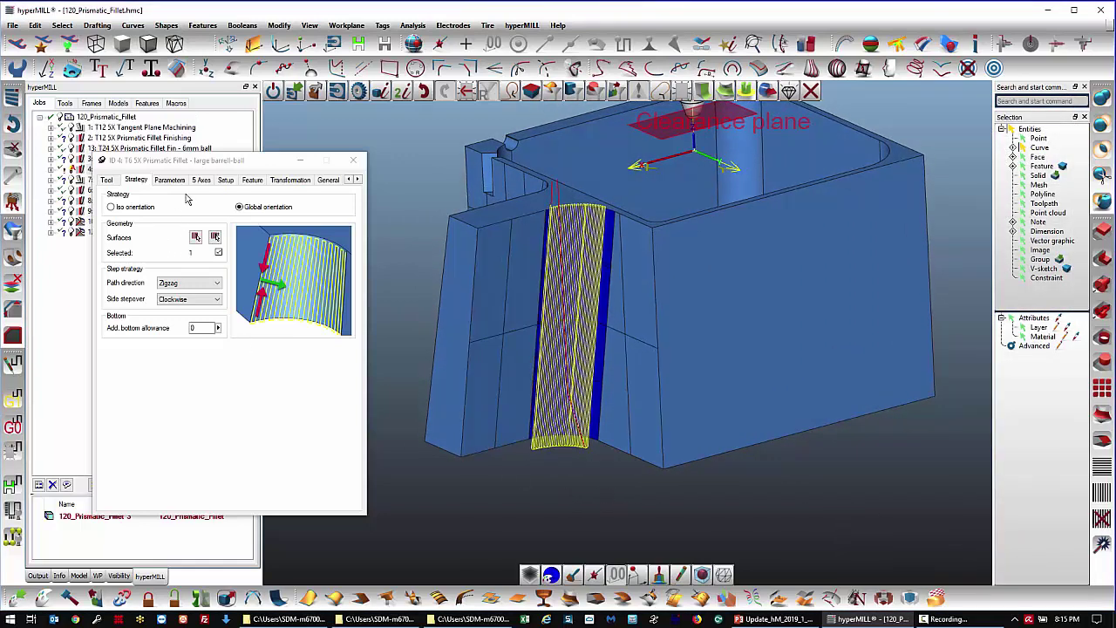
pyautogui.click(171, 180)
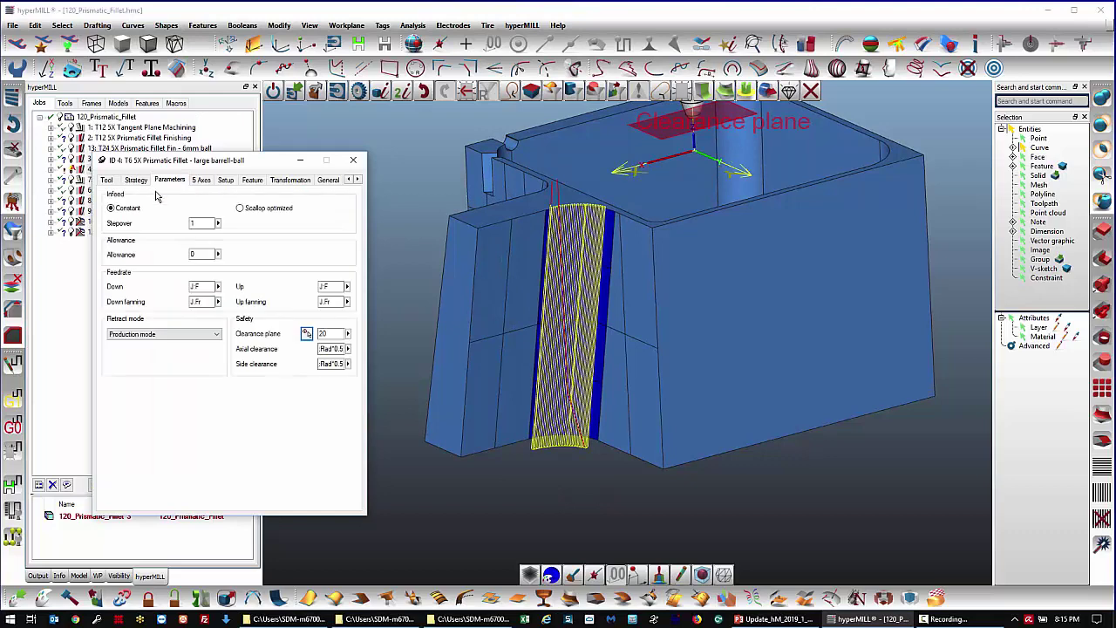
pyautogui.click(196, 181)
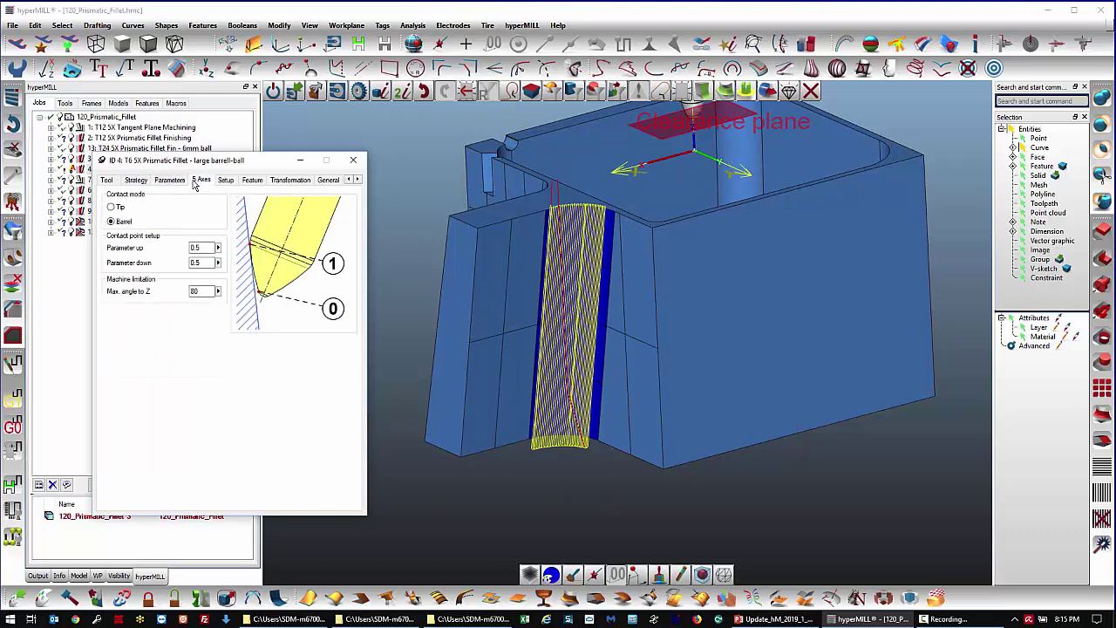
pyautogui.click(124, 208)
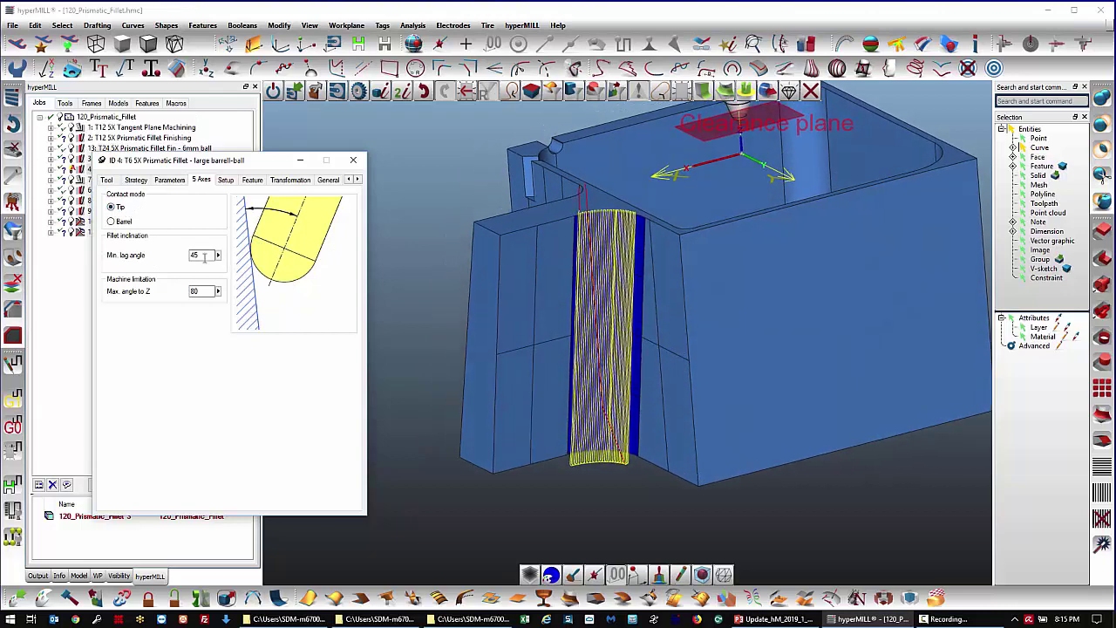
pyautogui.doubleClick(203, 255)
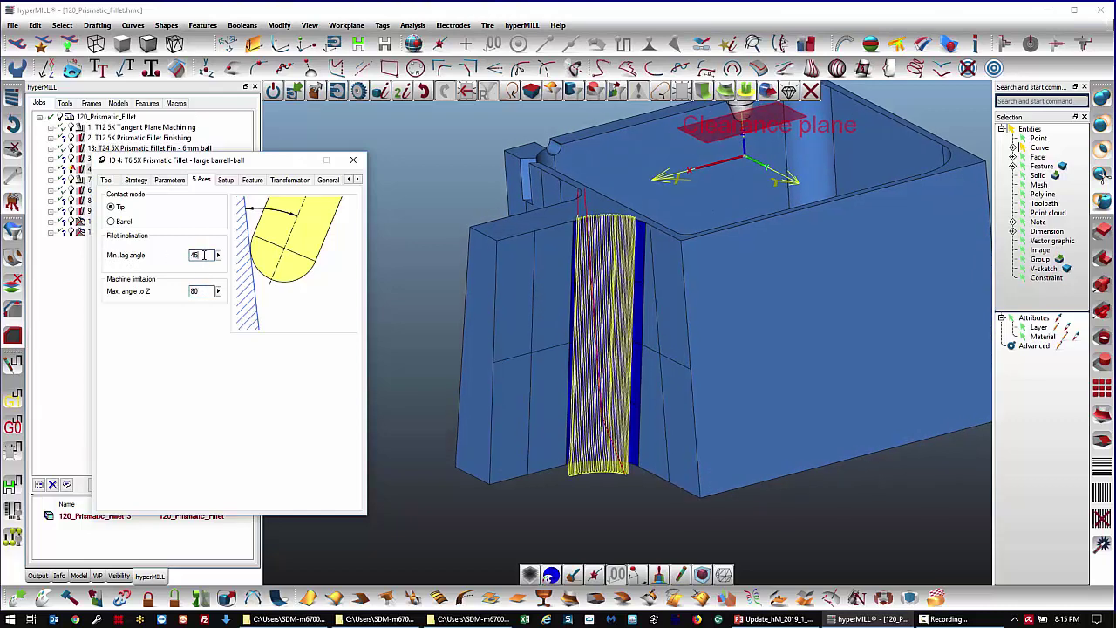
# - Read the job's 5-axis help page on contact mode, contact point setup and minimum lag angle, and close it
pyautogui.rightClick(169, 161)
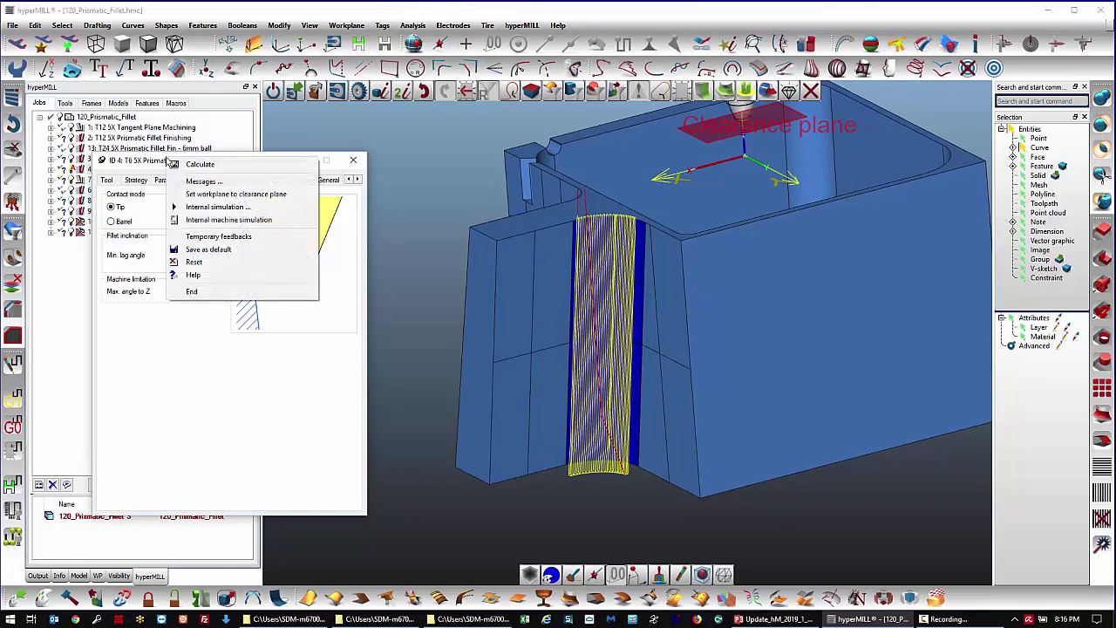
pyautogui.click(194, 275)
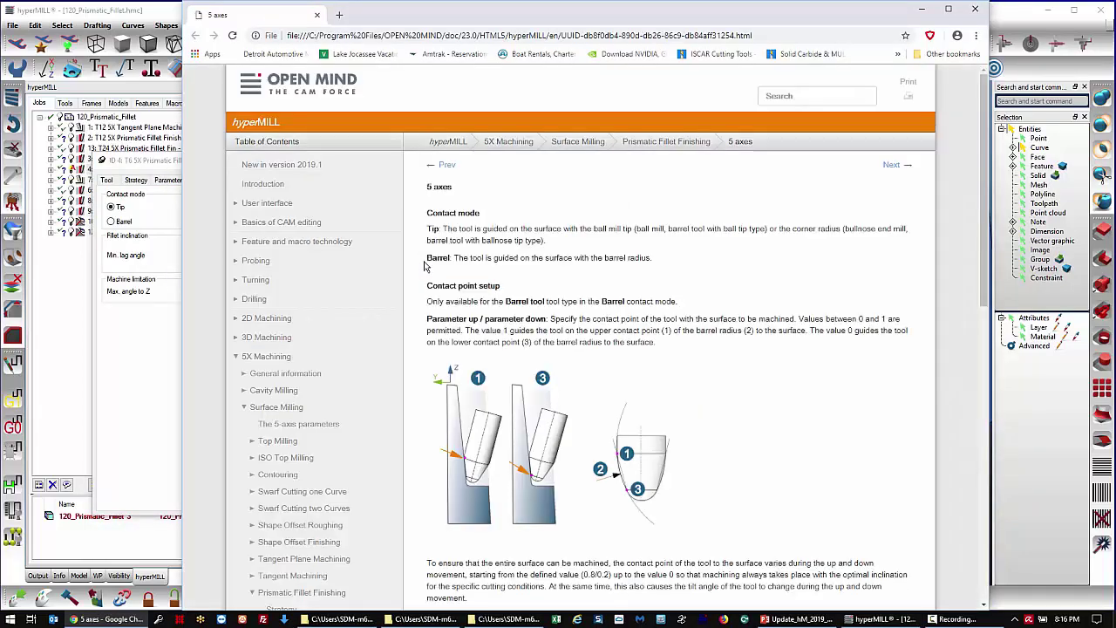
pyautogui.scroll(-3, 424, 266)
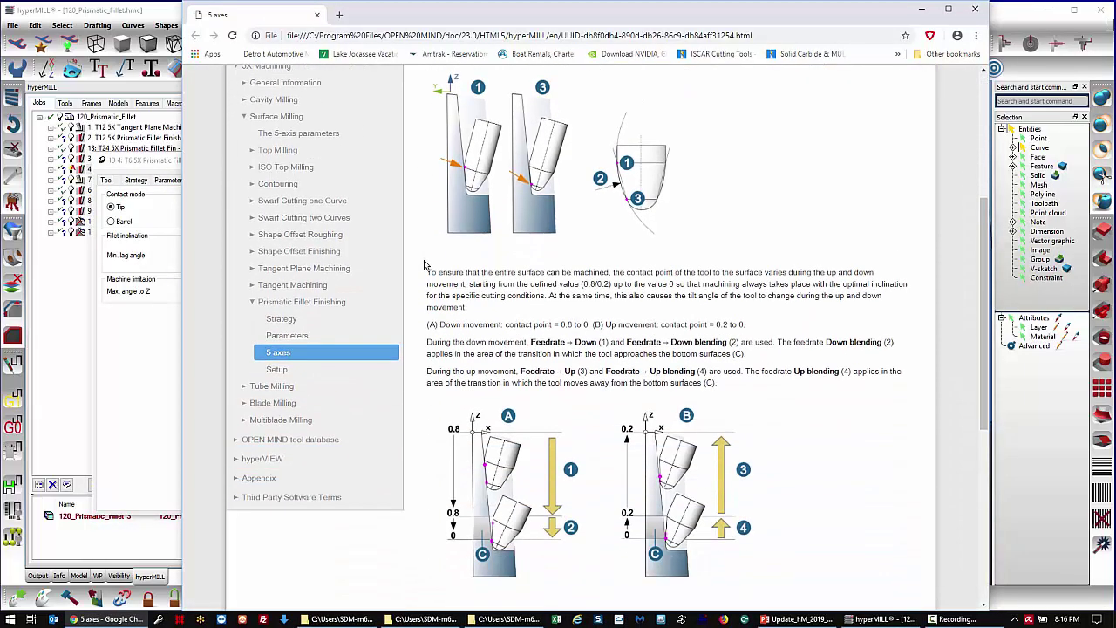
pyautogui.scroll(-3, 424, 266)
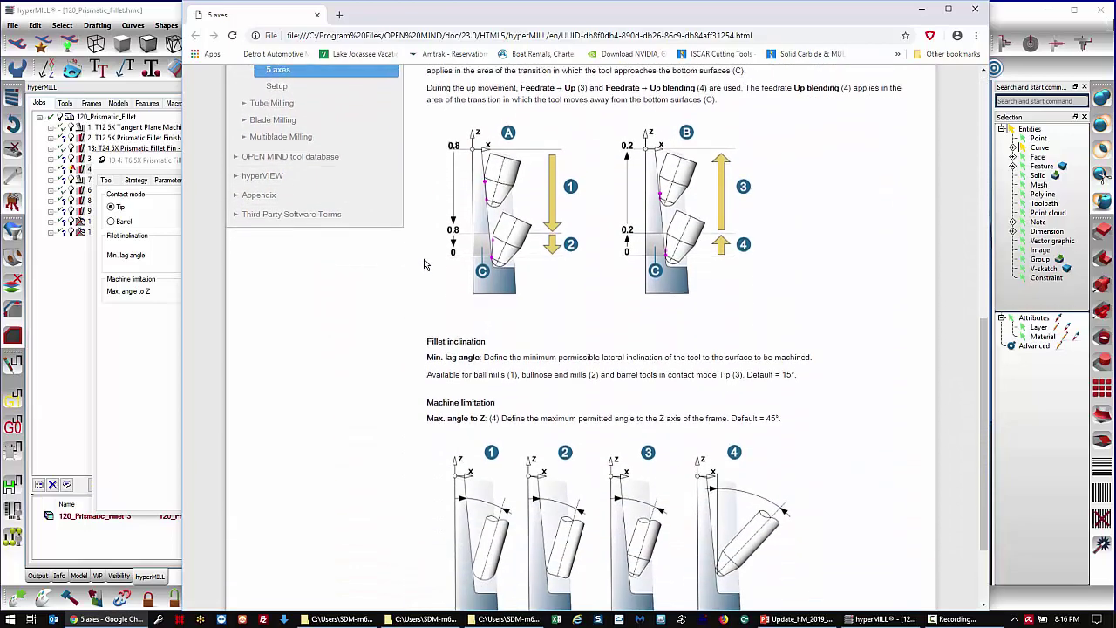
pyautogui.moveTo(485, 350); pyautogui.dragTo(809, 350)
pyautogui.click(615, 350)
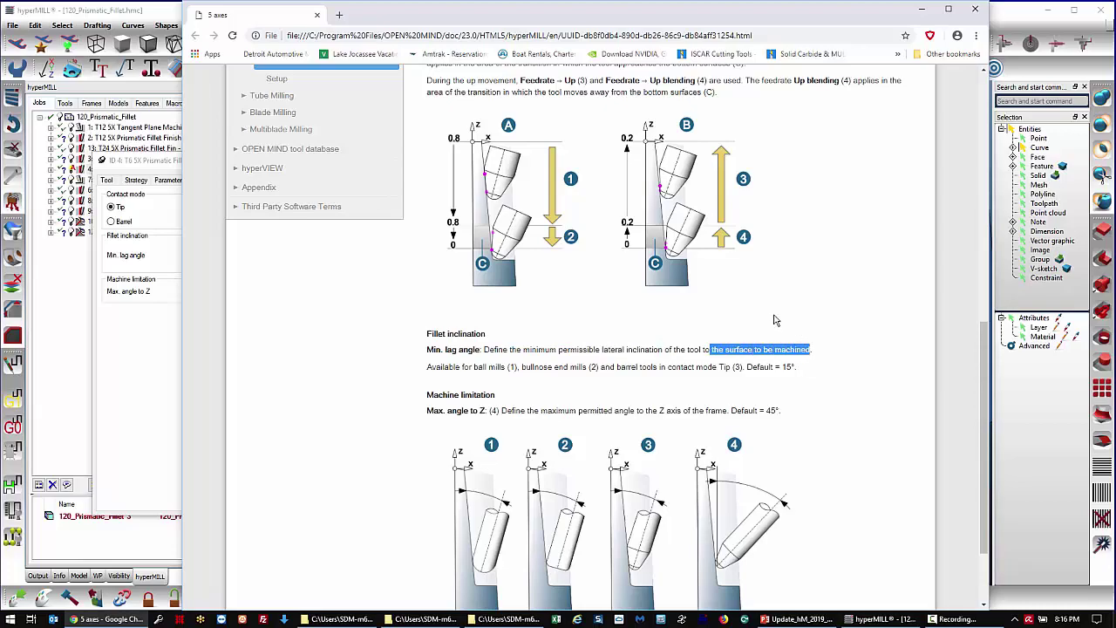
pyautogui.scroll(10, 691, 321)
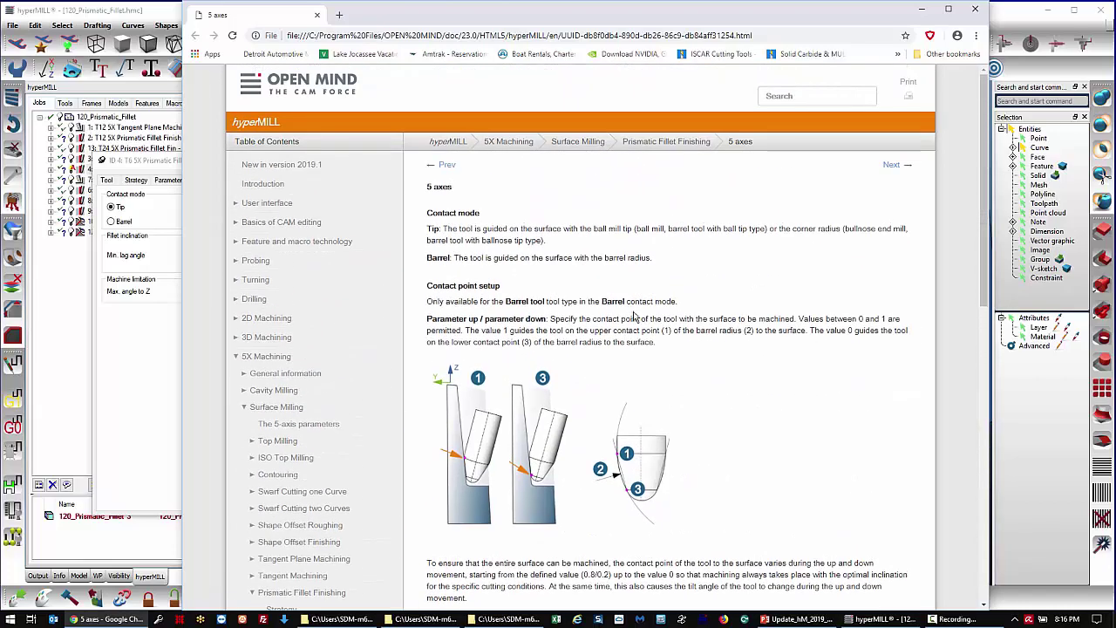
pyautogui.click(778, 96)
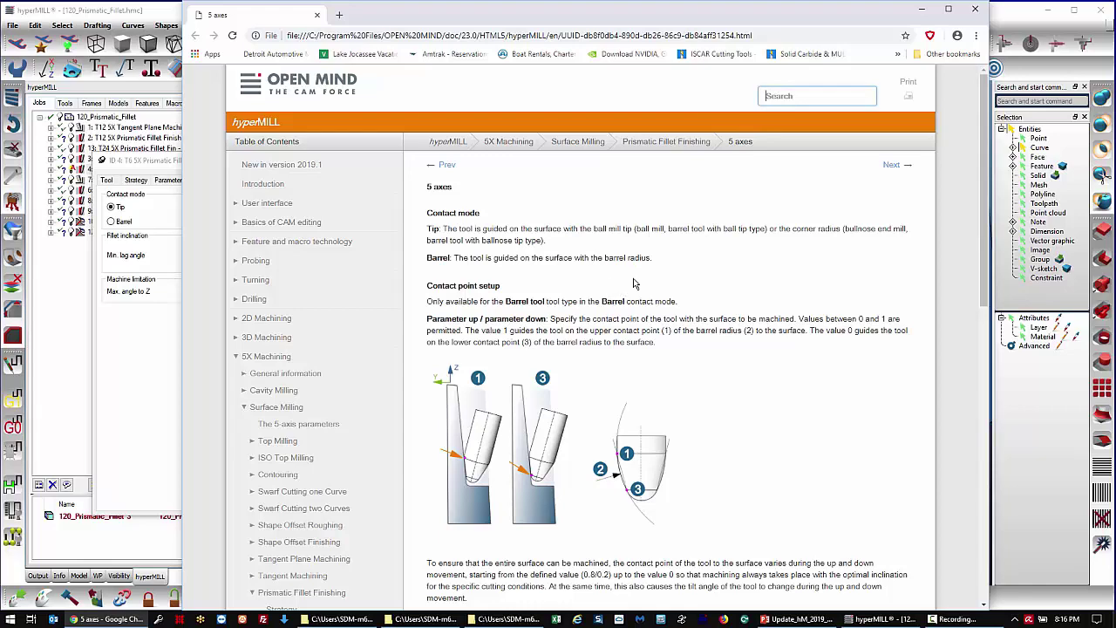
pyautogui.click(975, 9)
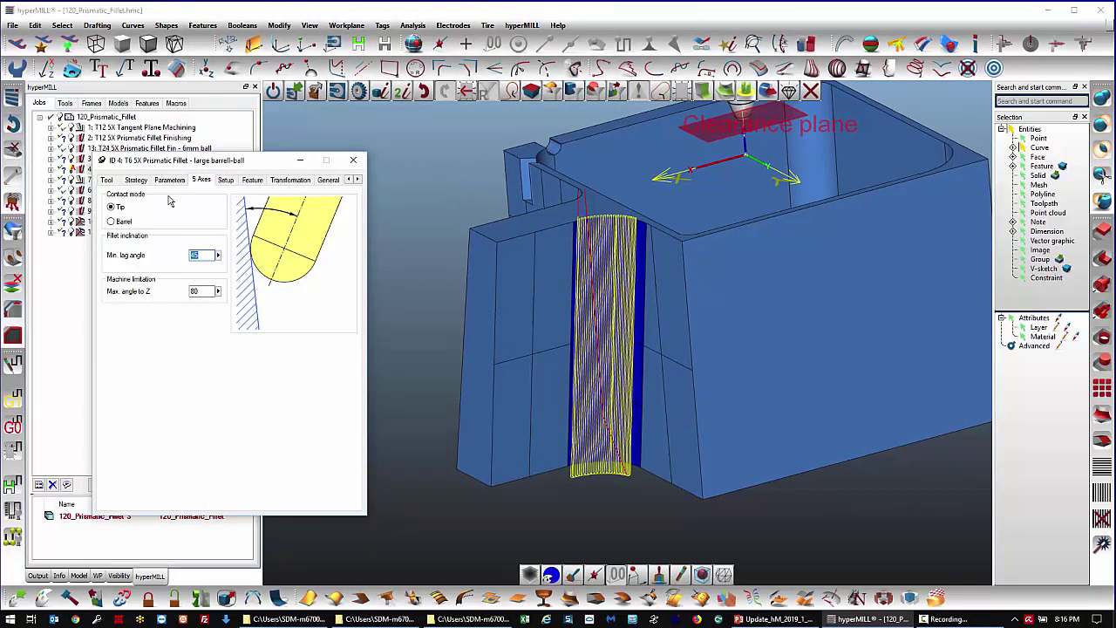
# - Recalculate the T6 job in Tip contact mode with a minimum lag angle of 45, overwriting the existing toolpath file
pyautogui.rightClick(177, 163)
pyautogui.click(206, 165)
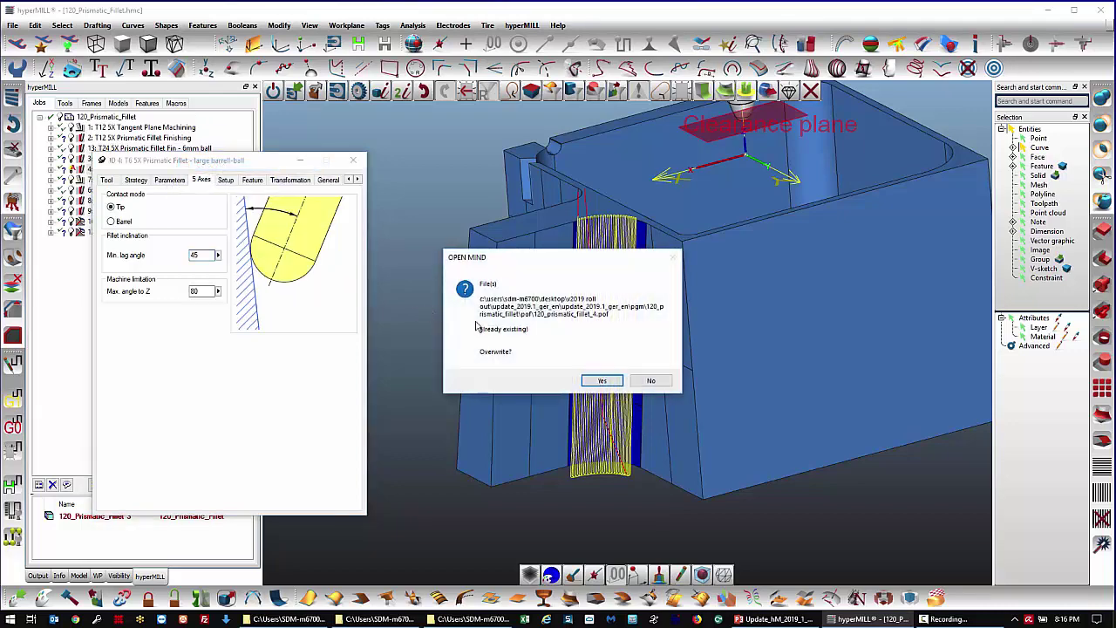
pyautogui.click(591, 381)
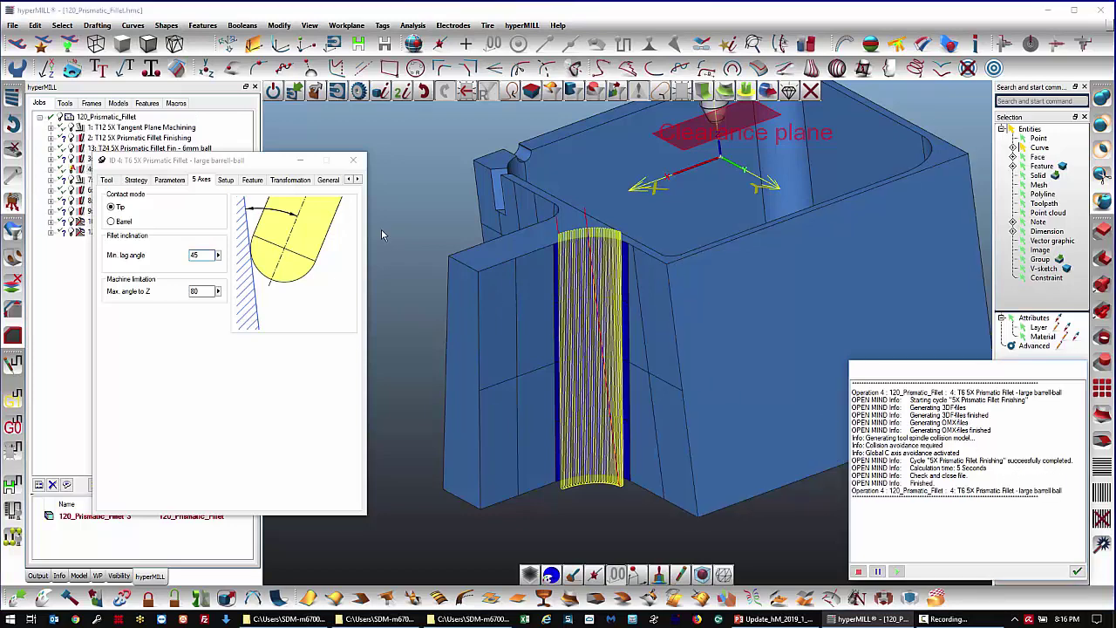
# - Run the T6 job's internal simulation and advance it partway to examine the tool tilt along the fillet
pyautogui.rightClick(200, 162)
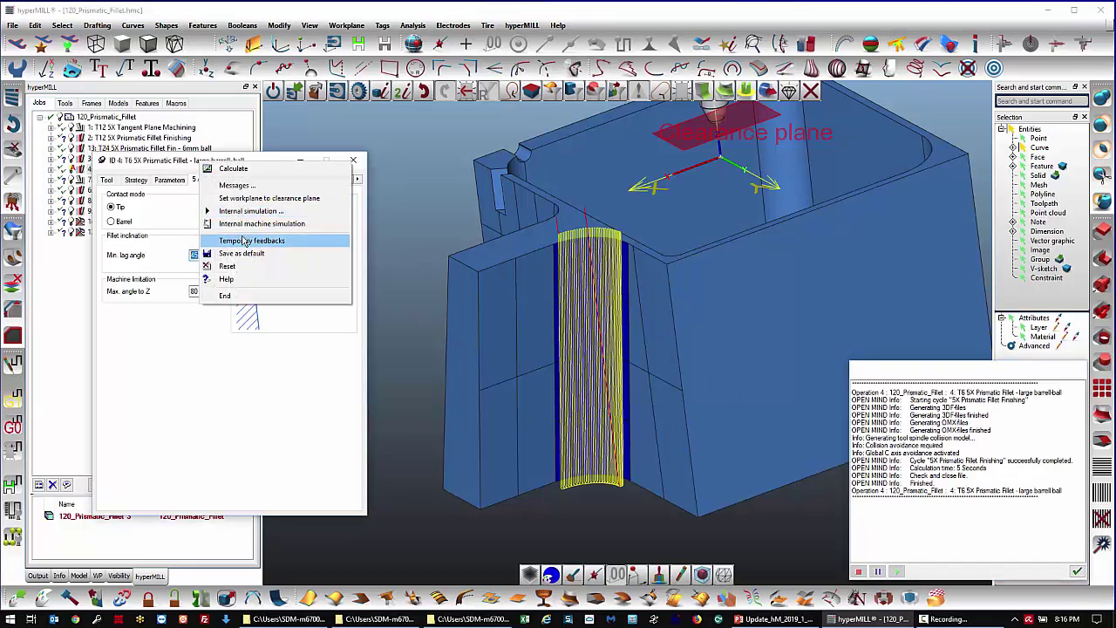
pyautogui.click(237, 223)
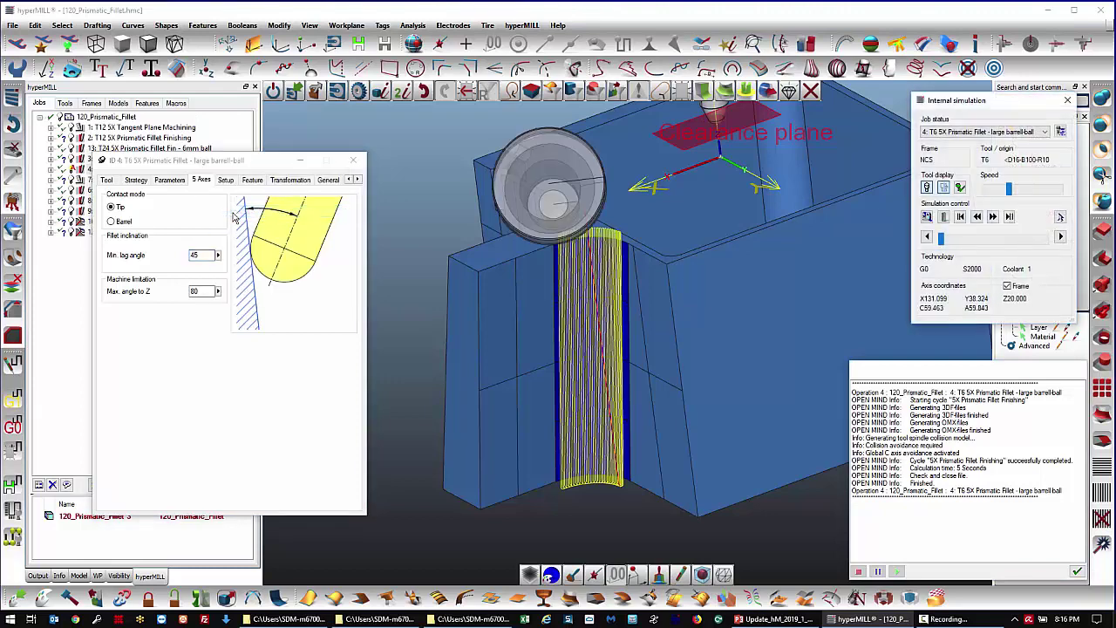
pyautogui.click(994, 218)
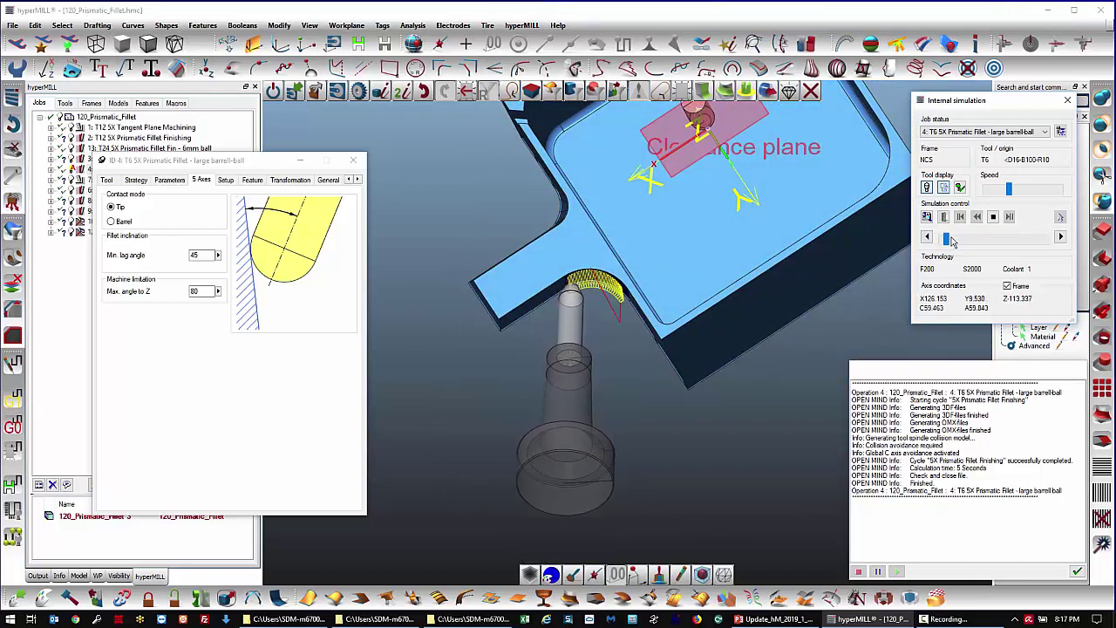
pyautogui.moveTo(946, 237); pyautogui.dragTo(981, 241)
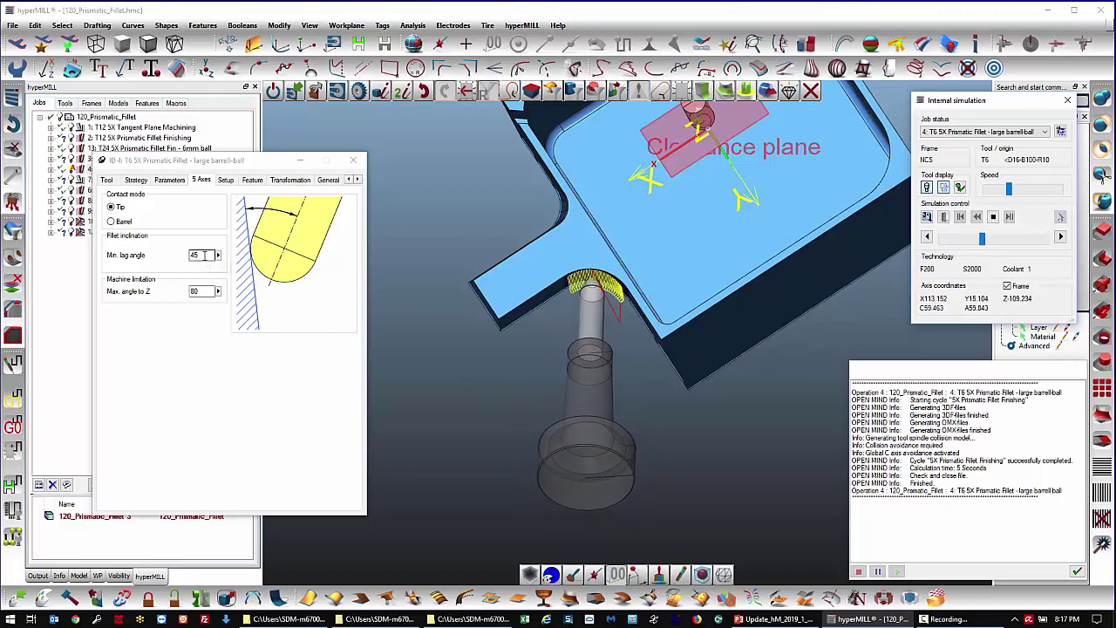
# - Try a minimum lag angle of 20 for the T6 job and recalculate it, overwriting the existing toolpath file
pyautogui.click(207, 255)
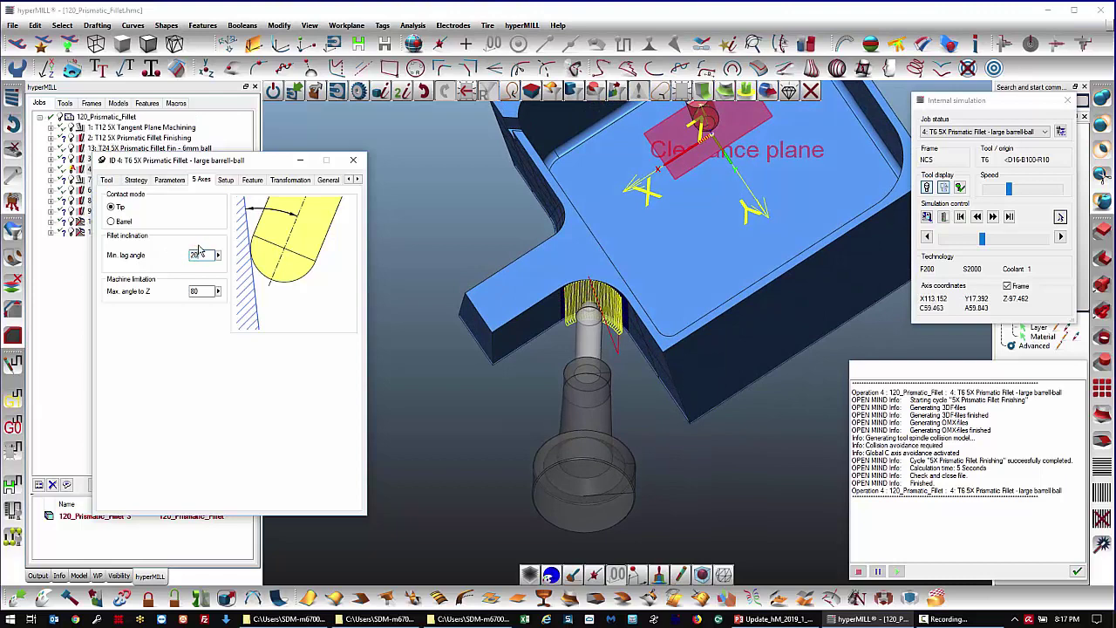
pyautogui.rightClick(164, 160)
pyautogui.click(180, 168)
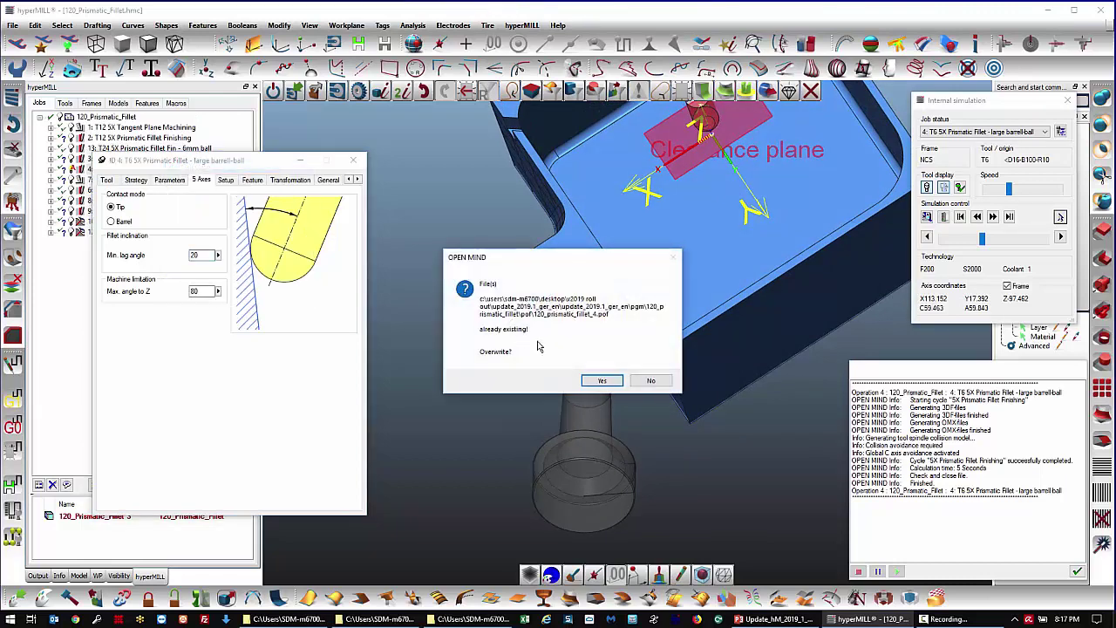
pyautogui.click(602, 381)
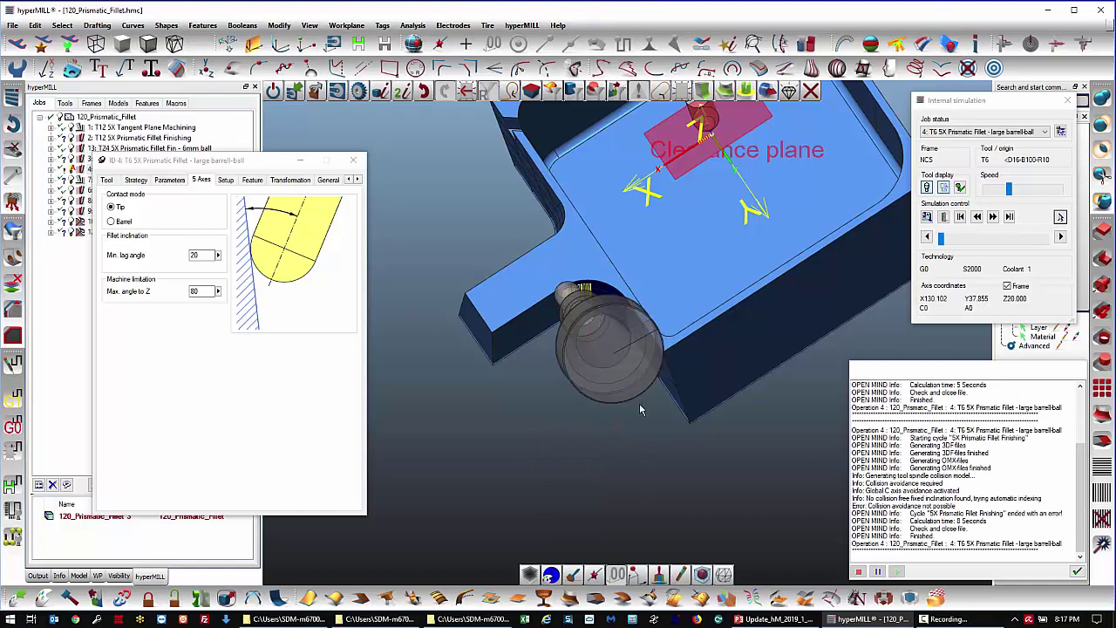
pyautogui.moveTo(634, 407); pyautogui.dragTo(635, 429, button='middle')
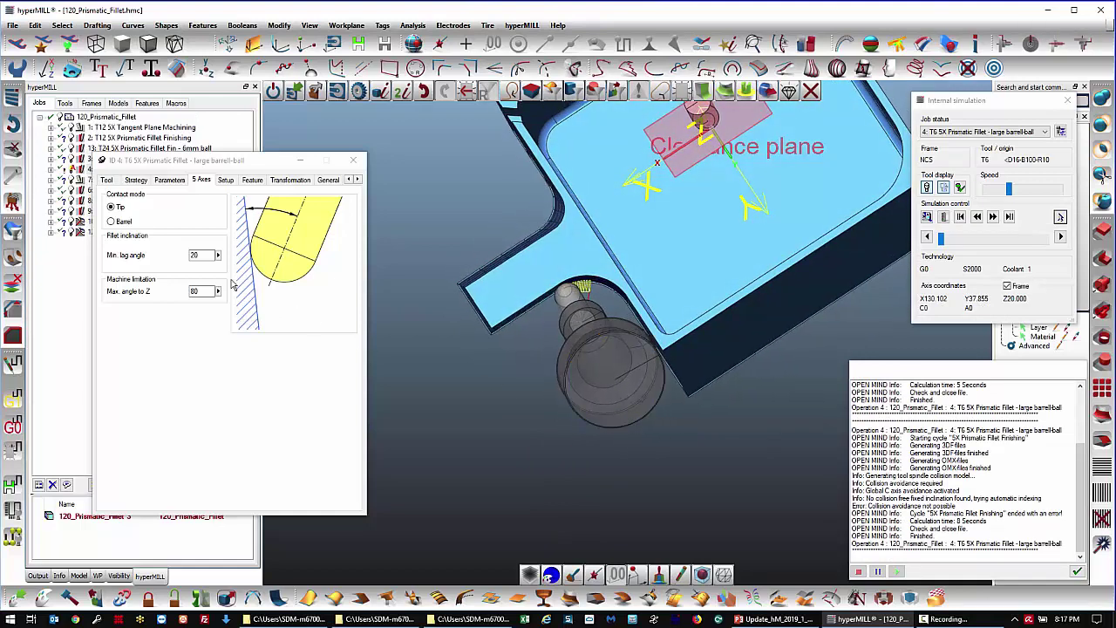
# - Set the T6 job's minimum lag angle back to 45 and recalculate, overwriting the existing toolpath file
pyautogui.moveTo(203, 254); pyautogui.dragTo(189, 255)
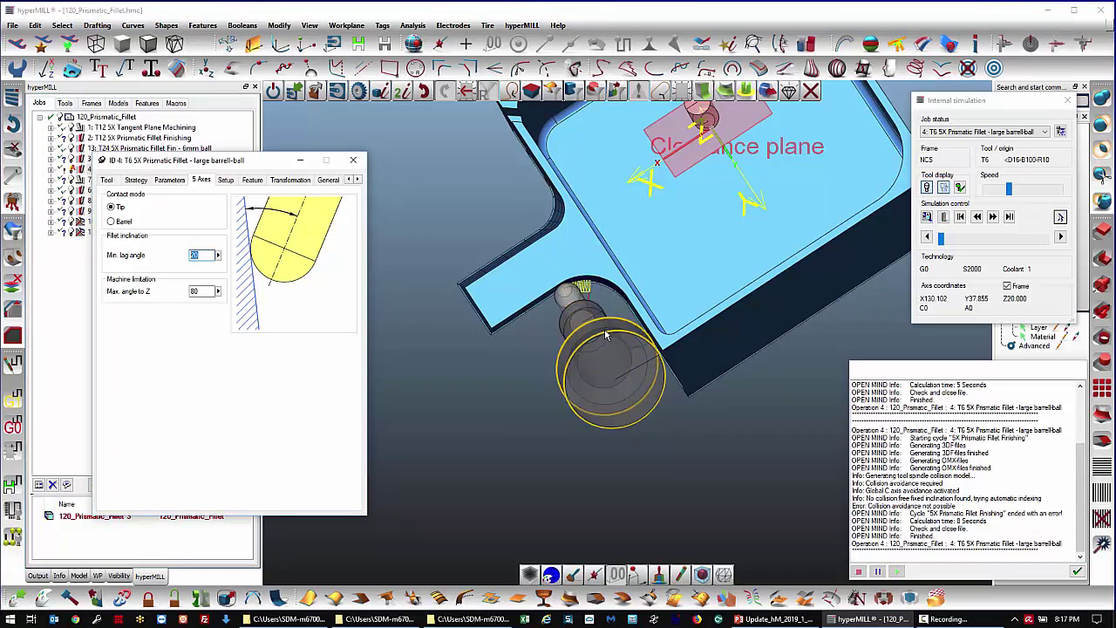
pyautogui.click(650, 396)
pyautogui.moveTo(671, 426); pyautogui.dragTo(672, 411, button='middle')
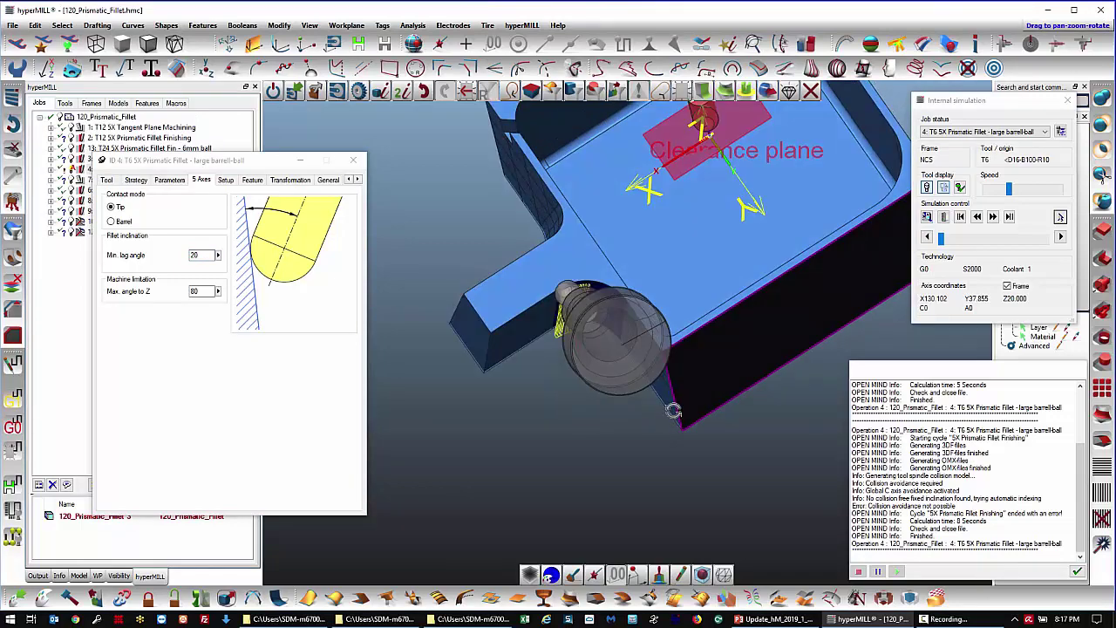
pyautogui.click(206, 256)
pyautogui.click(209, 290)
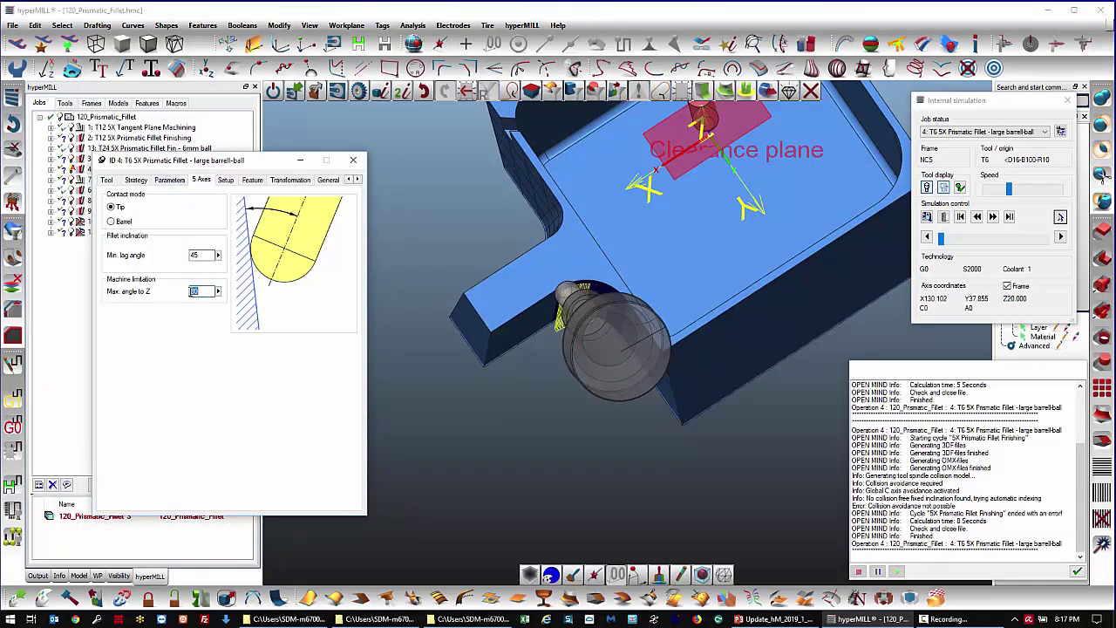
pyautogui.rightClick(178, 163)
pyautogui.click(198, 170)
pyautogui.click(602, 381)
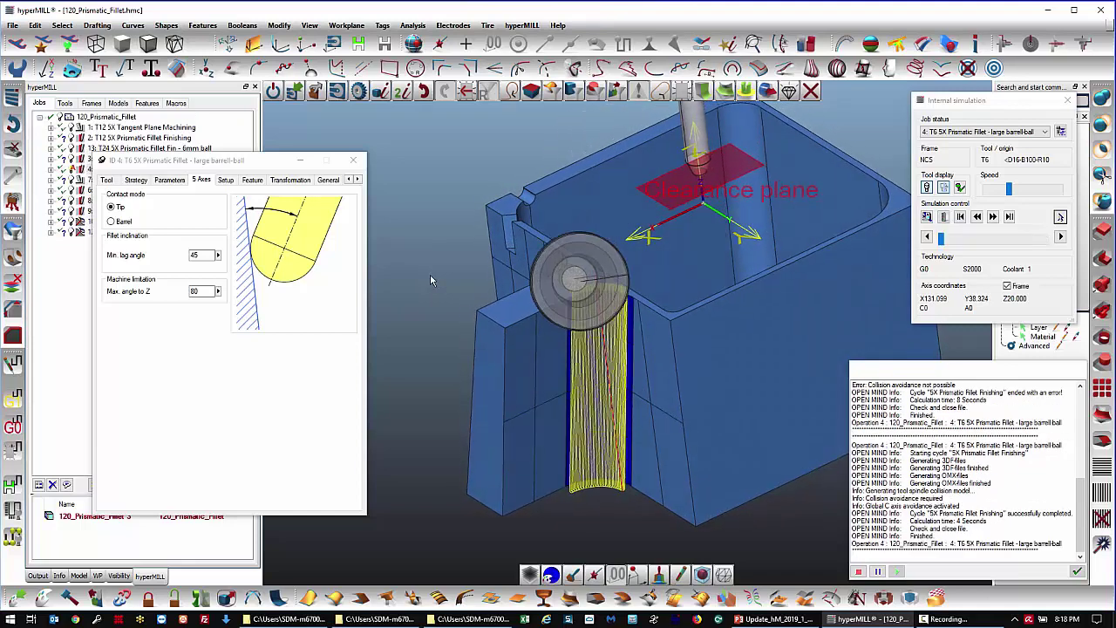
# - Replay the recalculated T6 job's internal simulation to examine the axis angles along the fillet
pyautogui.doubleClick(204, 255)
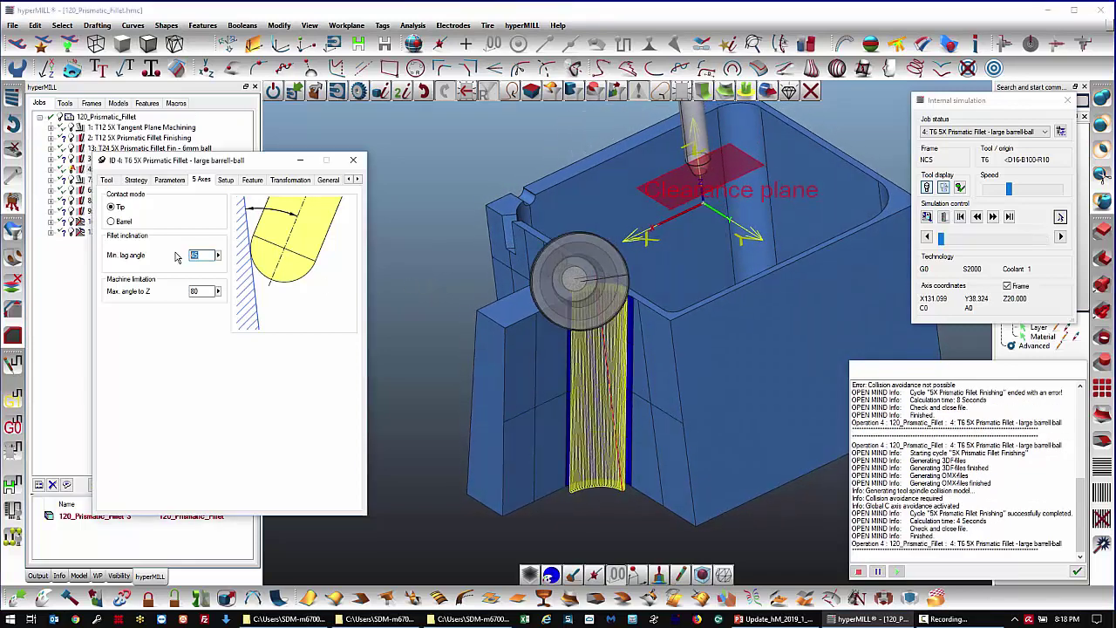
pyautogui.click(930, 237)
pyautogui.click(992, 218)
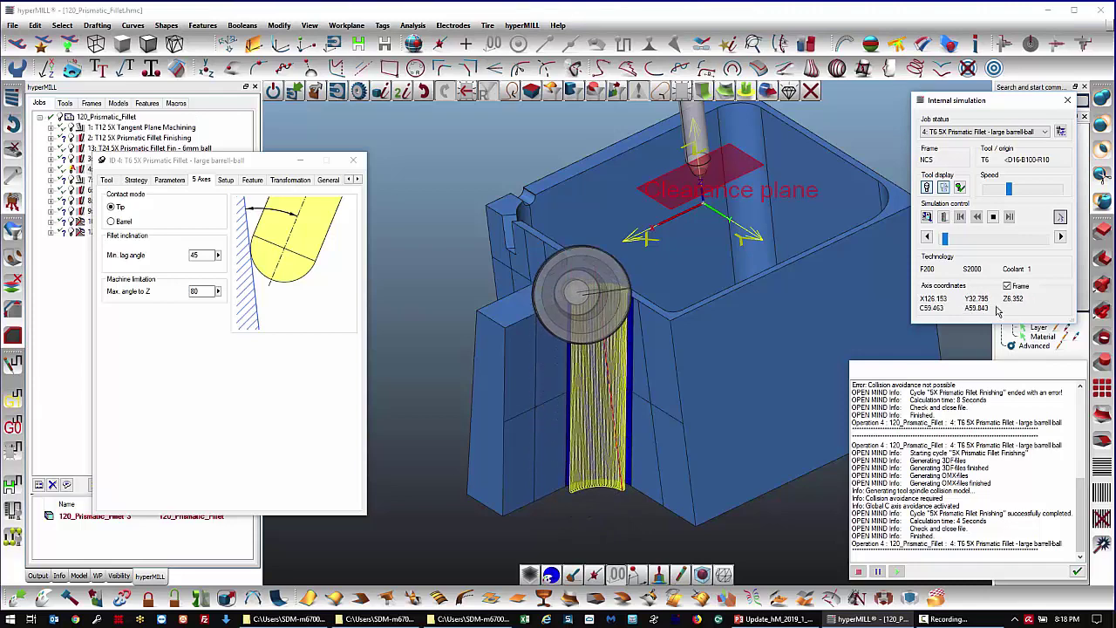
# - Try limiting the T6 job's maximum angle to Z to 50 and recalculate, overwriting the existing toolpath file
pyautogui.doubleClick(193, 291)
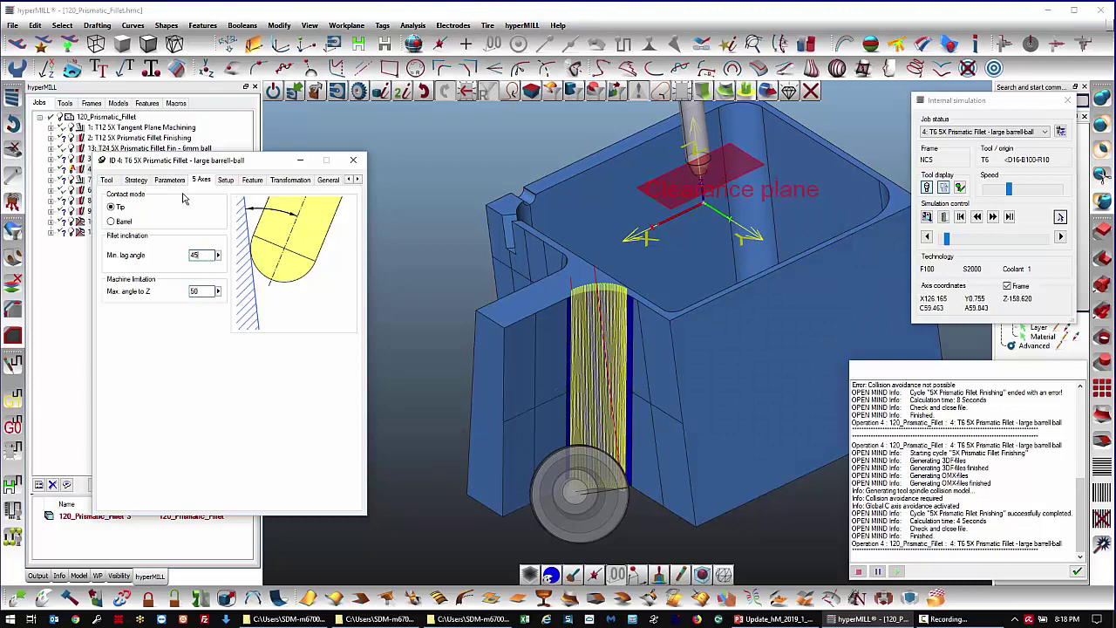
pyautogui.rightClick(178, 166)
pyautogui.click(202, 166)
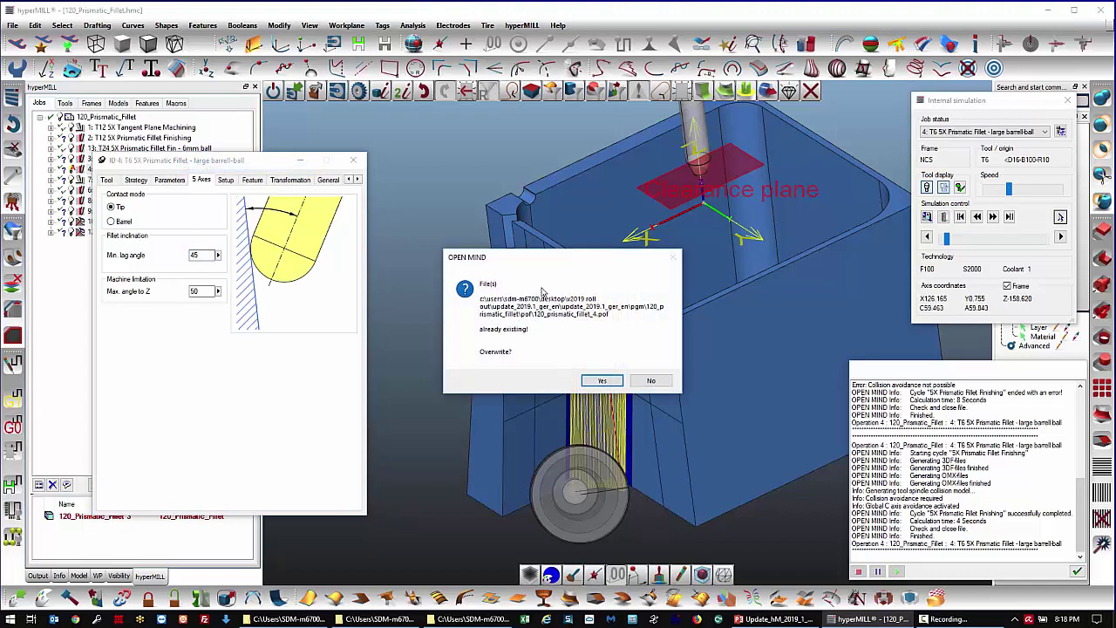
pyautogui.click(601, 378)
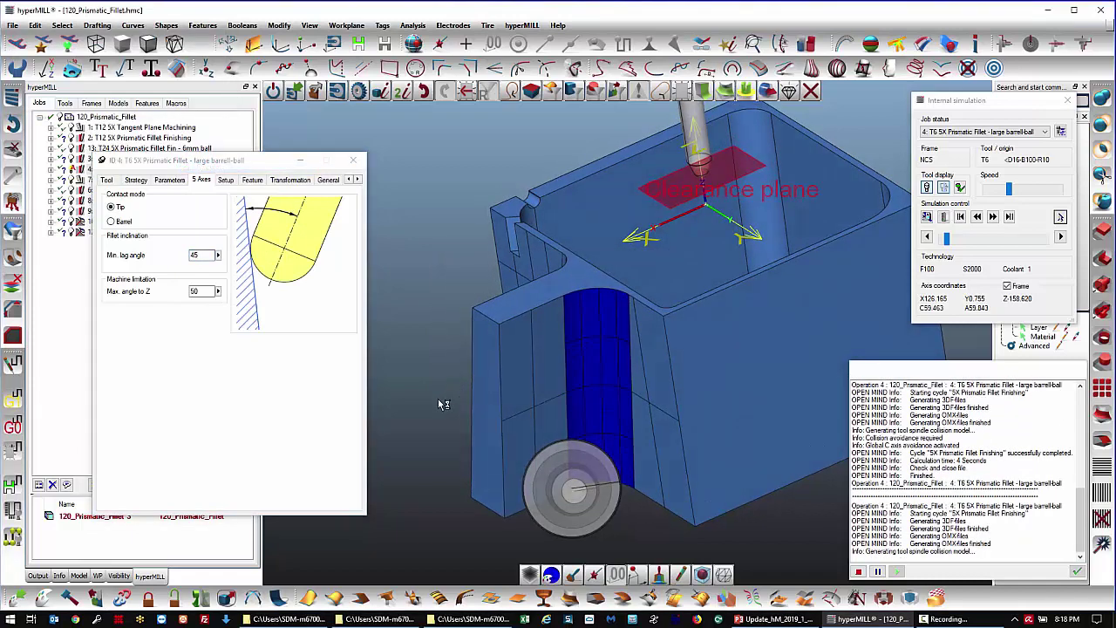
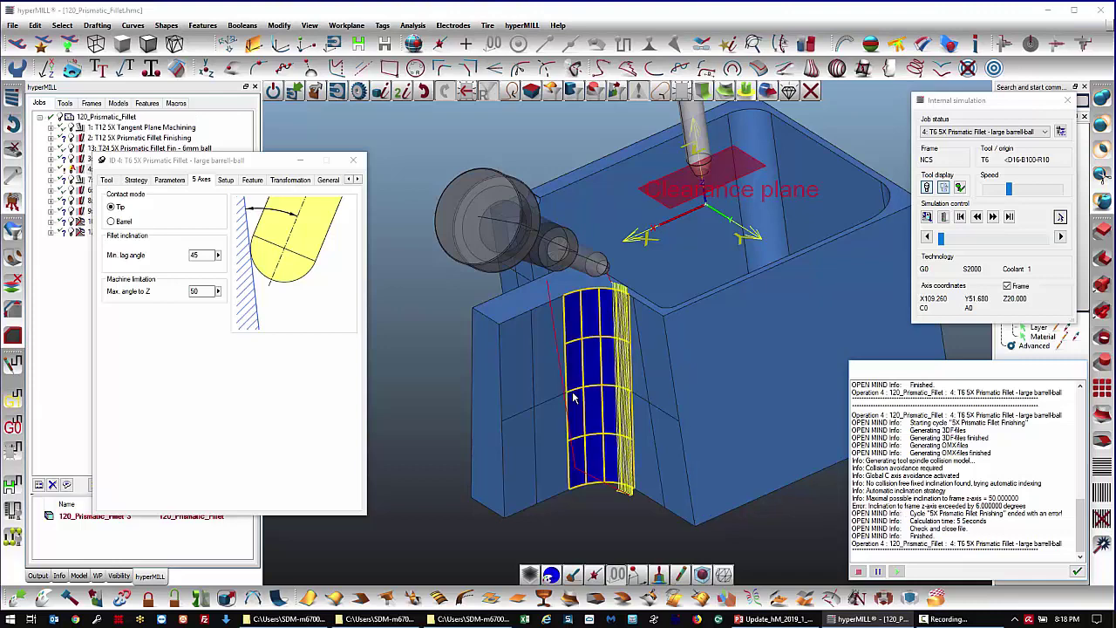
# - Set the T6 job's maximum angle to Z to 60 and recalculate, overwriting the existing toolpath file
pyautogui.moveTo(203, 292); pyautogui.dragTo(185, 297)
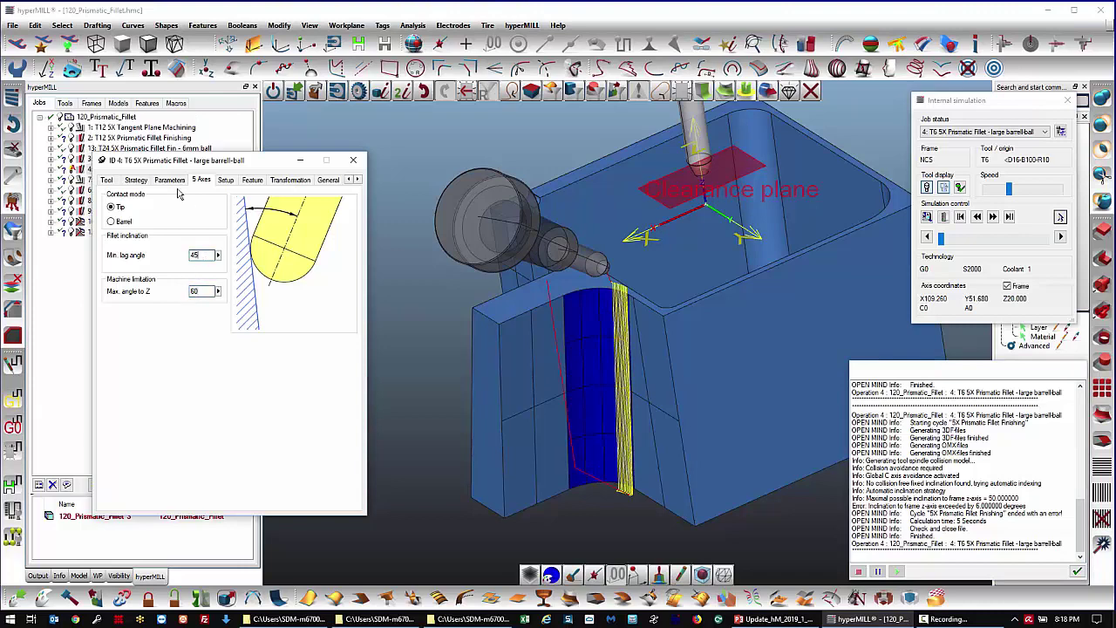
pyautogui.click(593, 378)
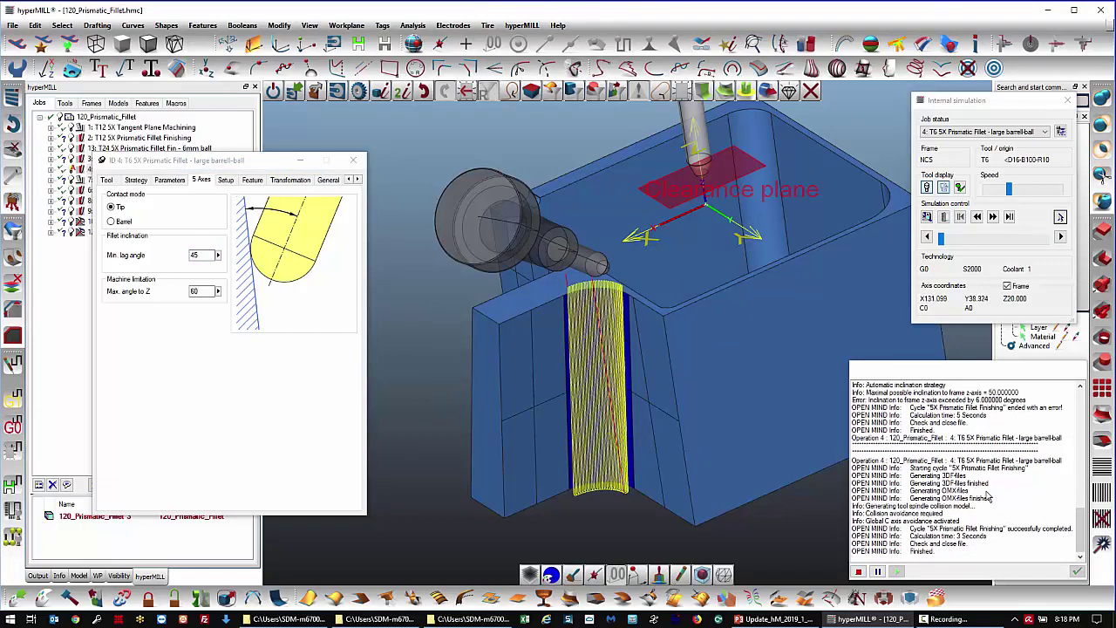
# - Play the T6 job's simulation to examine the tool tilt, and close the simulation, calculation log and job definition
pyautogui.click(970, 249)
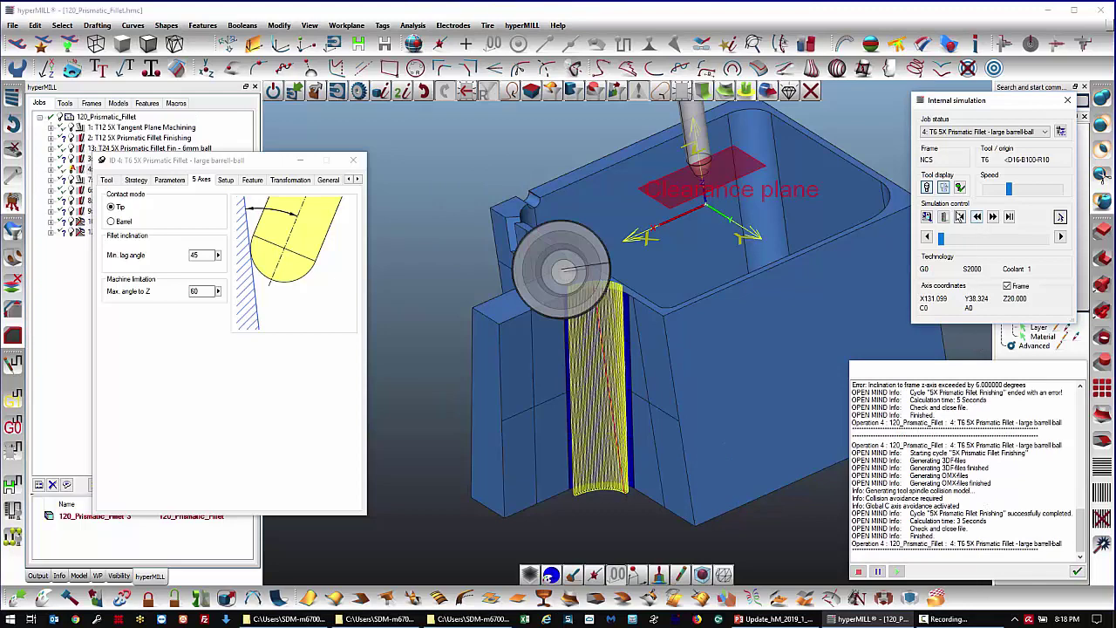
pyautogui.click(992, 217)
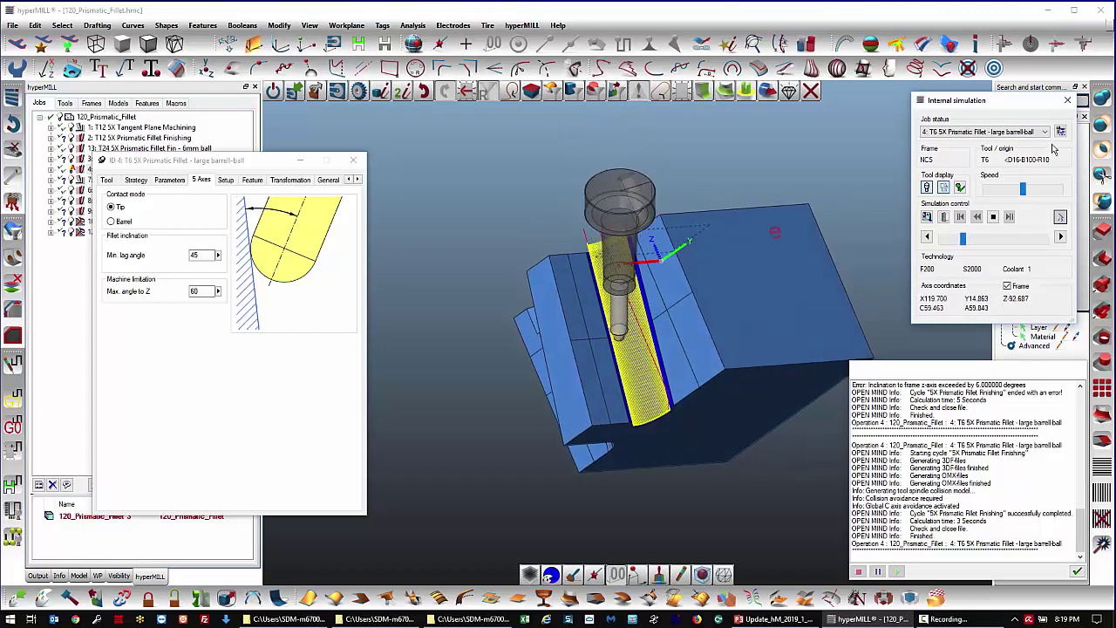
pyautogui.click(1067, 99)
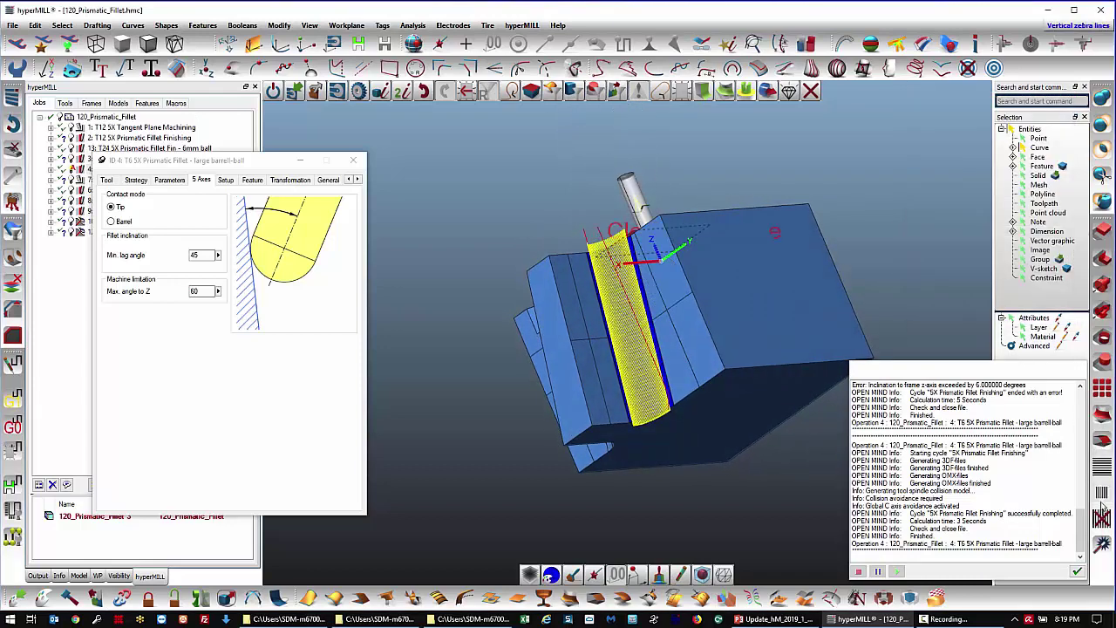
pyautogui.click(1078, 569)
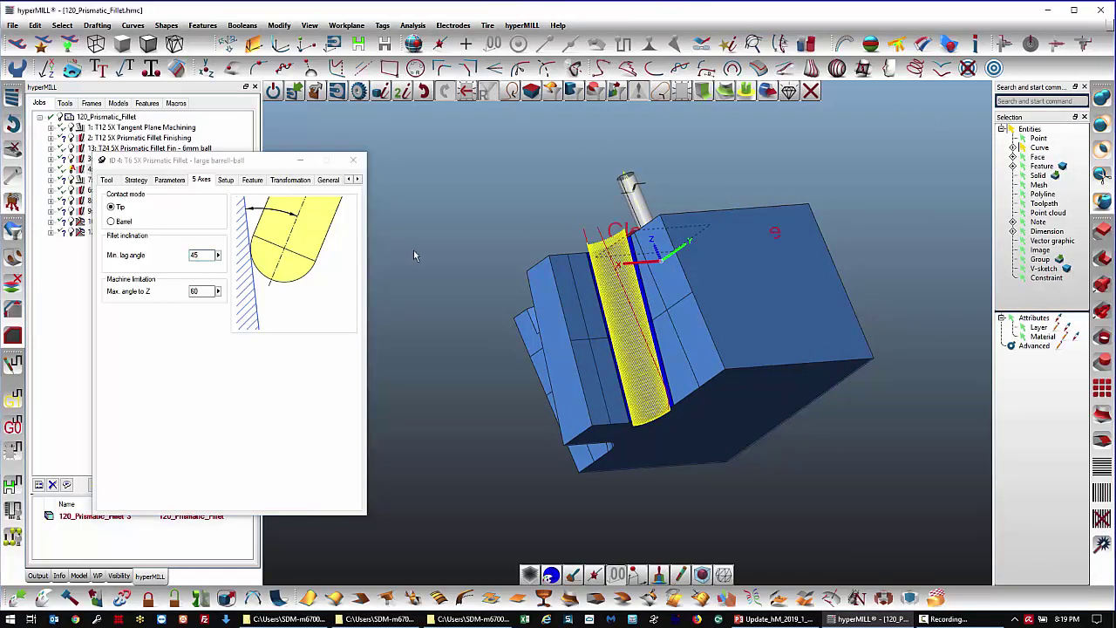
pyautogui.moveTo(416, 253); pyautogui.dragTo(383, 250, button='middle')
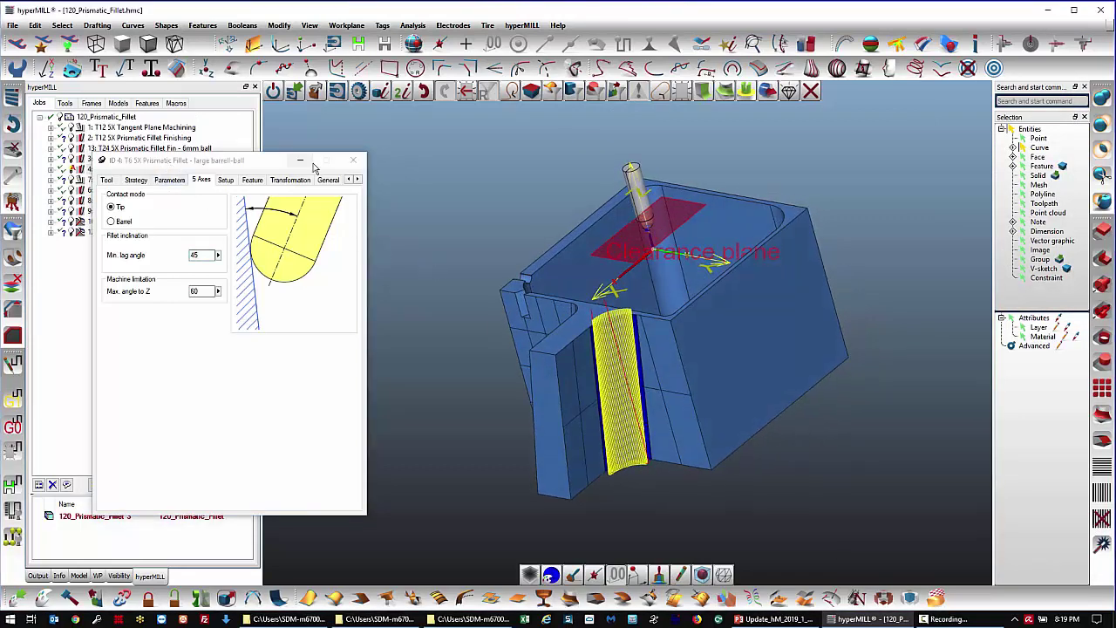
pyautogui.click(354, 161)
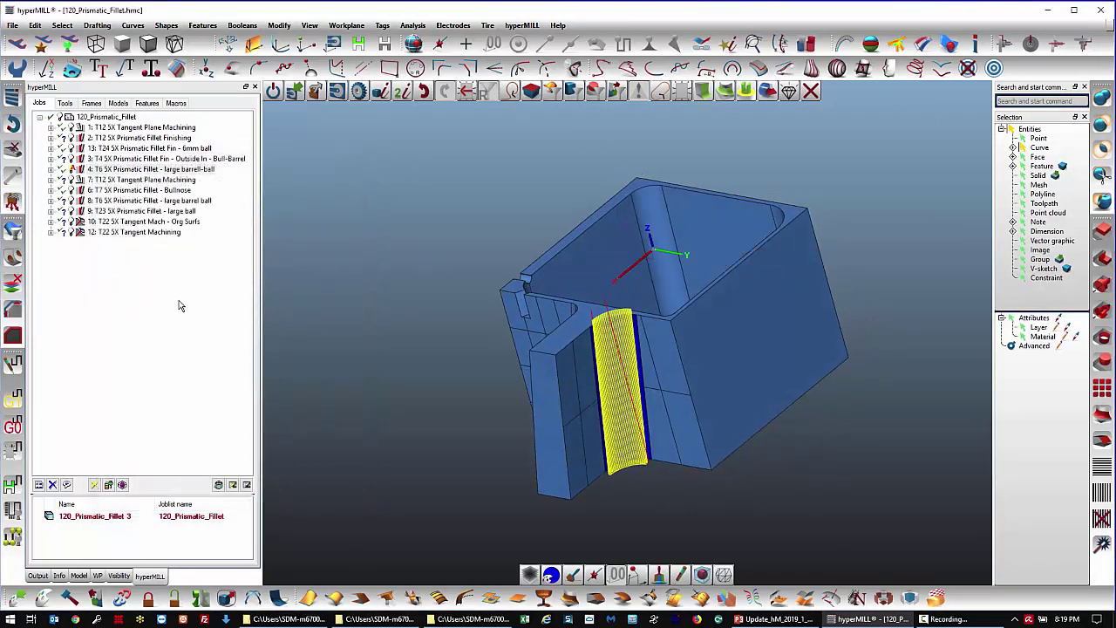
# - Review the toolpaths of the second T12 tangent plane job and the T7 Bullnose fillet job, checking the T7 job's tool definition
pyautogui.click(165, 179)
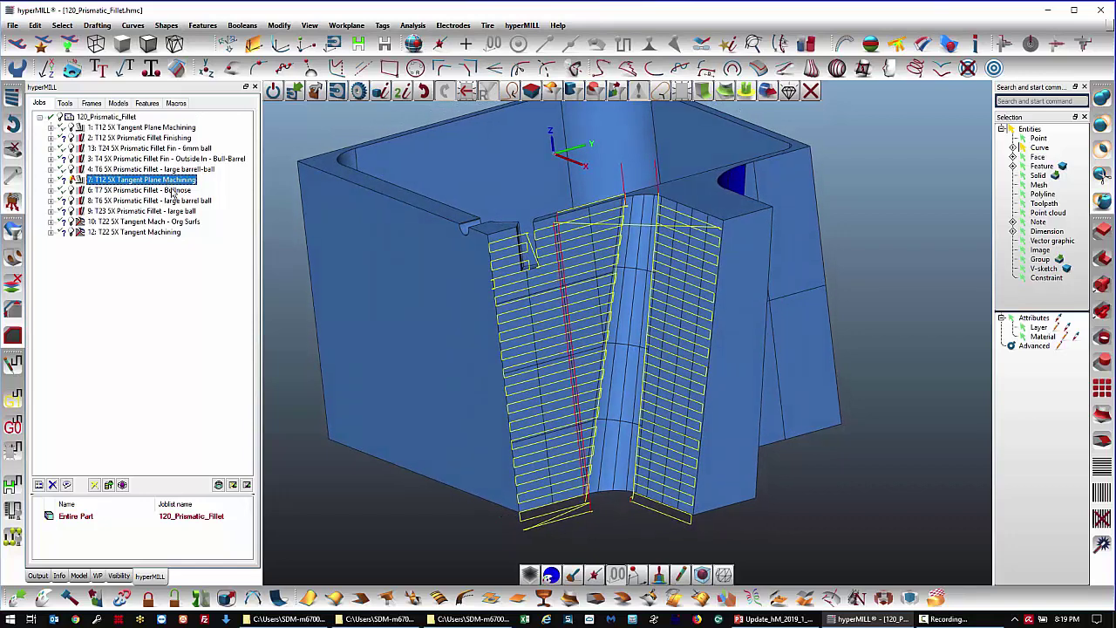
pyautogui.click(174, 190)
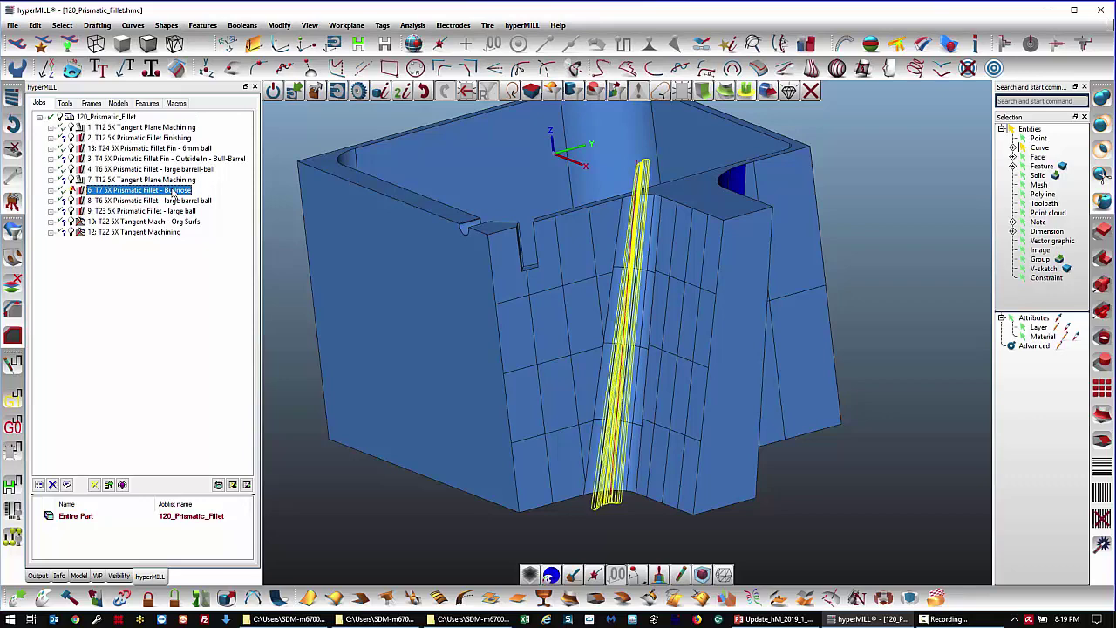
pyautogui.doubleClick(174, 190)
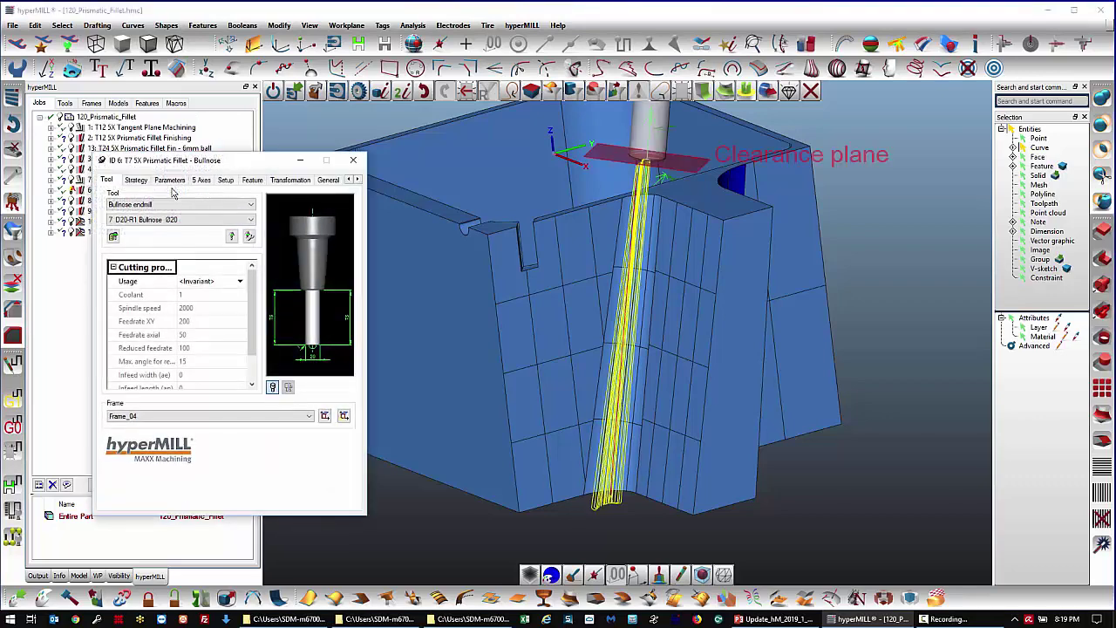
pyautogui.click(354, 162)
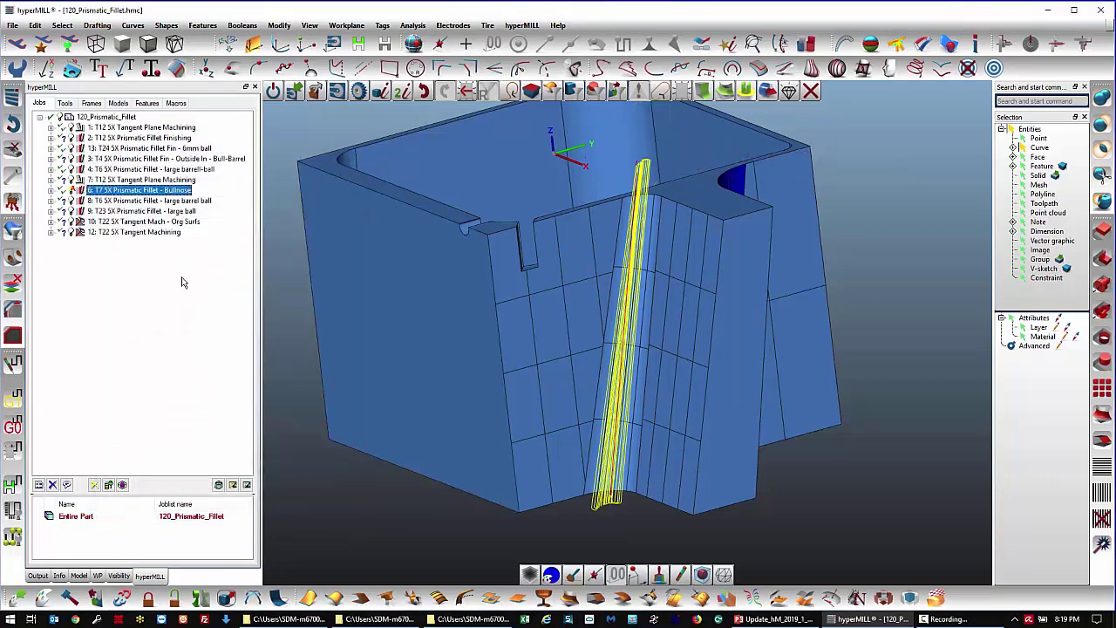
# - Play the T7 Bullnose job's internal simulation at a reduced speed to examine the tool in the fillet
pyautogui.press('t')
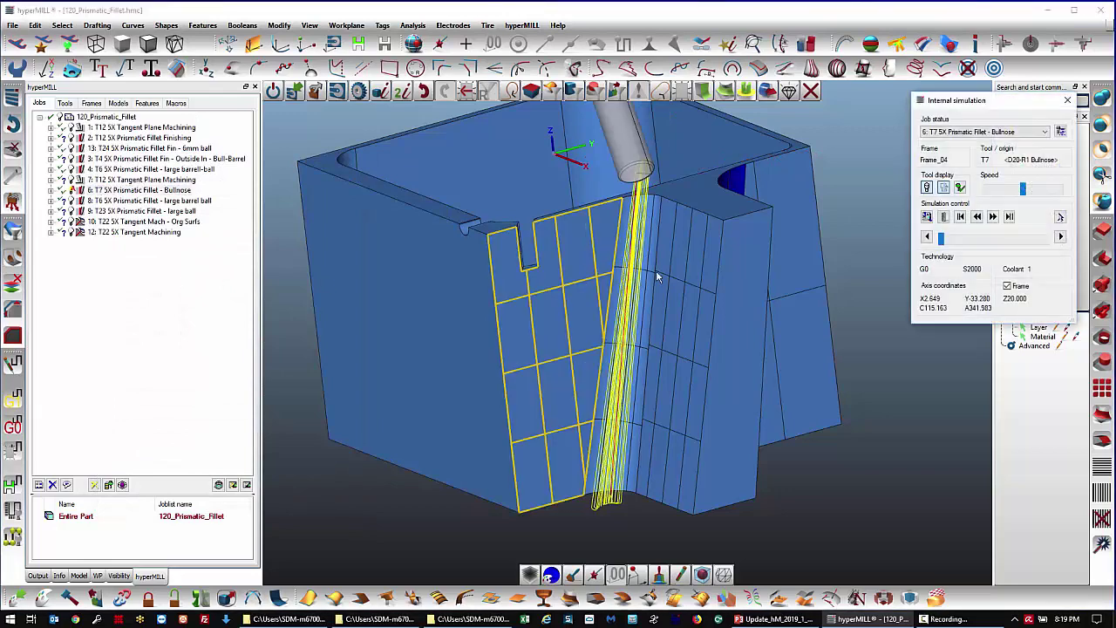
pyautogui.click(993, 216)
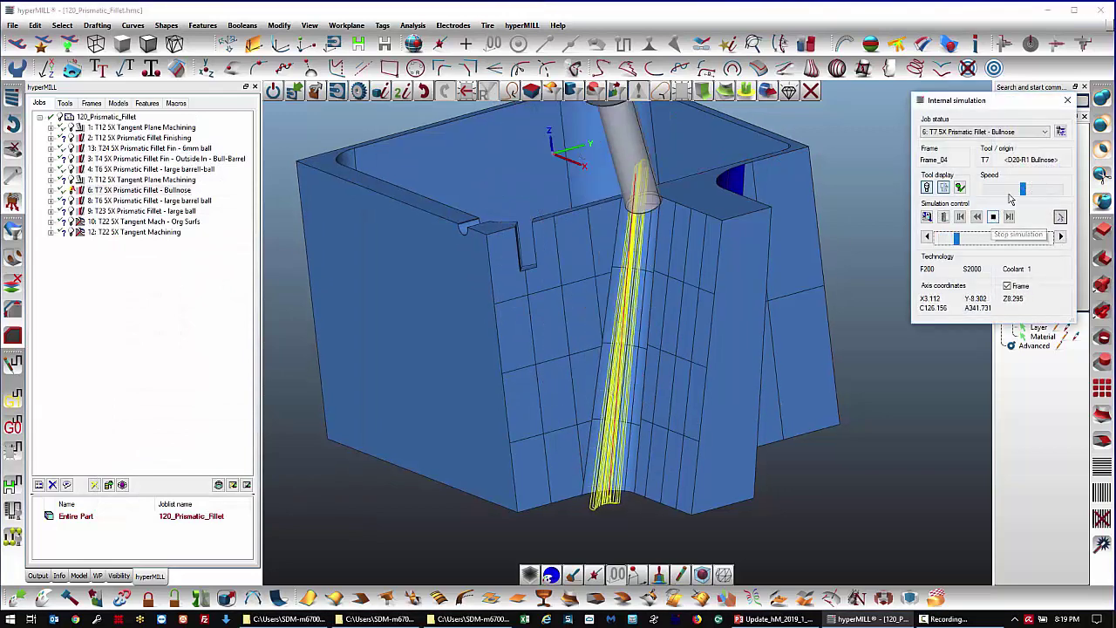
pyautogui.moveTo(1023, 197); pyautogui.dragTo(1007, 198)
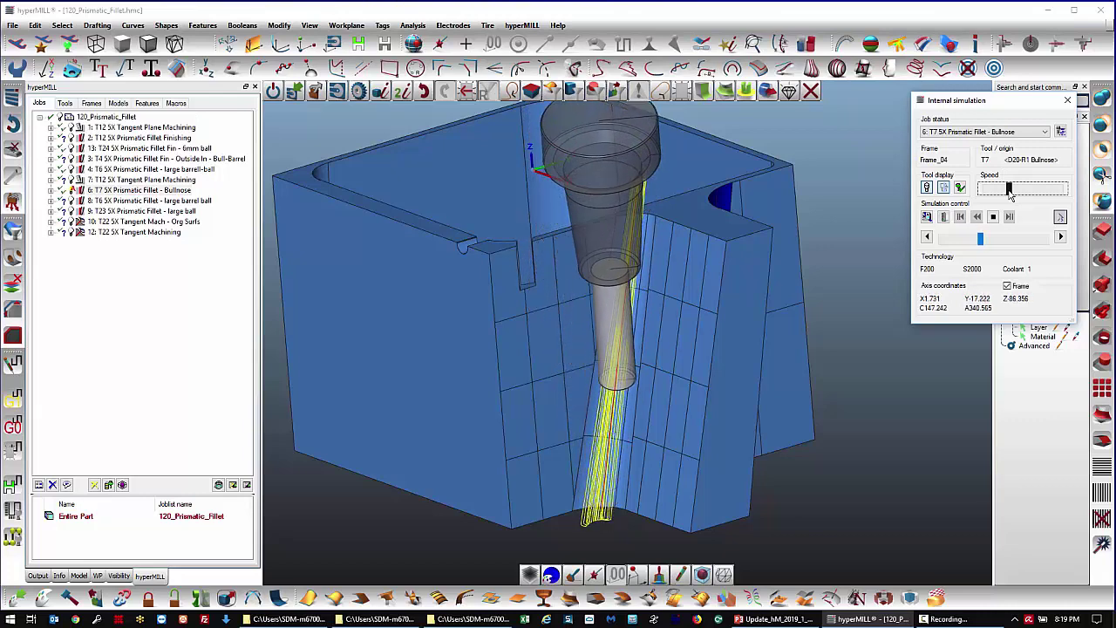
# - Close the simulation, check the T7 Bullnose job's tool definition, and close the job with the face selection cleared
pyautogui.click(1068, 100)
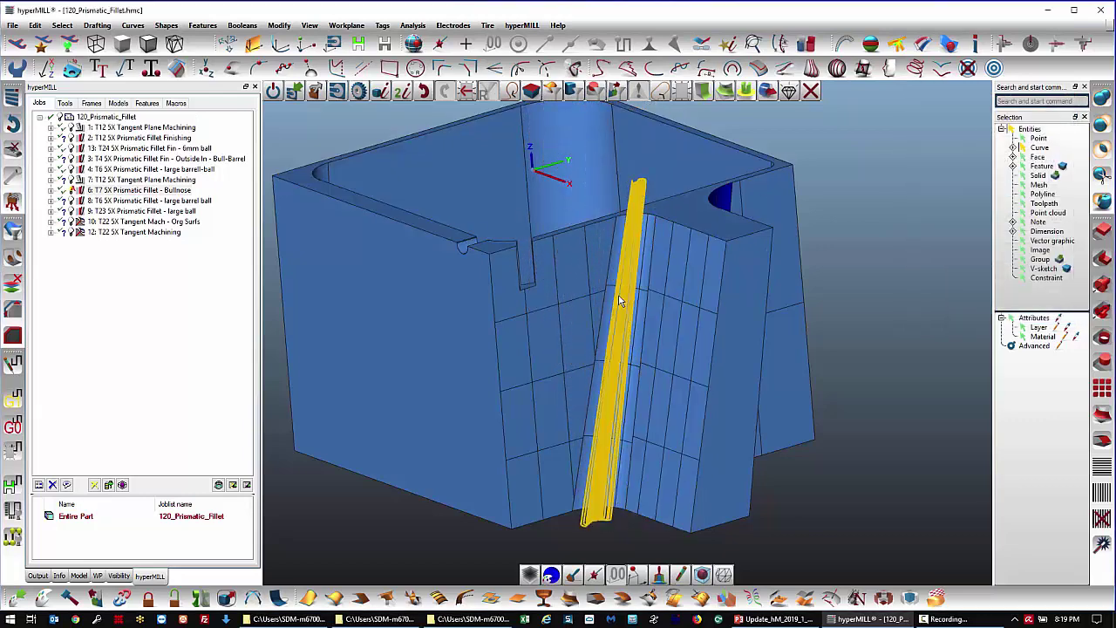
pyautogui.moveTo(636, 333)
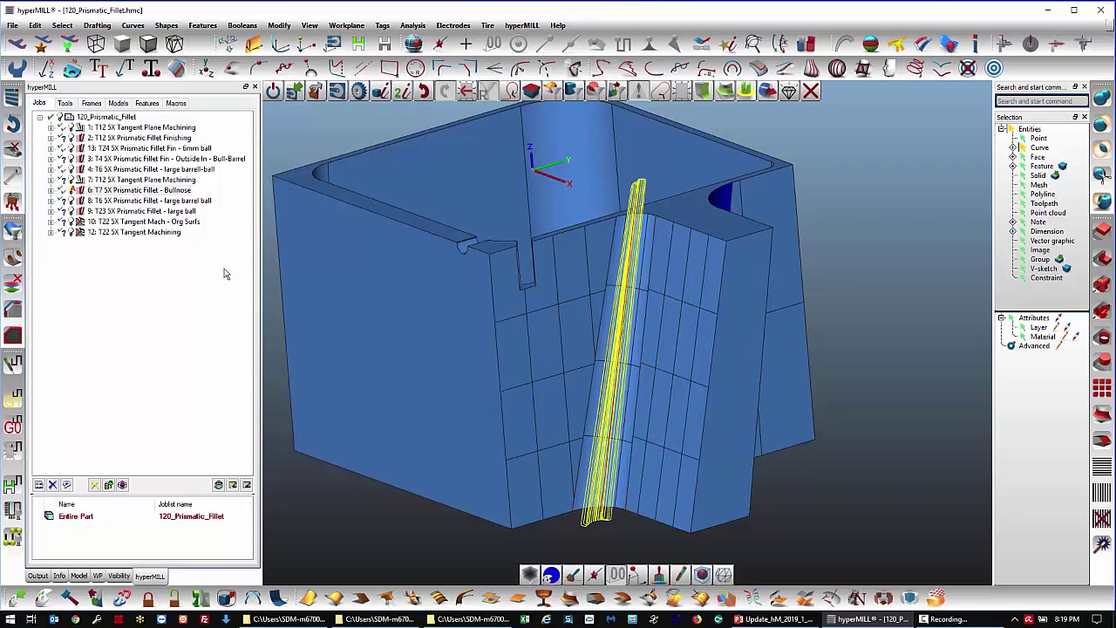
pyautogui.doubleClick(159, 192)
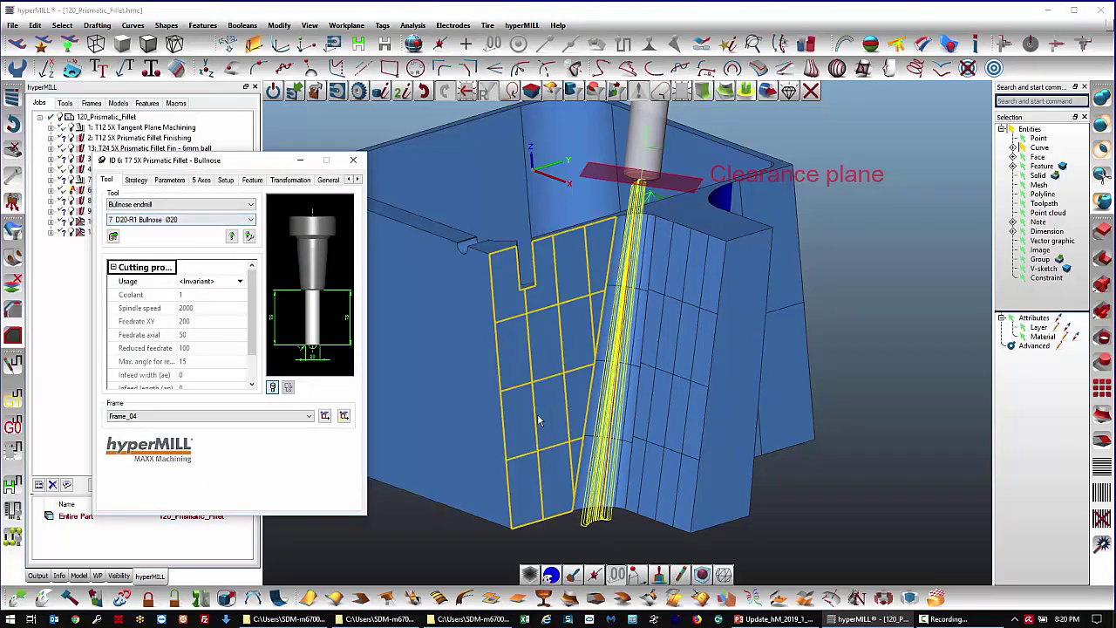
pyautogui.click(587, 433)
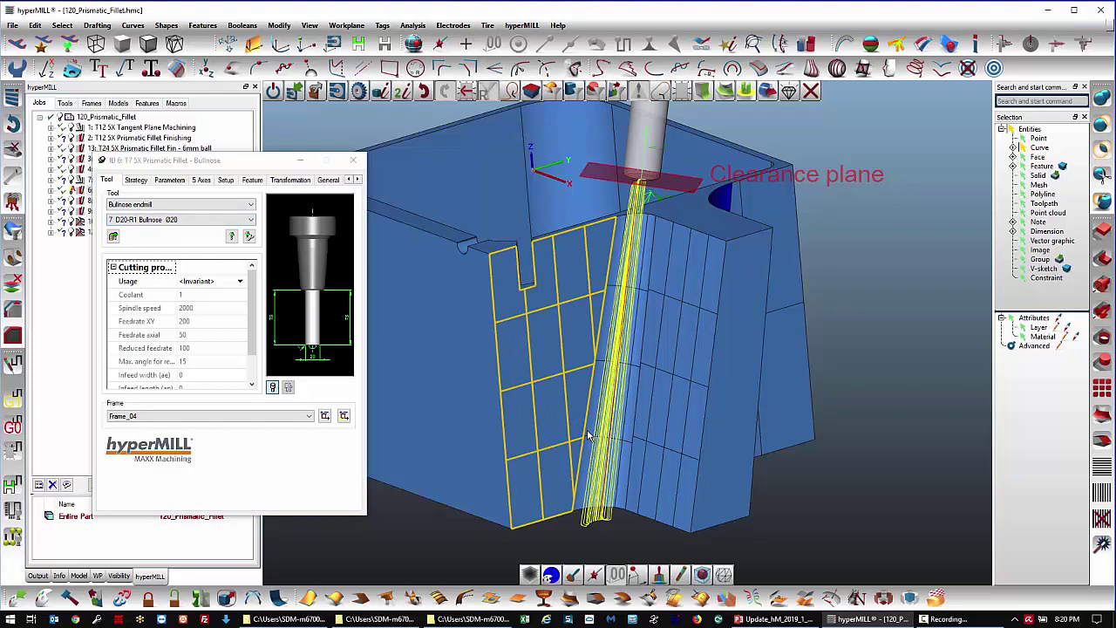
pyautogui.click(450, 514)
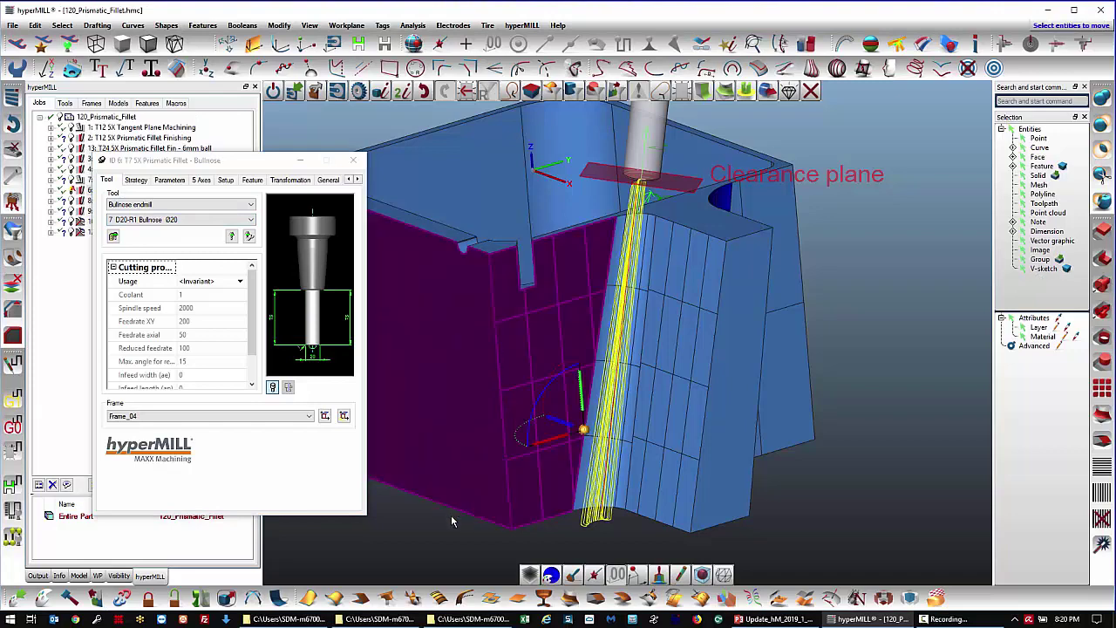
pyautogui.click(353, 161)
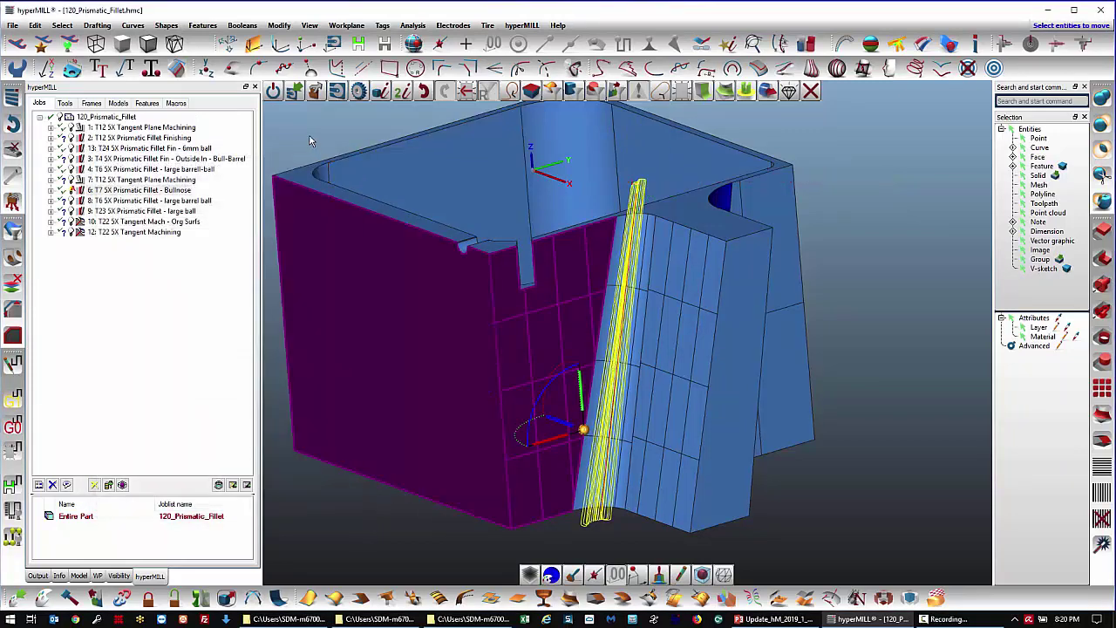
pyautogui.click(310, 141)
pyautogui.click(319, 140)
pyautogui.click(163, 244)
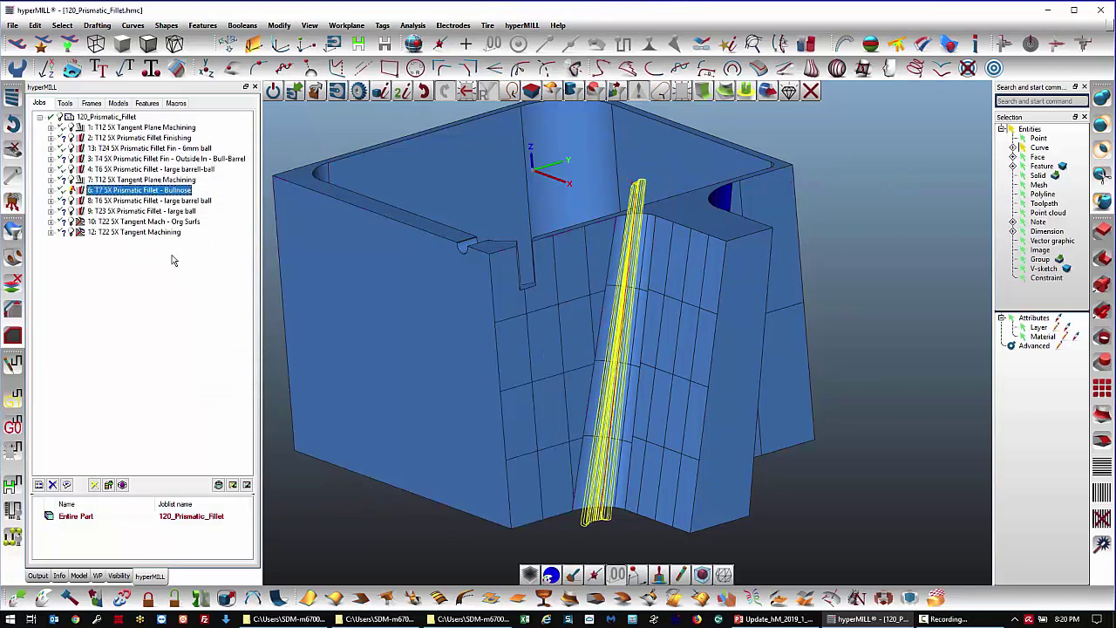
# - Play the second T6 large barrel ball job's internal simulation at a slightly higher speed to examine the tool tilt in the fillet
pyautogui.click(172, 199)
pyautogui.click(155, 192)
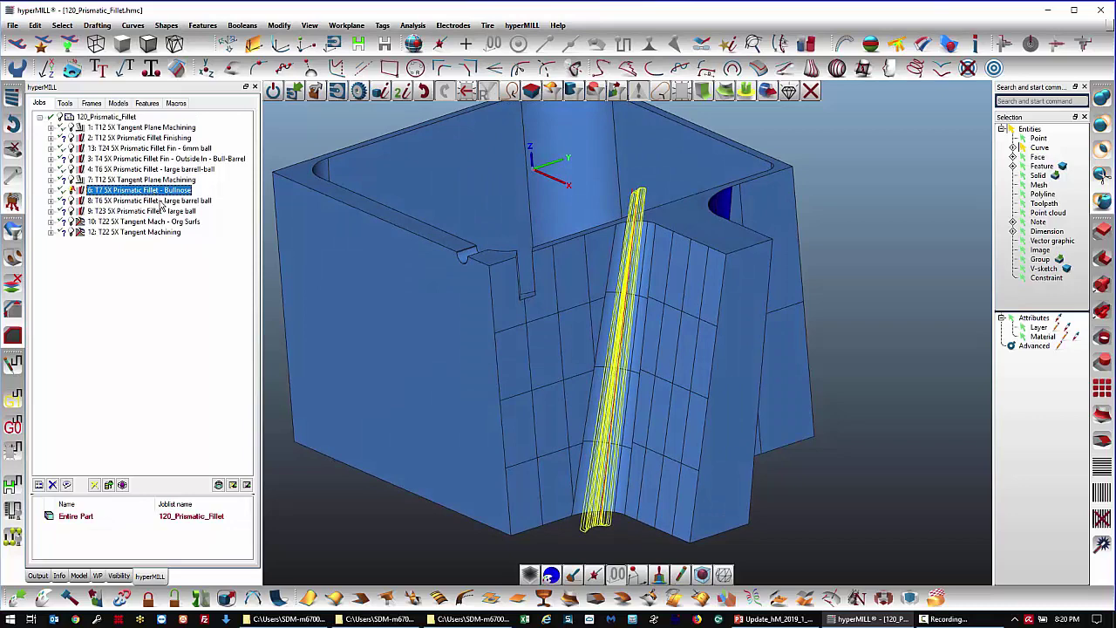
pyautogui.click(161, 201)
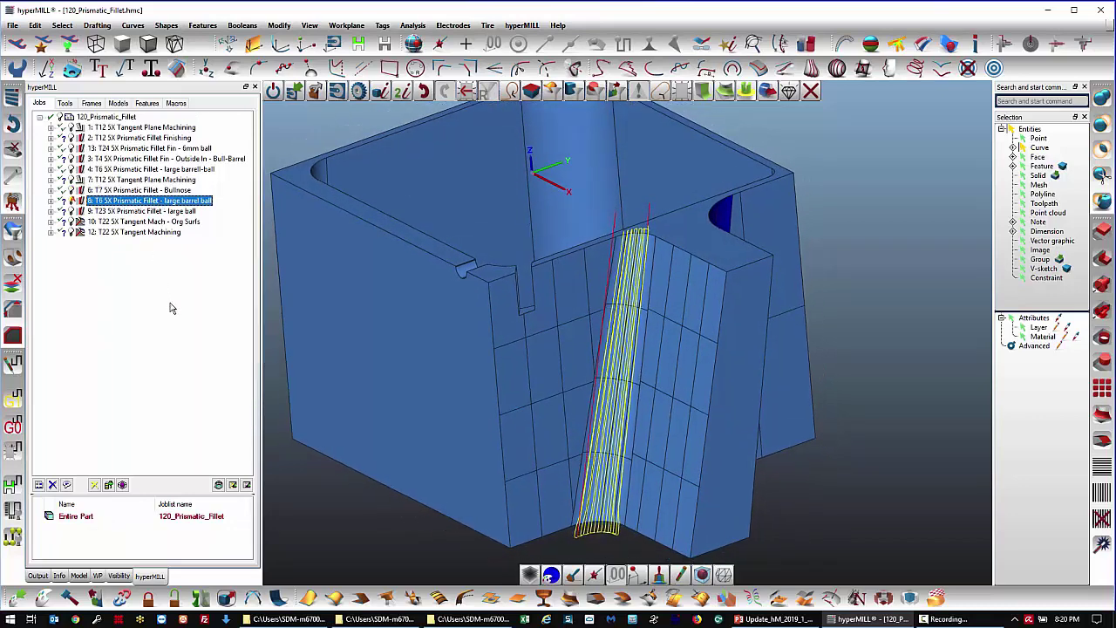
pyautogui.press('t')
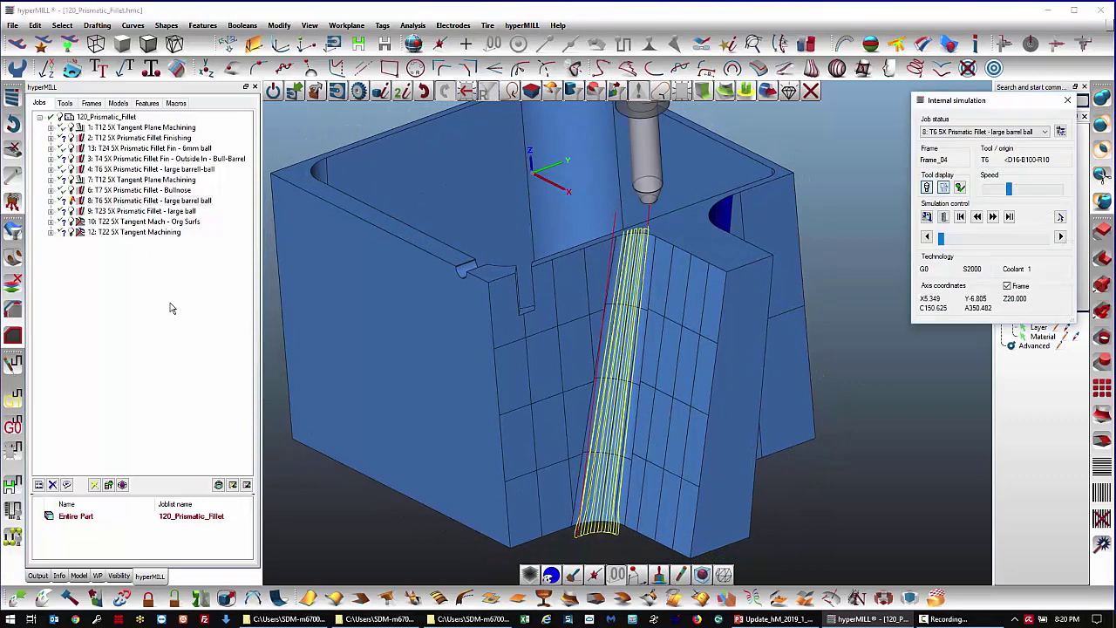
pyautogui.click(993, 218)
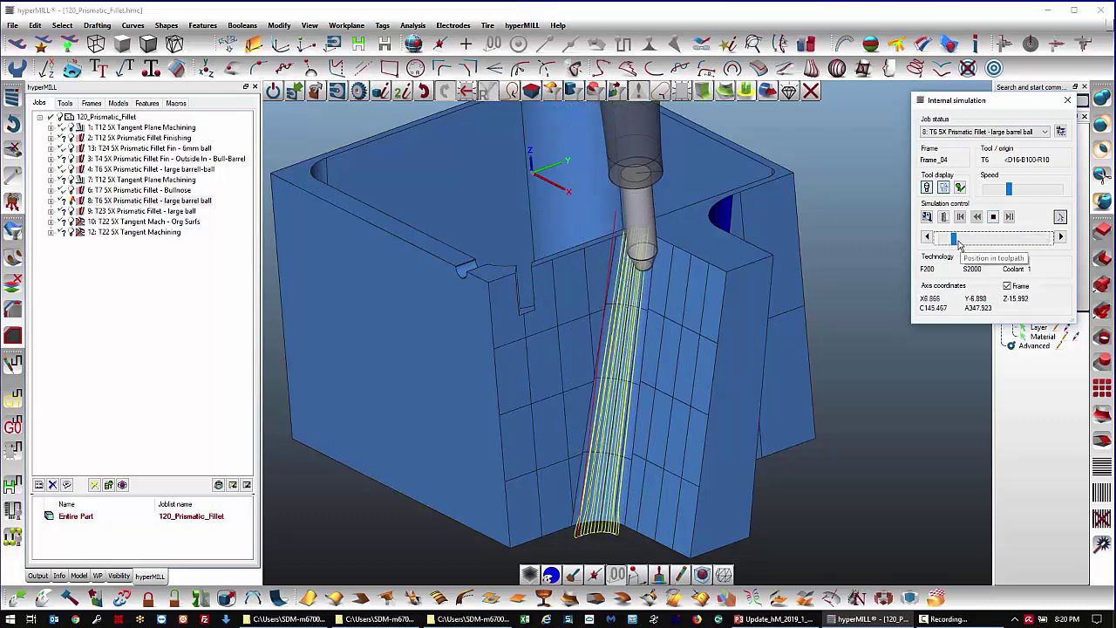
pyautogui.moveTo(1010, 190); pyautogui.dragTo(1017, 191)
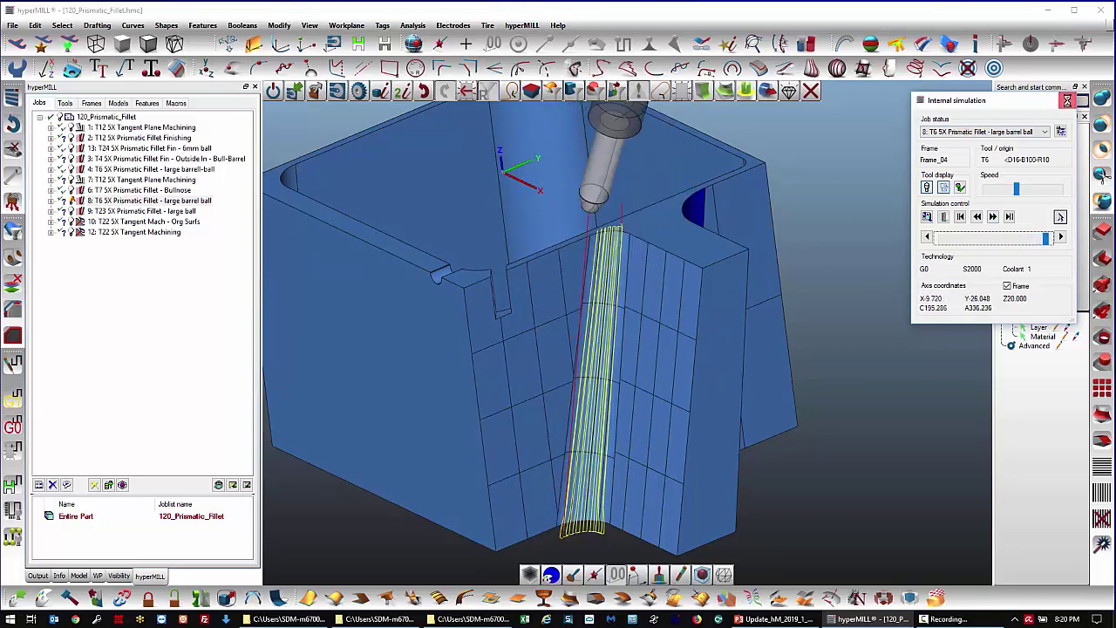
pyautogui.click(1070, 101)
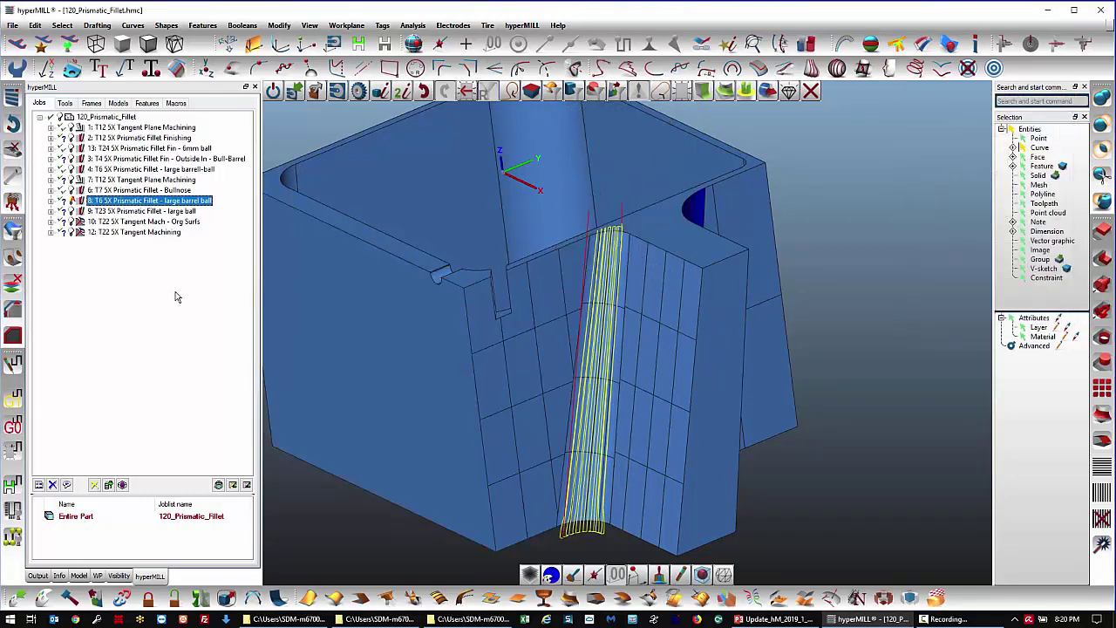
# - Play the T23 large ball job's internal simulation and examine the tool inclination from above, closing the simulation at the end
pyautogui.click(171, 213)
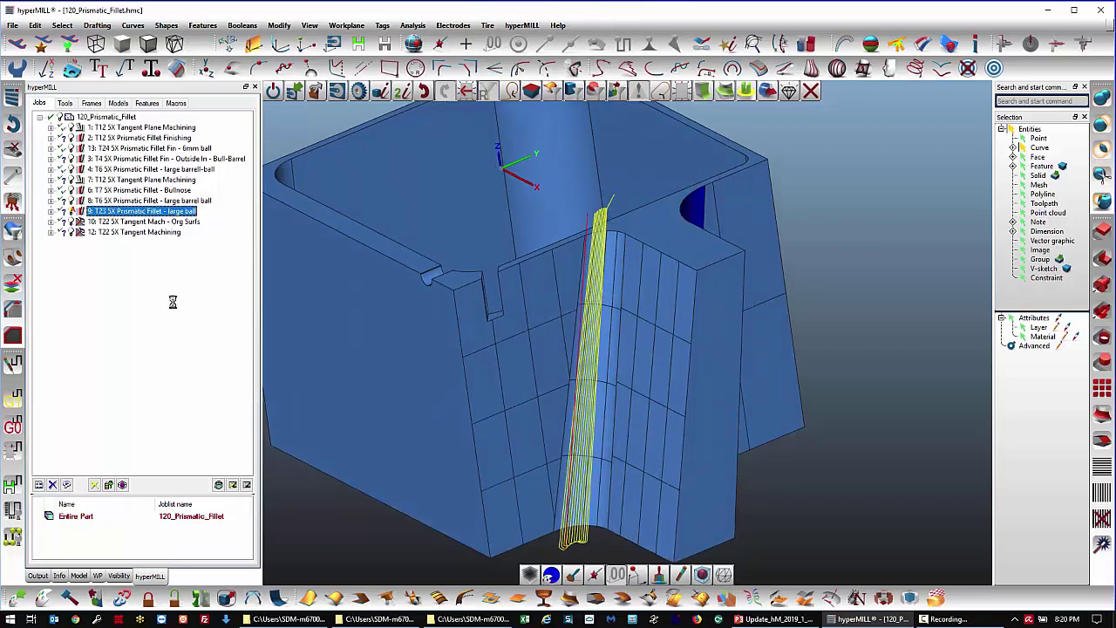
pyautogui.press('t')
pyautogui.click(993, 216)
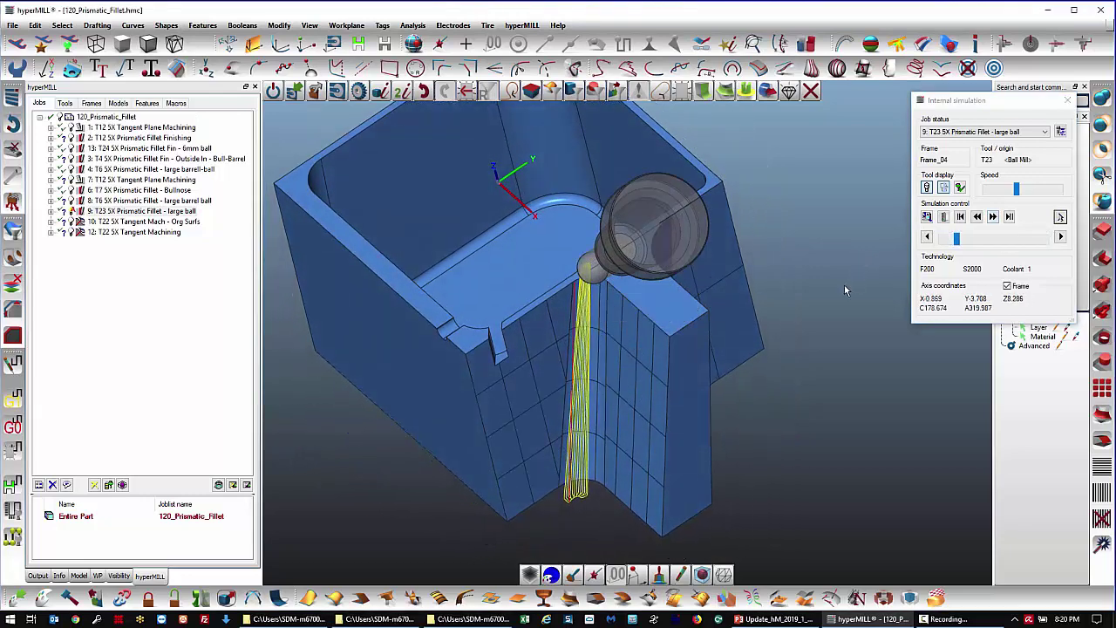
pyautogui.hotkey('ctrl', '1')
pyautogui.moveTo(768, 328); pyautogui.dragTo(699, 412, button='middle')
pyautogui.scroll(-1, 699, 412)
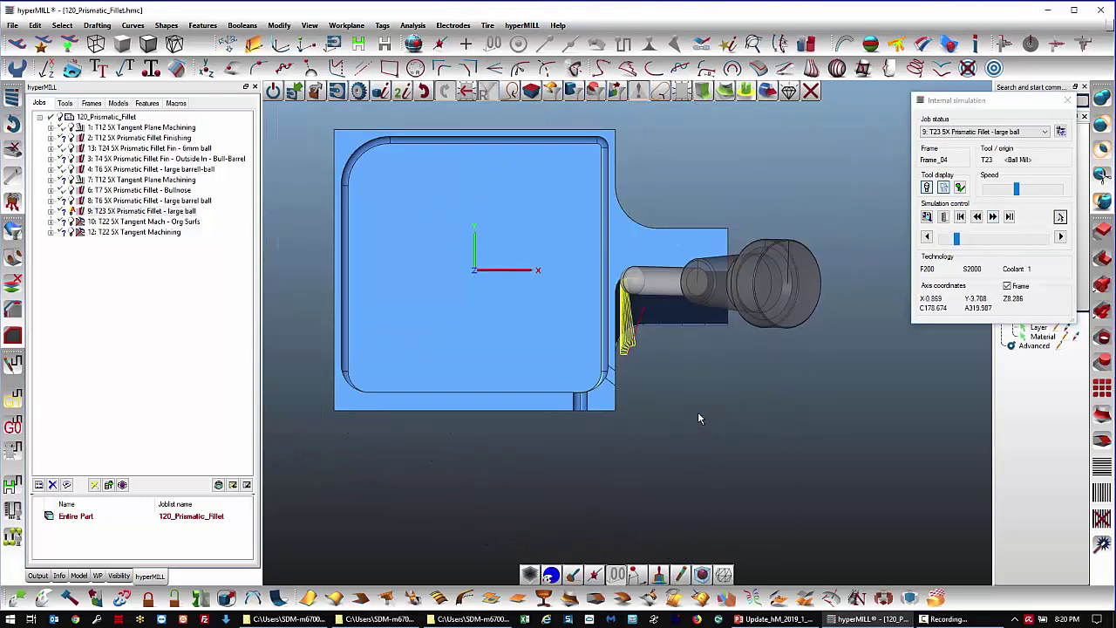
pyautogui.click(958, 241)
pyautogui.click(994, 217)
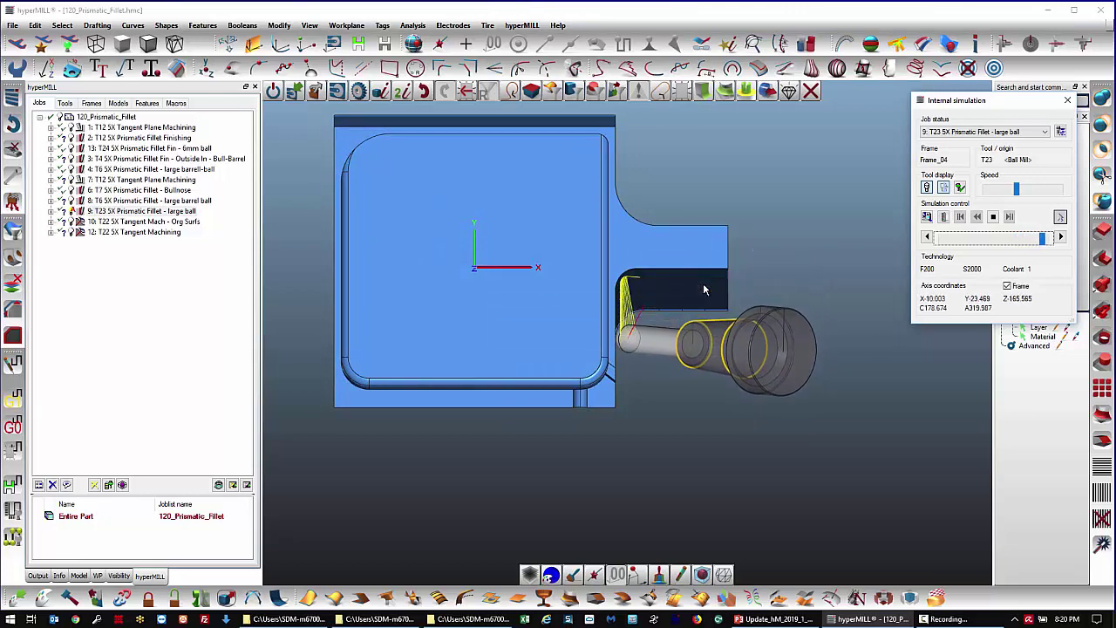
pyautogui.click(1068, 124)
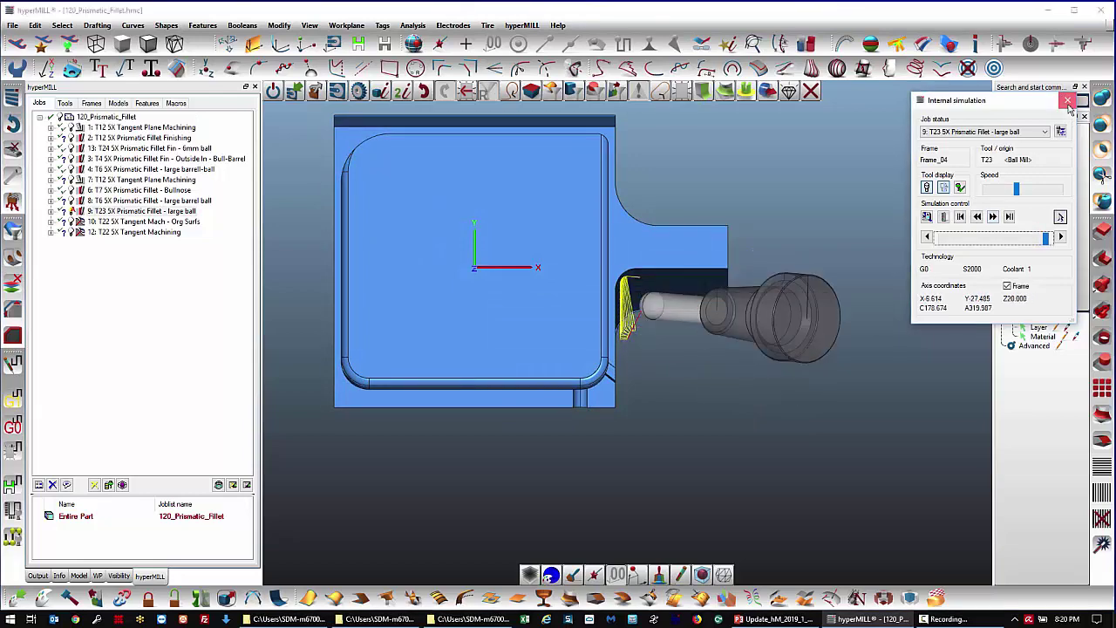
pyautogui.click(1067, 102)
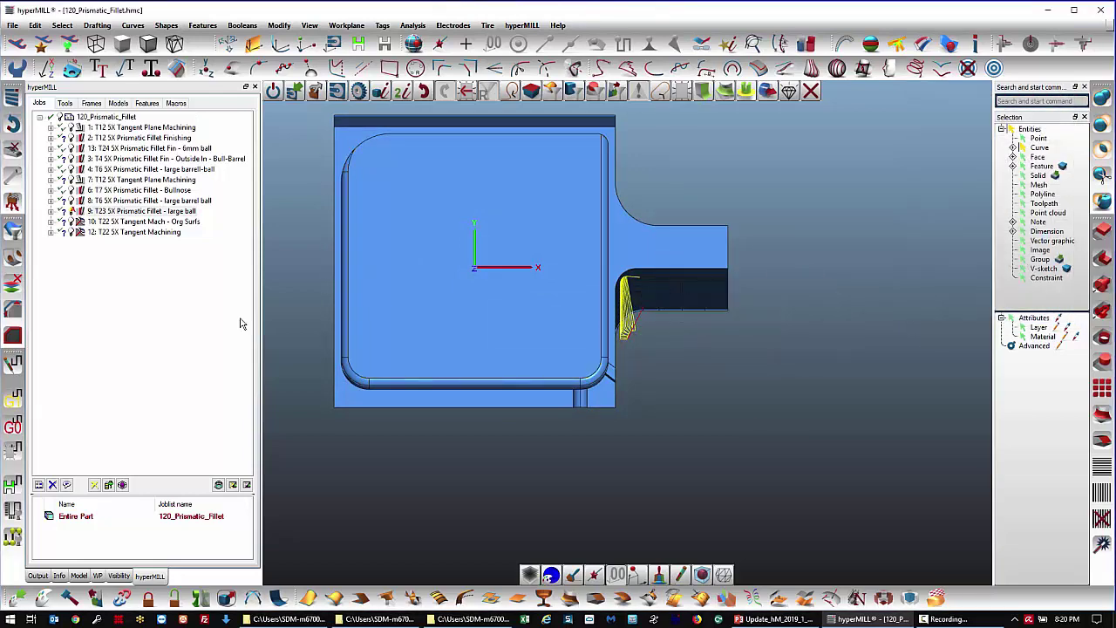
# - Set the T23 large ball job's minimum lag angle to 45 and recalculate, overwriting the existing toolpath file
pyautogui.doubleClick(160, 213)
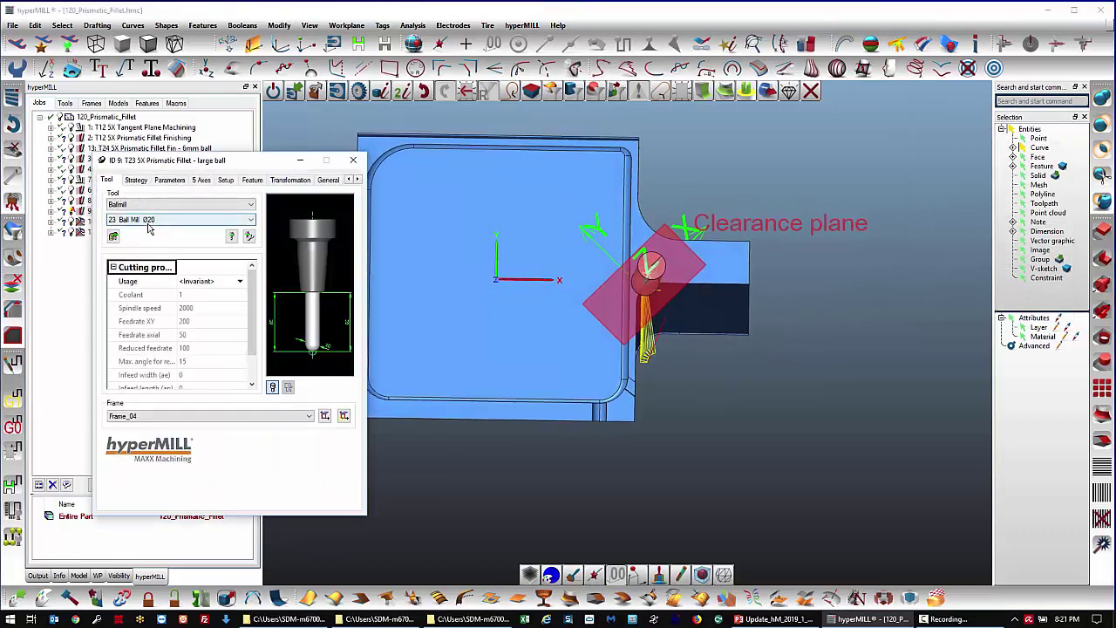
pyautogui.click(200, 181)
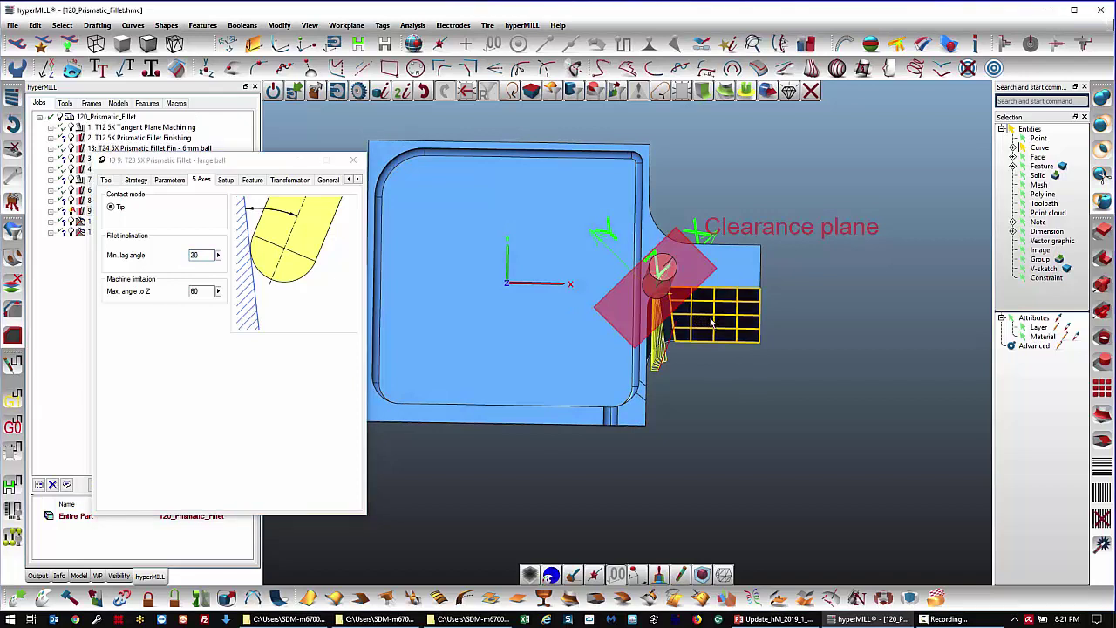
pyautogui.click(711, 323)
pyautogui.click(204, 255)
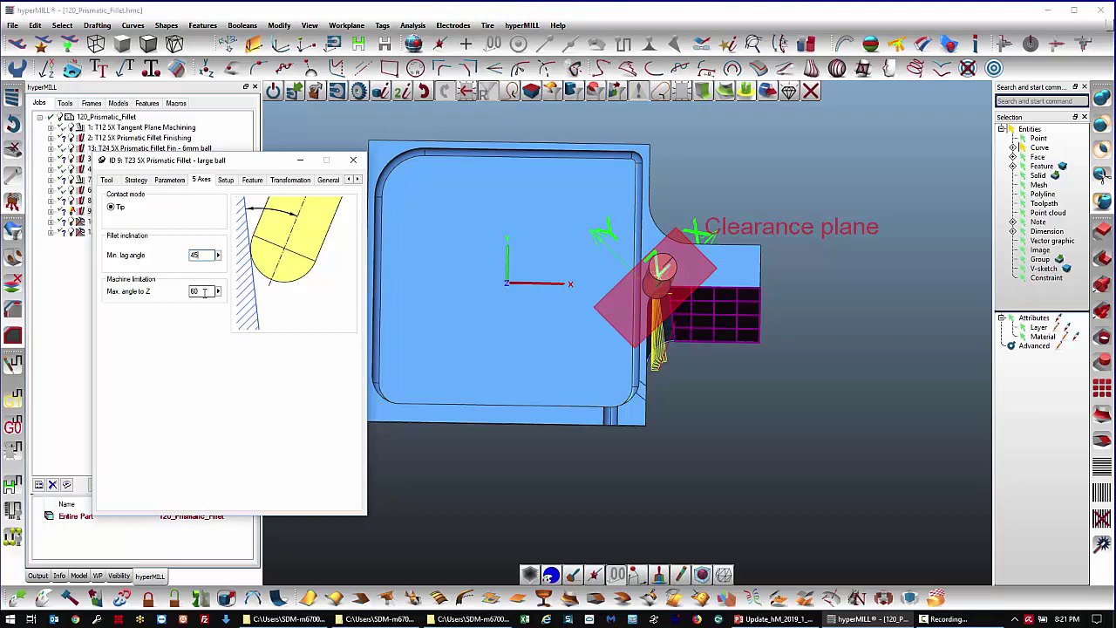
pyautogui.rightClick(178, 163)
pyautogui.click(209, 168)
pyautogui.click(600, 382)
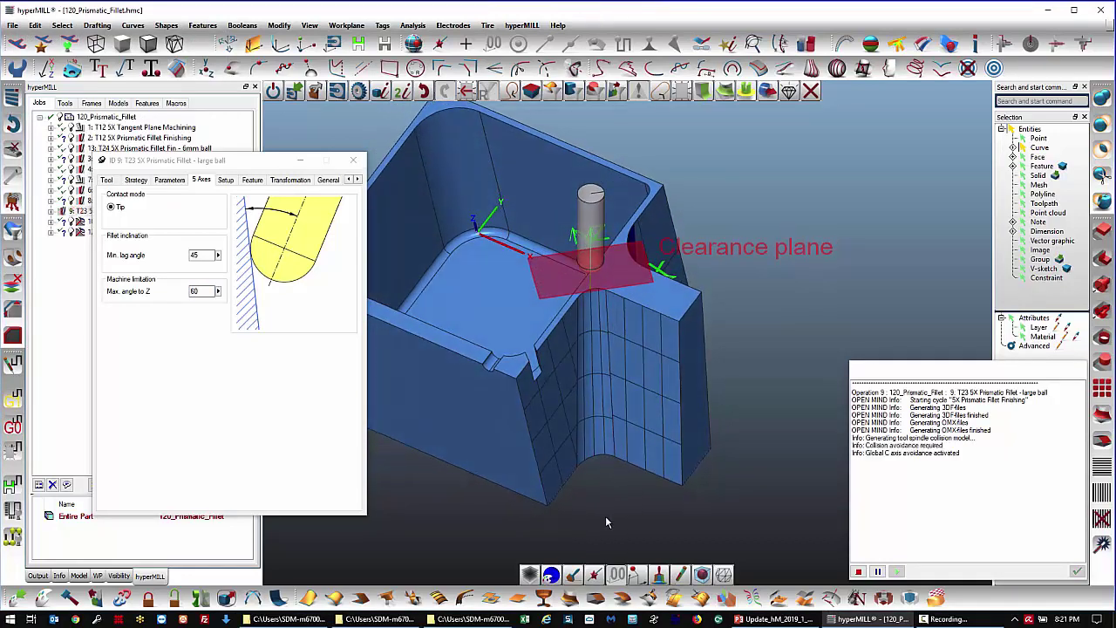
pyautogui.click(353, 159)
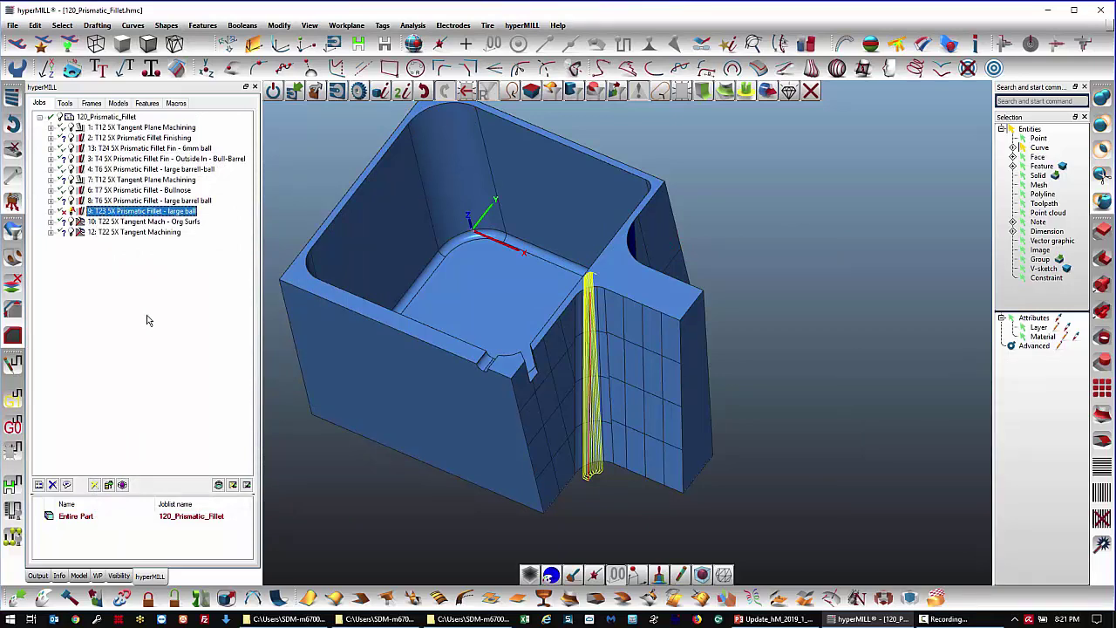
# - Play the recalculated T23 job's simulation and examine the tool's clearance to the walls from above
pyautogui.press('t')
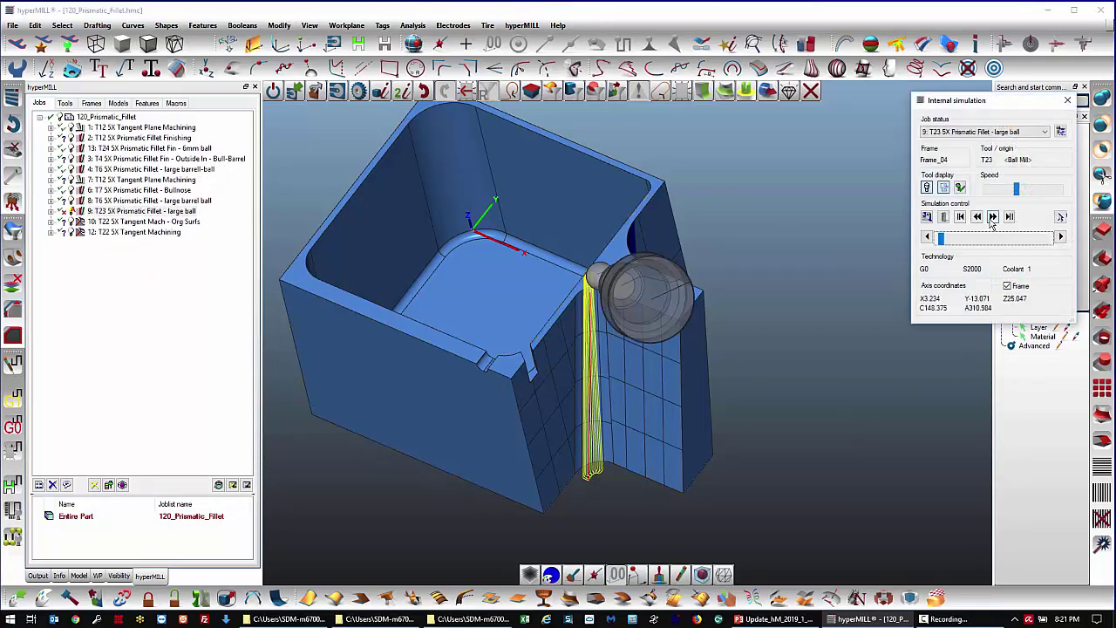
pyautogui.click(991, 218)
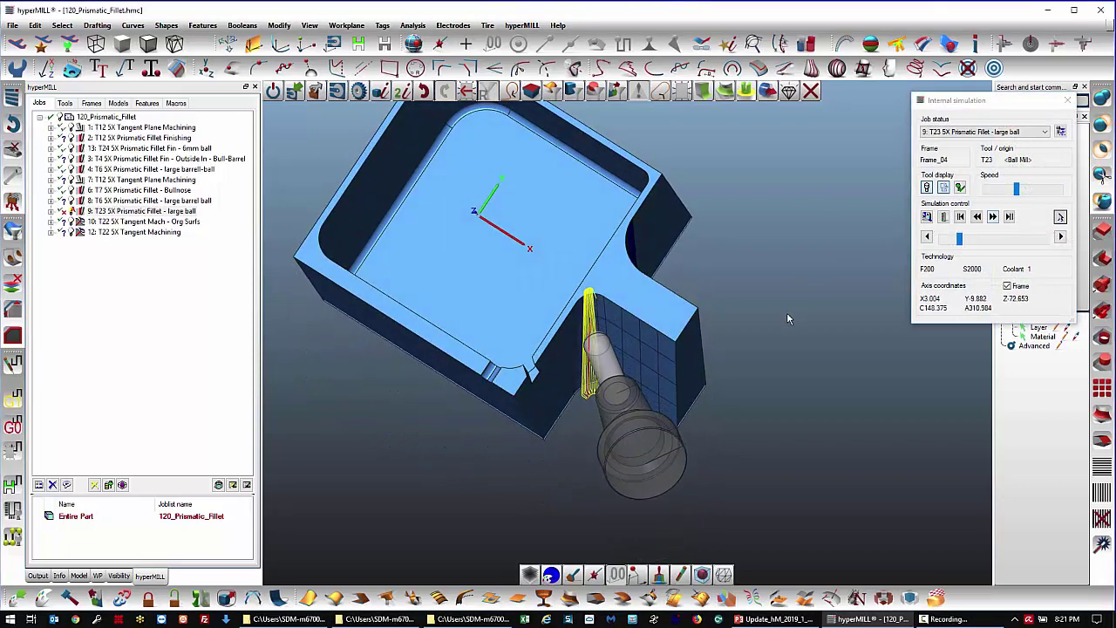
pyautogui.hotkey('ctrl', 't')
pyautogui.scroll(2, 745, 254)
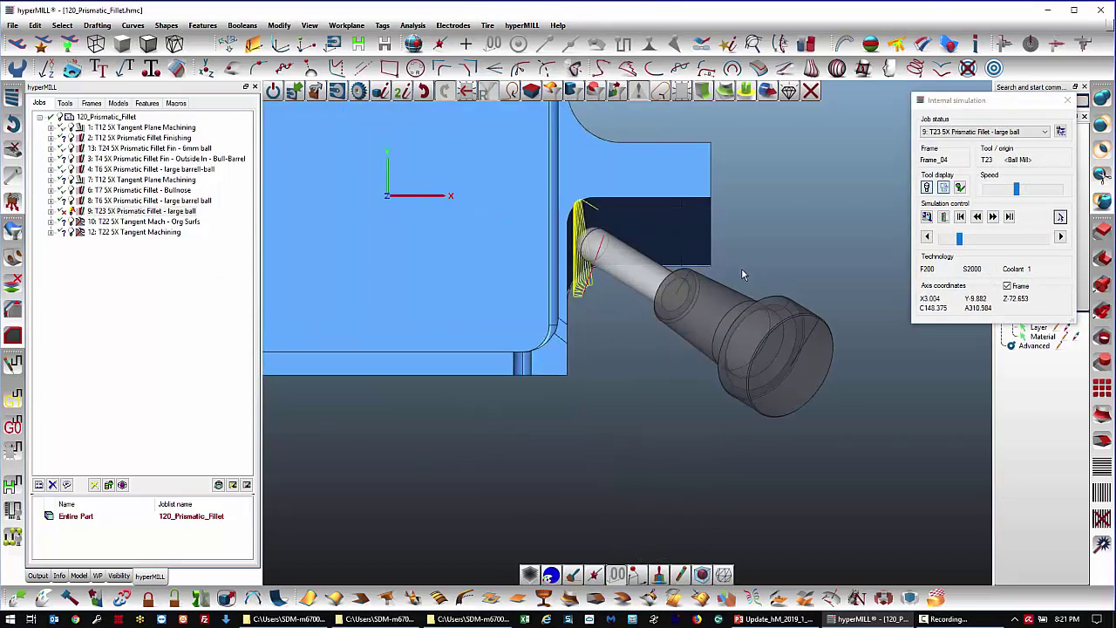
pyautogui.moveTo(742, 276); pyautogui.dragTo(737, 312, button='middle')
pyautogui.scroll(-1, 739, 314)
pyautogui.click(991, 219)
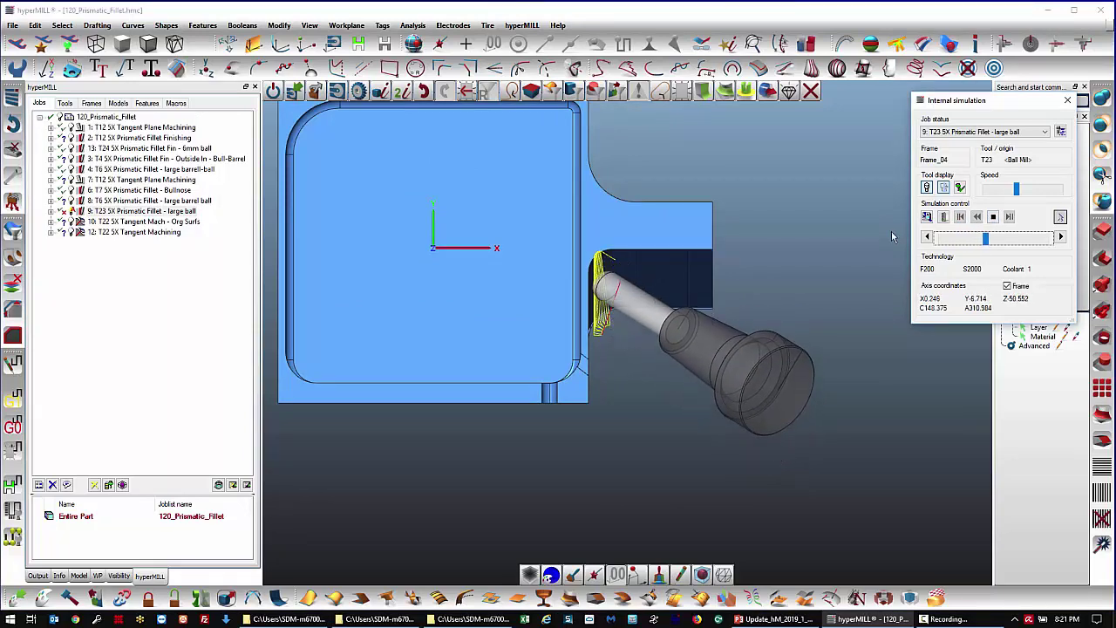
pyautogui.click(1065, 102)
# - Set the T23 job's maximum angle to Z to 80 and recalculate, overwriting the existing toolpath file
pyautogui.press('Return')
pyautogui.click(201, 180)
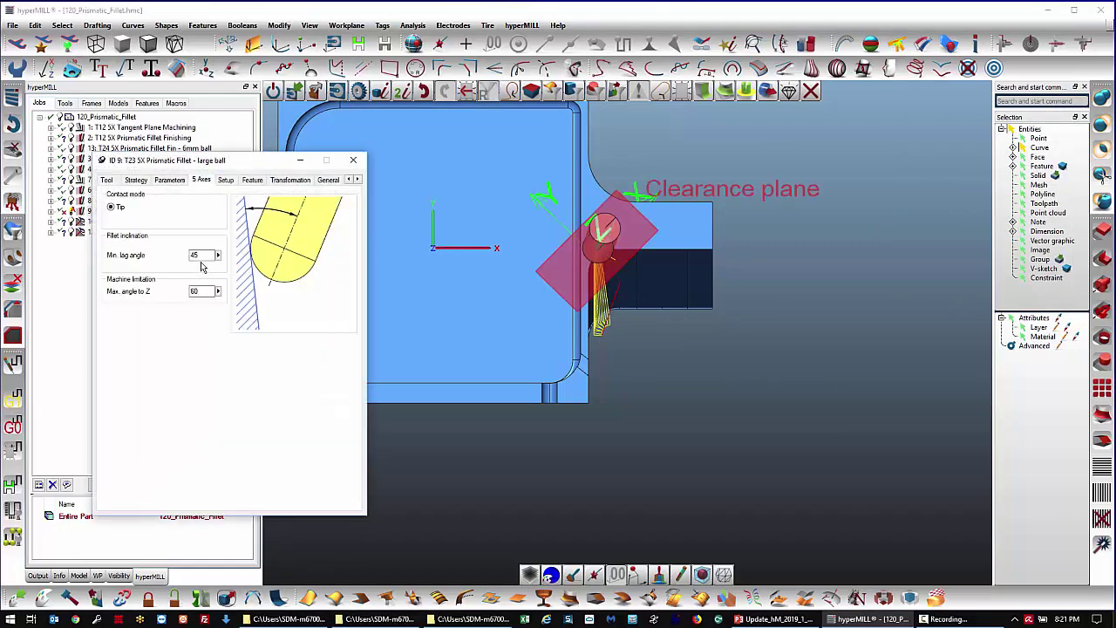
pyautogui.doubleClick(199, 291)
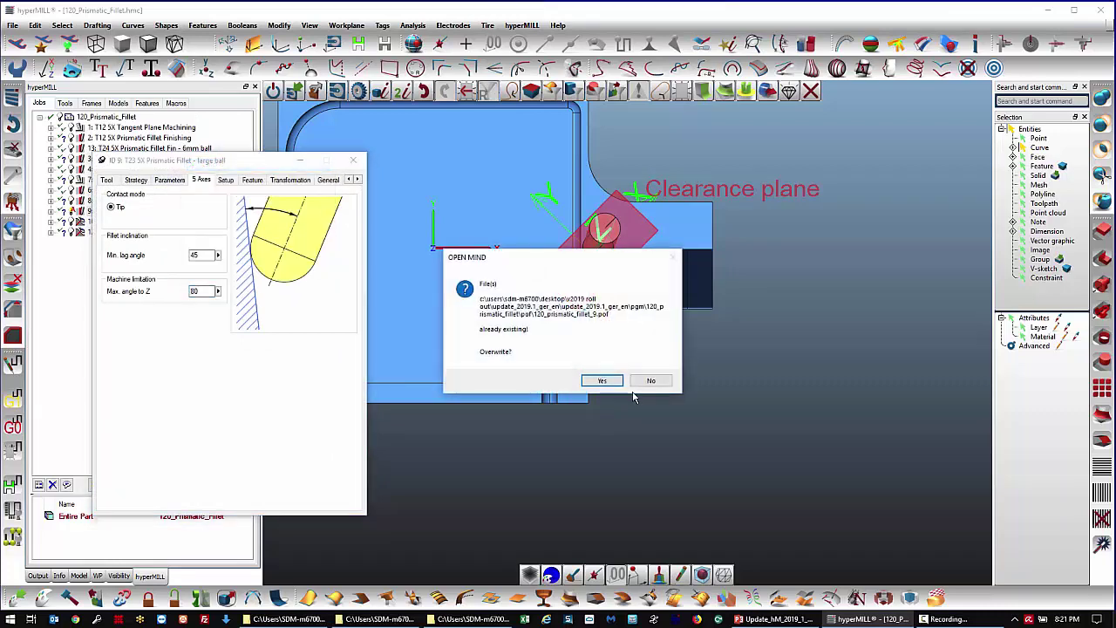
pyautogui.click(604, 385)
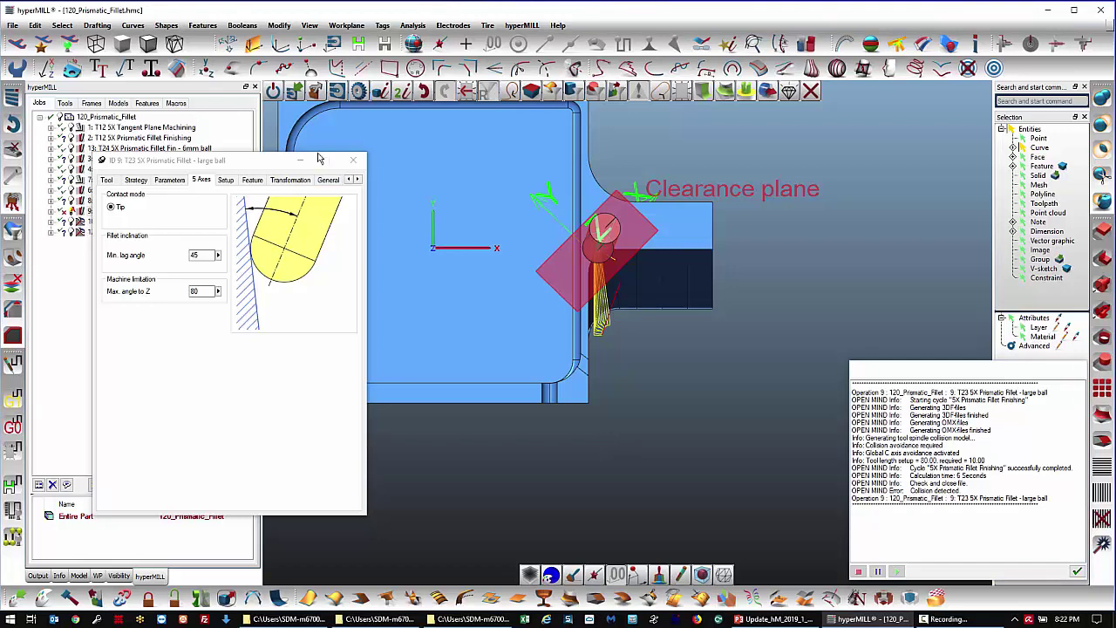
pyautogui.click(352, 160)
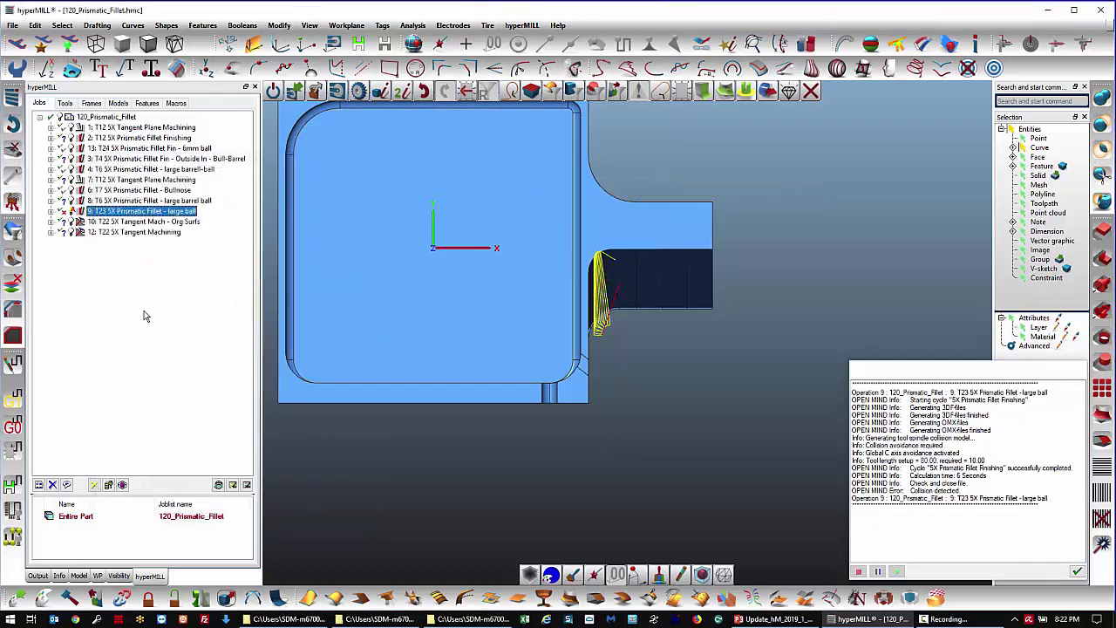
# - Play the T23 job's simulation with the new angle limit and return it to the start of the toolpath
pyautogui.press('t')
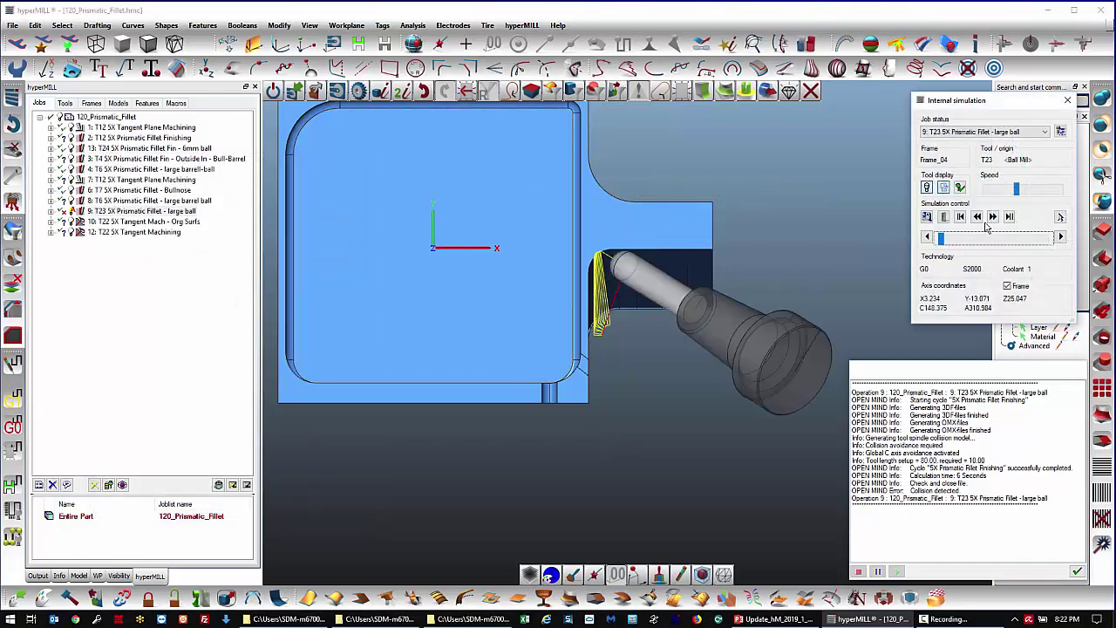
pyautogui.click(993, 218)
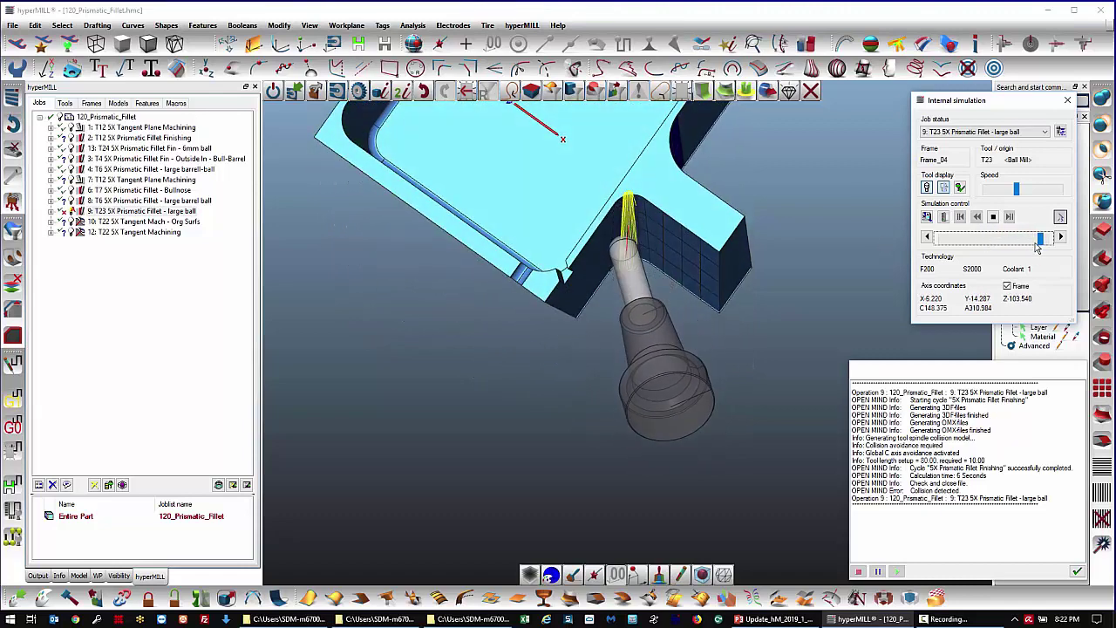
pyautogui.moveTo(1041, 244); pyautogui.dragTo(930, 248)
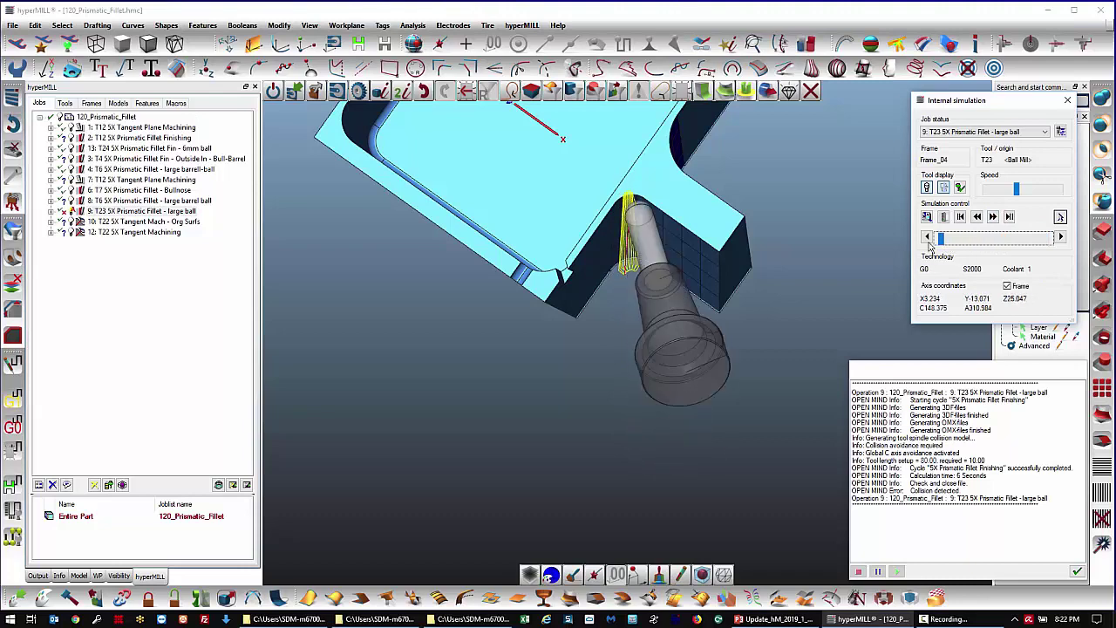
# - Close the T23 job's simulation and its calculation messages
pyautogui.click(1066, 102)
pyautogui.click(1077, 574)
pyautogui.click(1078, 573)
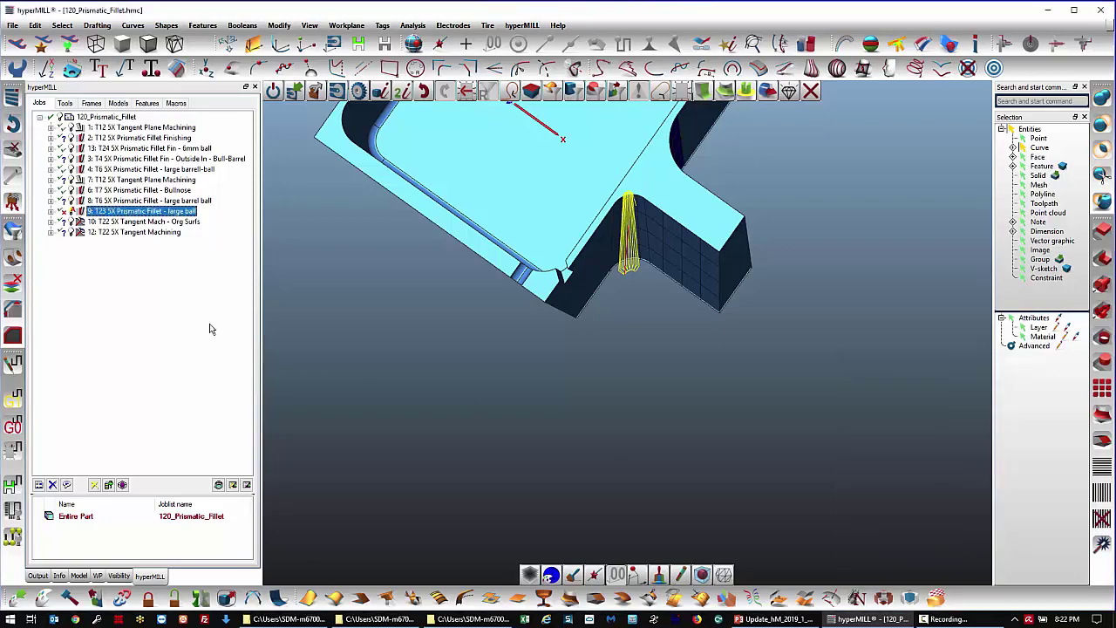
# - Open the T22 5X Tangent Mach - Org Surfs job and review the machining surfaces selected in its strategy settings
pyautogui.click(157, 224)
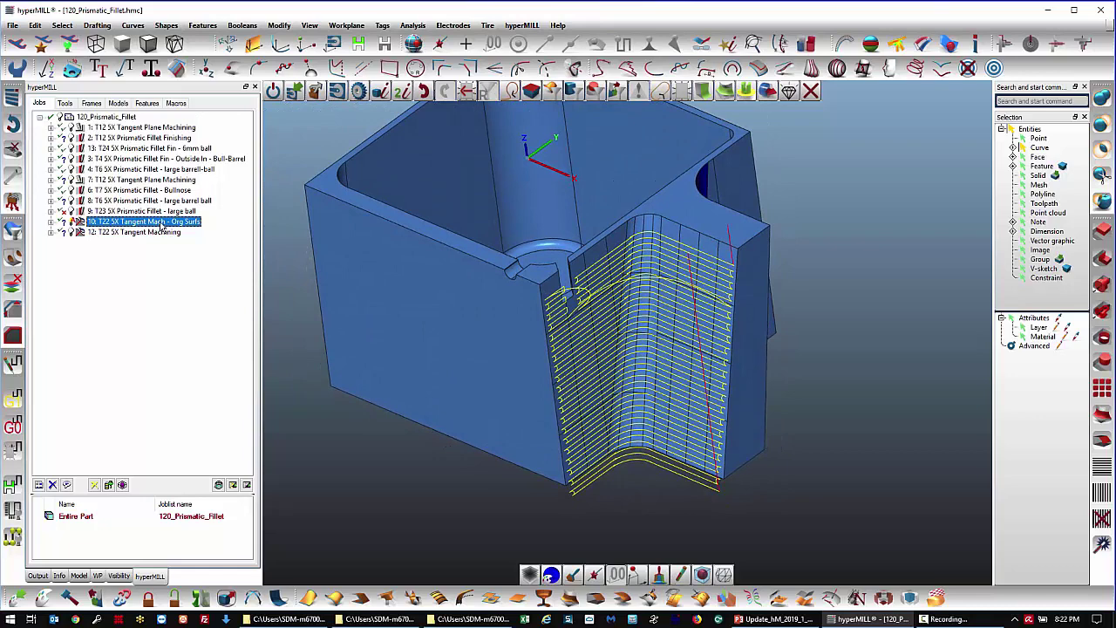
pyautogui.doubleClick(160, 224)
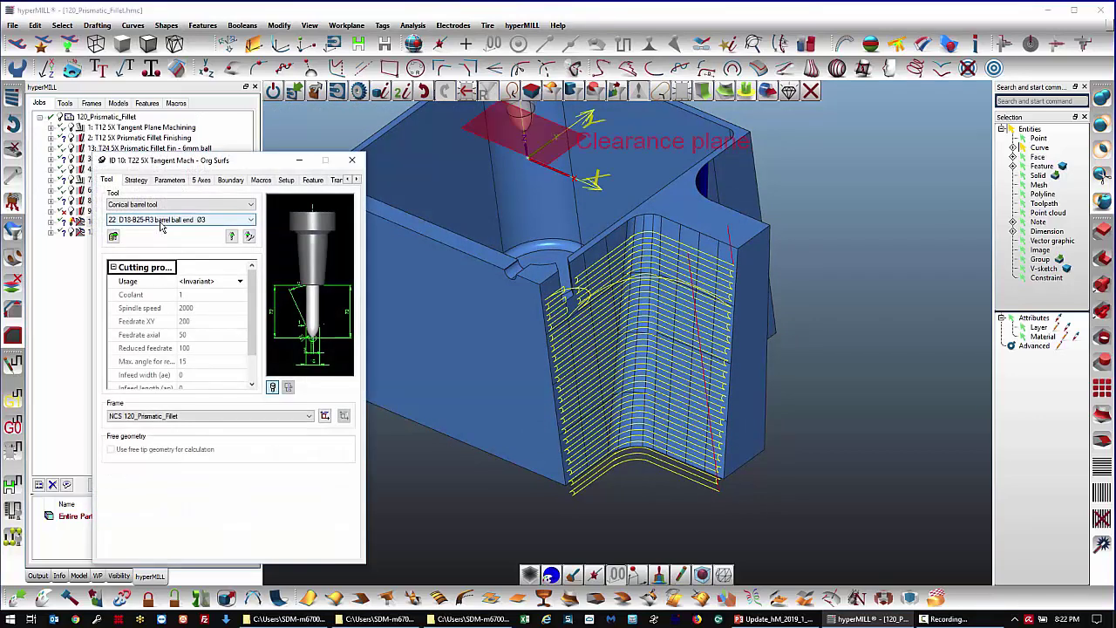
pyautogui.click(135, 180)
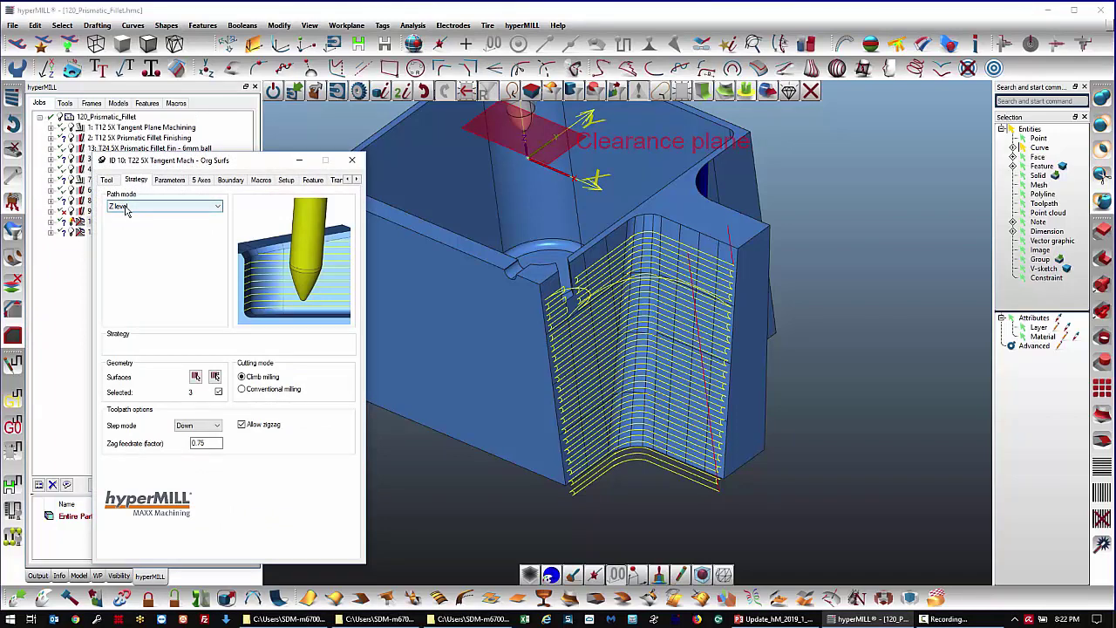
pyautogui.click(196, 376)
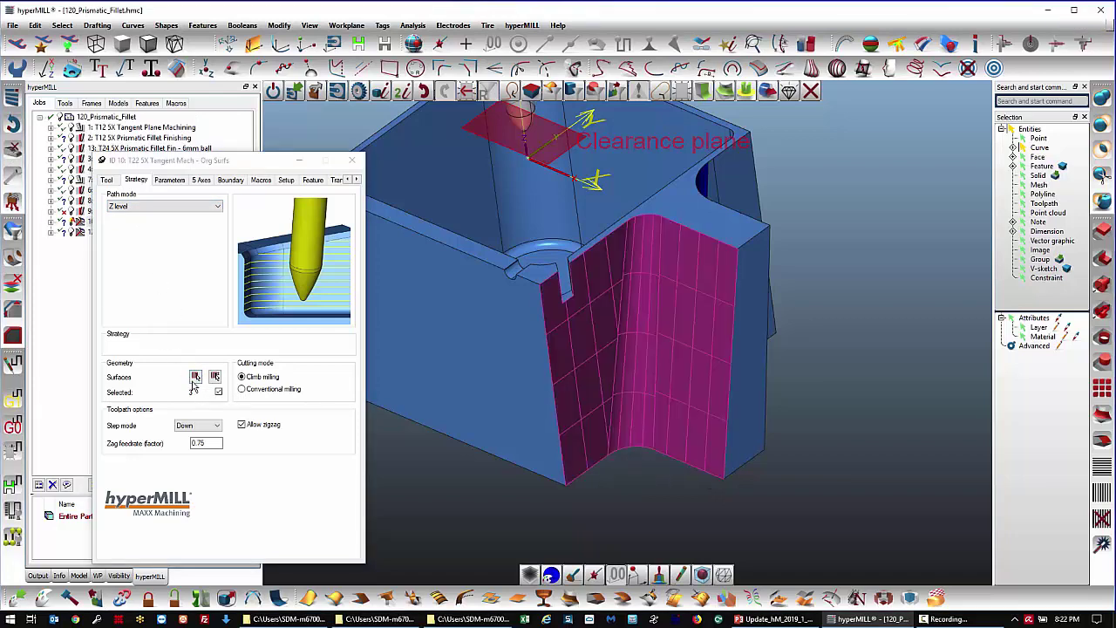
pyautogui.click(195, 377)
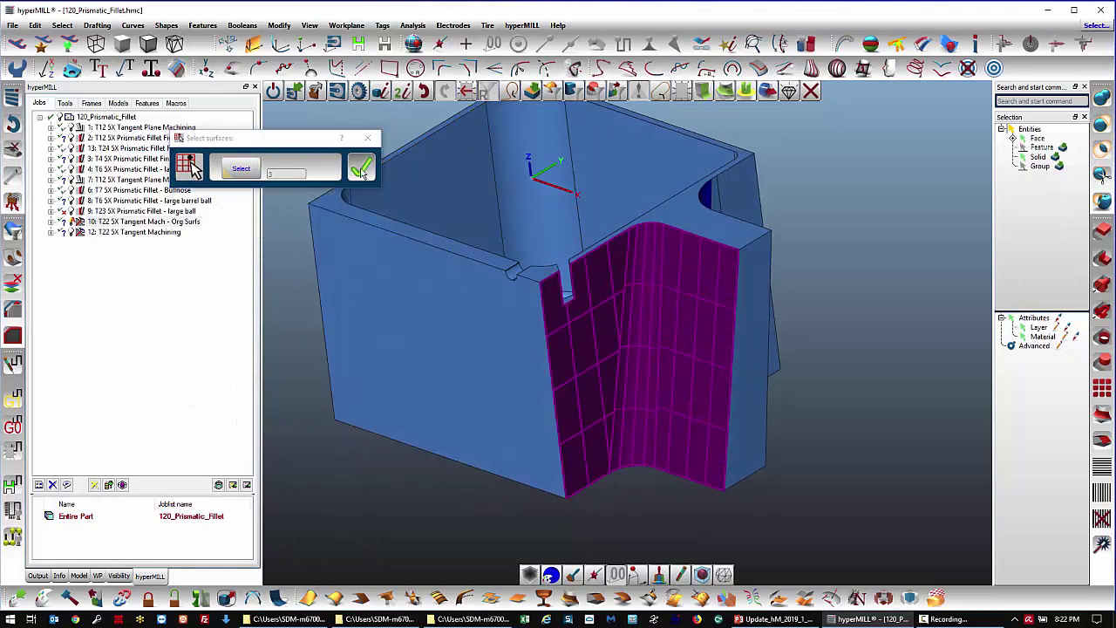
pyautogui.click(361, 166)
# - Recalculate the T22 Org Surfs job, overwriting the existing toolpath file
pyautogui.rightClick(194, 161)
pyautogui.click(225, 168)
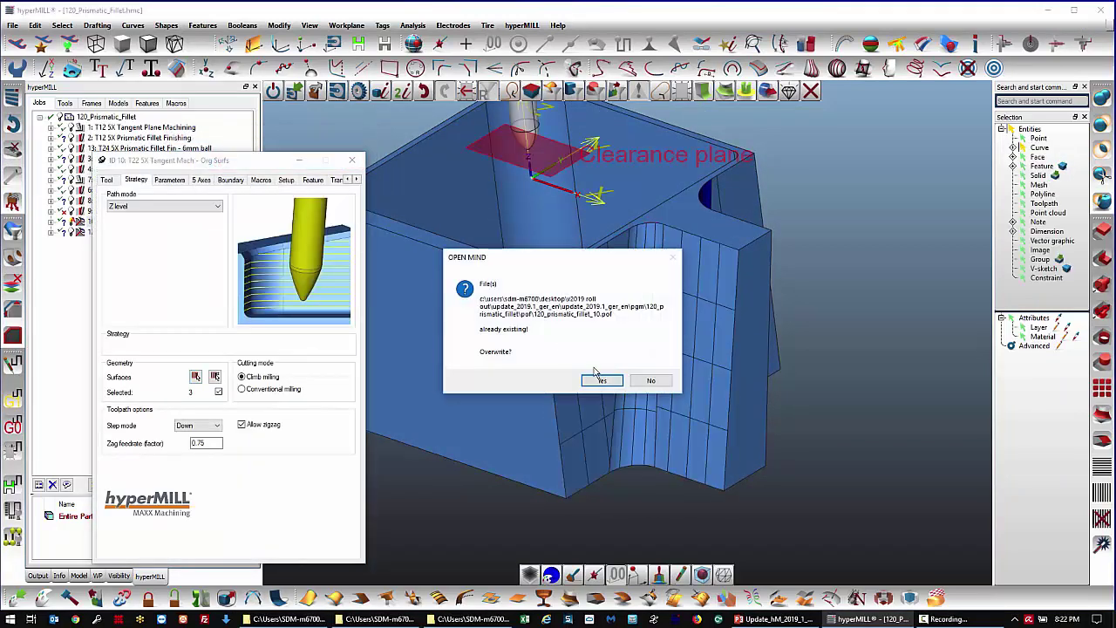
pyautogui.click(602, 381)
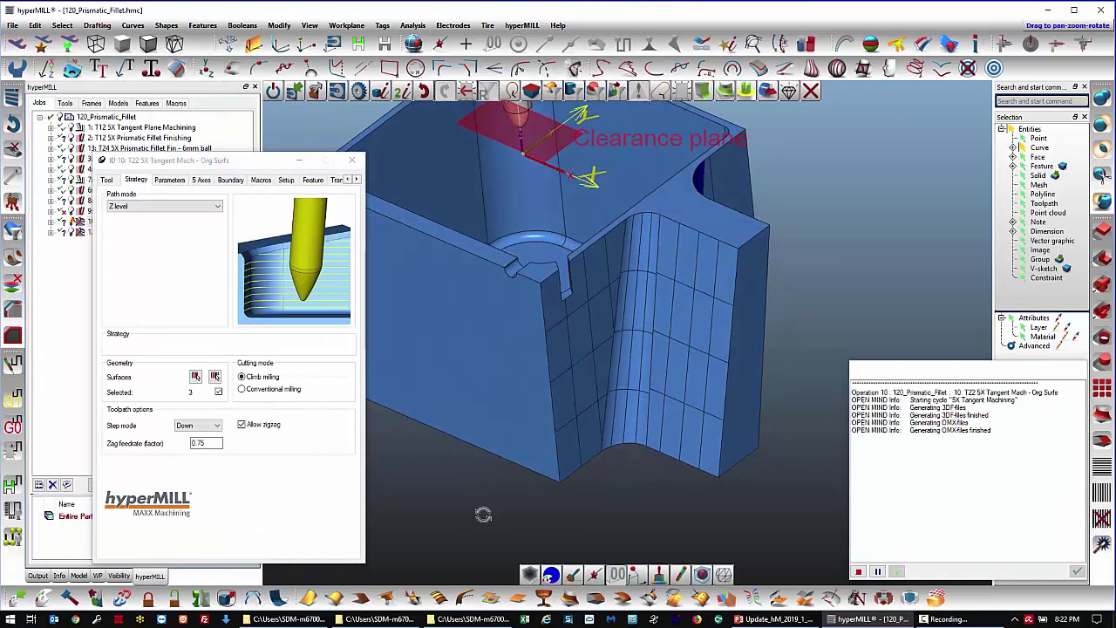
pyautogui.scroll(2, 634, 483)
pyautogui.scroll(-1, 604, 475)
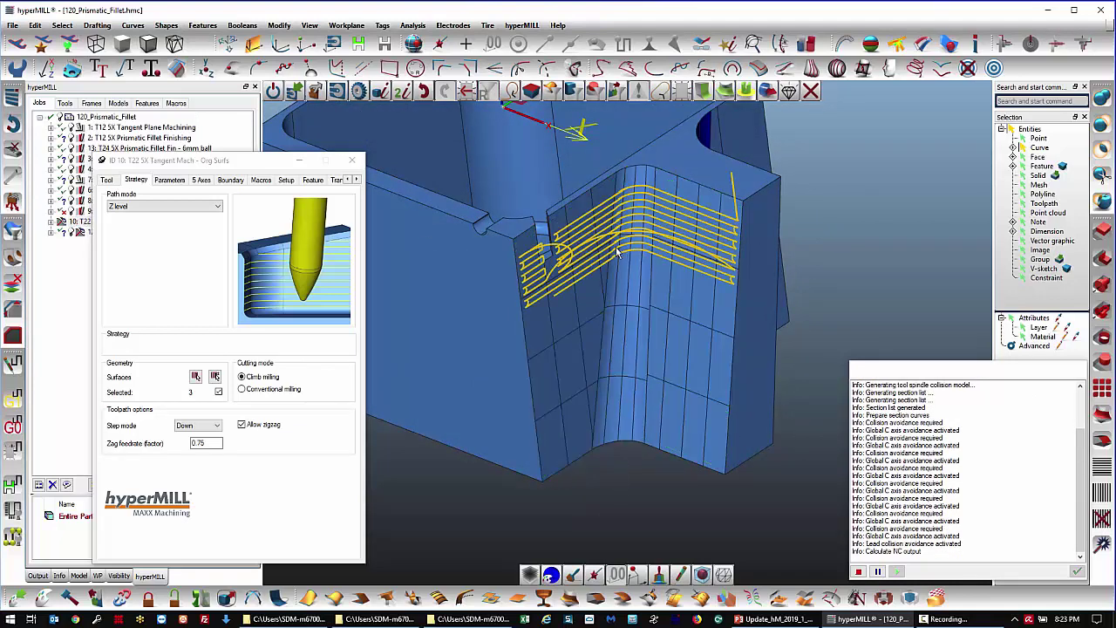
# - Examine the recalculated toolpath's point distribution along the corner fillet, then close the calculation messages and the job
pyautogui.scroll(6, 616, 253)
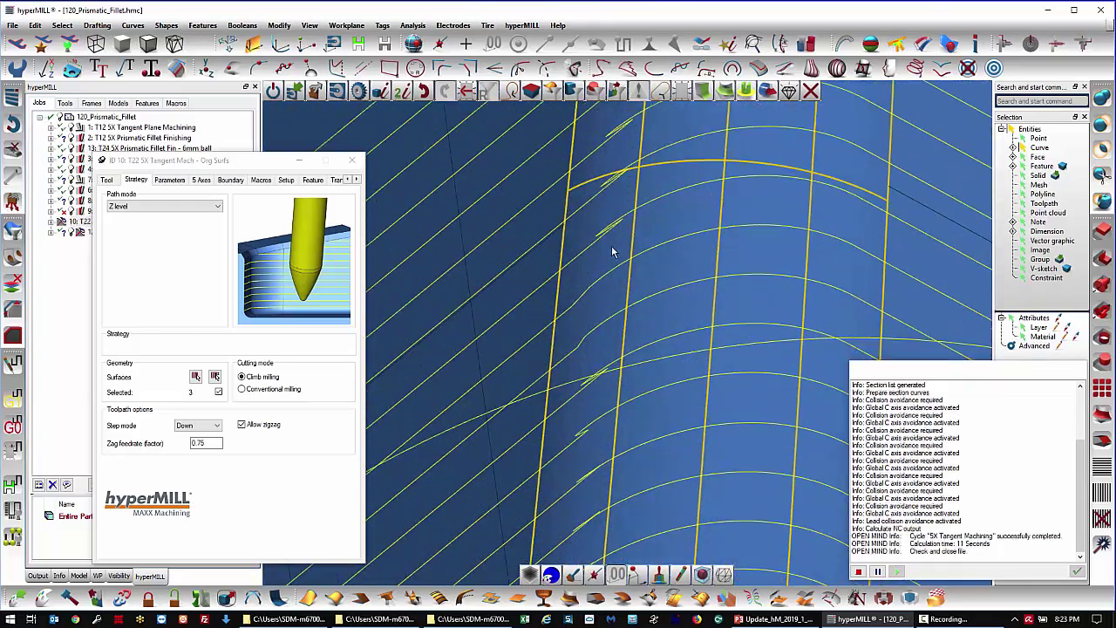
pyautogui.scroll(-5, 614, 253)
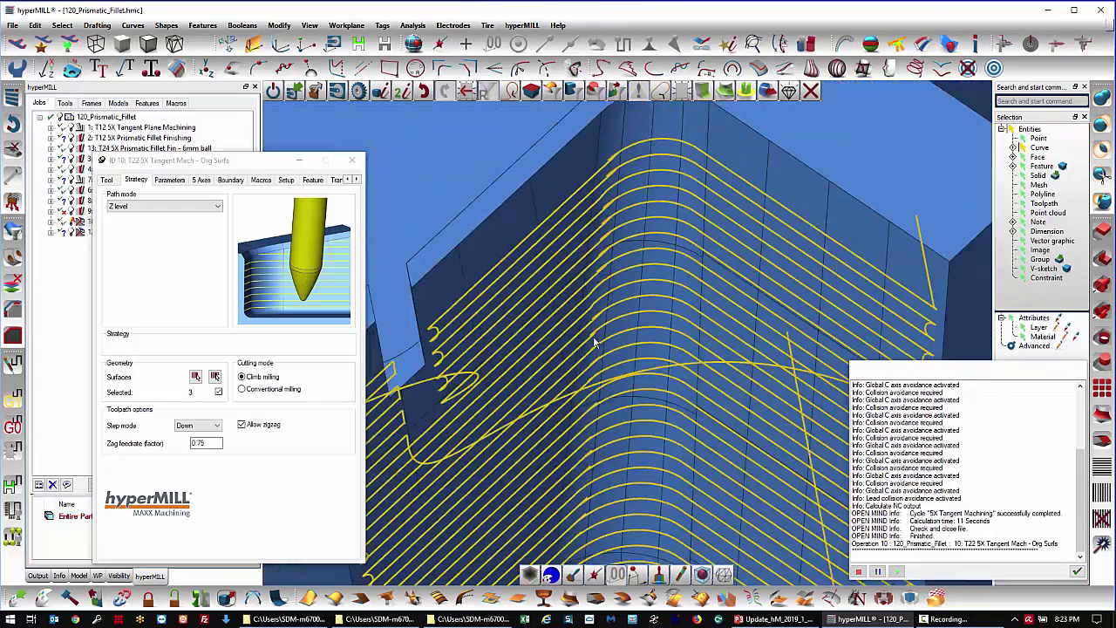
pyautogui.moveTo(595, 345); pyautogui.dragTo(597, 318, button='middle')
pyautogui.scroll(-2, 594, 318)
pyautogui.scroll(-5, 598, 318)
pyautogui.scroll(2, 605, 397)
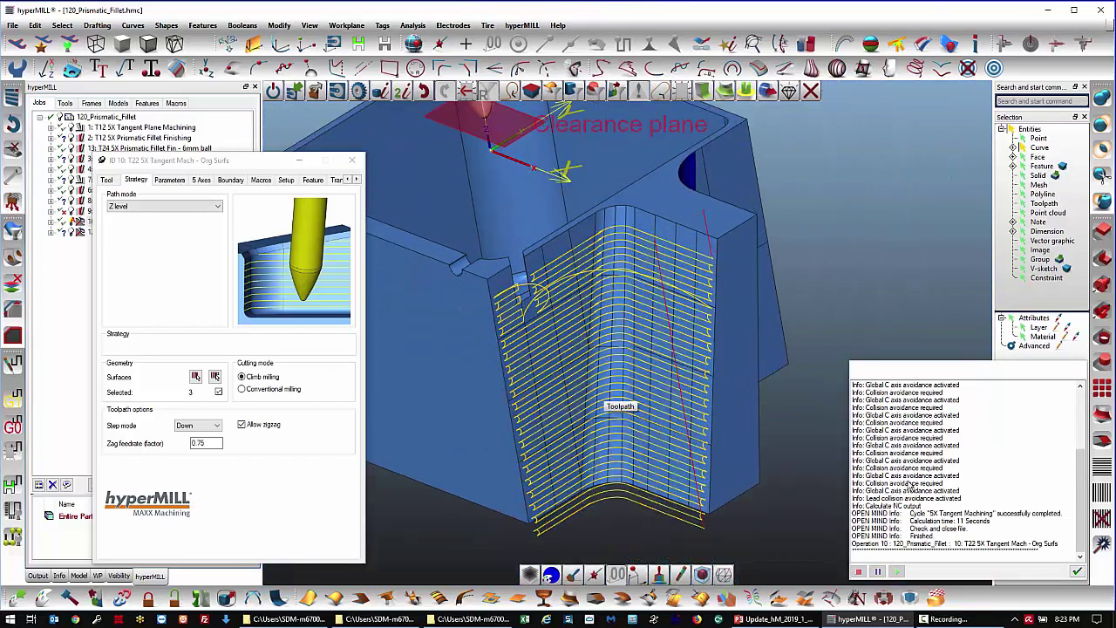
pyautogui.click(1077, 573)
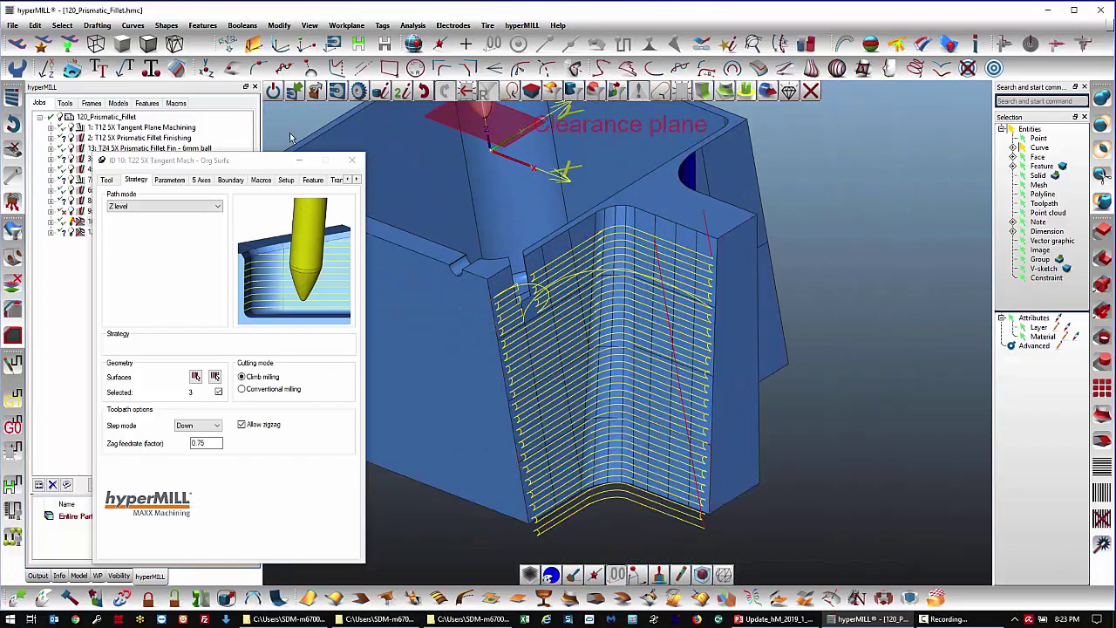
pyautogui.click(359, 166)
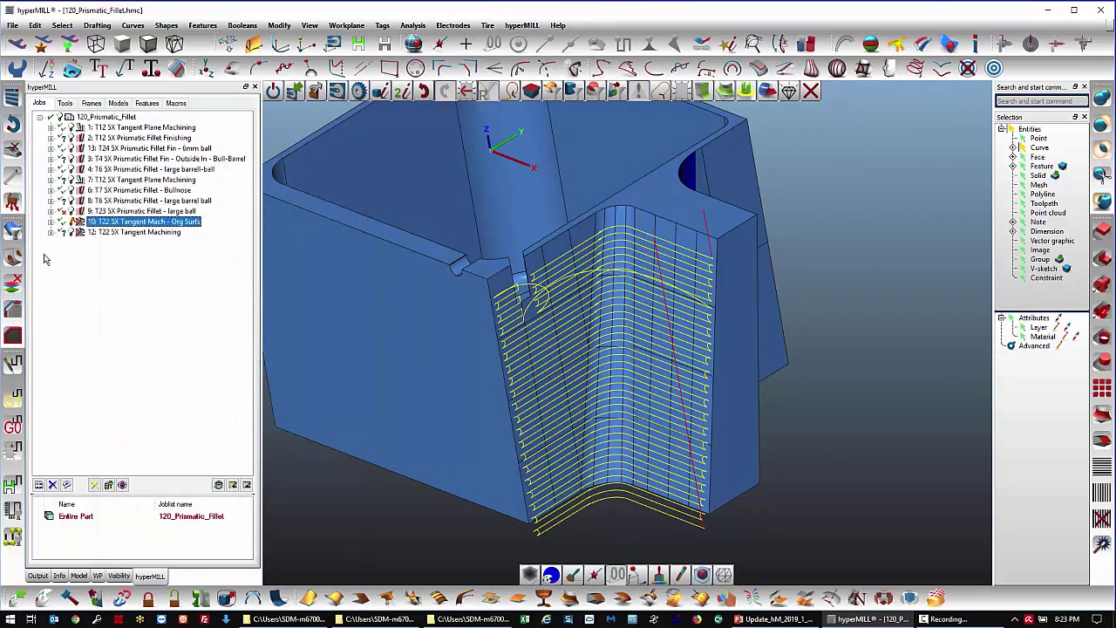
# - Inspect the original fillet and wall surfaces of the outer corner for their boundaries and isoline layout
pyautogui.scroll(5, 585, 355)
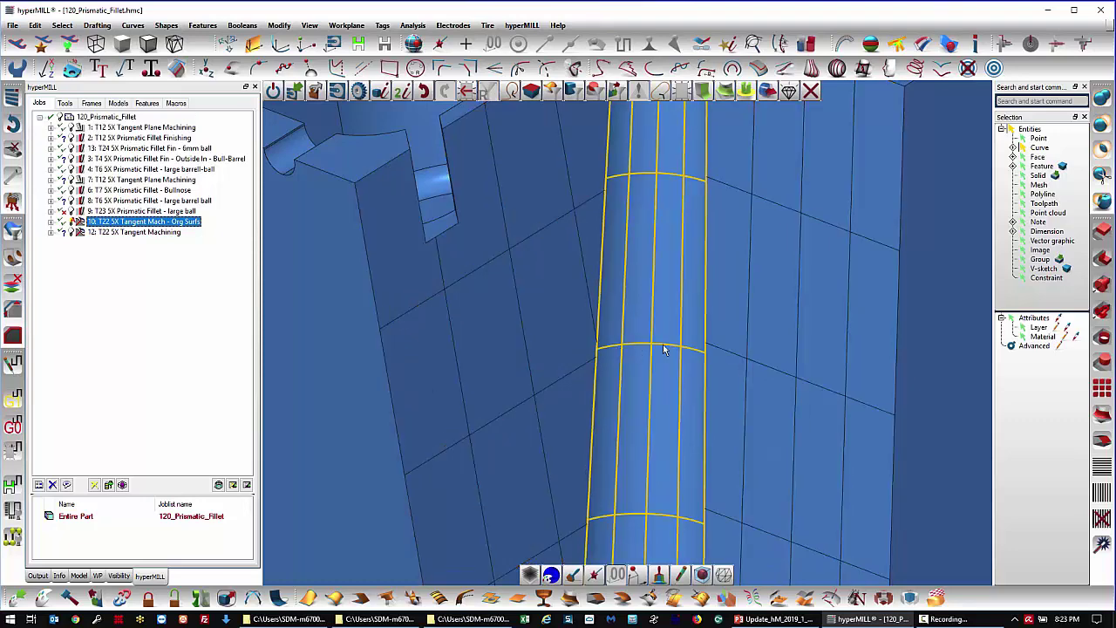
pyautogui.scroll(-5, 535, 349)
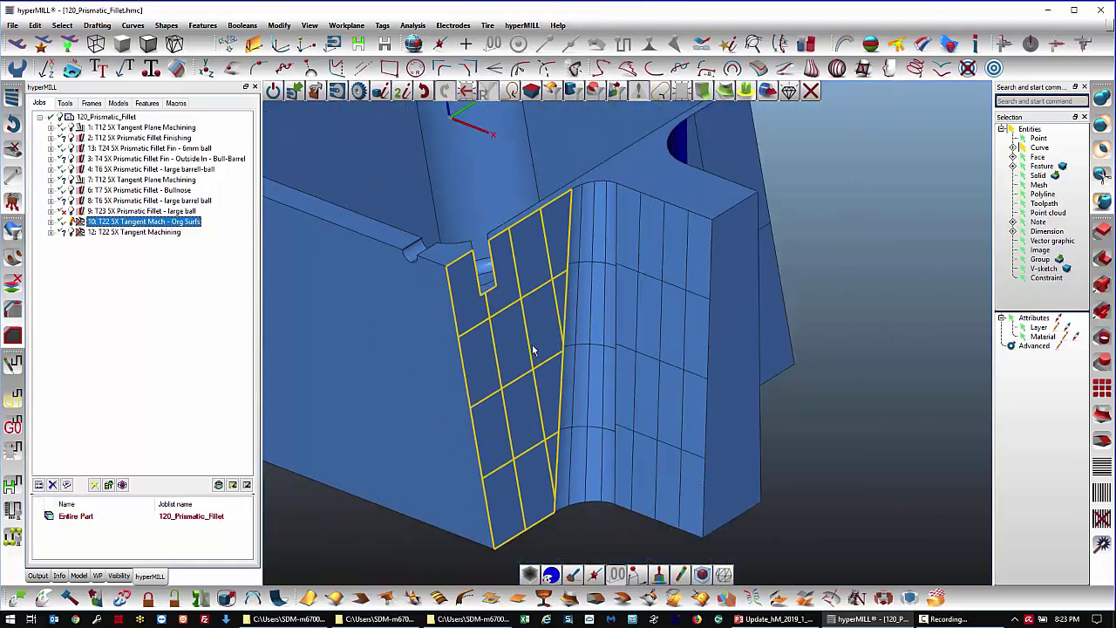
pyautogui.scroll(-1, 534, 350)
pyautogui.click(571, 504)
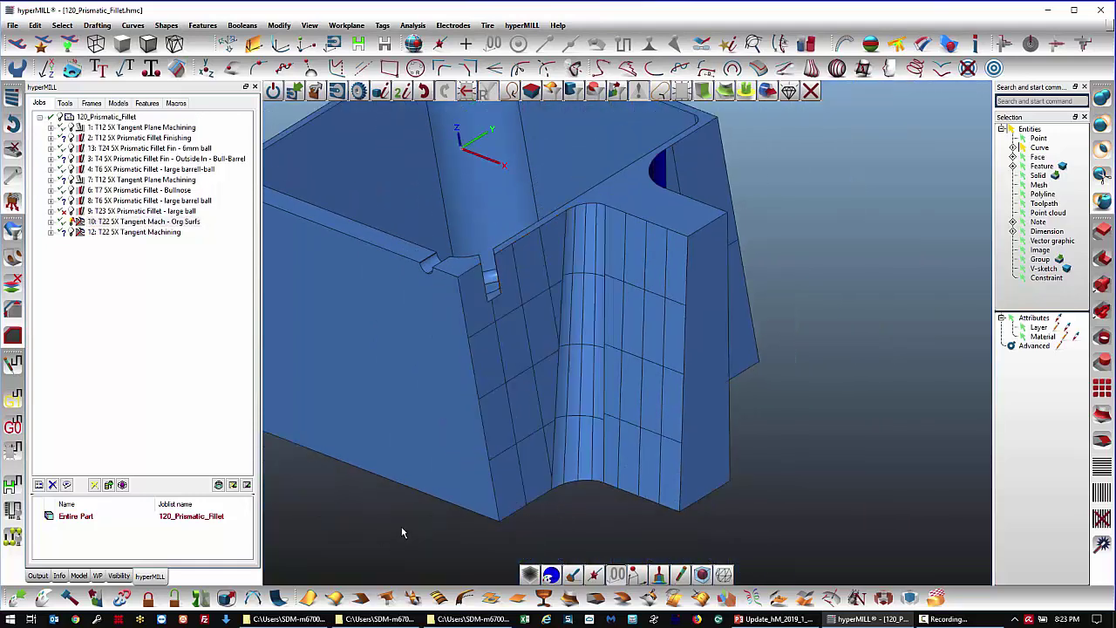
pyautogui.click(144, 221)
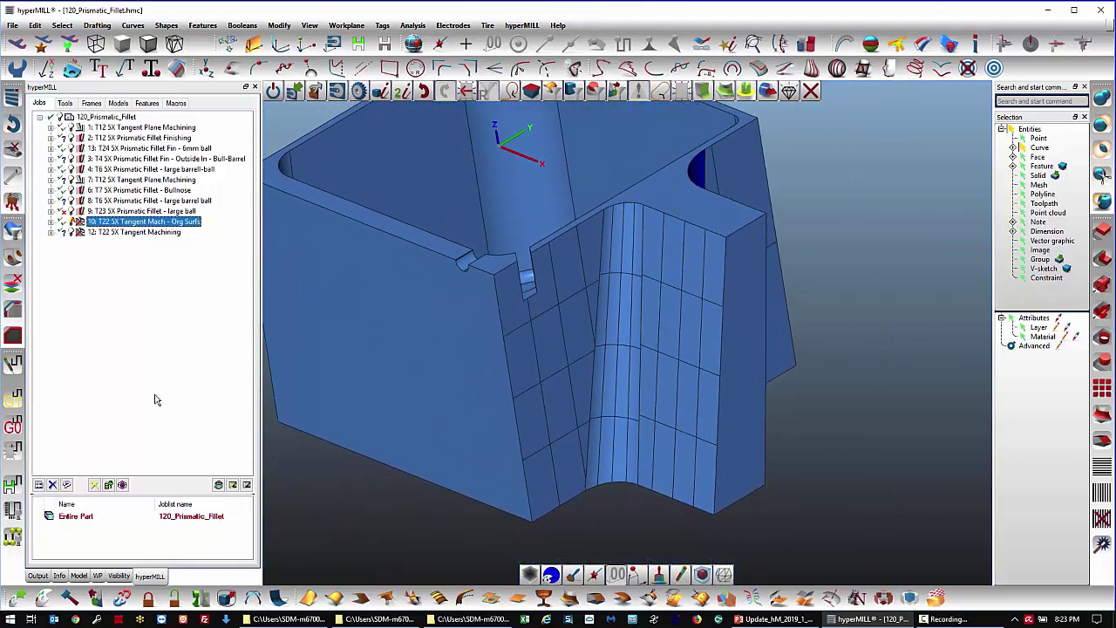
# - Hide the Original Corner Surfs layer and show the Re-Construct wall layer
pyautogui.click(119, 577)
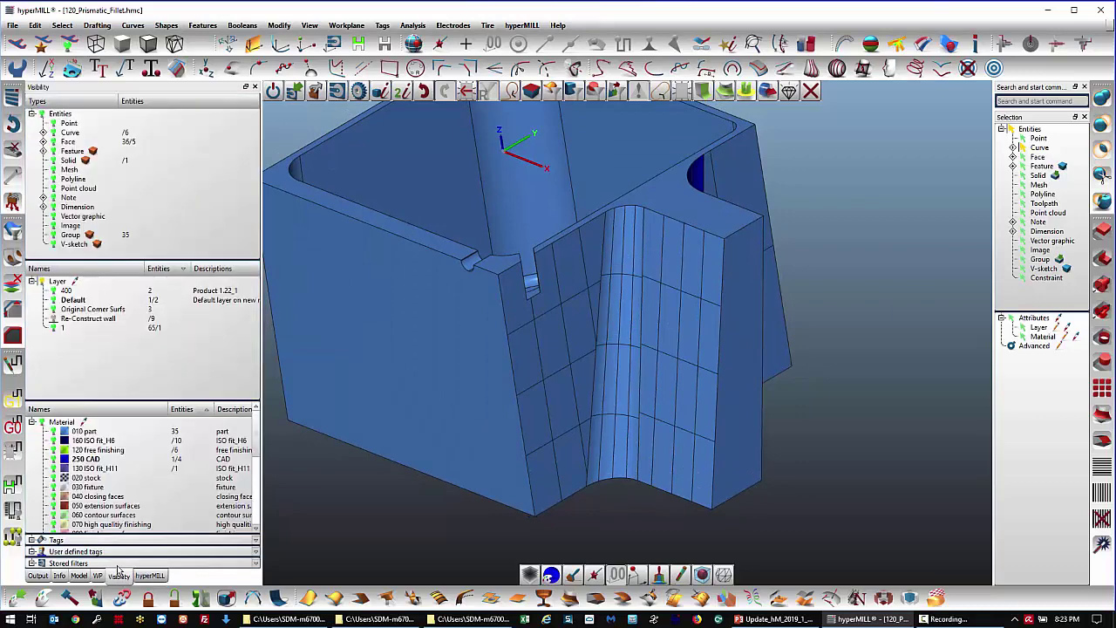
pyautogui.click(53, 309)
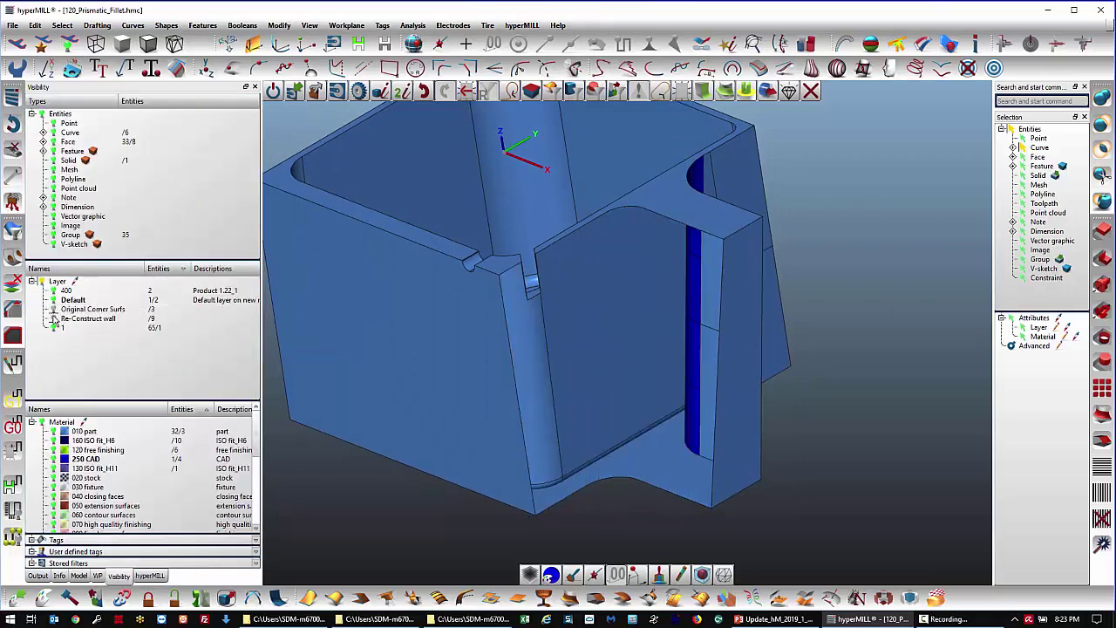
pyautogui.click(53, 318)
pyautogui.moveTo(390, 519); pyautogui.dragTo(398, 500, button='middle')
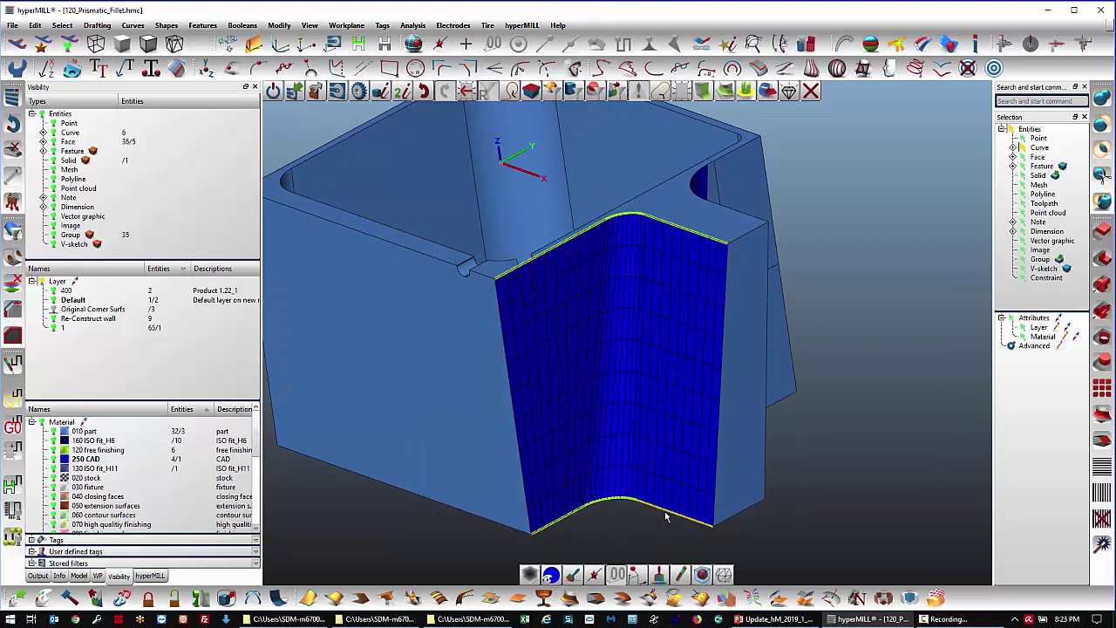
# - Highlight the reconstructed fillet surface, clear the selection and examine the rebuilt corner
pyautogui.click(624, 304)
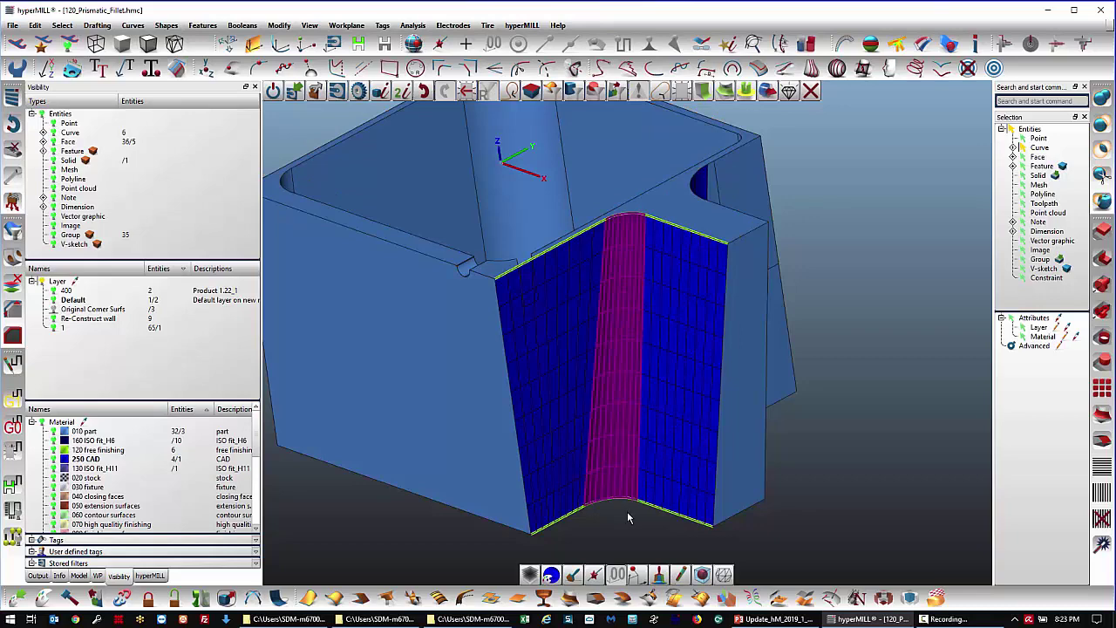
pyautogui.press('Escape')
pyautogui.scroll(3, 436, 533)
pyautogui.moveTo(429, 532); pyautogui.dragTo(375, 529, button='middle')
# - Open the strategy settings of the T22 5X Tangent Machining job
pyautogui.click(149, 575)
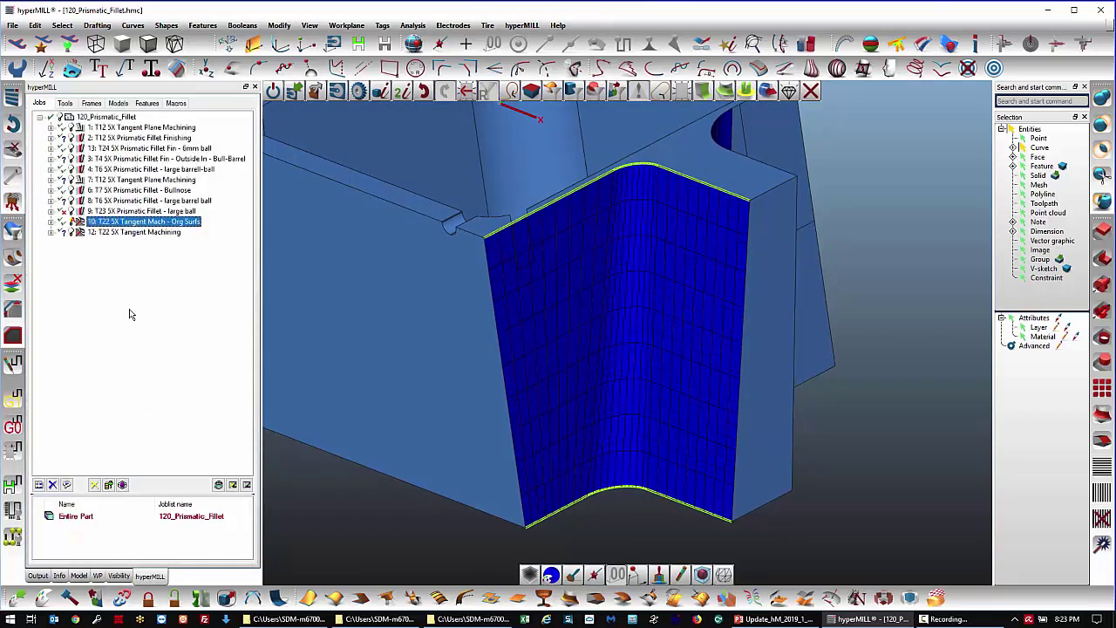
pyautogui.click(146, 233)
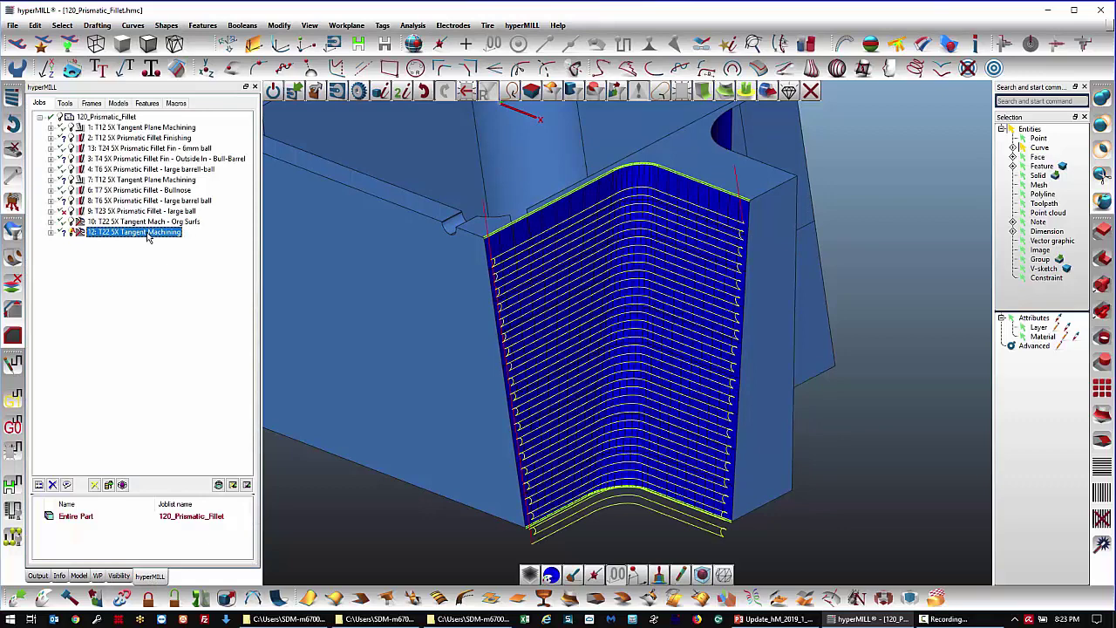
pyautogui.doubleClick(149, 233)
pyautogui.rightClick(158, 163)
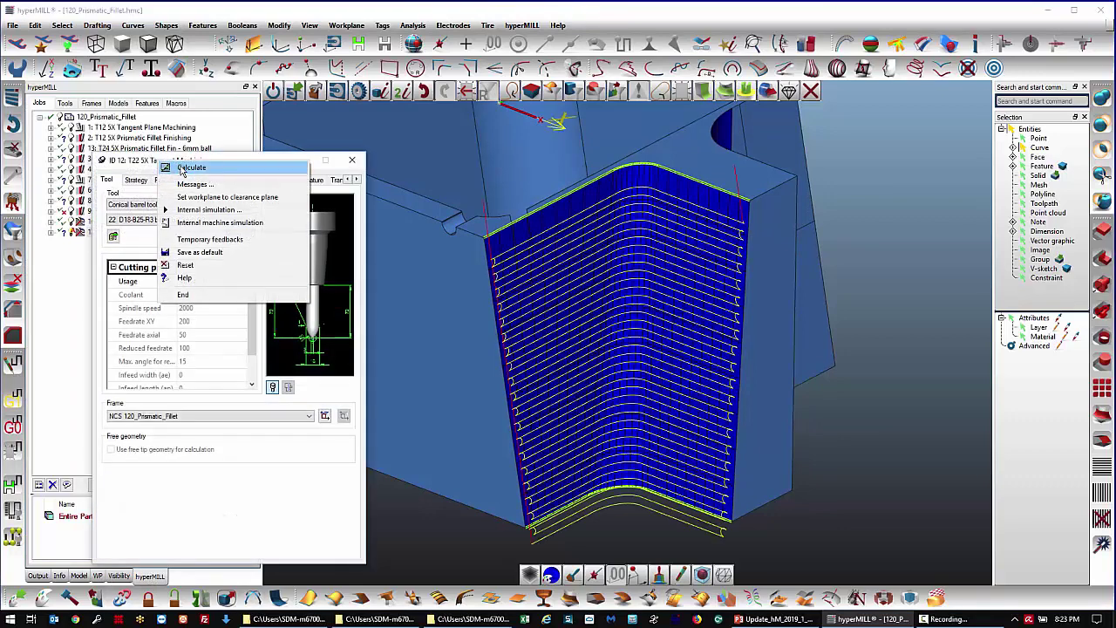
pyautogui.click(141, 170)
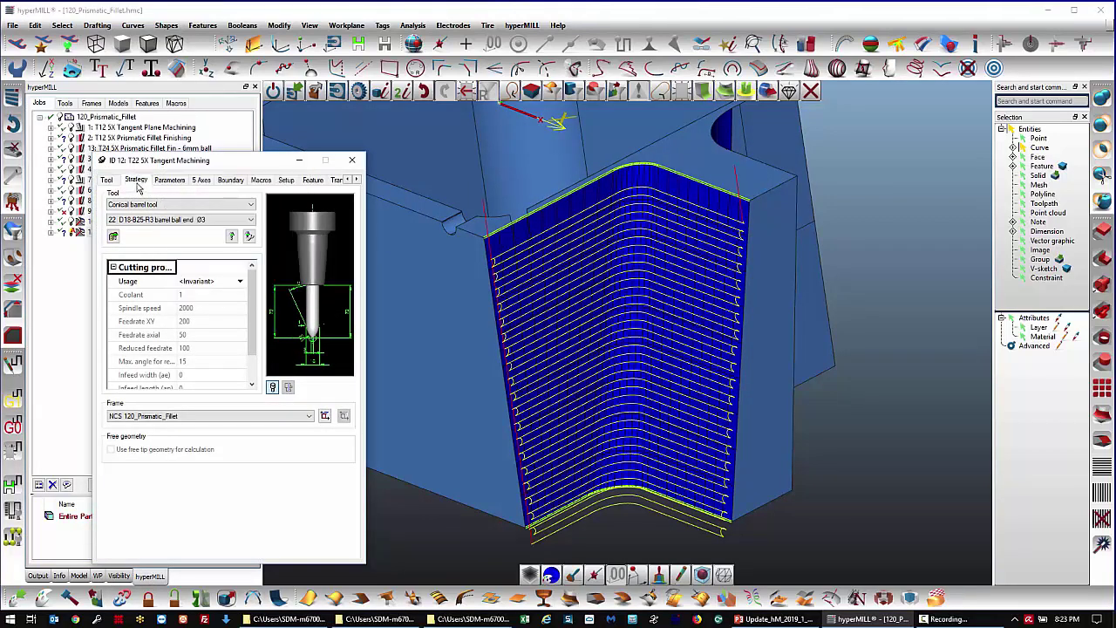
pyautogui.click(136, 180)
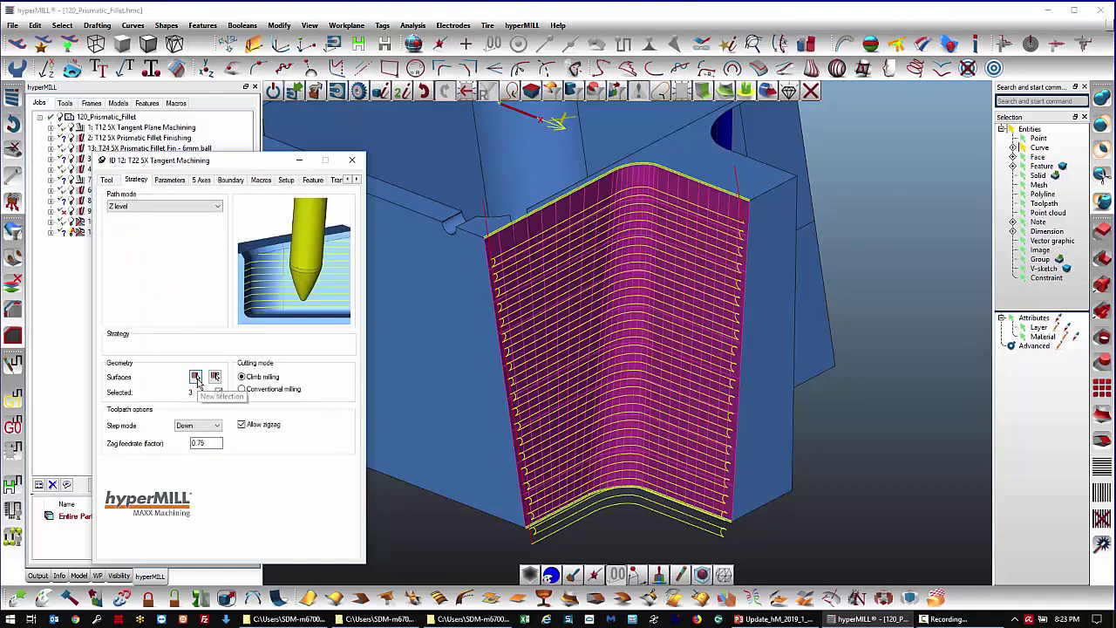
# - Reselect the reconstructed fillet and its two adjoining walls as the job's machining surfaces
pyautogui.click(196, 377)
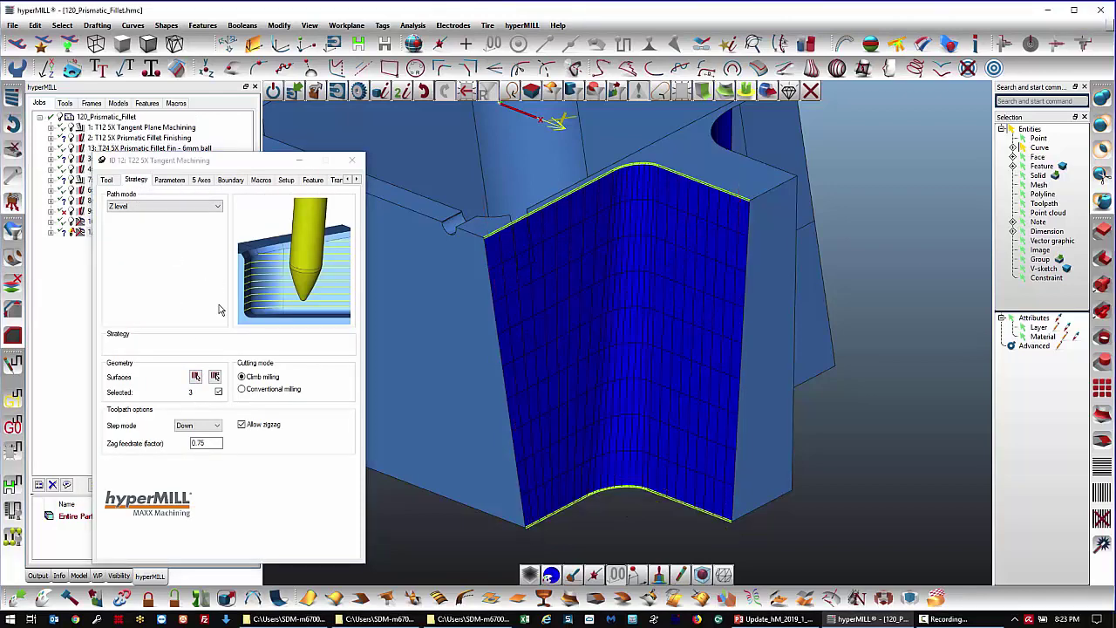
pyautogui.click(669, 406)
pyautogui.click(634, 404)
pyautogui.click(536, 403)
pyautogui.click(359, 168)
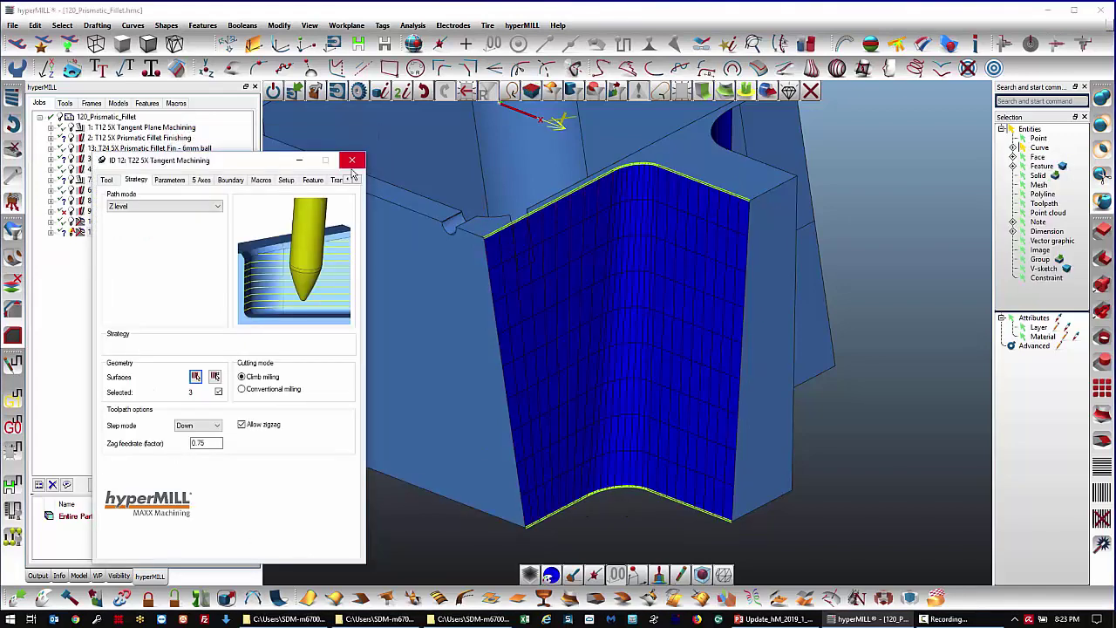
# - Review the T22 5X Tangent Machining job's Iso tilt settings and recalculate it, overwriting the existing toolpath file
pyautogui.click(201, 179)
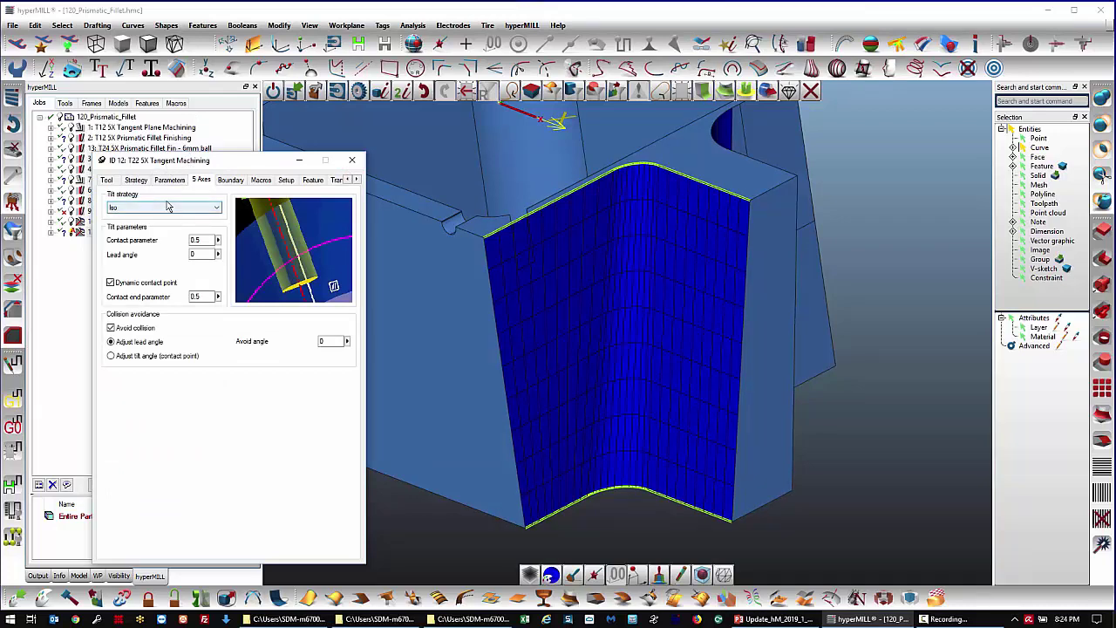
pyautogui.rightClick(163, 161)
pyautogui.click(214, 168)
pyautogui.click(601, 381)
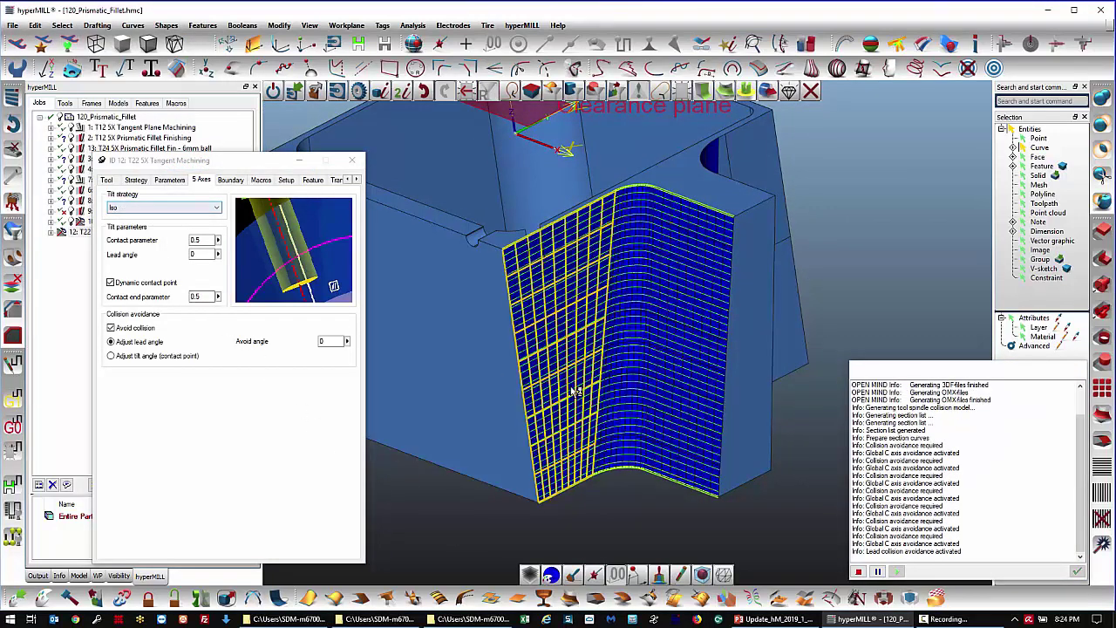
# - Examine the recalculated toolpath over the reconstructed corner and review the tilt strategy options, leaving Iso selected
pyautogui.moveTo(446, 509)
pyautogui.mouseDown(button='middle')
pyautogui.moveTo(445, 521)
pyautogui.moveTo(443, 511)
pyautogui.mouseUp(button='middle')
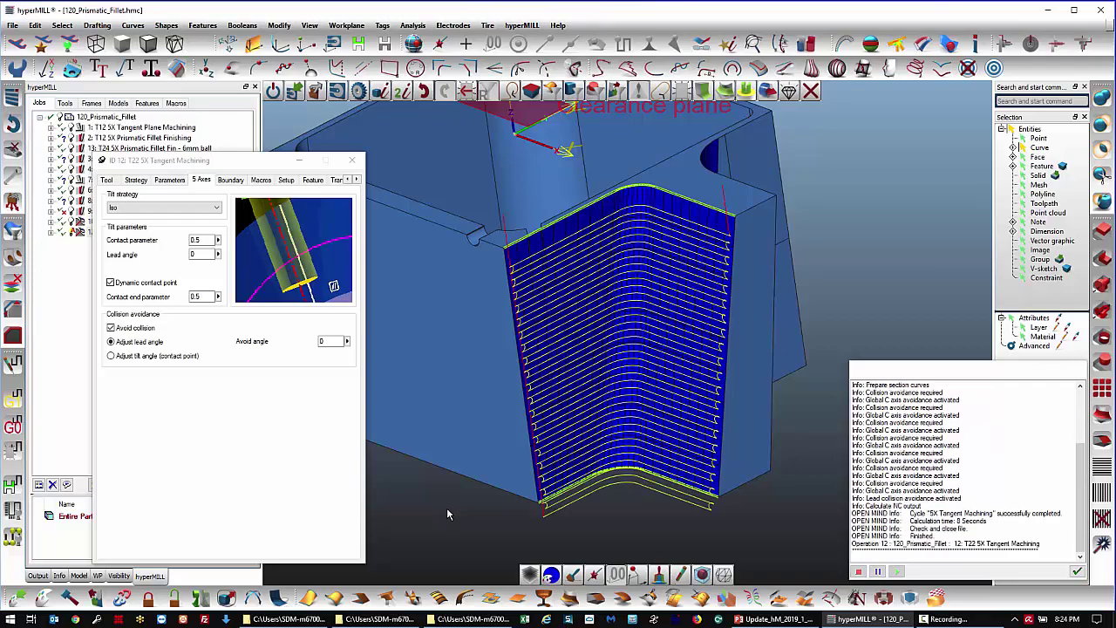
pyautogui.scroll(3, 635, 484)
pyautogui.scroll(-5, 614, 395)
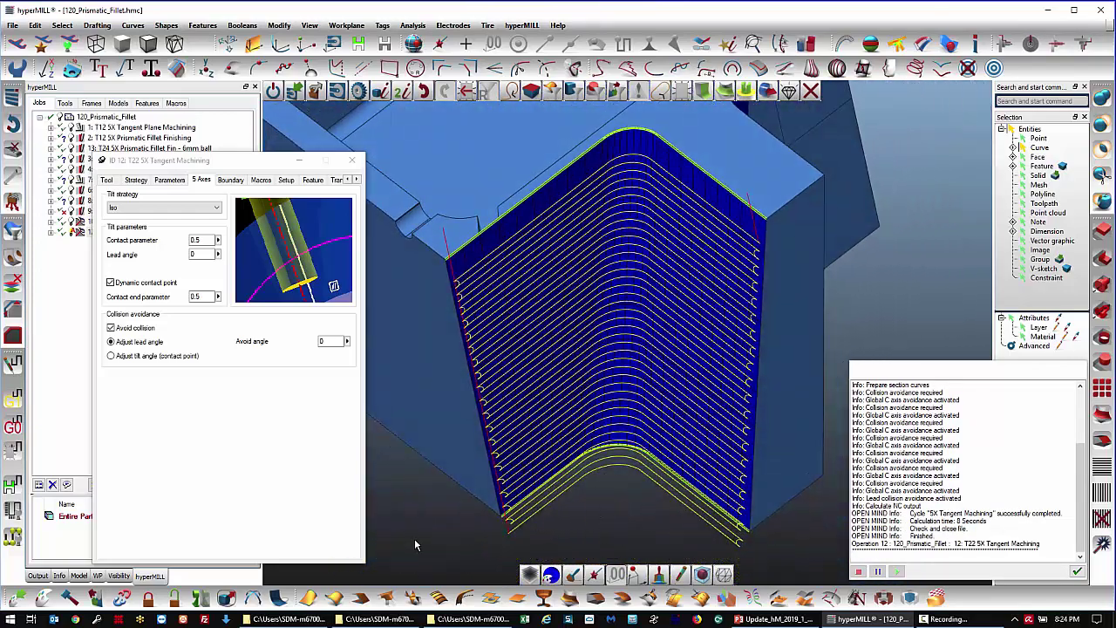
pyautogui.moveTo(414, 538); pyautogui.dragTo(414, 536, button='middle')
pyautogui.moveTo(254, 409); pyautogui.dragTo(244, 412, button='middle')
pyautogui.click(152, 206)
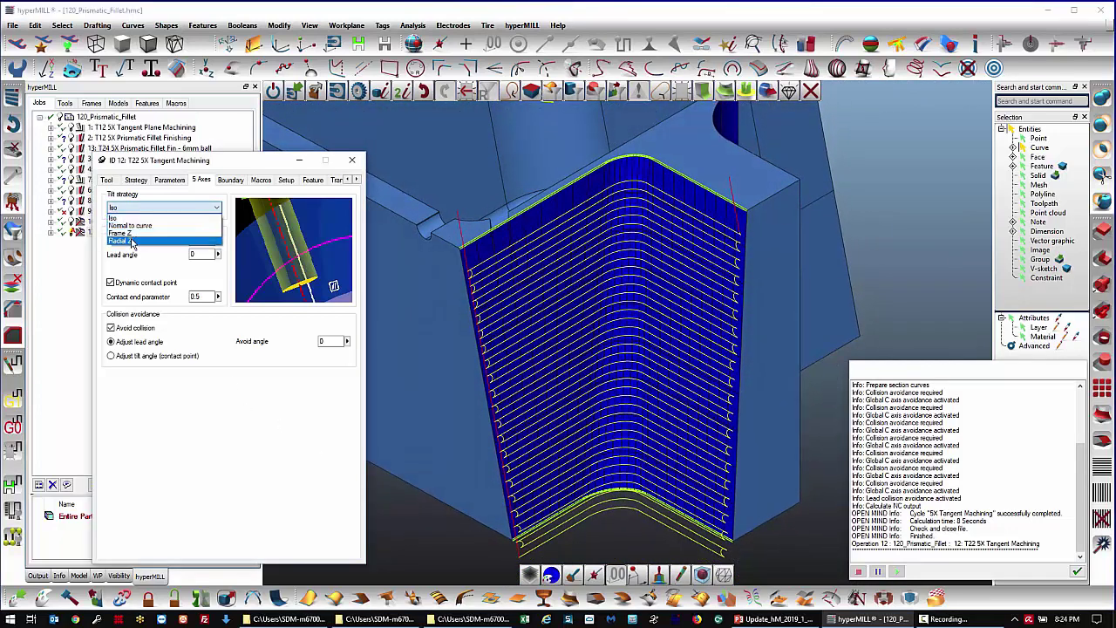
pyautogui.click(227, 405)
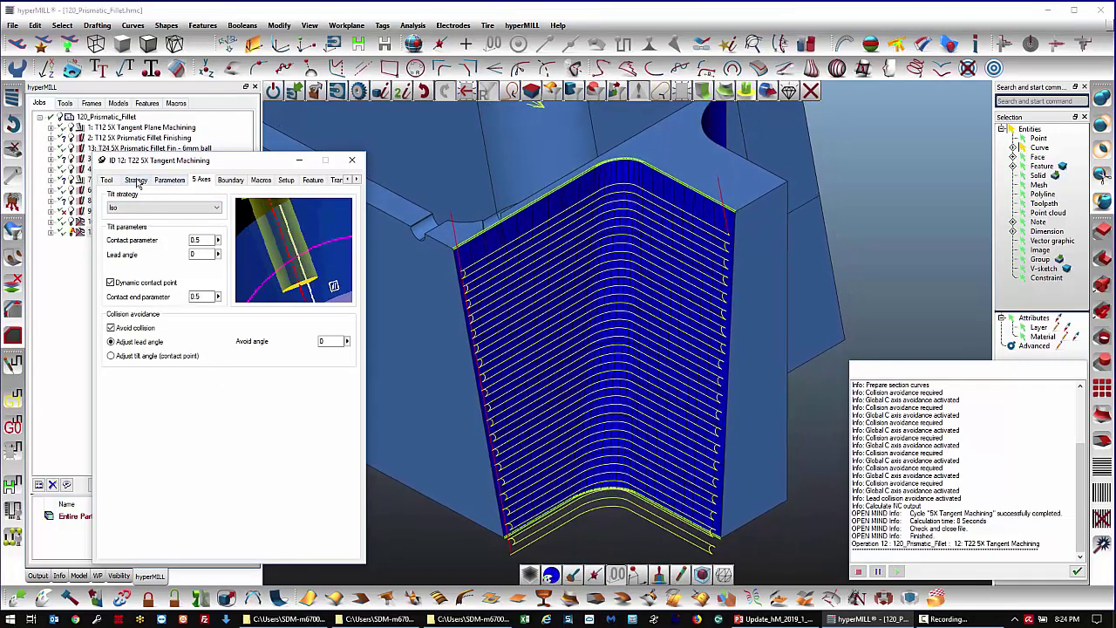
# - Set the T22 5X Tangent Machining job's path mode to Iso and recalculate its toolpath, then close the job settings
pyautogui.click(137, 180)
pyautogui.click(140, 205)
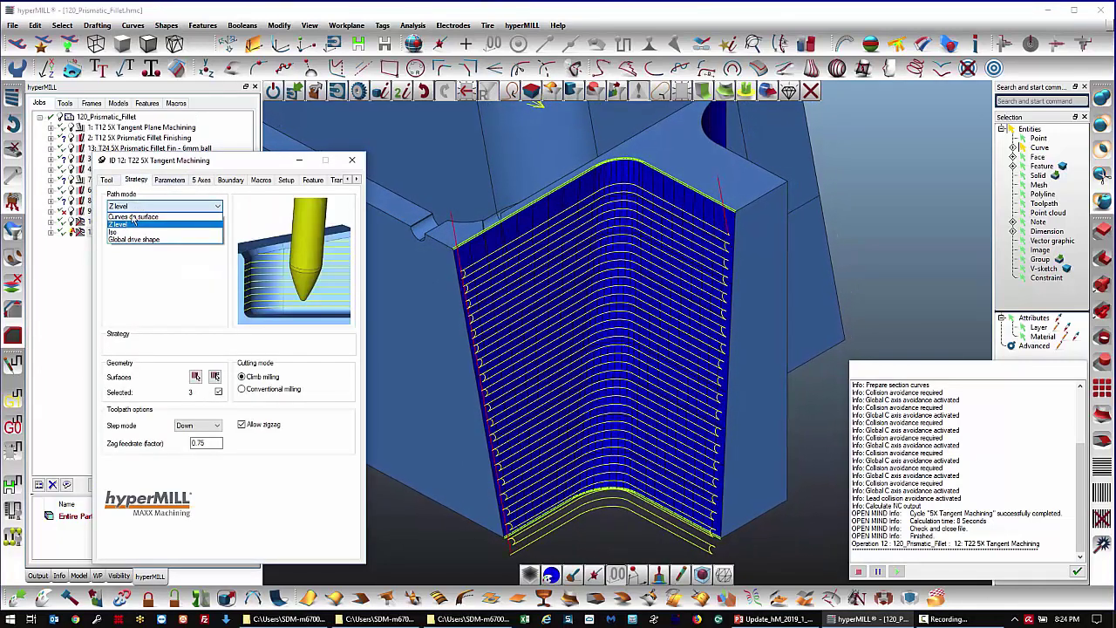
pyautogui.click(126, 232)
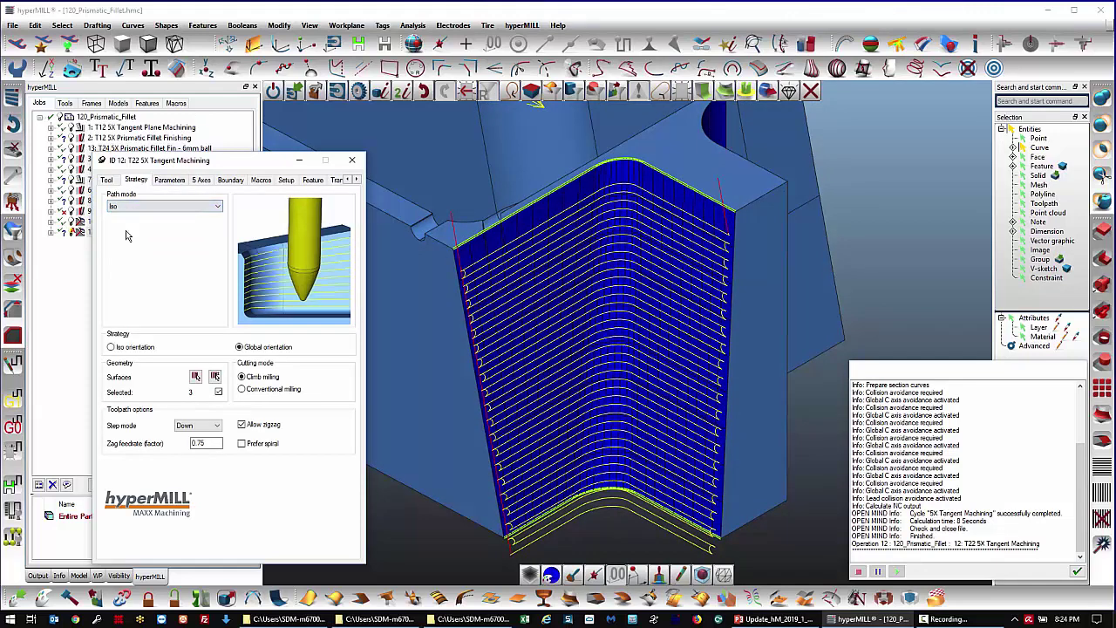
pyautogui.rightClick(153, 166)
pyautogui.click(175, 167)
pyautogui.click(600, 378)
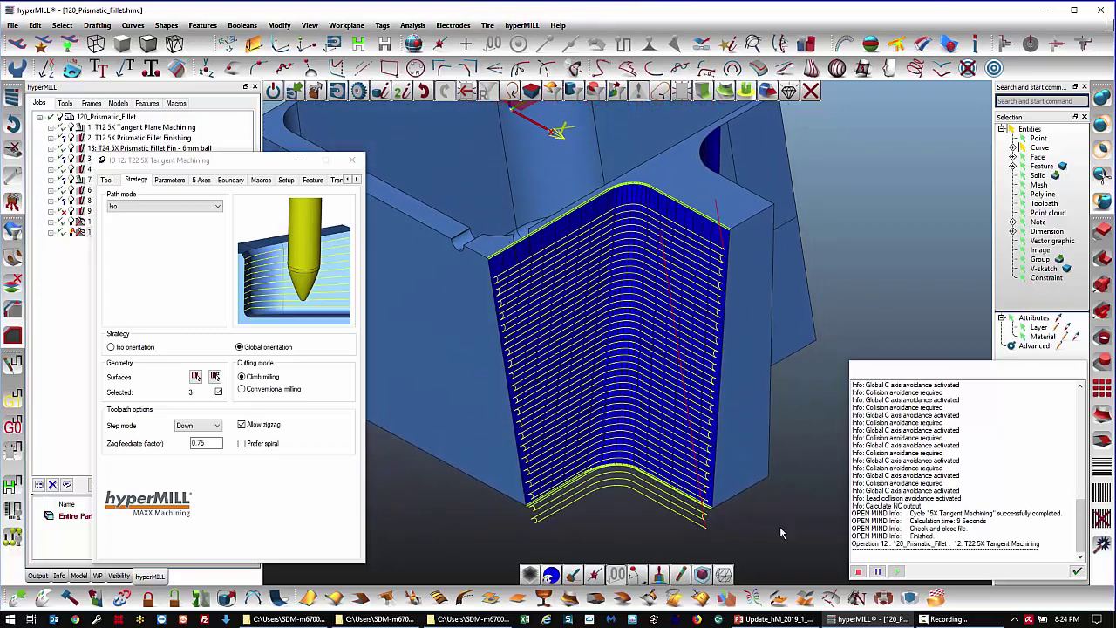
pyautogui.click(1077, 571)
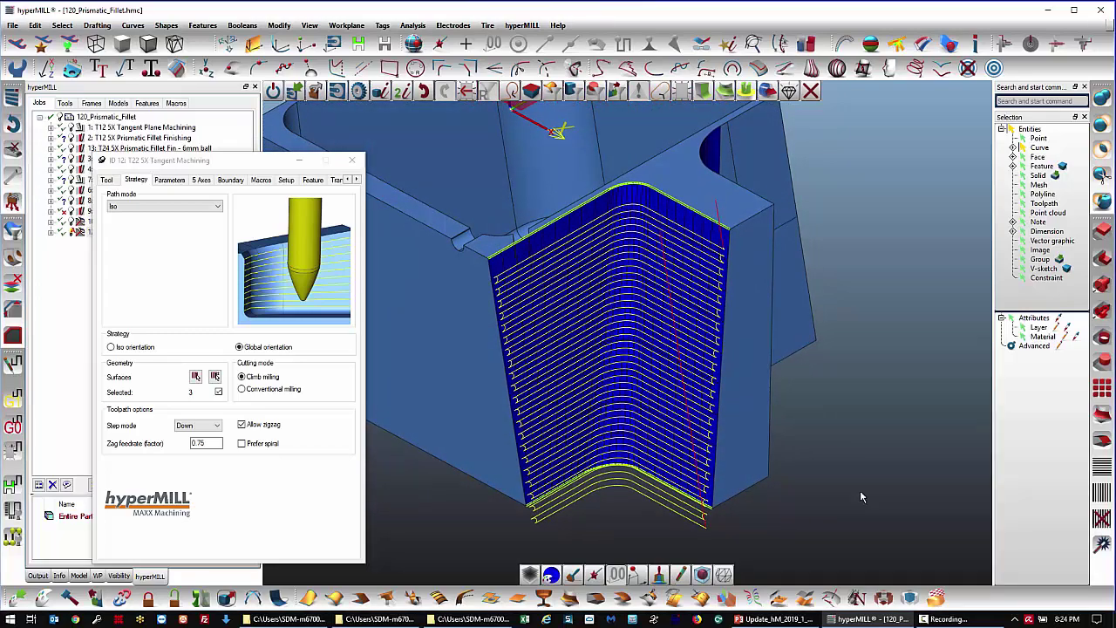
pyautogui.click(350, 162)
# - Simulate the recalculated T22 5X Tangent Machining toolpath from partway along the reconstructed corner, then end the simulation
pyautogui.press('t')
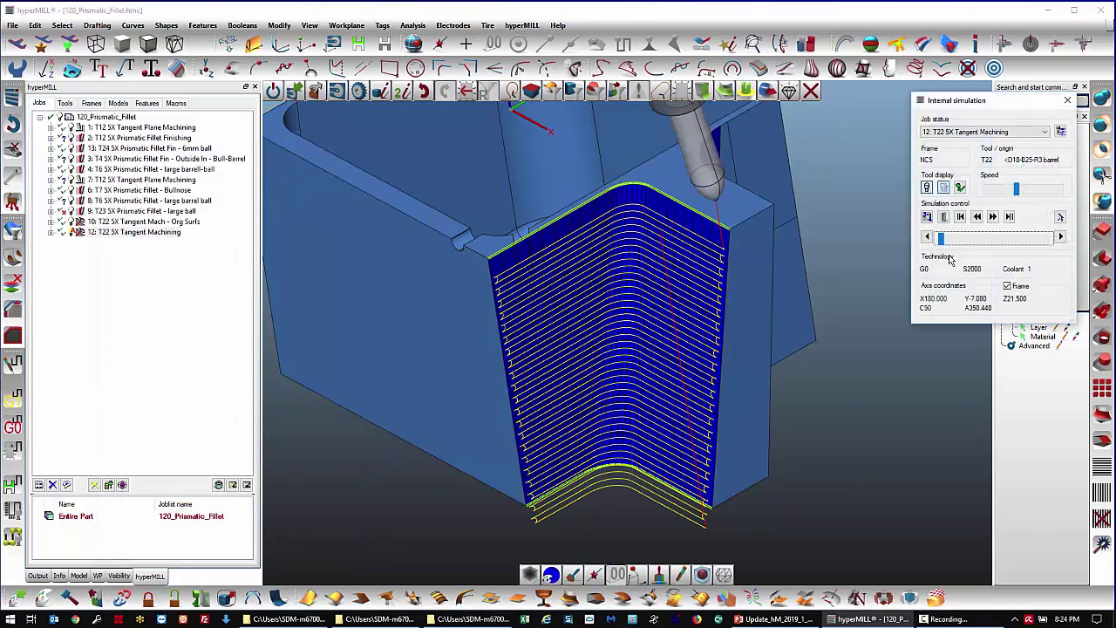
pyautogui.moveTo(941, 247); pyautogui.dragTo(1002, 248)
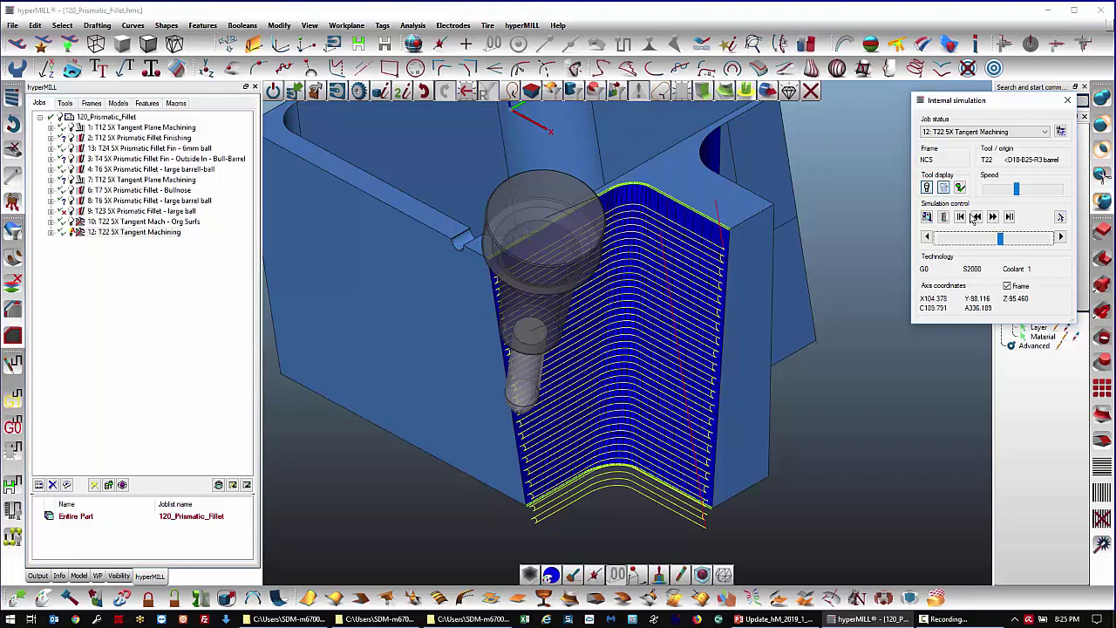
pyautogui.click(992, 216)
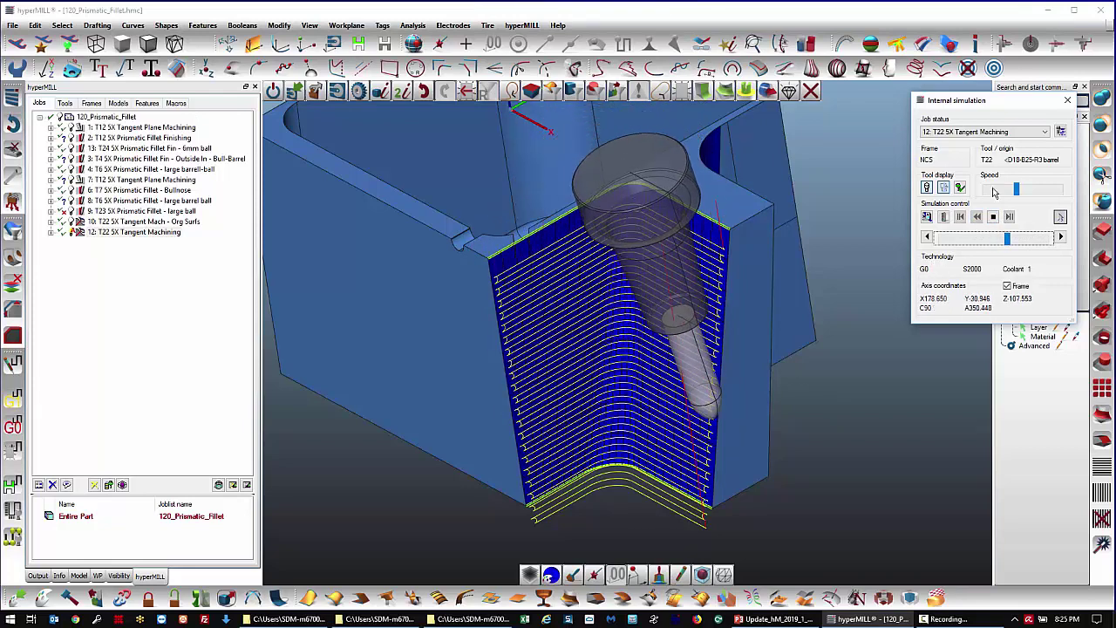
pyautogui.click(1064, 101)
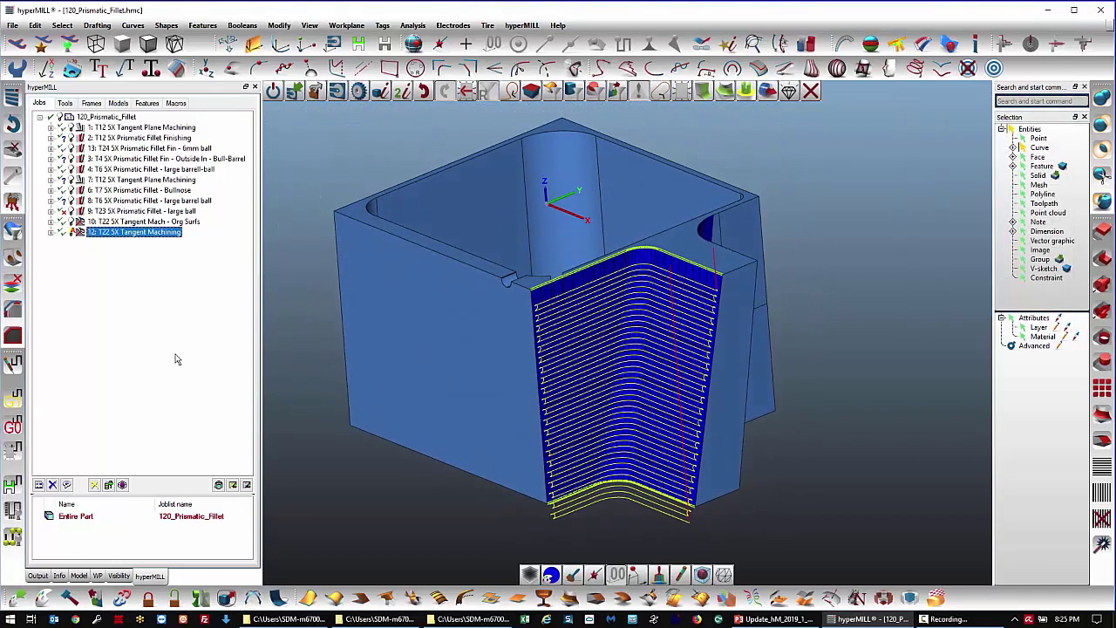
# - Examine the toolpaths of the T12 5X Prismatic Fillet Finishing job and the first T12 5X Tangent Plane Machining job inside the pocket
pyautogui.click(132, 139)
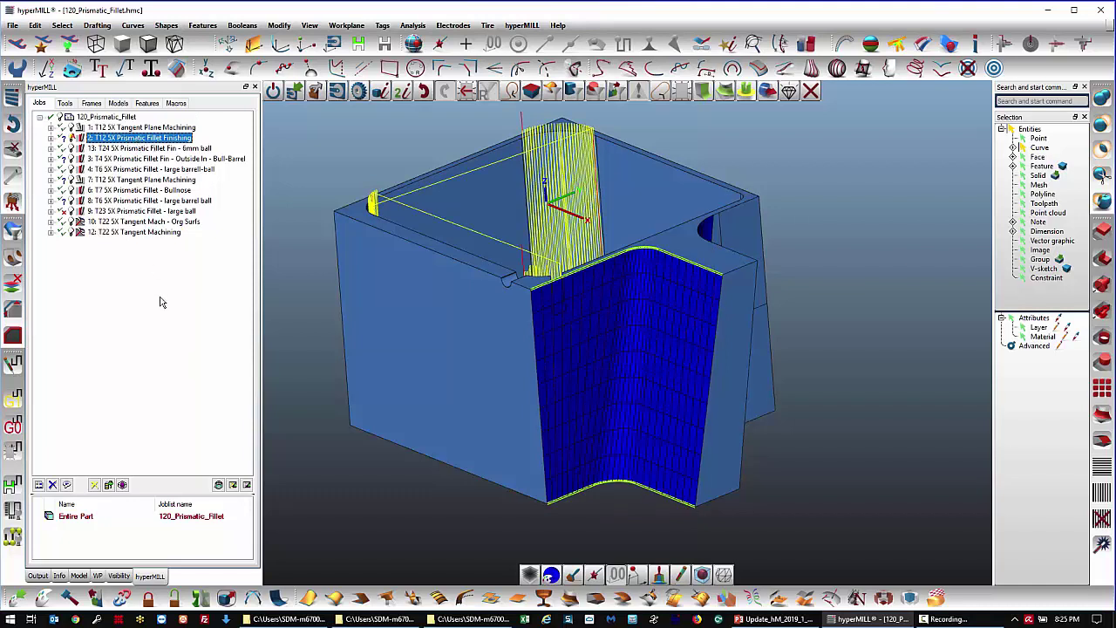
pyautogui.click(146, 129)
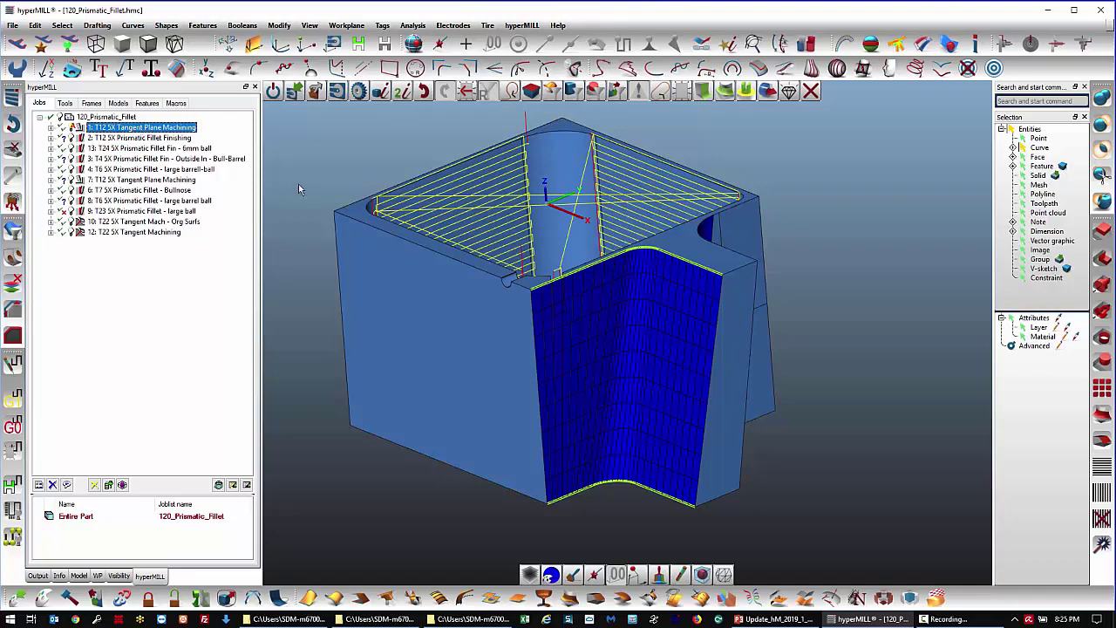
pyautogui.press('Down')
pyautogui.press('Down')
pyautogui.press('Down')
pyautogui.press('Down')
pyautogui.press('Down')
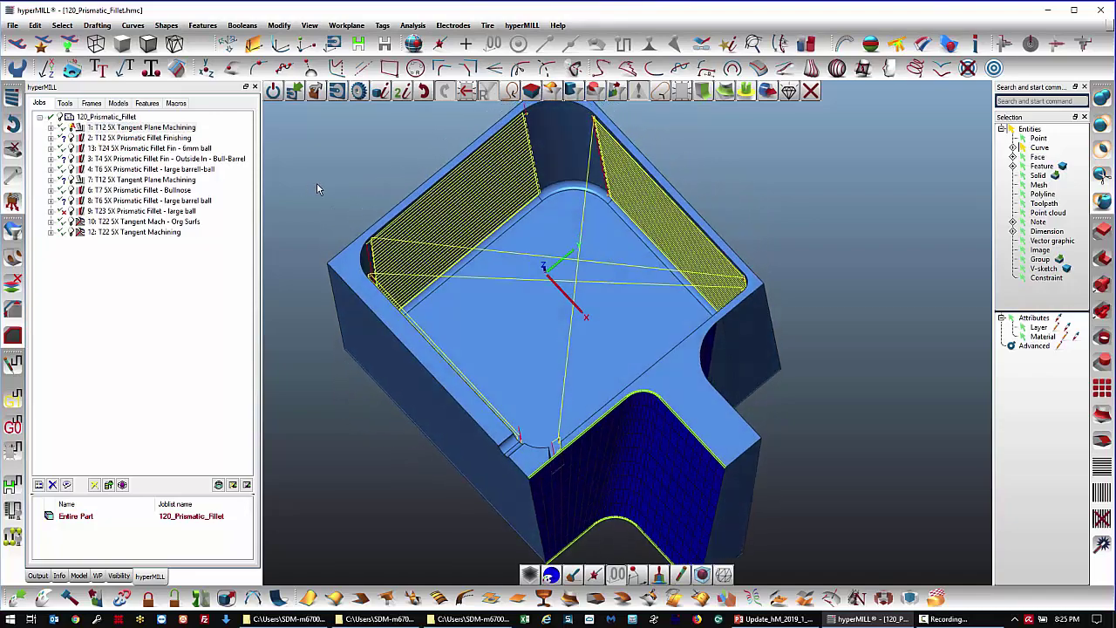